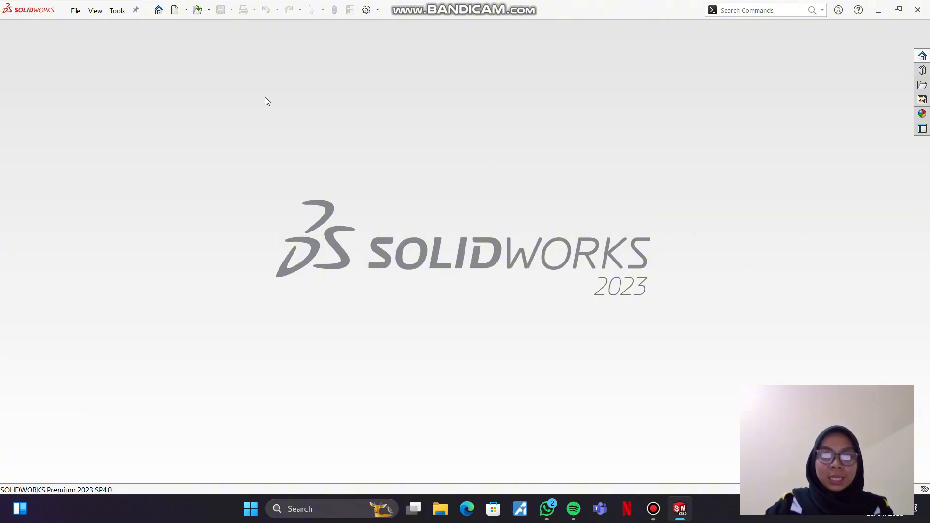
Step: Create a new assembly and place the Block_circles_2013 part in it as the first component
{"action": "left_click", "coordinate": [175, 10]}
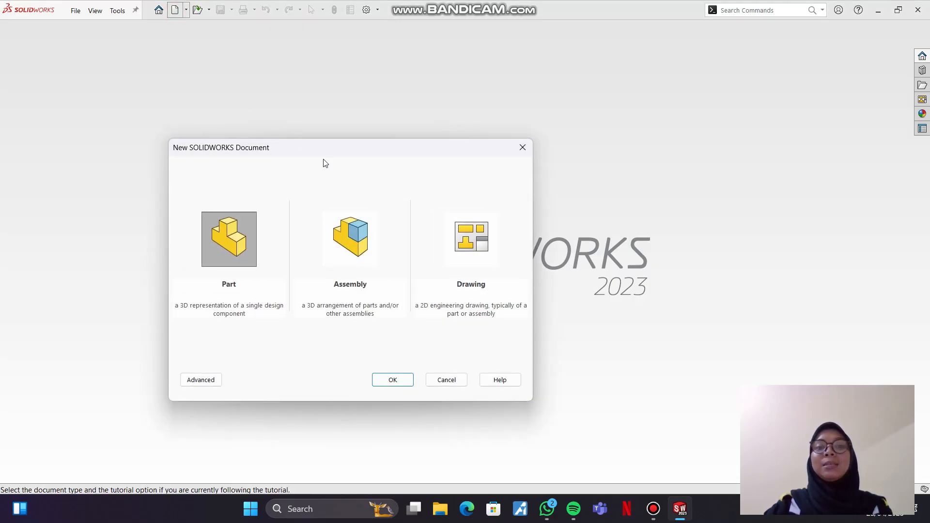
{"action": "left_click", "coordinate": [371, 257]}
{"action": "left_click", "coordinate": [398, 379]}
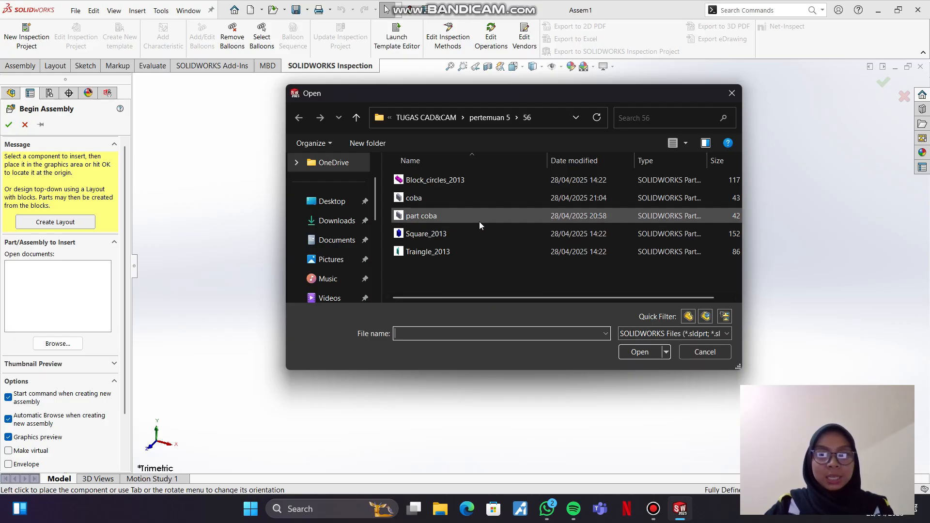
{"action": "left_click", "coordinate": [472, 178]}
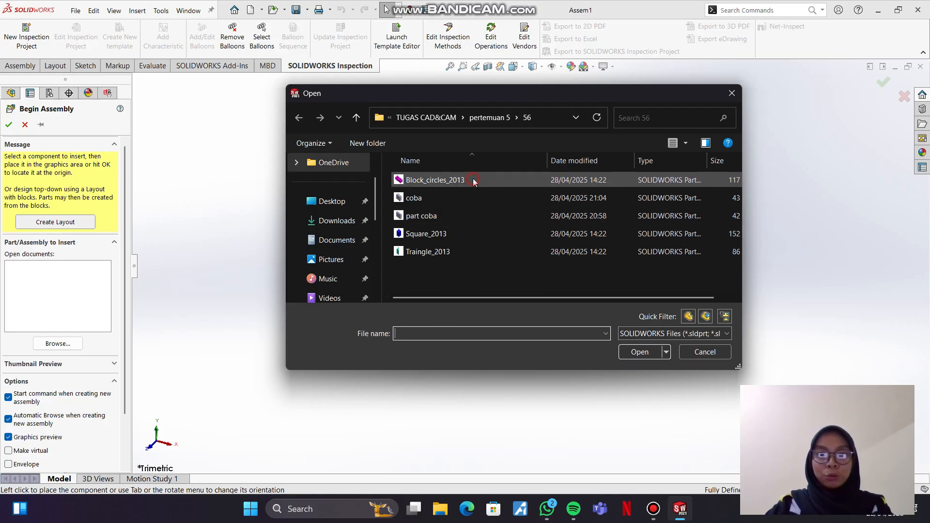
{"action": "left_click", "coordinate": [636, 352]}
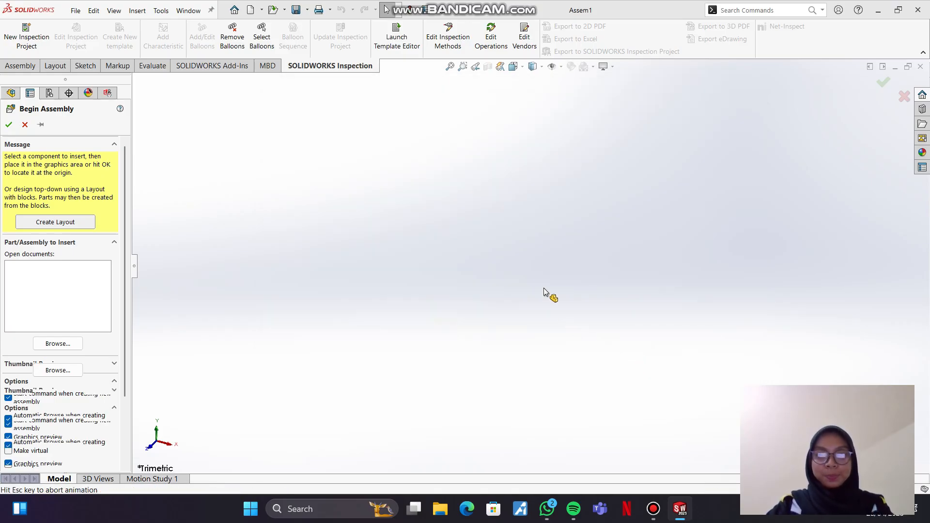
{"action": "left_click", "coordinate": [540, 276]}
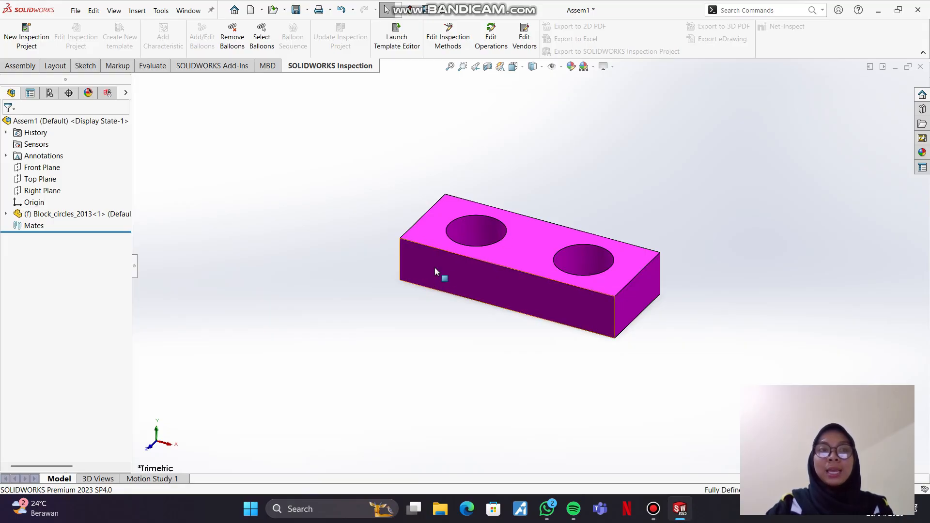
Step: Insert Square_2013 and Traingle_2013 together, placing the square left of the block and the triangle right of it
{"action": "left_click", "coordinate": [32, 66]}
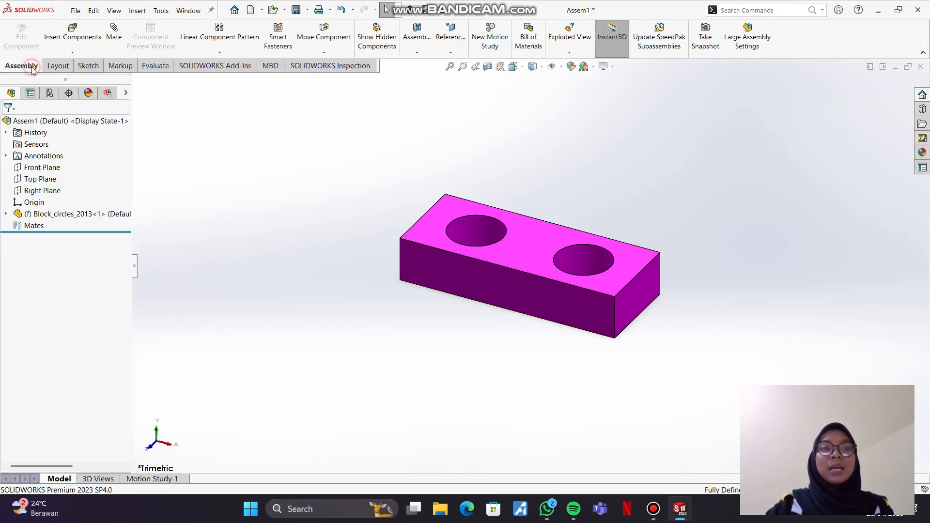
{"action": "left_click", "coordinate": [62, 52]}
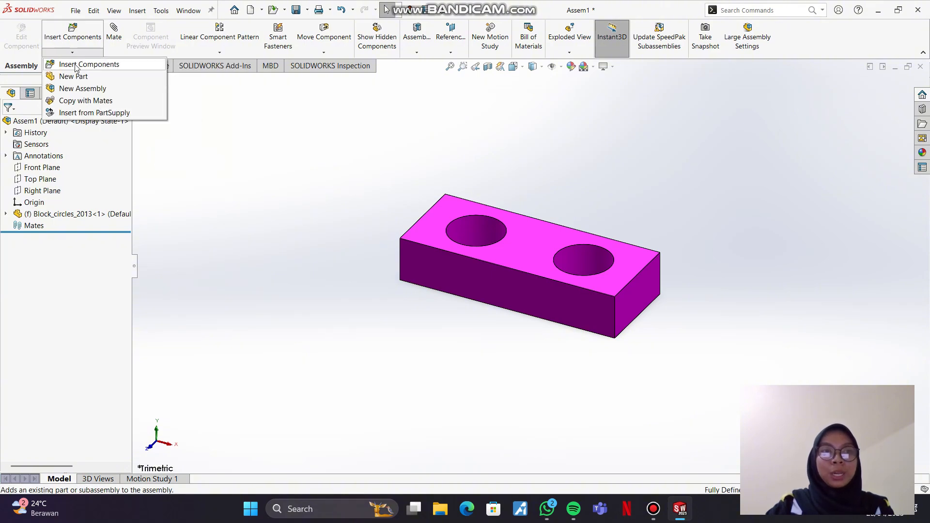
{"action": "left_click", "coordinate": [93, 66]}
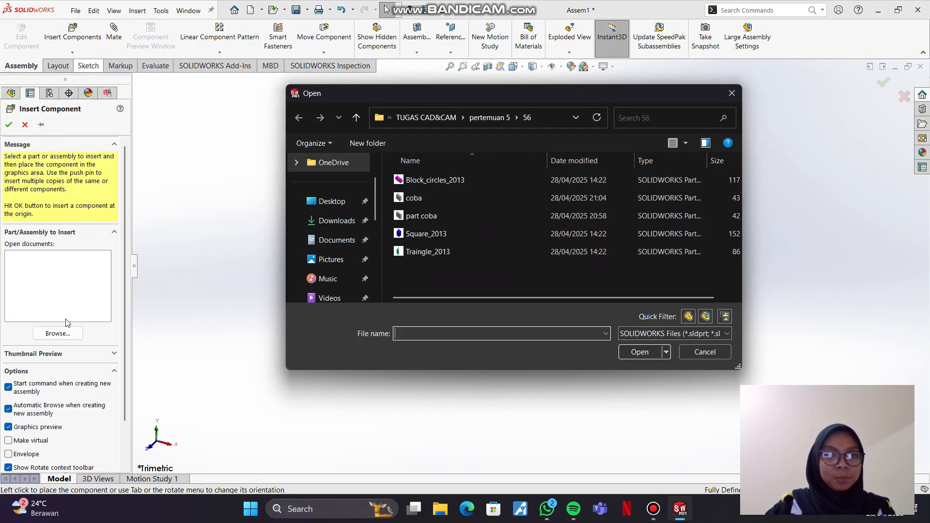
{"action": "left_click", "coordinate": [454, 235]}
{"action": "key", "text": "shift+Down"}
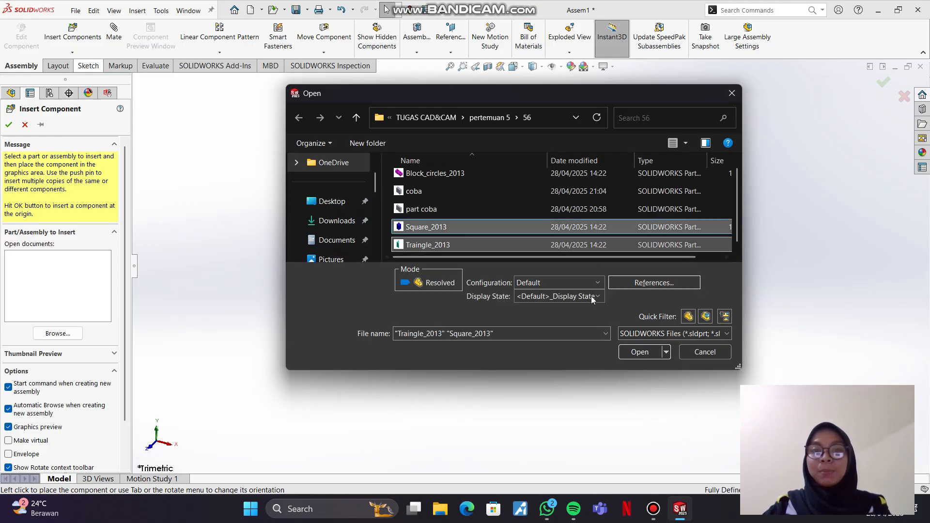
{"action": "left_click", "coordinate": [639, 351]}
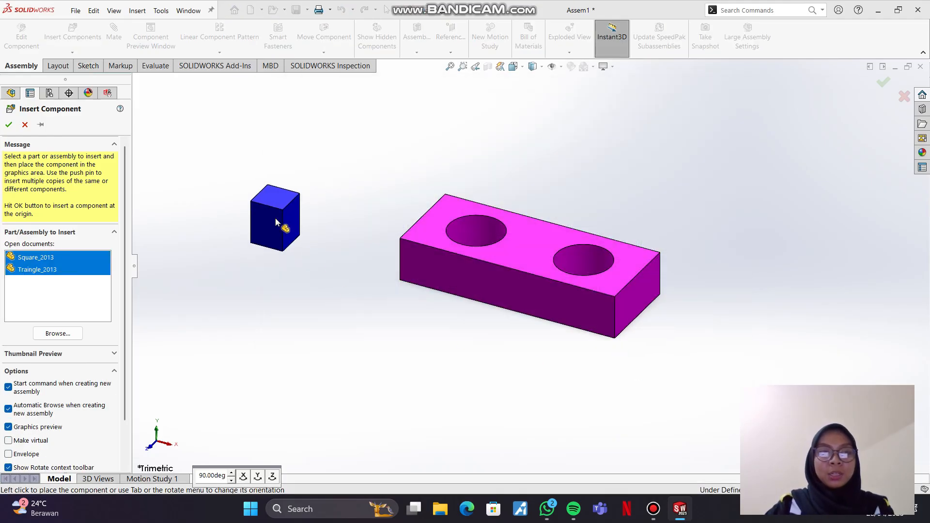
{"action": "left_click", "coordinate": [275, 217]}
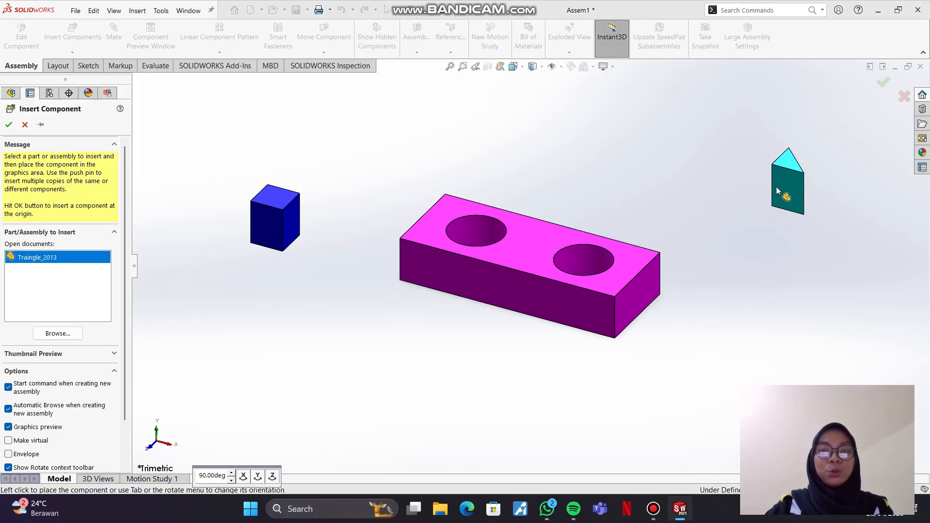
{"action": "left_click", "coordinate": [744, 202]}
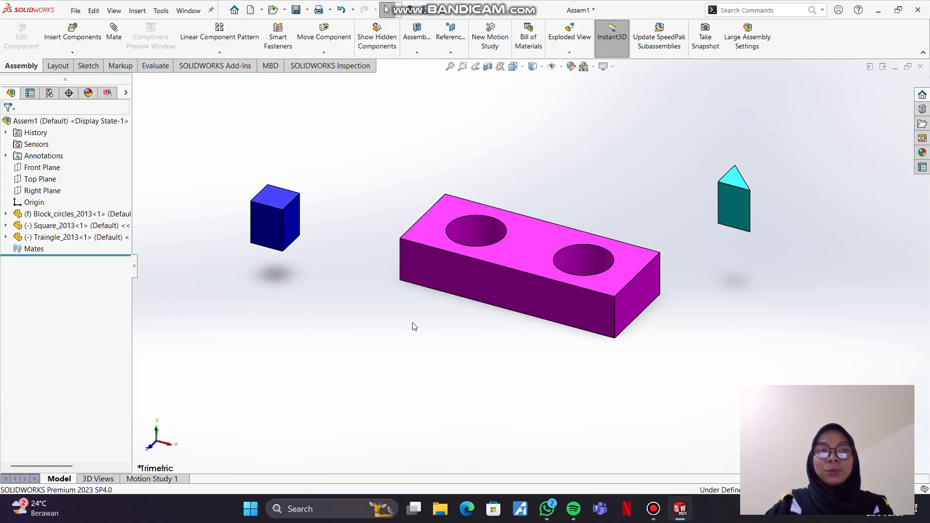
Step: Create a new part and sketch a center rectangle about 72 mm wide and 84 mm high from the origin on the Front Plane
{"action": "left_click", "coordinate": [250, 10]}
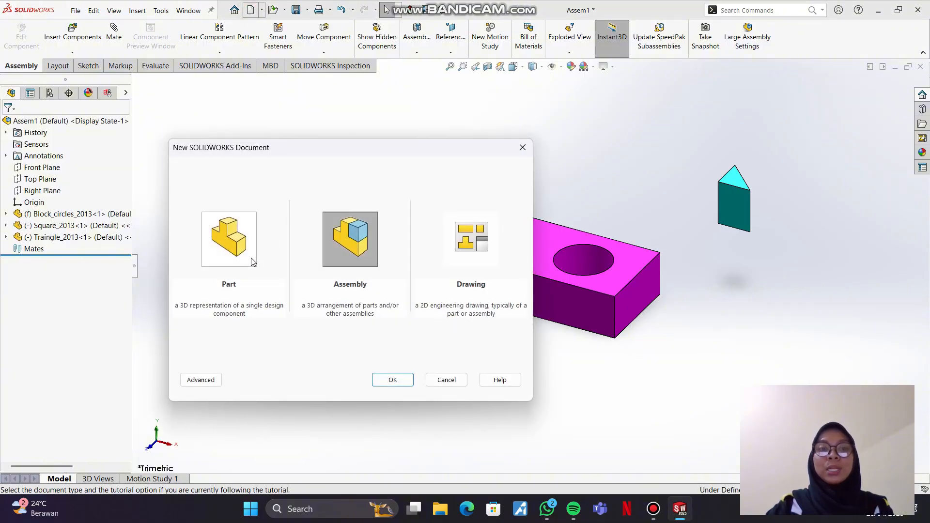
{"action": "left_click", "coordinate": [262, 242]}
{"action": "left_click", "coordinate": [392, 380]}
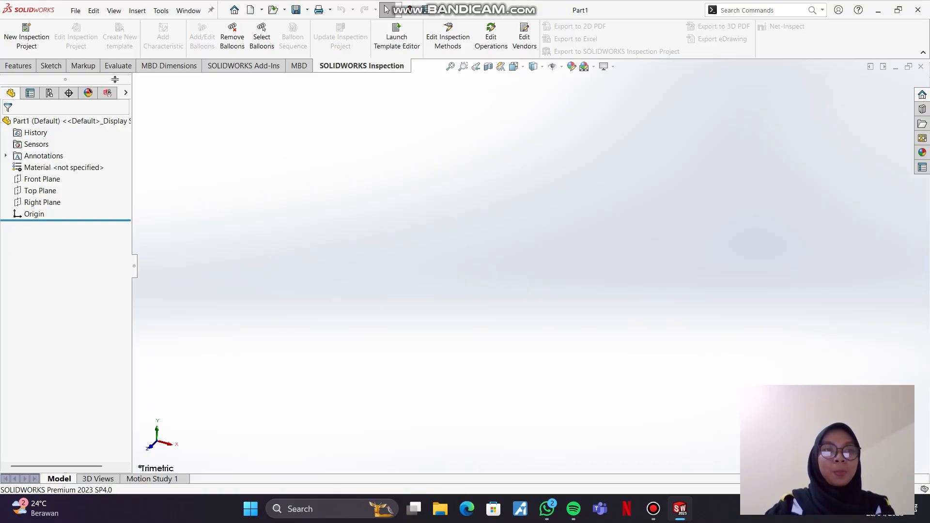
{"action": "left_click", "coordinate": [43, 178]}
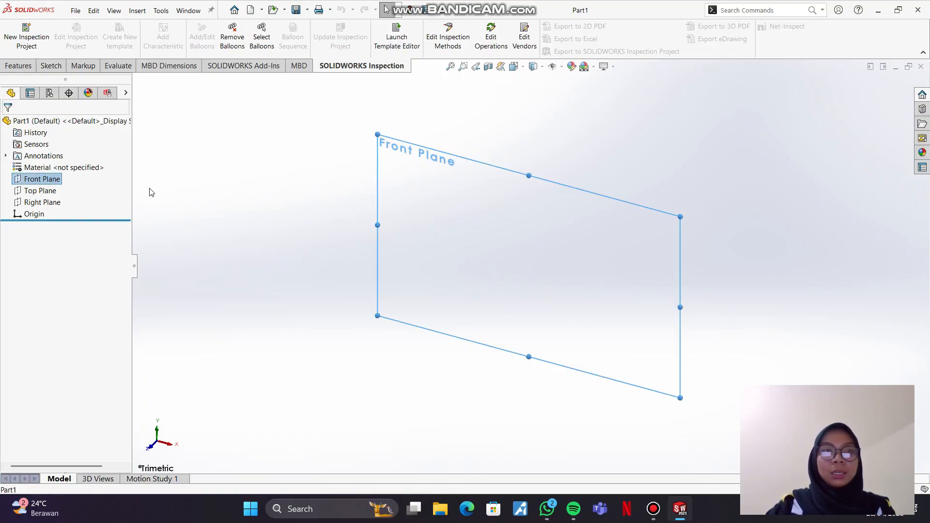
{"action": "left_click", "coordinate": [61, 166]}
{"action": "left_click", "coordinate": [91, 38]}
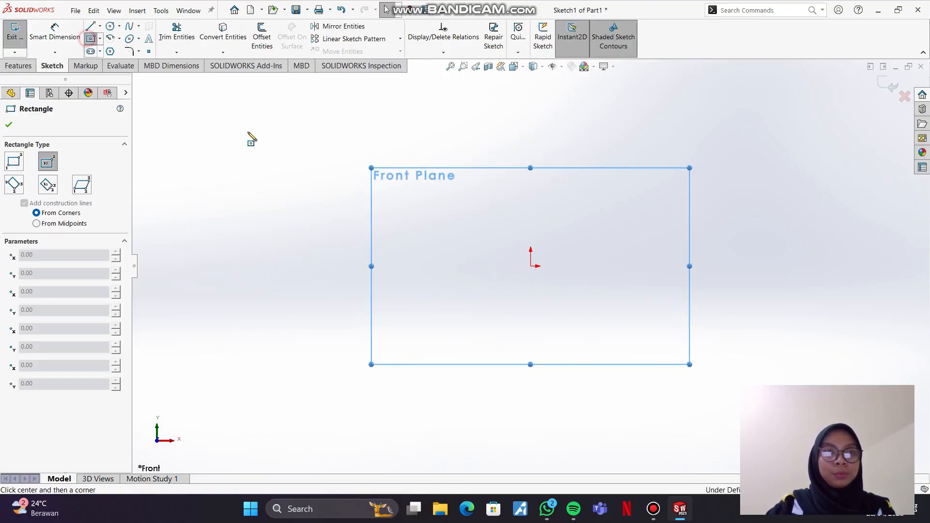
{"action": "left_click", "coordinate": [530, 266]}
{"action": "left_click", "coordinate": [595, 342]}
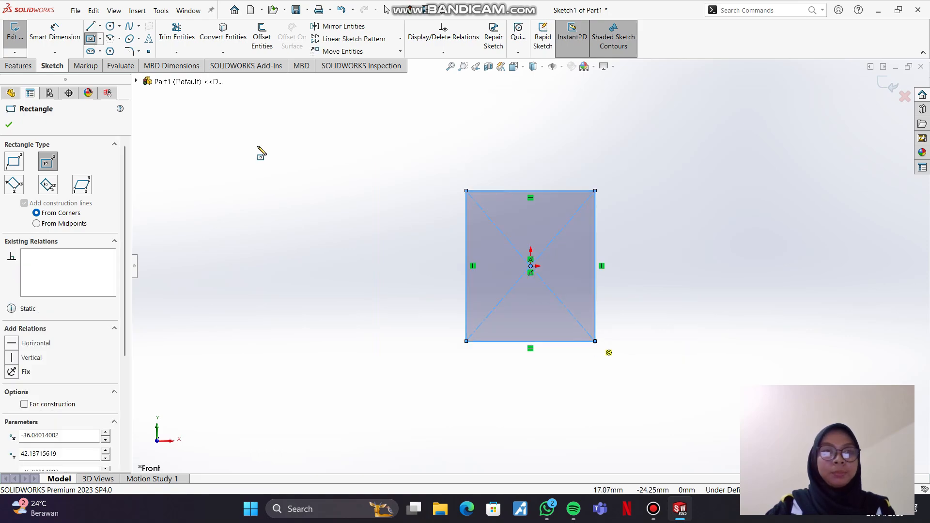
Step: Extrude the rectangle sketch into a solid block
{"action": "left_click", "coordinate": [18, 65]}
{"action": "left_click", "coordinate": [20, 36]}
{"action": "left_click_drag", "start_coordinate": [514, 278], "coordinate": [438, 355]}
{"action": "left_click", "coordinate": [9, 125]}
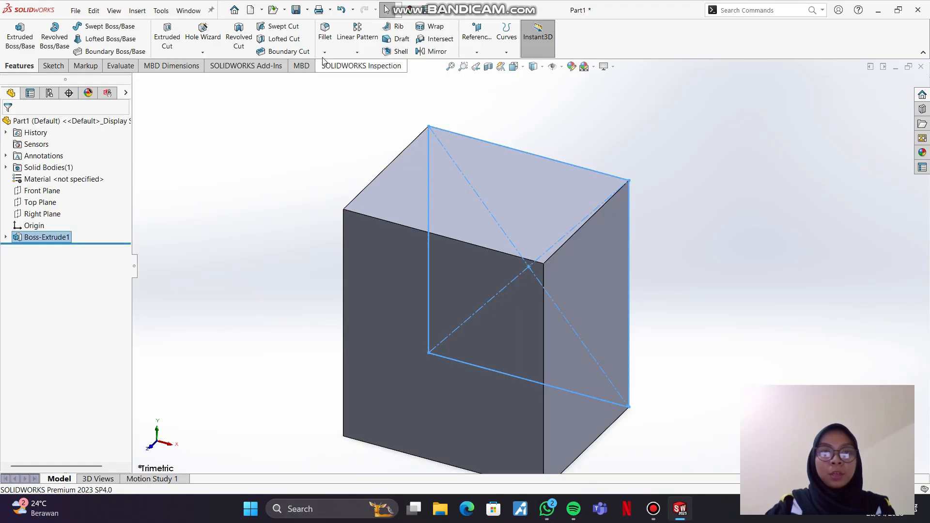
Step: Save the new part under the name test
{"action": "key", "text": "ctrl+s"}
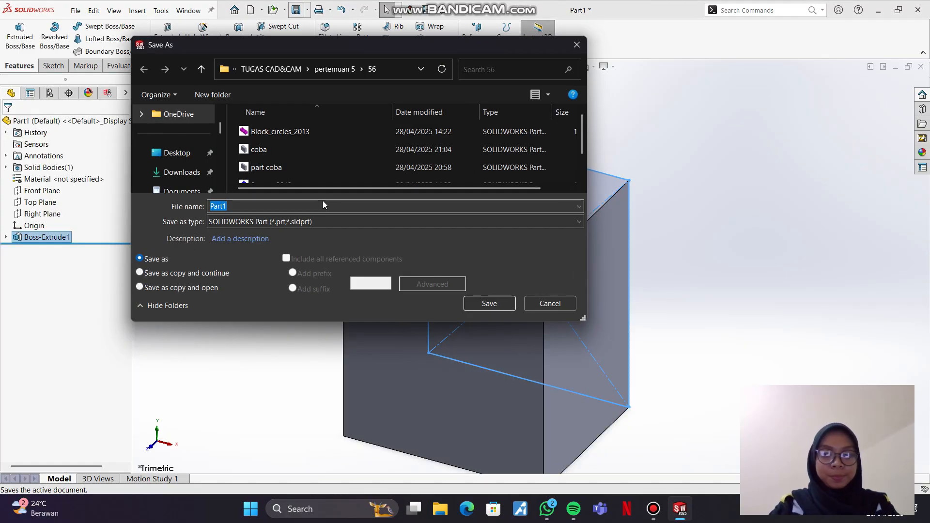
{"action": "type", "text": "test"}
{"action": "key", "text": "Return"}
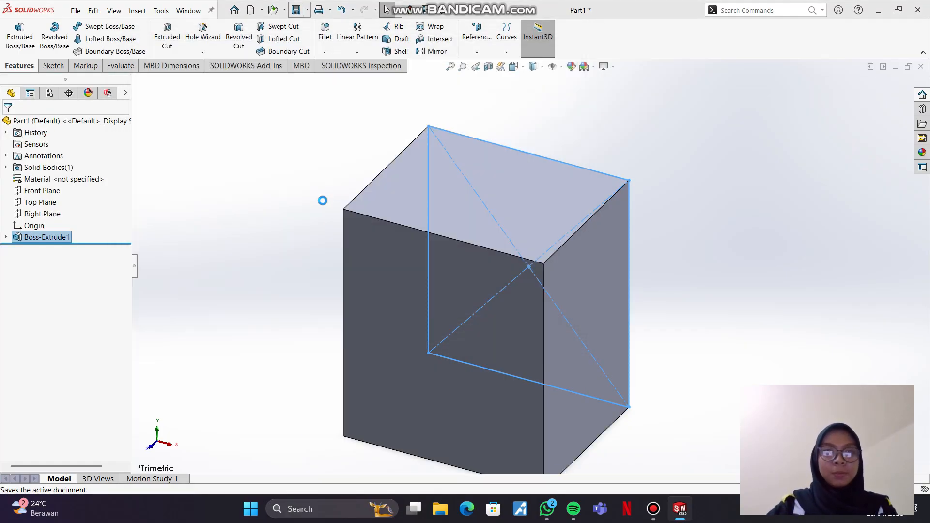
Step: Return to the Assem1 assembly and insert the open test part in front of the block, toward its left
{"action": "mouse_move", "coordinate": [680, 508]}
{"action": "left_click", "coordinate": [612, 448]}
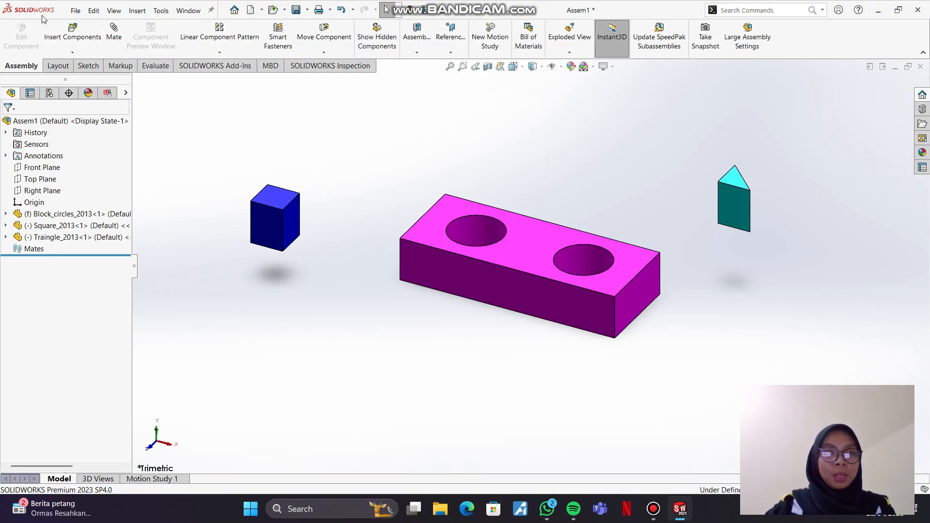
{"action": "left_click", "coordinate": [72, 33]}
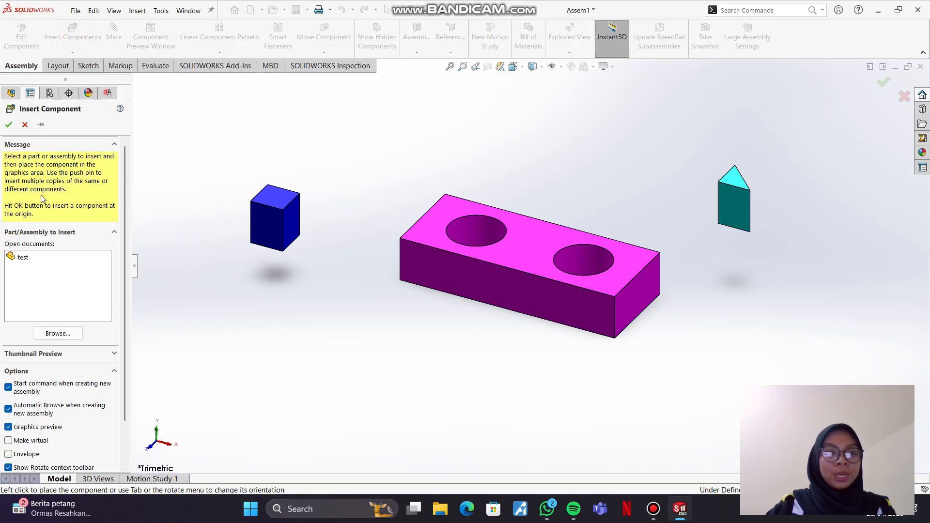
{"action": "left_click", "coordinate": [23, 257]}
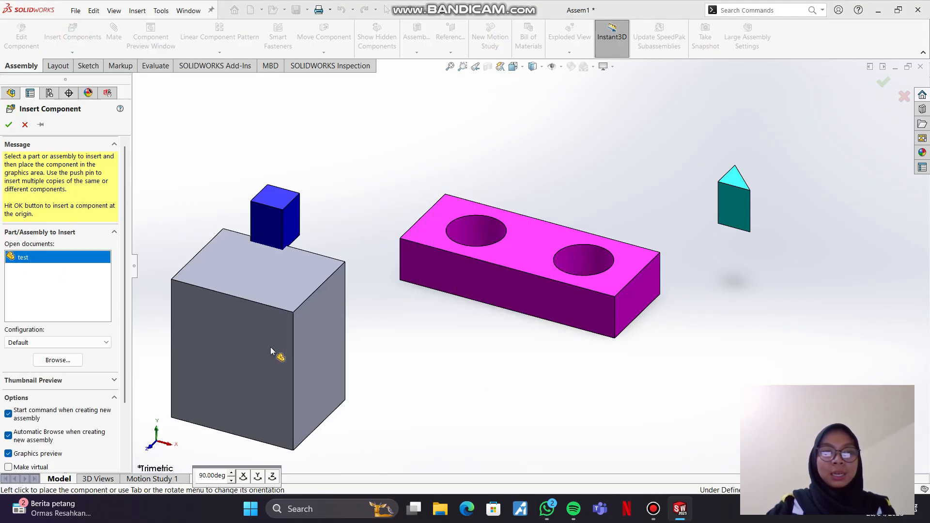
{"action": "left_click", "coordinate": [344, 377]}
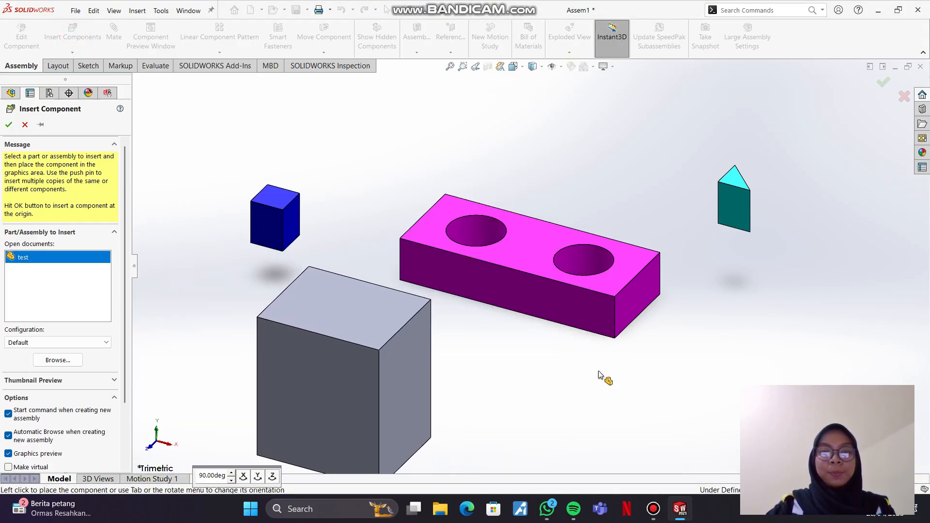
Step: Reposition the loose square and triangle components around the block with circles, and try to move the block itself
{"action": "key", "text": "z"}
{"action": "left_click_drag", "start_coordinate": [399, 335], "coordinate": [350, 267]}
{"action": "left_click_drag", "start_coordinate": [359, 233], "coordinate": [323, 217]}
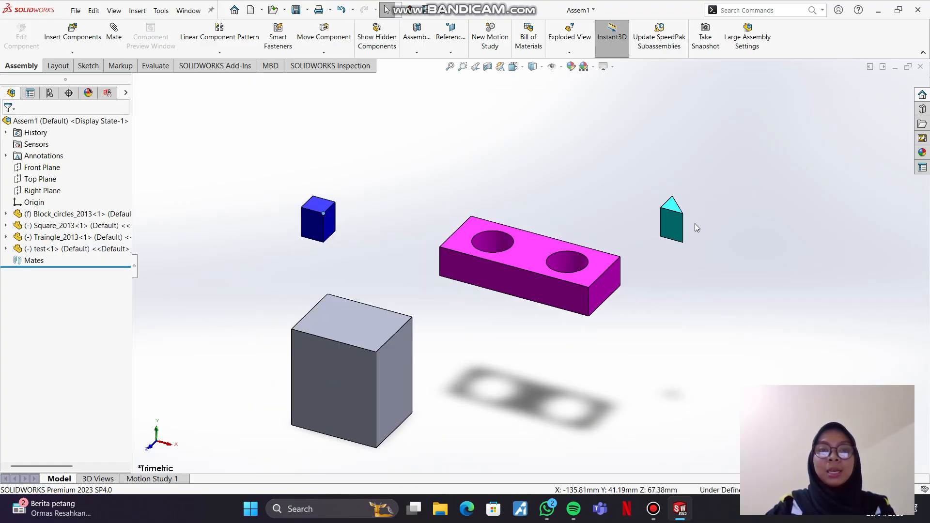
{"action": "left_click_drag", "start_coordinate": [666, 225], "coordinate": [690, 219]}
{"action": "left_click_drag", "start_coordinate": [535, 255], "coordinate": [514, 317]}
{"action": "left_click", "coordinate": [519, 339]}
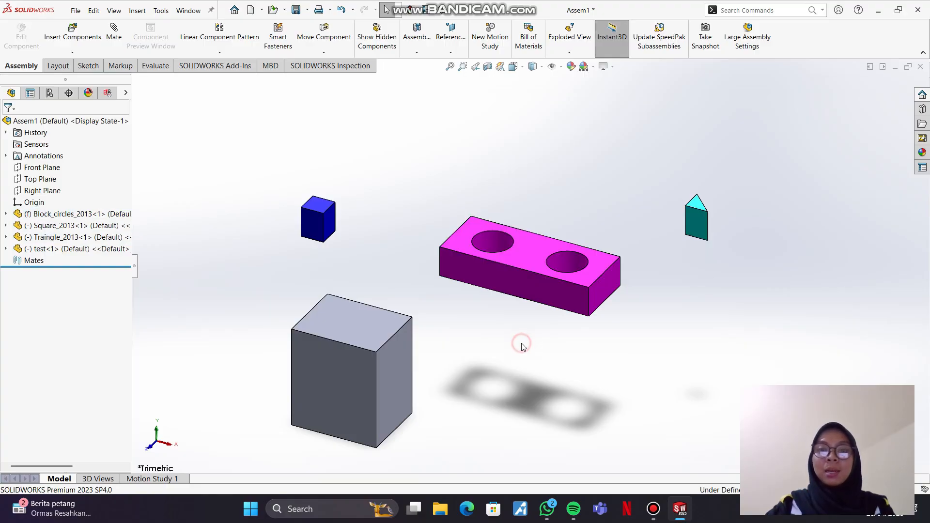
Step: Float the Block_circles_2013 component and move it slightly up and to the right
{"action": "right_click", "coordinate": [521, 263]}
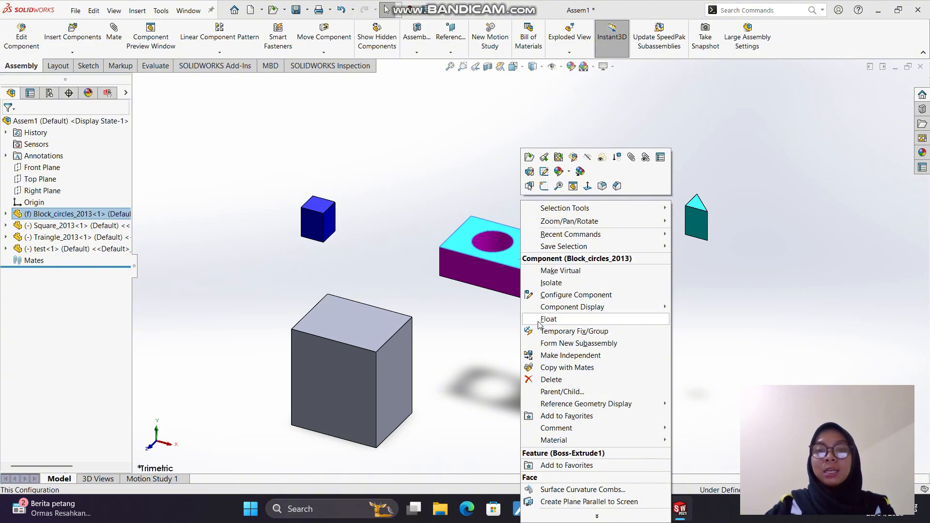
{"action": "left_click", "coordinate": [547, 319]}
{"action": "mouse_move", "coordinate": [525, 282]}
{"action": "left_mouse_down"}
{"action": "mouse_move", "coordinate": [524, 299]}
{"action": "mouse_move", "coordinate": [532, 270]}
{"action": "left_mouse_up"}
Step: Fix the Block_circles_2013 component in place and try to move it
{"action": "right_click", "coordinate": [531, 248]}
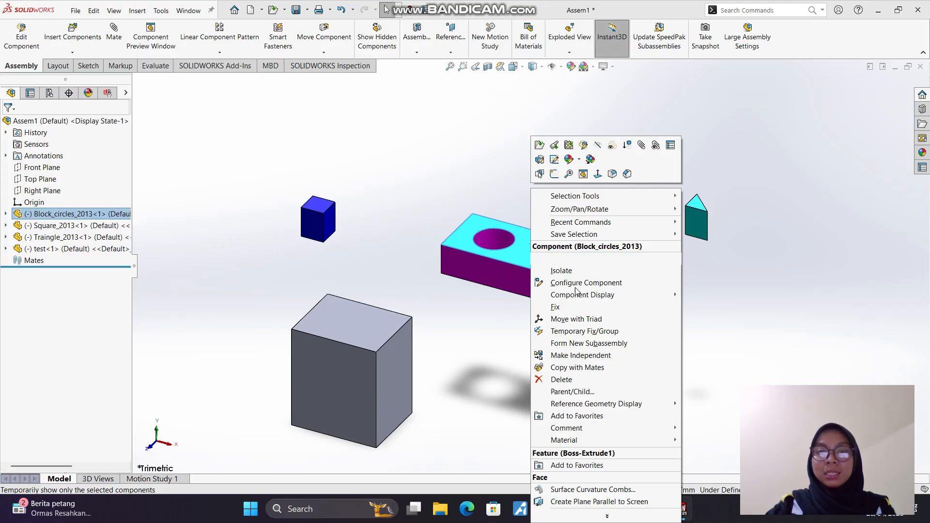
{"action": "left_click", "coordinate": [586, 312]}
{"action": "left_click_drag", "start_coordinate": [535, 254], "coordinate": [536, 266]}
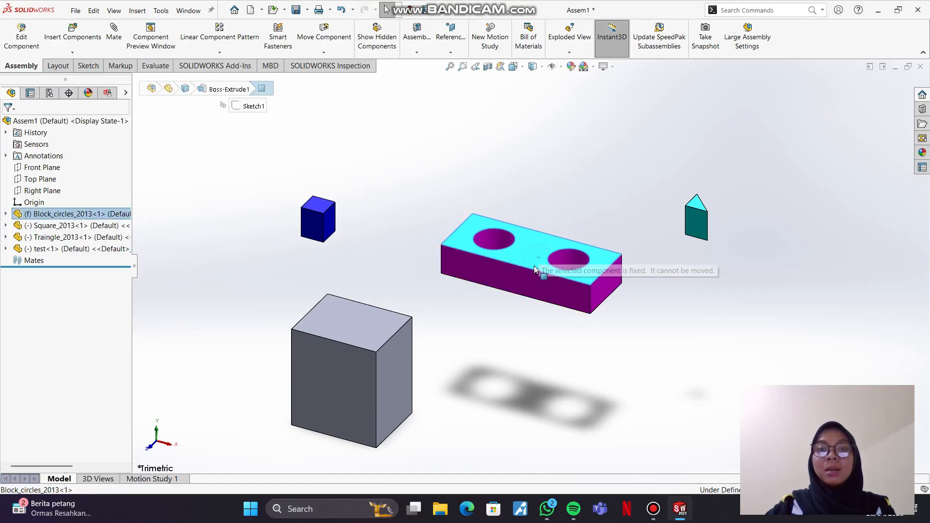
{"action": "left_click", "coordinate": [502, 344]}
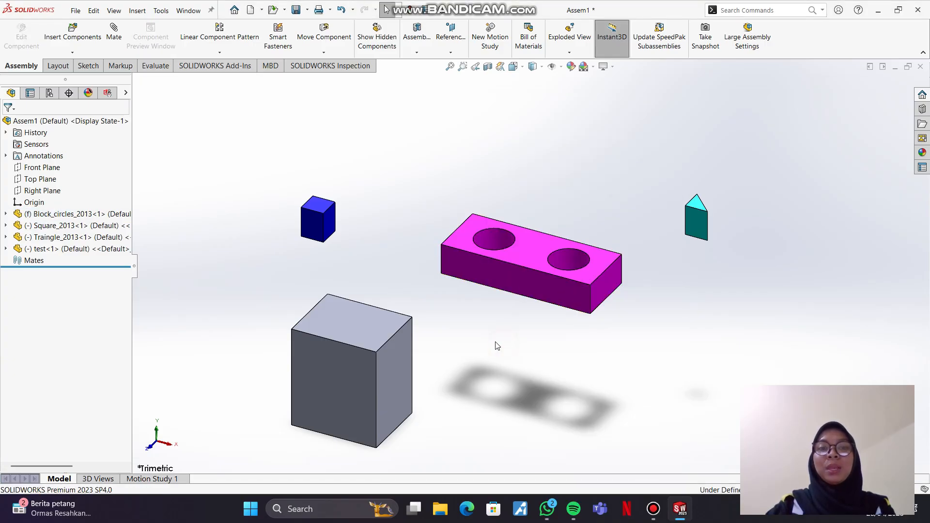
Step: Move the test component slightly up and to the right
{"action": "left_click", "coordinate": [360, 327]}
{"action": "right_click", "coordinate": [361, 327]}
{"action": "left_click", "coordinate": [351, 325]}
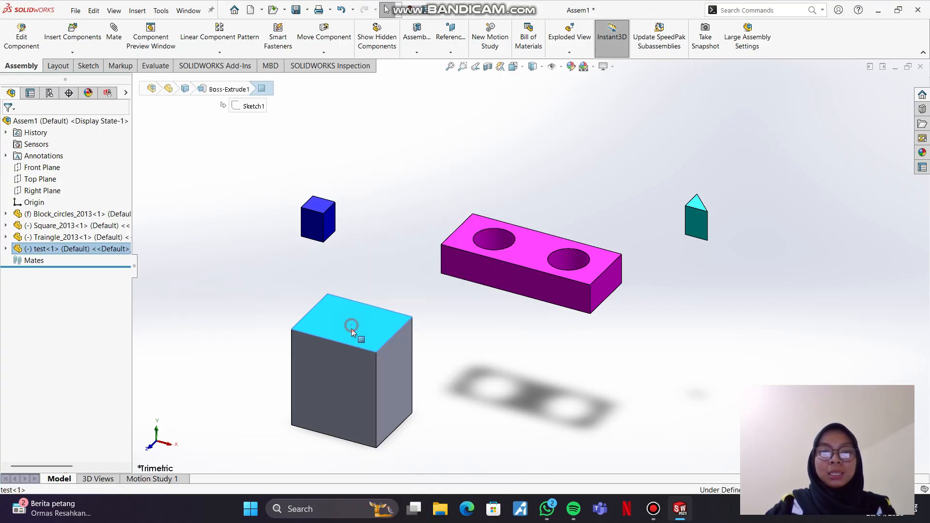
{"action": "mouse_move", "coordinate": [351, 329]}
{"action": "left_mouse_down"}
{"action": "mouse_move", "coordinate": [336, 308]}
{"action": "mouse_move", "coordinate": [361, 318]}
{"action": "left_mouse_up"}
{"action": "left_click", "coordinate": [486, 350]}
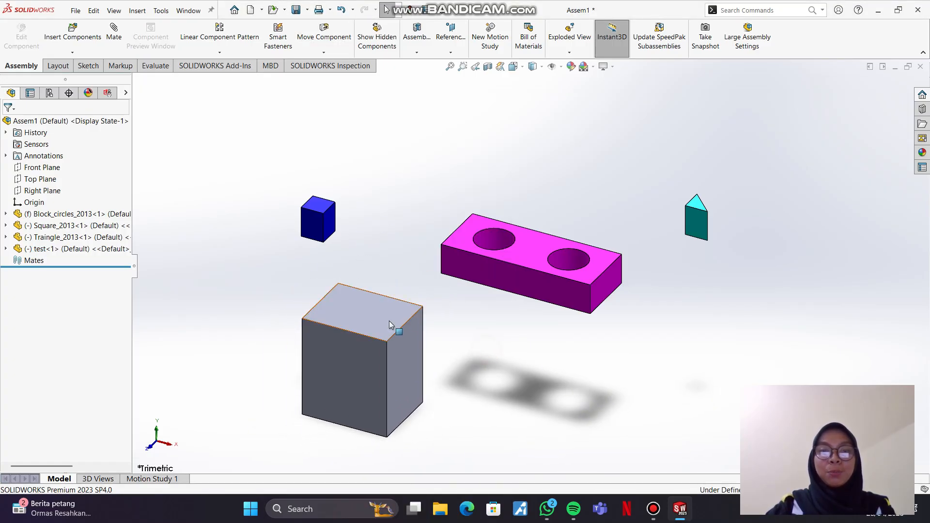
Step: Fix the test component in place and try to move it
{"action": "left_click", "coordinate": [380, 315]}
{"action": "right_click", "coordinate": [380, 315]}
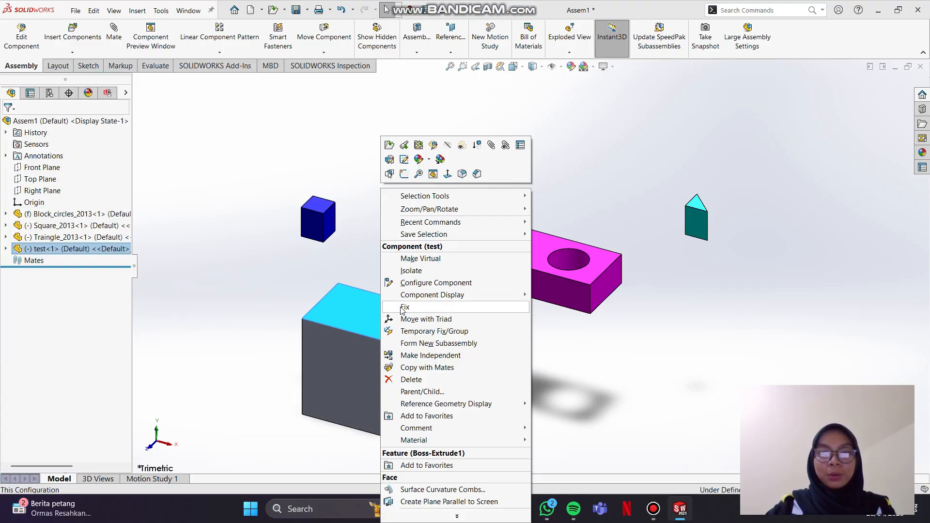
{"action": "left_click", "coordinate": [402, 308]}
{"action": "left_click", "coordinate": [372, 329]}
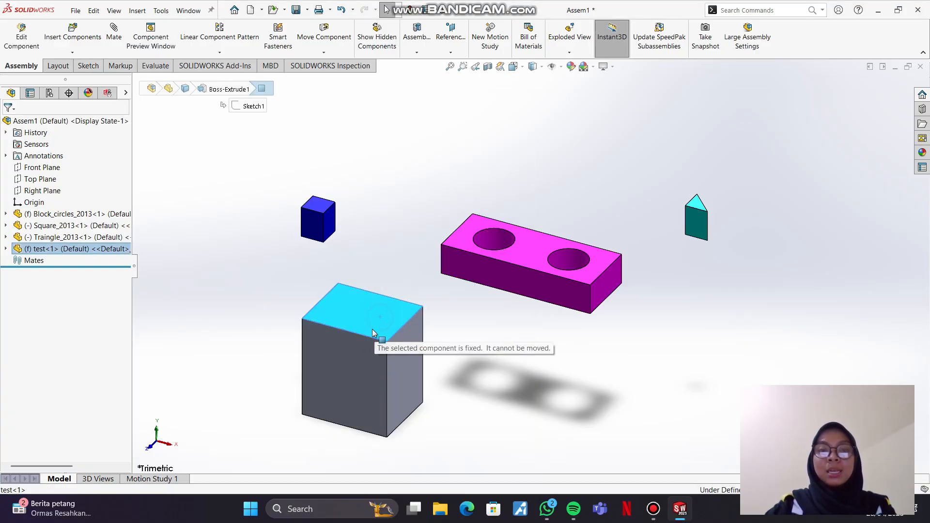
{"action": "left_click_drag", "start_coordinate": [363, 374], "coordinate": [408, 369]}
{"action": "left_click", "coordinate": [503, 365]}
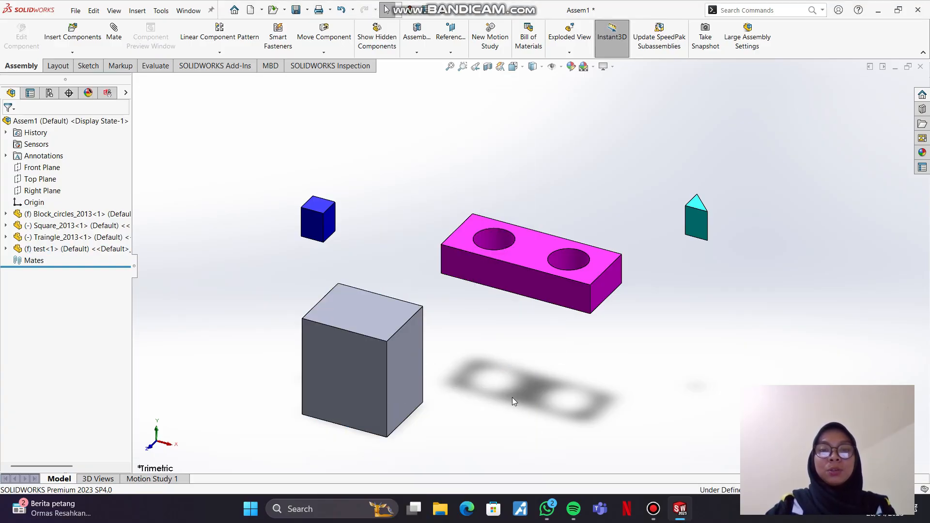
Step: Float the test component and move it slightly up and to the left
{"action": "left_click", "coordinate": [378, 319]}
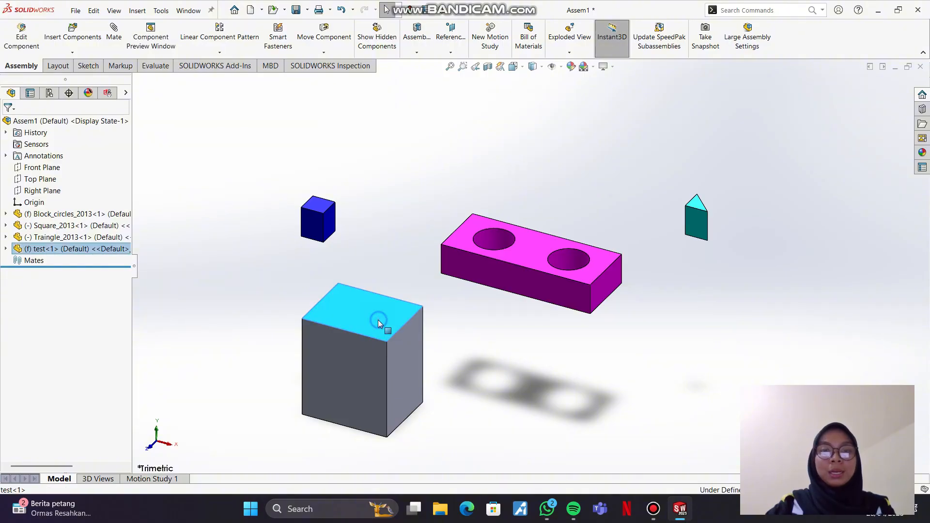
{"action": "right_click", "coordinate": [377, 320]}
{"action": "left_click", "coordinate": [394, 319]}
{"action": "left_click_drag", "start_coordinate": [388, 321], "coordinate": [370, 320]}
Step: Move the Square_2013 component up and to the right, then clear the selection
{"action": "left_click_drag", "start_coordinate": [317, 214], "coordinate": [352, 193]}
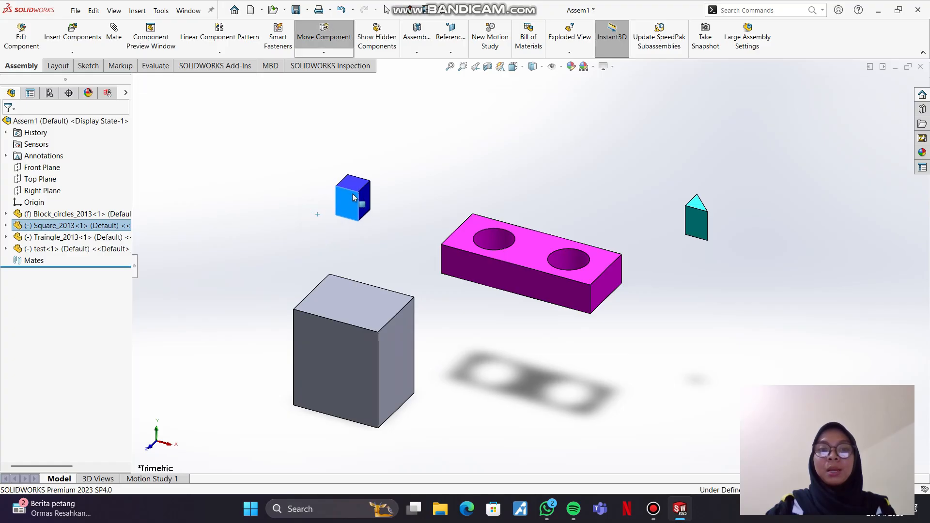
{"action": "left_click", "coordinate": [520, 258]}
{"action": "left_click", "coordinate": [595, 162]}
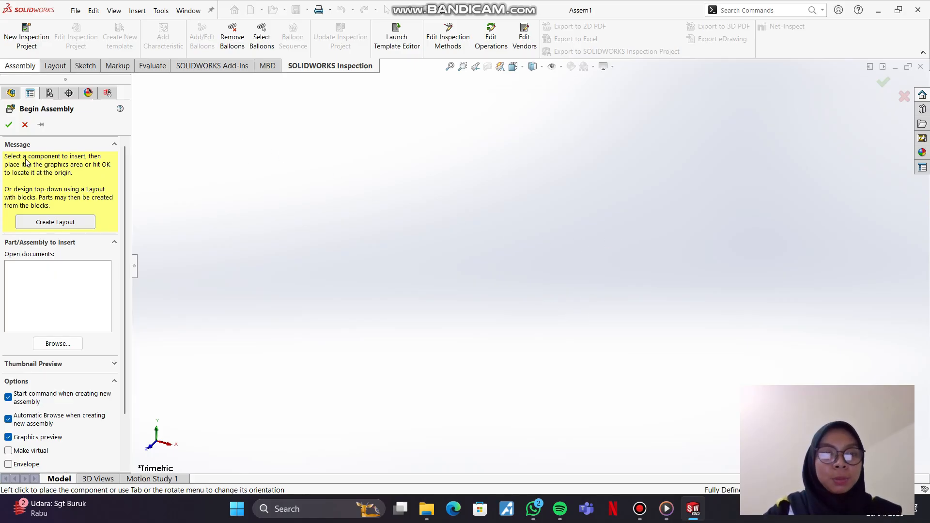
Step: Browse for components to insert into the new assembly and open folder 59 inside pertemuan 5
{"action": "left_click", "coordinate": [57, 344]}
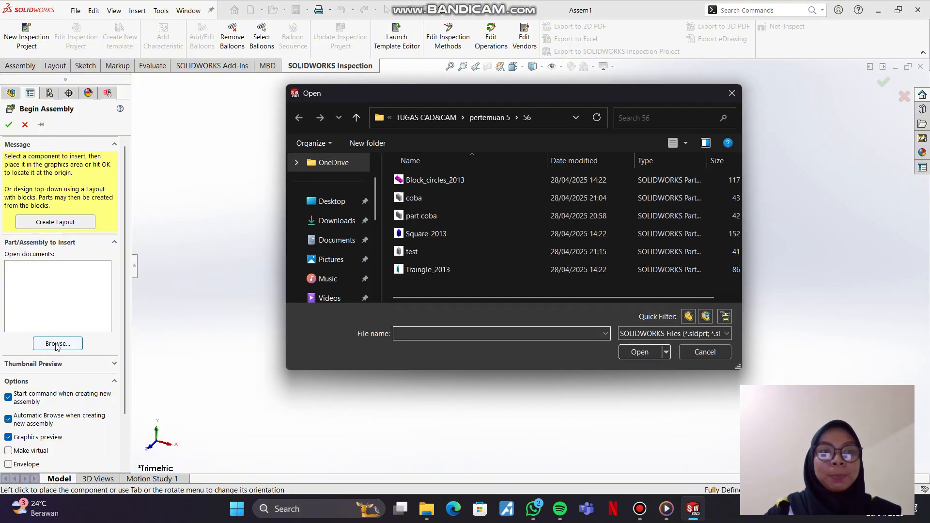
{"action": "left_click", "coordinate": [463, 180]}
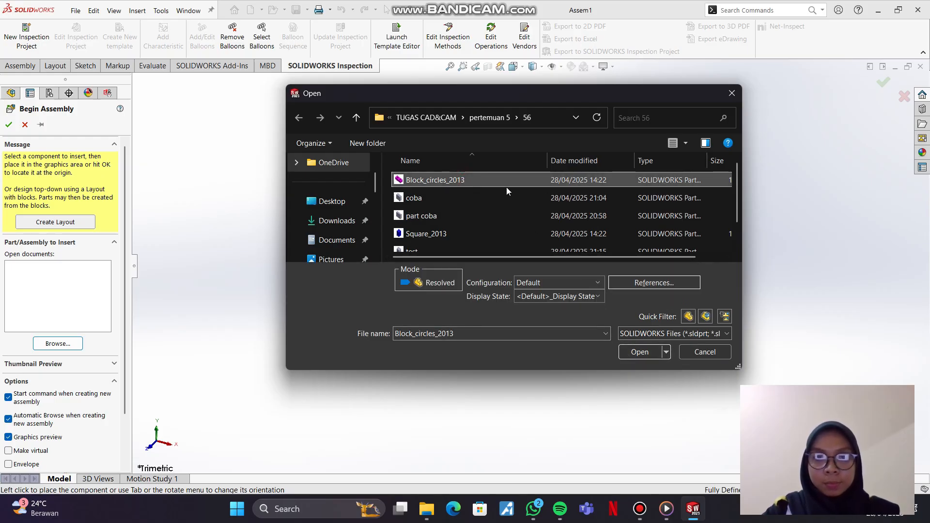
{"action": "scroll", "coordinate": [339, 203], "scroll_direction": "down", "scroll_amount": 5}
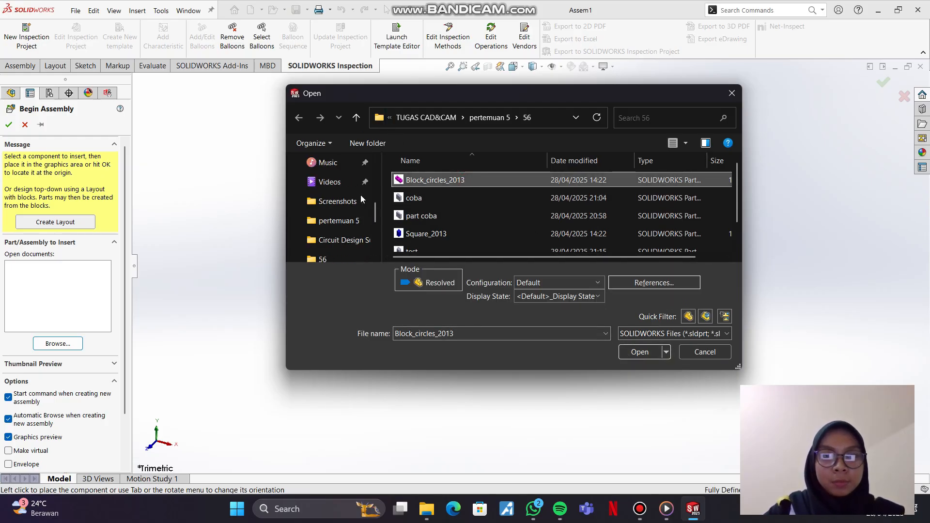
{"action": "scroll", "coordinate": [343, 208], "scroll_direction": "up", "scroll_amount": 1}
{"action": "left_click", "coordinate": [339, 220]}
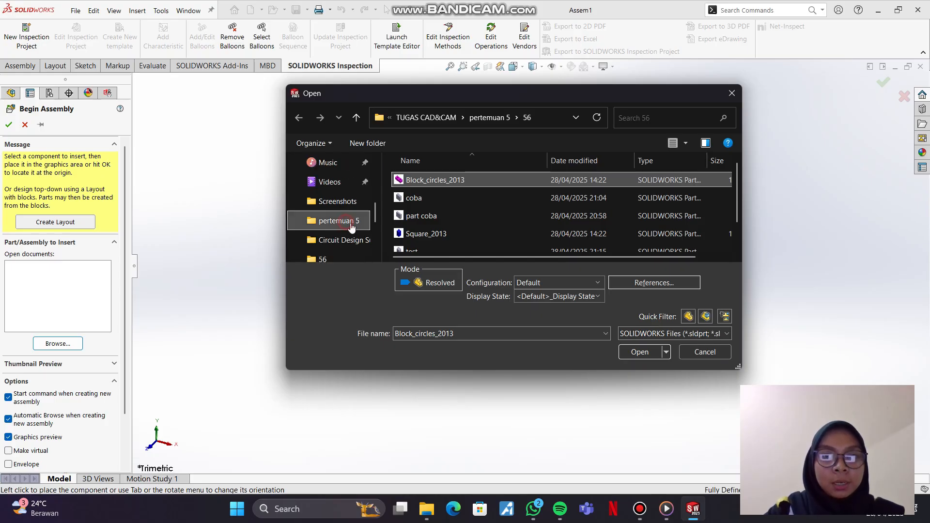
{"action": "left_click", "coordinate": [467, 232]}
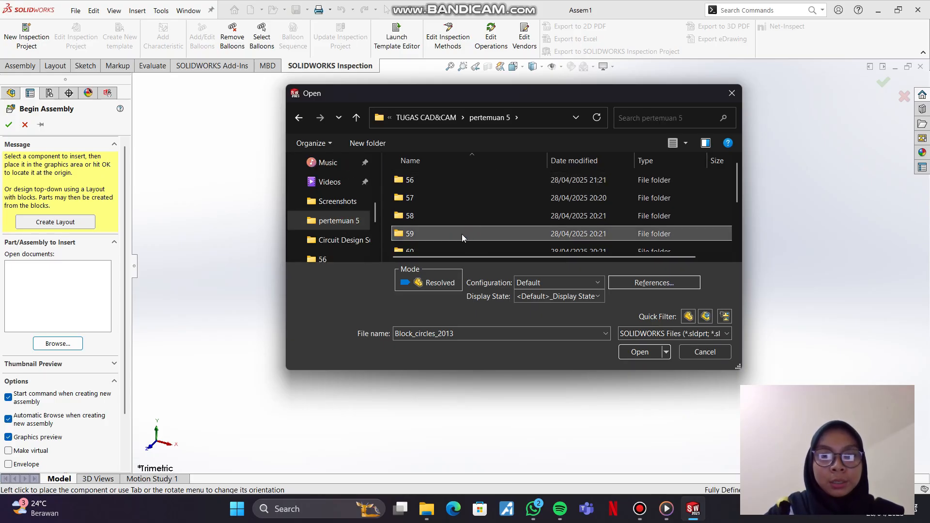
{"action": "left_click", "coordinate": [632, 353]}
Step: Choose all four parts in folder 59 and load them for insertion into the assembly
{"action": "left_click", "coordinate": [449, 184]}
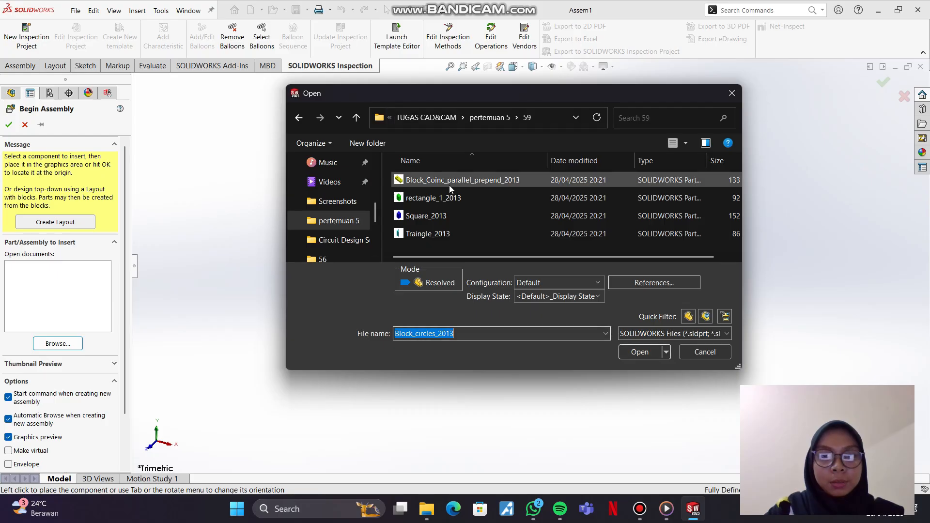
{"action": "left_click", "coordinate": [479, 199], "text": "ctrl"}
{"action": "key", "text": "ctrl+a"}
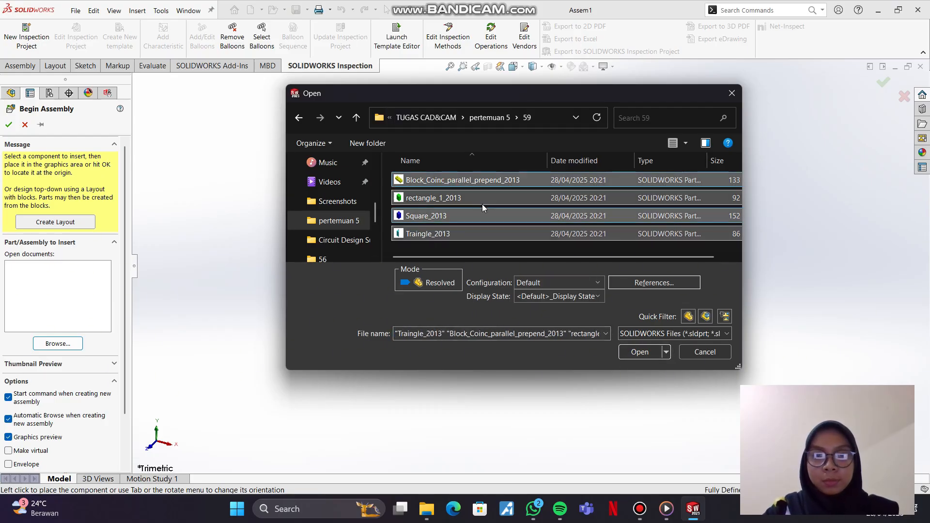
{"action": "left_click", "coordinate": [629, 356]}
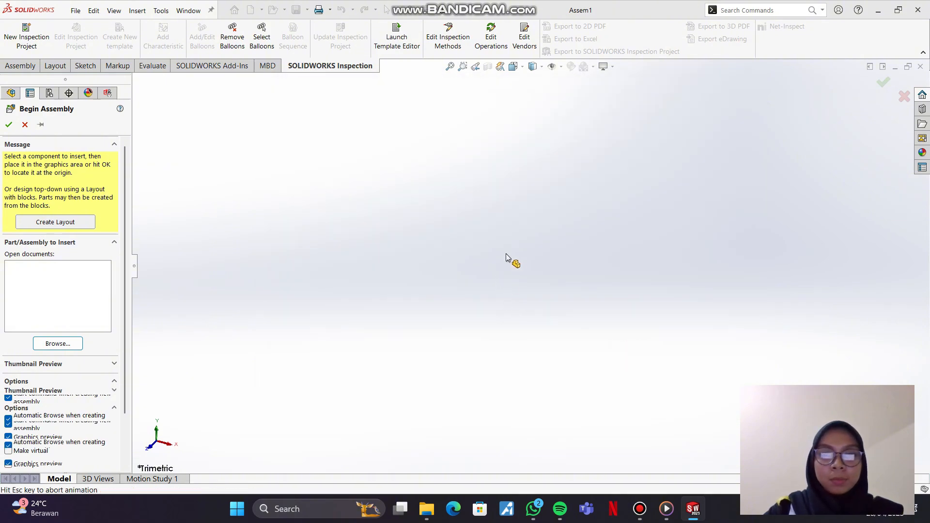
Step: Place the yellow block centrally, rectangle_1_2013 to its upper left, Square_2013 to its upper right and Traingle_2013 to its lower left
{"action": "left_click", "coordinate": [554, 301]}
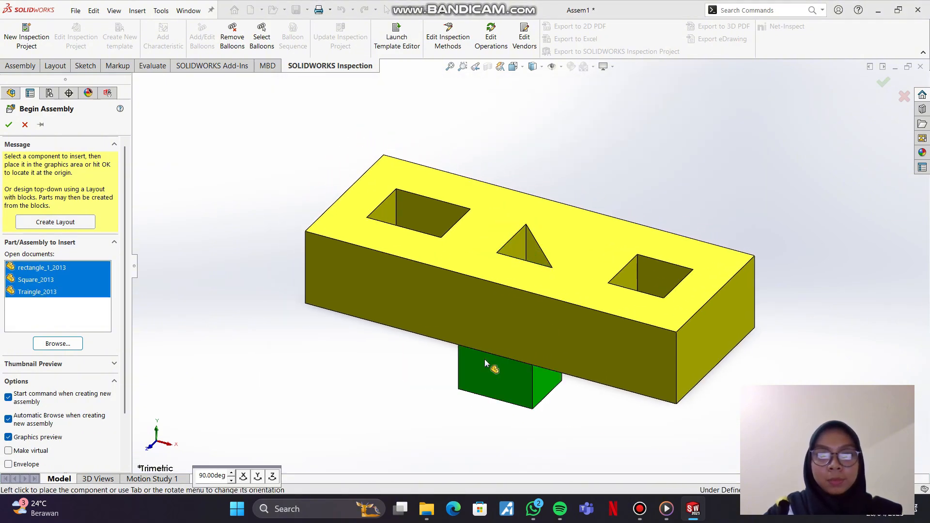
{"action": "left_click", "coordinate": [237, 192]}
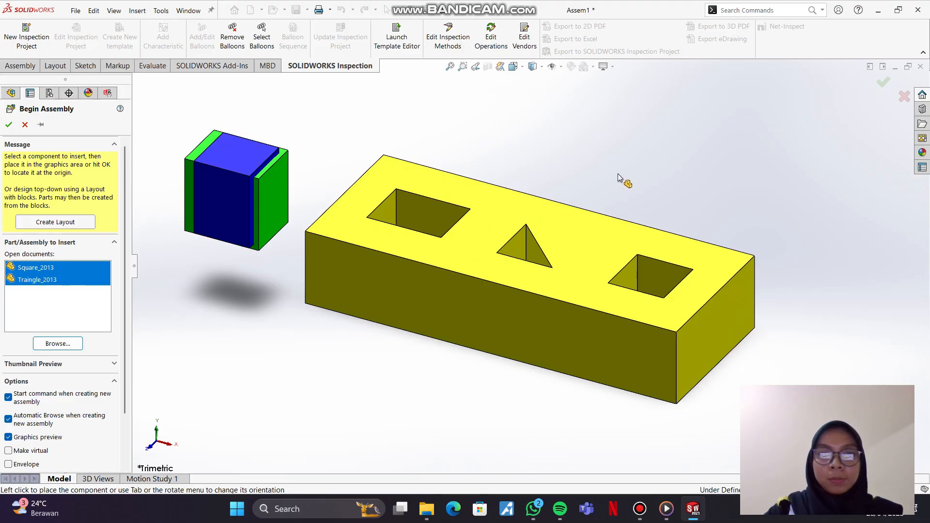
{"action": "left_click", "coordinate": [666, 176]}
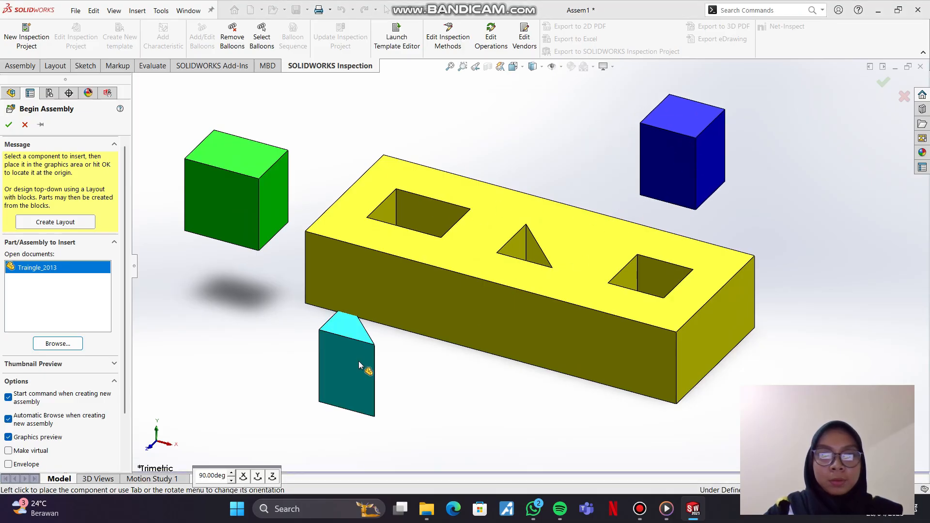
{"action": "left_click", "coordinate": [321, 382]}
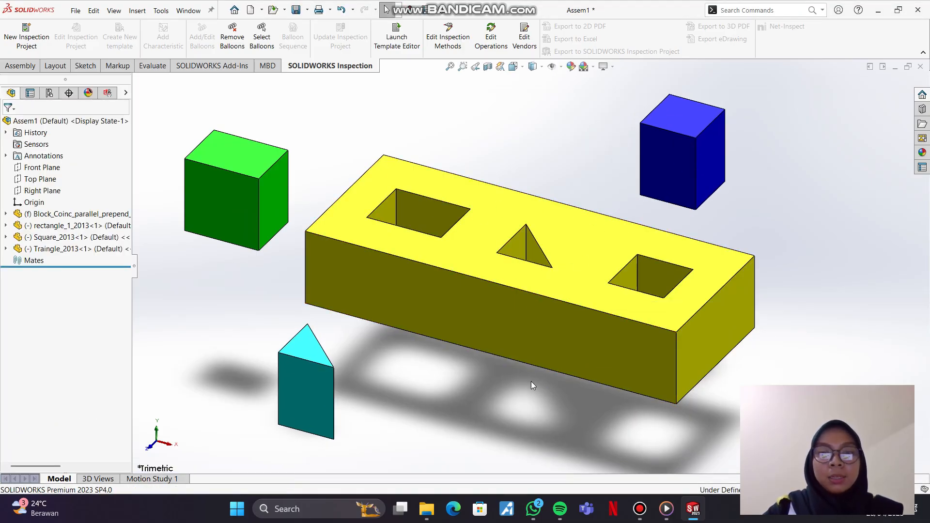
Step: Mate the front vertical edge of rectangle_1_2013 coincident with the matching corner edge of the yellow block's rectangular hole
{"action": "scroll", "coordinate": [528, 382], "scroll_direction": "down", "scroll_amount": 2}
{"action": "scroll", "coordinate": [525, 382], "scroll_direction": "up", "scroll_amount": 3}
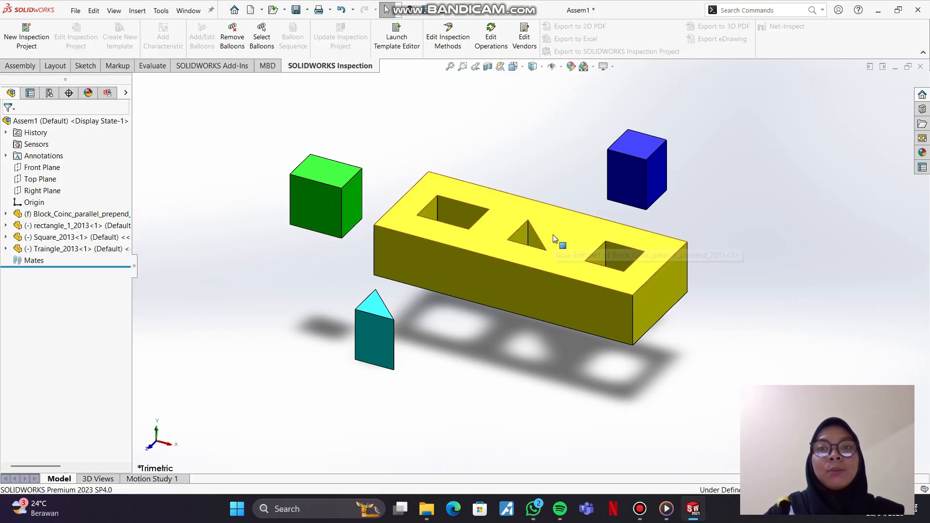
{"action": "left_click", "coordinate": [20, 66]}
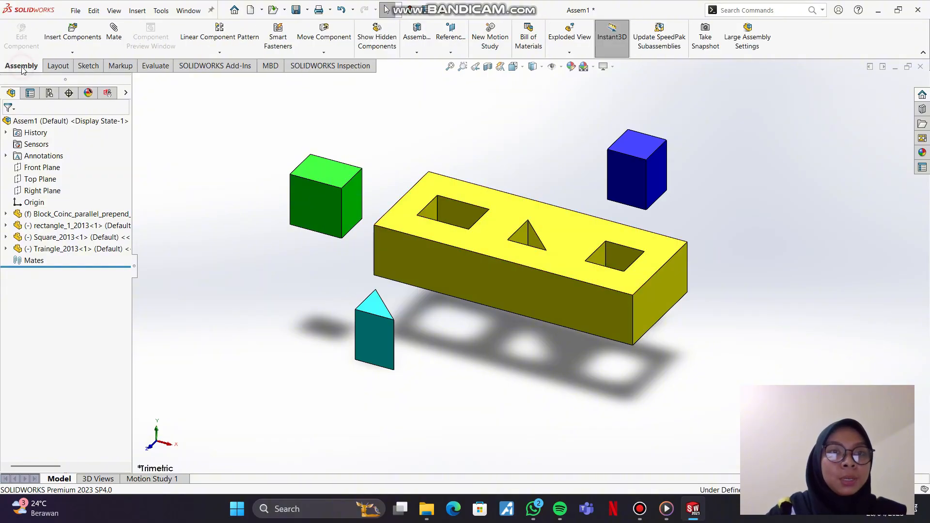
{"action": "left_click", "coordinate": [115, 37]}
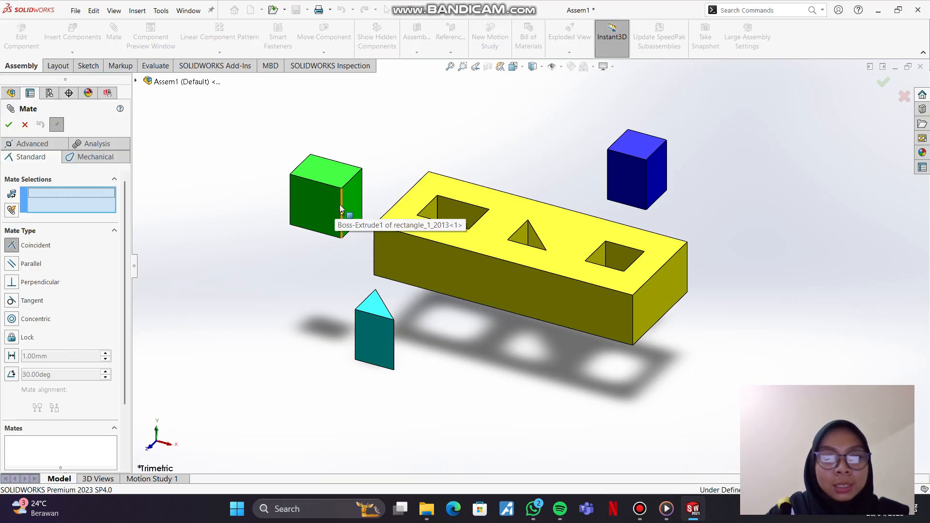
{"action": "scroll", "coordinate": [341, 209], "scroll_direction": "up", "scroll_amount": 2}
{"action": "scroll", "coordinate": [428, 247], "scroll_direction": "down", "scroll_amount": 6}
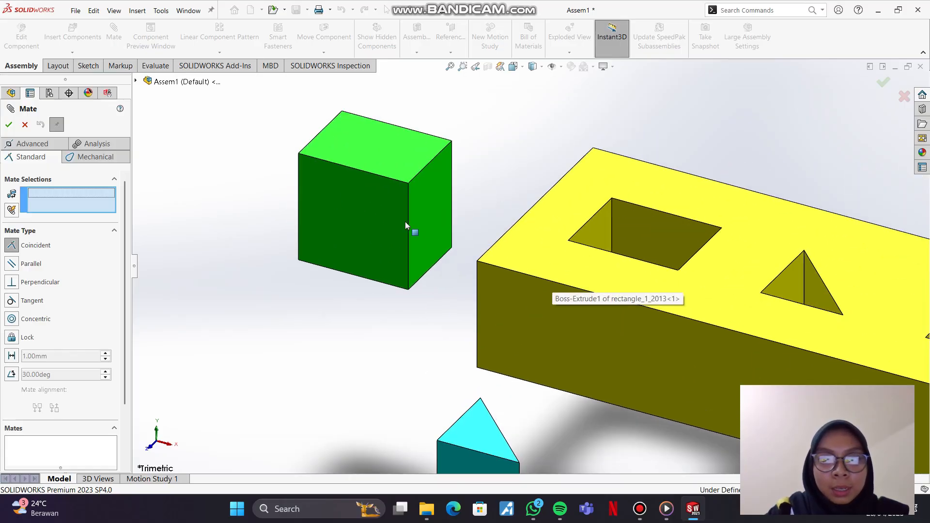
{"action": "left_click", "coordinate": [408, 217]}
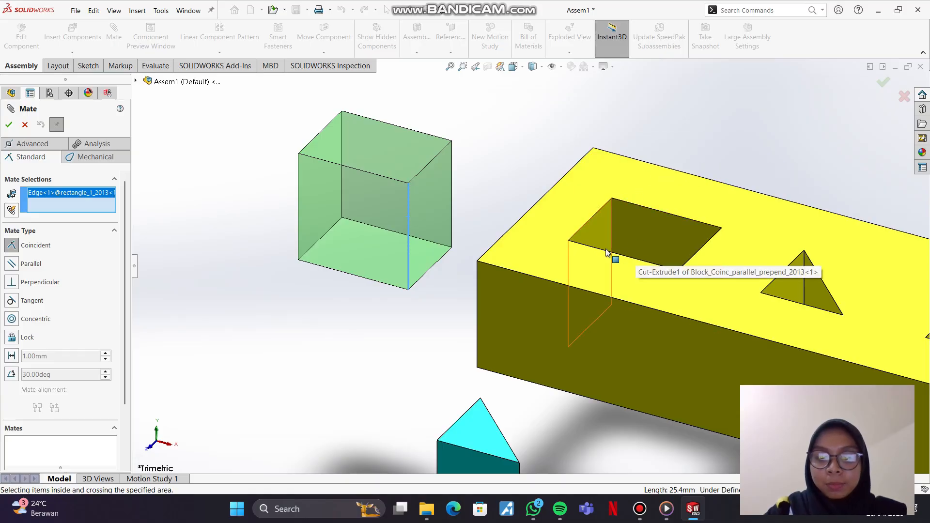
{"action": "key", "text": "Down"}
{"action": "key", "text": "Down"}
{"action": "key", "text": "Down"}
{"action": "key", "text": "Down"}
{"action": "key", "text": "Down"}
{"action": "key", "text": "Down"}
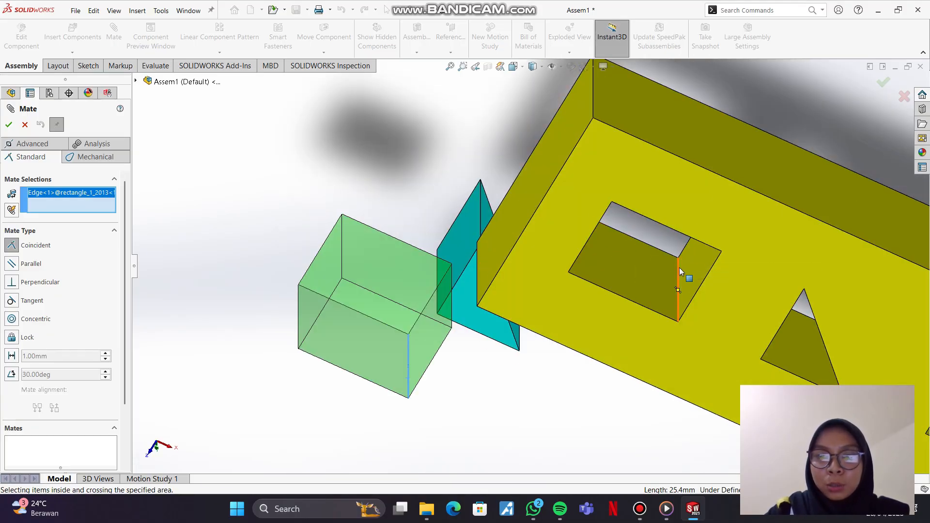
{"action": "left_click", "coordinate": [678, 272]}
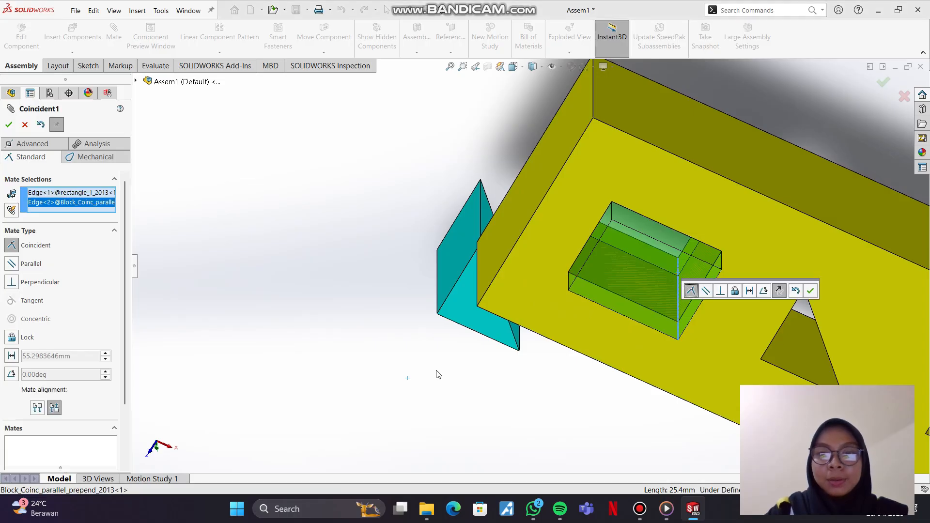
Step: Check the previewed fit of the green rectangle part in the block from several angles and accept the coincident mate
{"action": "key", "text": "Up"}
{"action": "key", "text": "Up"}
{"action": "key", "text": "Up"}
{"action": "key", "text": "Up"}
{"action": "key", "text": "Up"}
{"action": "key", "text": "Up"}
{"action": "key", "text": "Up"}
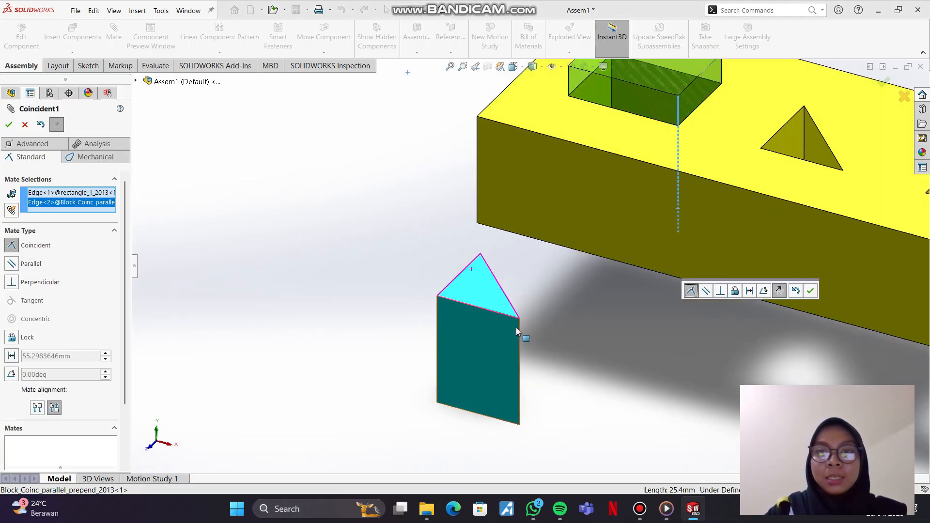
{"action": "left_click_drag", "start_coordinate": [369, 241], "coordinate": [495, 245]}
{"action": "scroll", "coordinate": [616, 338], "scroll_direction": "up", "scroll_amount": 5}
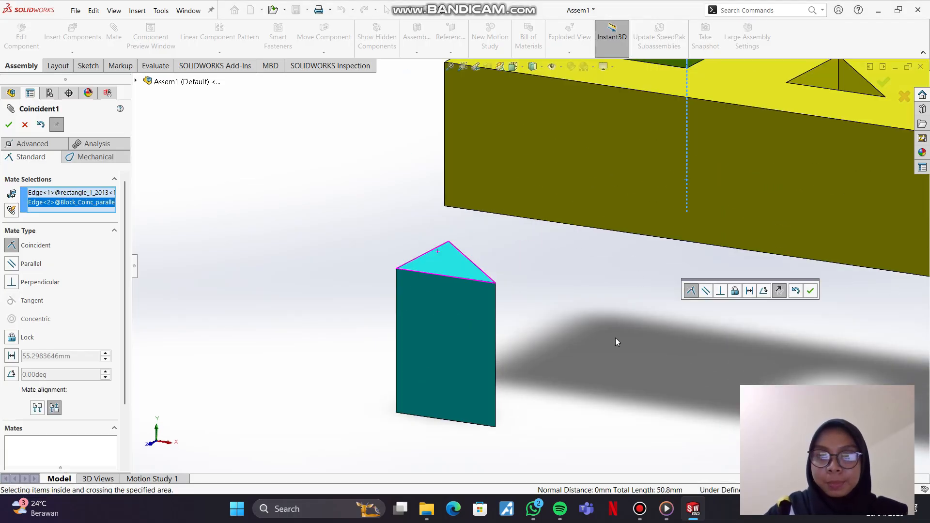
{"action": "key", "text": "Down"}
{"action": "key", "text": "Down"}
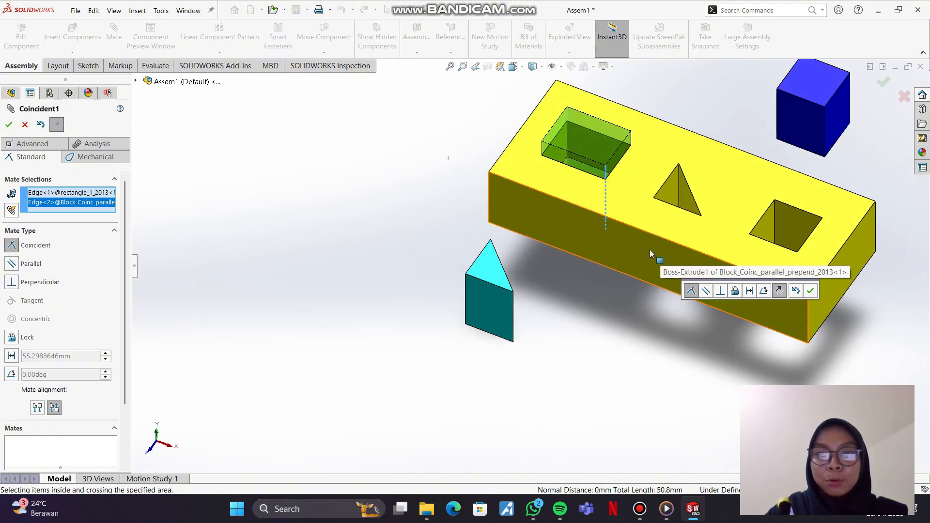
{"action": "left_click", "coordinate": [410, 170]}
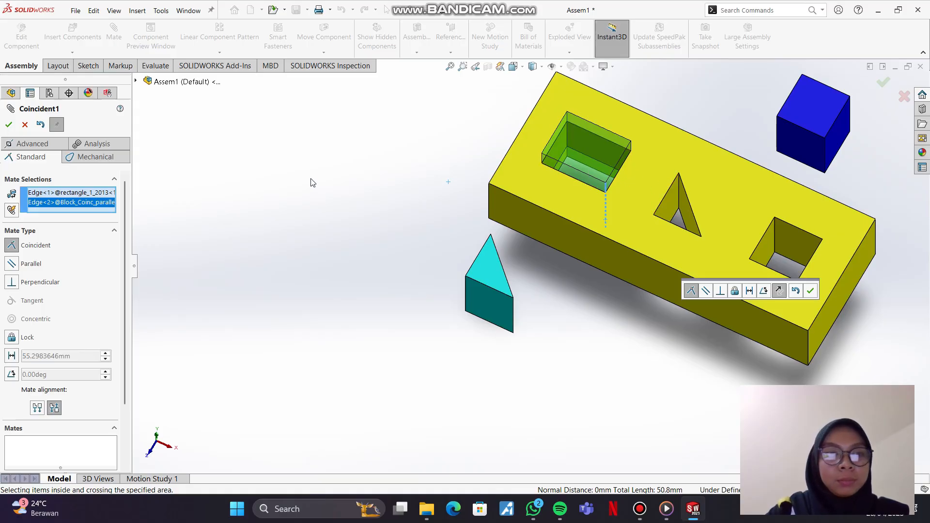
{"action": "left_click", "coordinate": [8, 125]}
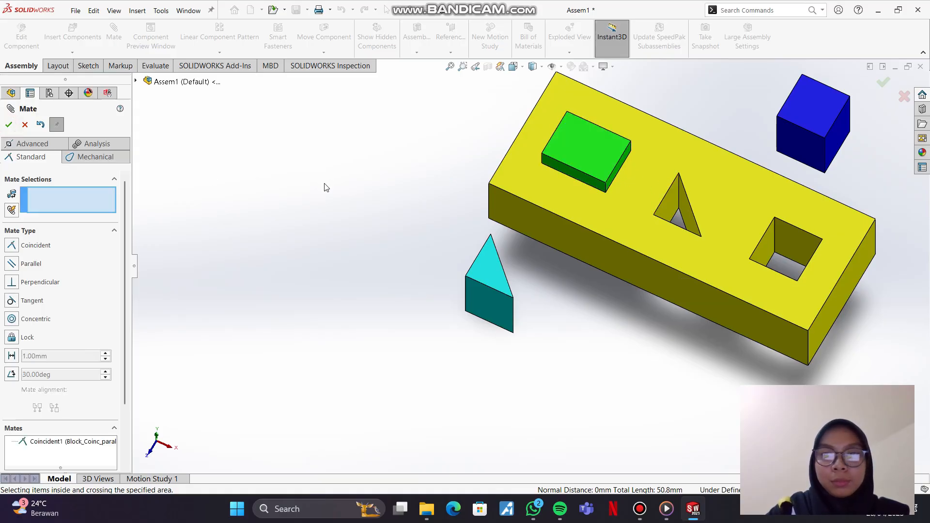
Step: Add a coincident mate between the top corner vertex of the block's rectangular hole and the green part's matching top vertex
{"action": "key", "text": "ctrl+7"}
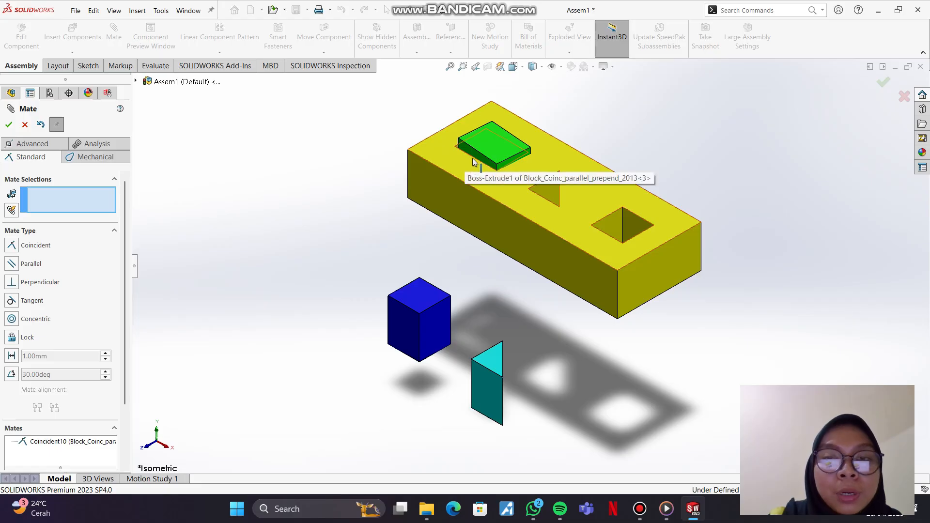
{"action": "middle_click_drag", "start_coordinate": [481, 158], "coordinate": [472, 234]}
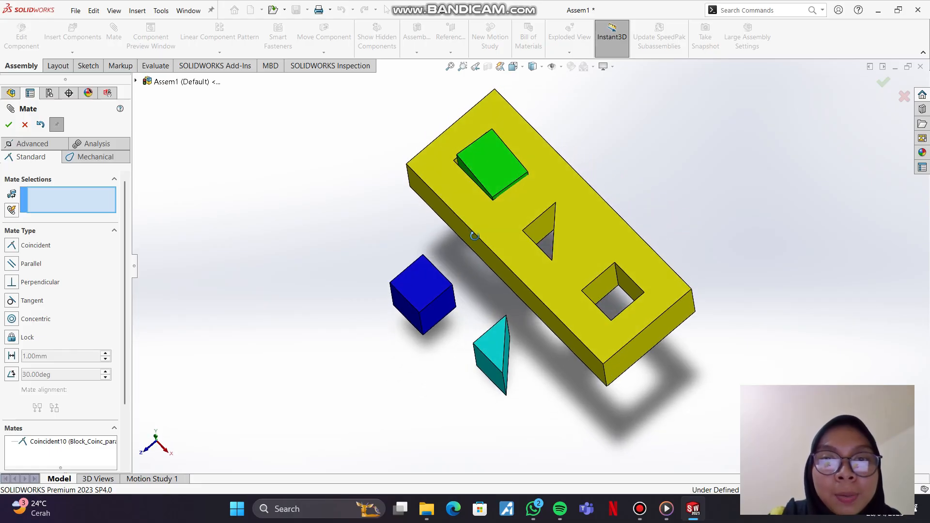
{"action": "scroll", "coordinate": [466, 188], "scroll_direction": "down", "scroll_amount": 8}
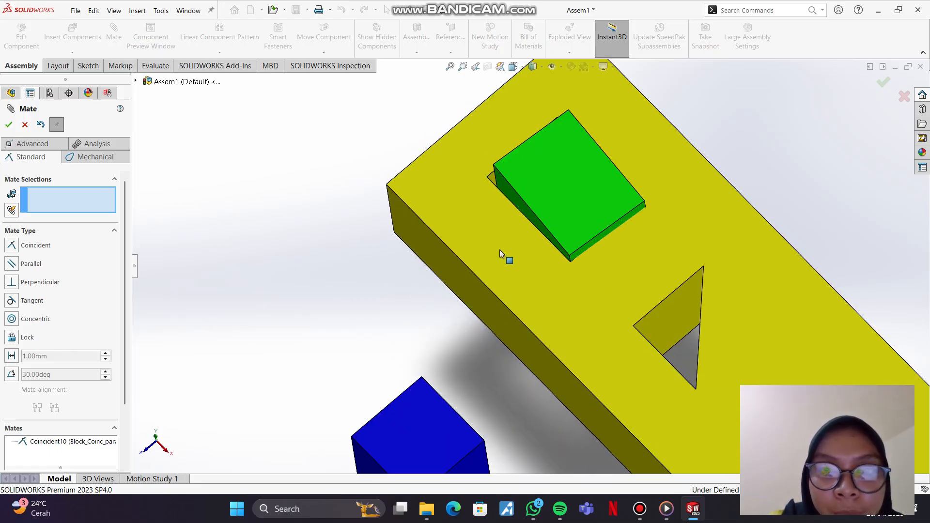
{"action": "scroll", "coordinate": [498, 228], "scroll_direction": "down", "scroll_amount": 5}
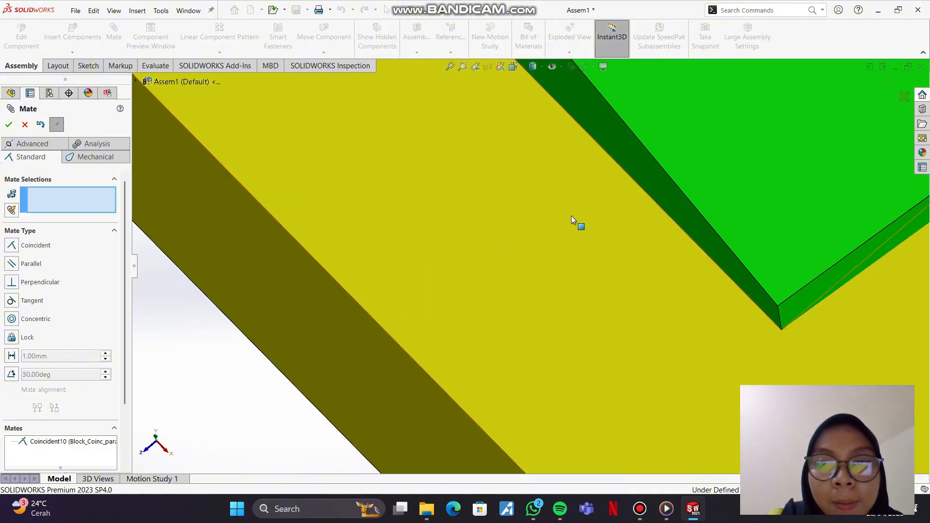
{"action": "scroll", "coordinate": [567, 203], "scroll_direction": "up", "scroll_amount": 3}
{"action": "scroll", "coordinate": [563, 187], "scroll_direction": "up", "scroll_amount": 2}
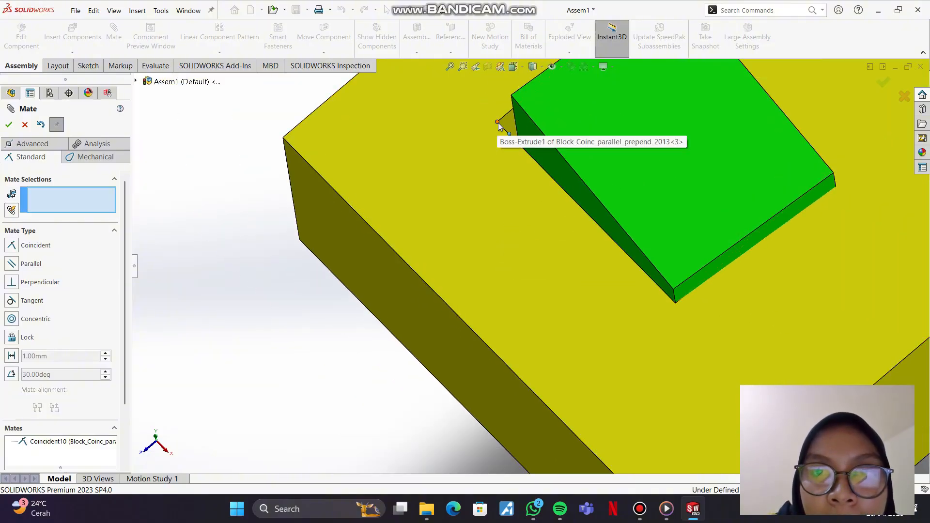
{"action": "left_click", "coordinate": [497, 122]}
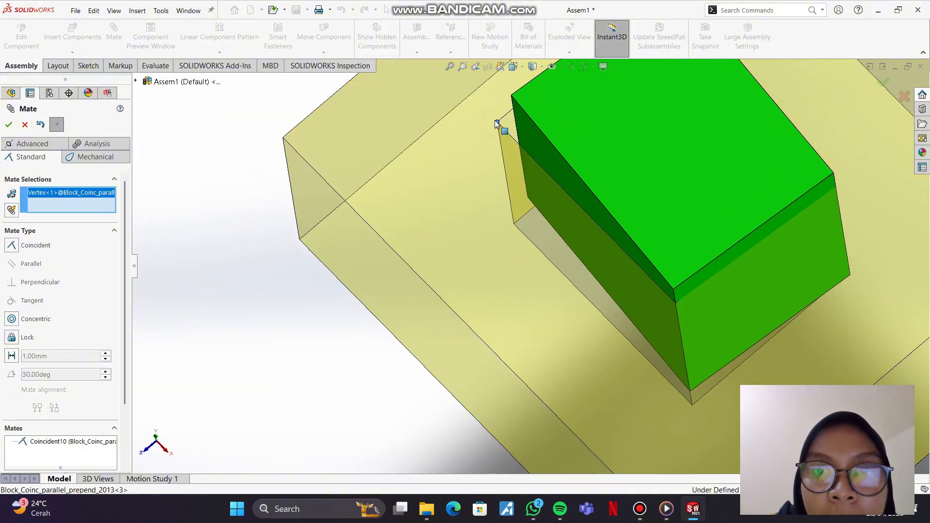
{"action": "left_click", "coordinate": [512, 96]}
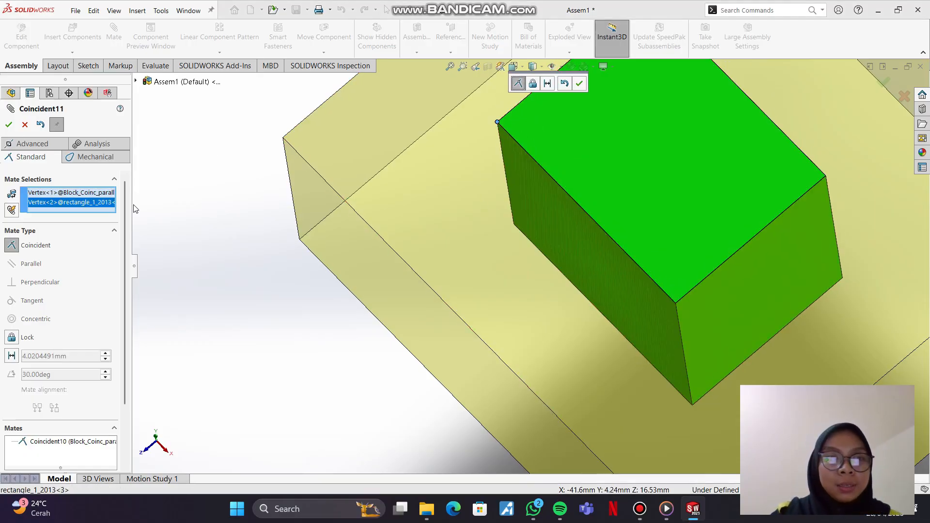
{"action": "left_click", "coordinate": [8, 125]}
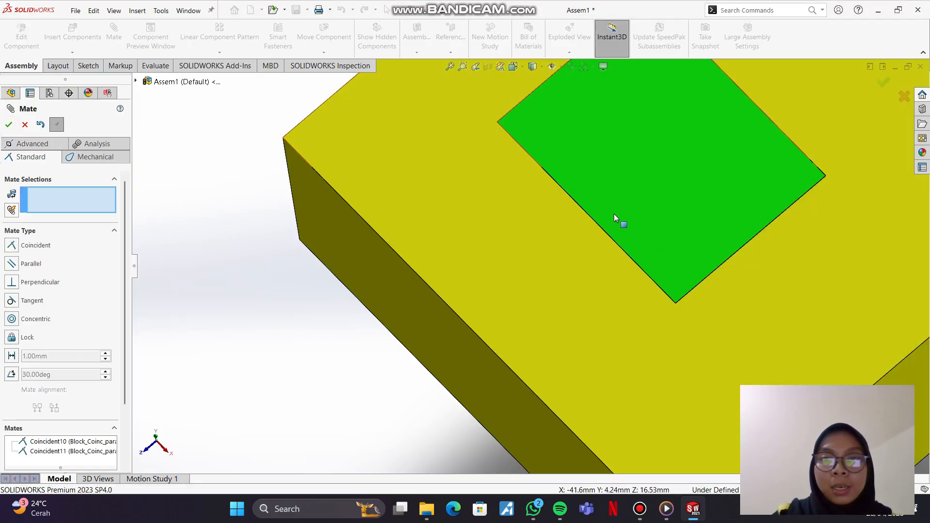
Step: Mate the back vertical edge of Traingle_2013 coincident with the matching corner edge of the yellow block's triangular hole
{"action": "scroll", "coordinate": [664, 288], "scroll_direction": "up", "scroll_amount": 5}
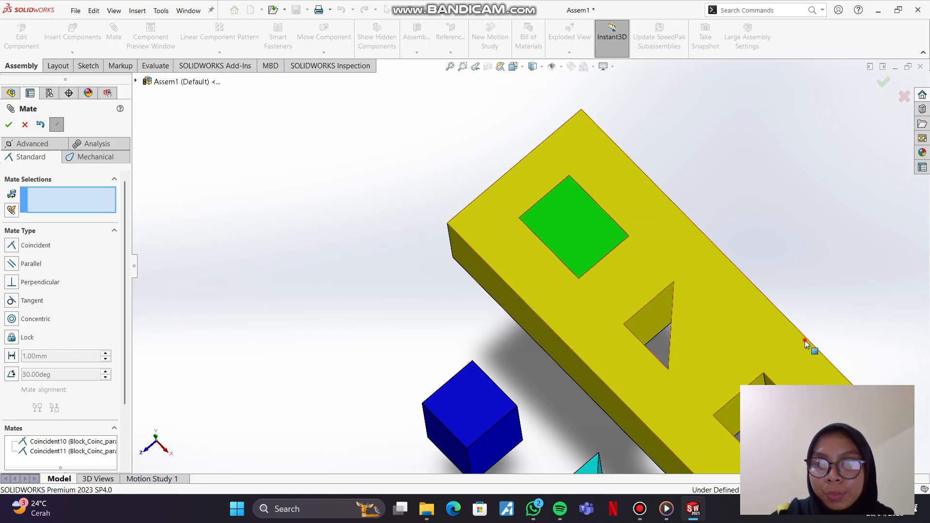
{"action": "scroll", "coordinate": [623, 411], "scroll_direction": "up", "scroll_amount": 3}
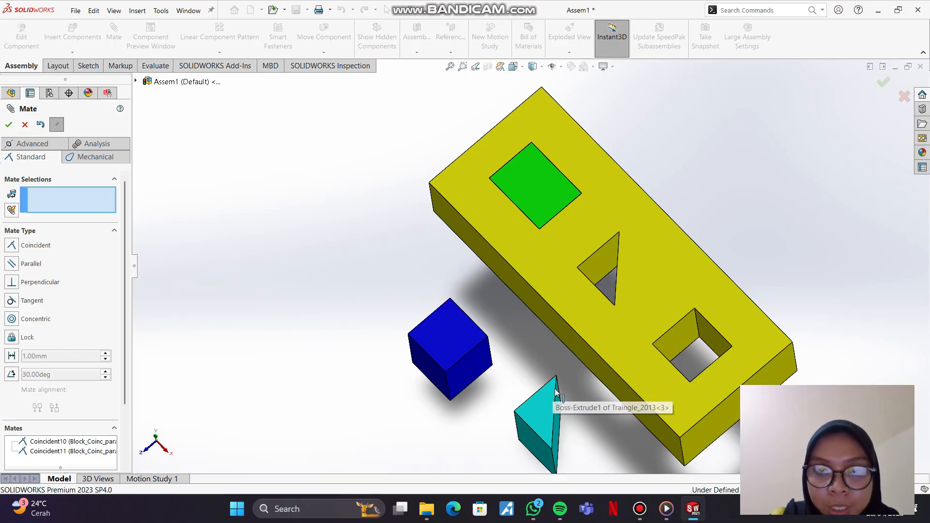
{"action": "scroll", "coordinate": [562, 394], "scroll_direction": "up", "scroll_amount": 2}
{"action": "scroll", "coordinate": [561, 397], "scroll_direction": "down", "scroll_amount": 6}
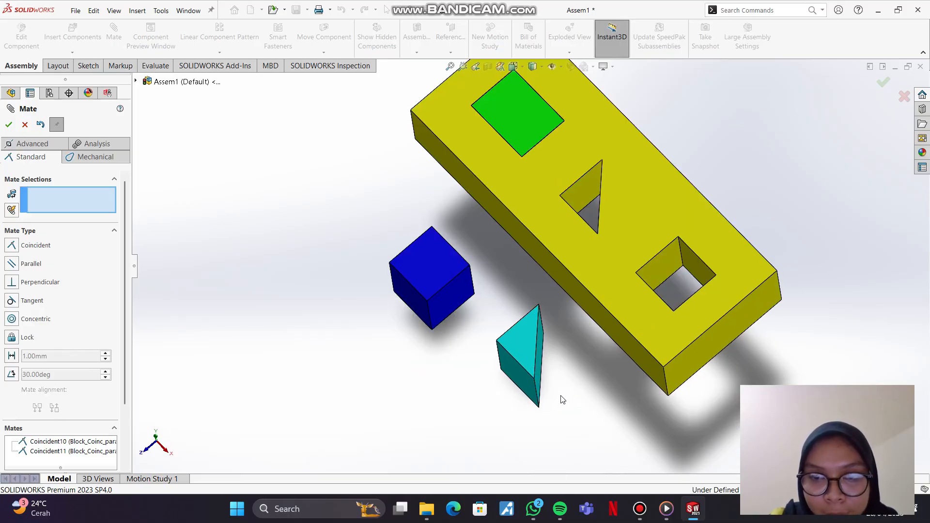
{"action": "left_click", "coordinate": [531, 280]}
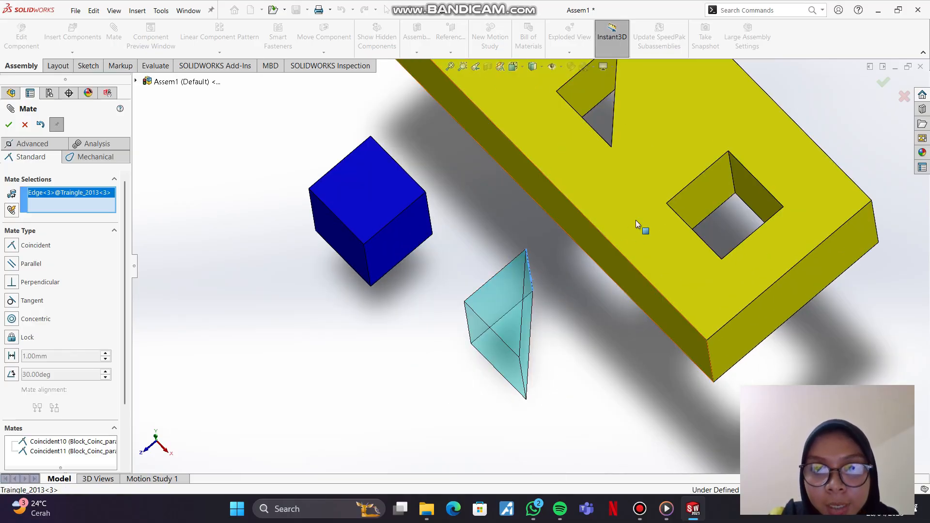
{"action": "scroll", "coordinate": [615, 181], "scroll_direction": "up", "scroll_amount": 3}
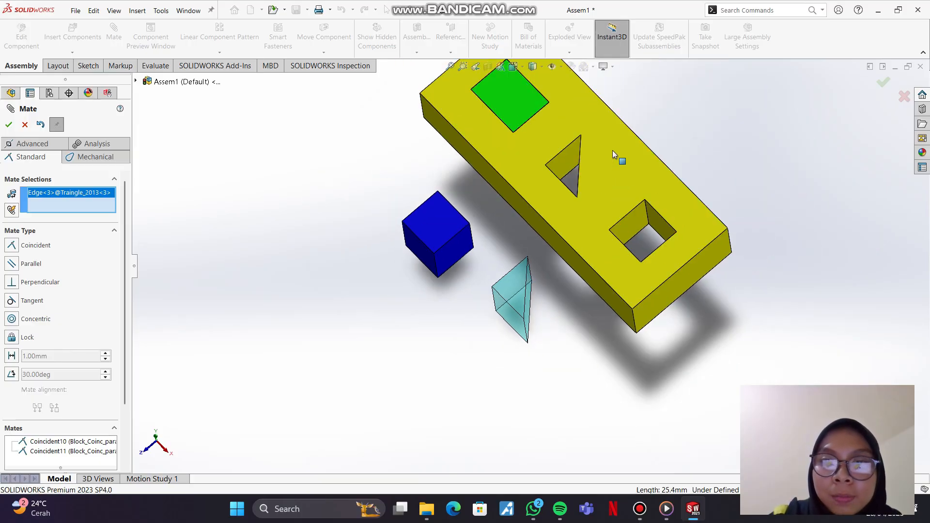
{"action": "mouse_move", "coordinate": [613, 150]}
{"action": "middle_mouse_down"}
{"action": "mouse_move", "coordinate": [657, 140]}
{"action": "mouse_move", "coordinate": [638, 126]}
{"action": "mouse_move", "coordinate": [603, 137]}
{"action": "middle_mouse_up"}
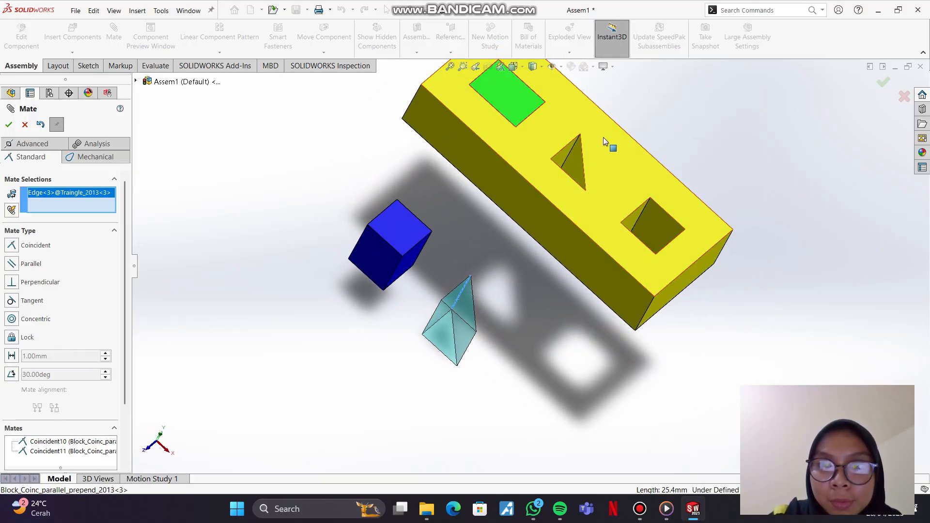
{"action": "left_click", "coordinate": [573, 150]}
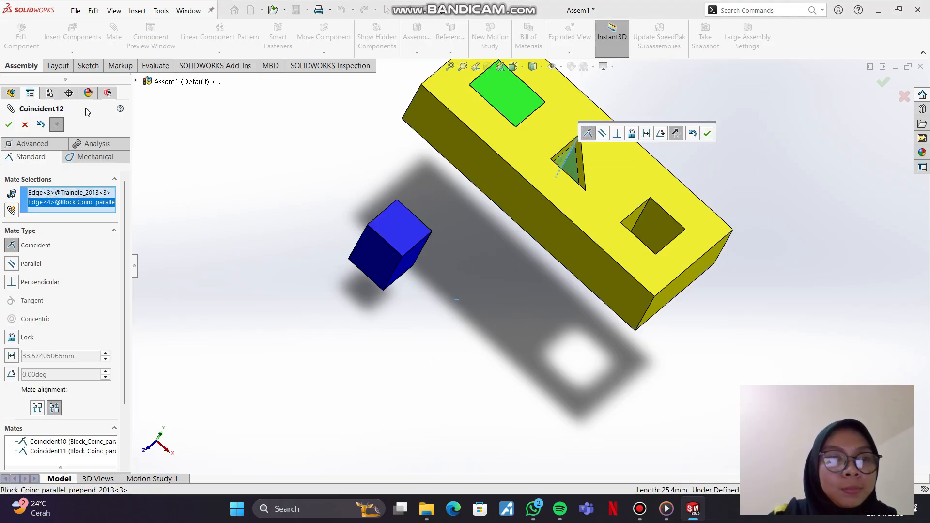
{"action": "left_click", "coordinate": [8, 125]}
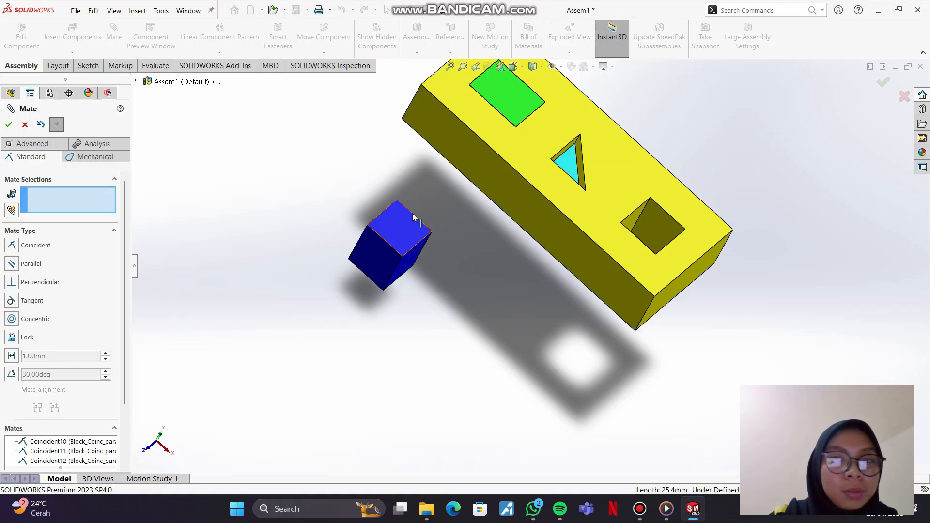
Step: Close the Mate command and swing Traingle_2013 about its mated edge so it sits askew in the triangular hole
{"action": "left_click", "coordinate": [568, 219]}
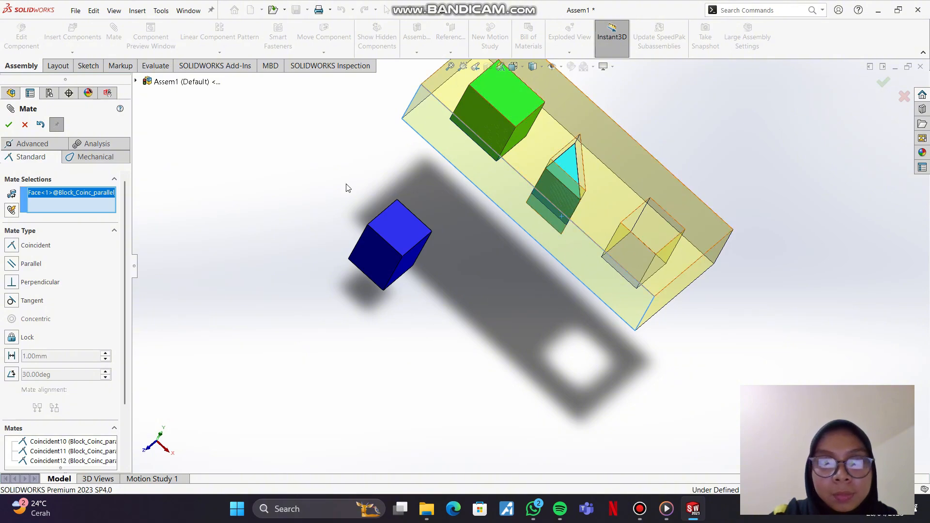
{"action": "left_click", "coordinate": [25, 124]}
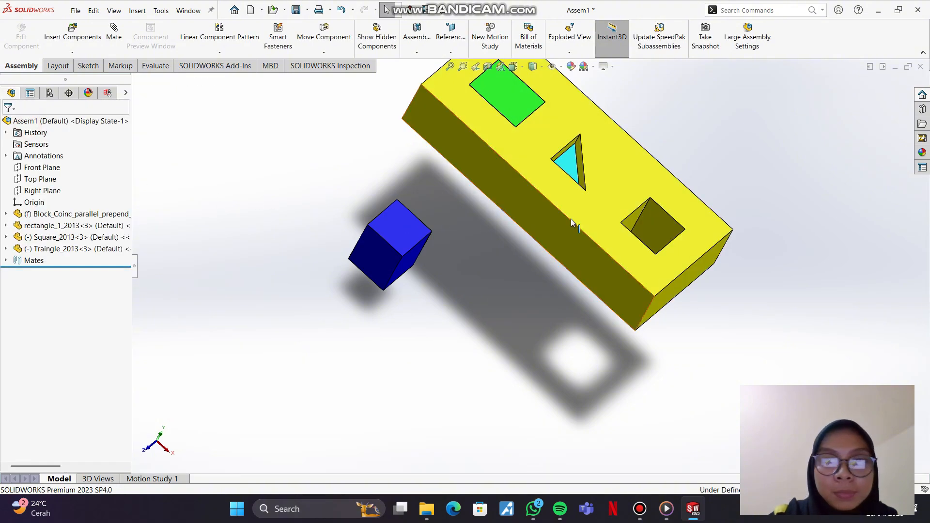
{"action": "middle_click_drag", "start_coordinate": [571, 219], "coordinate": [596, 230]}
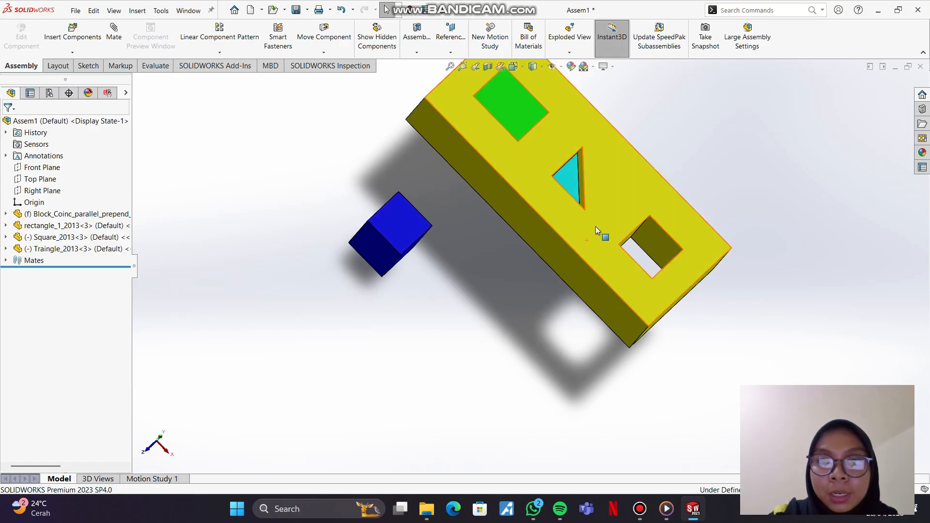
{"action": "left_click", "coordinate": [591, 160]}
{"action": "mouse_move", "coordinate": [591, 159]}
{"action": "left_mouse_down"}
{"action": "mouse_move", "coordinate": [583, 173]}
{"action": "mouse_move", "coordinate": [582, 164]}
{"action": "mouse_move", "coordinate": [589, 170]}
{"action": "left_mouse_up"}
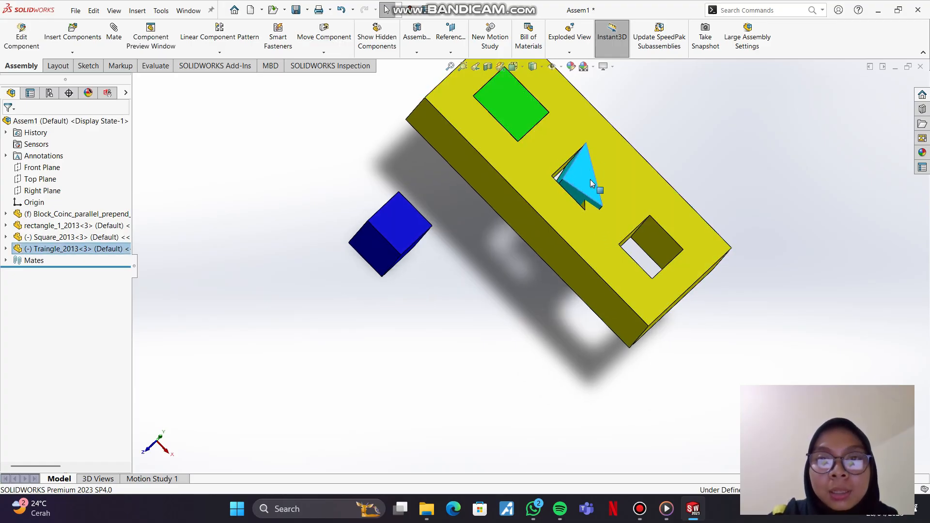
{"action": "scroll", "coordinate": [589, 184], "scroll_direction": "down", "scroll_amount": 10}
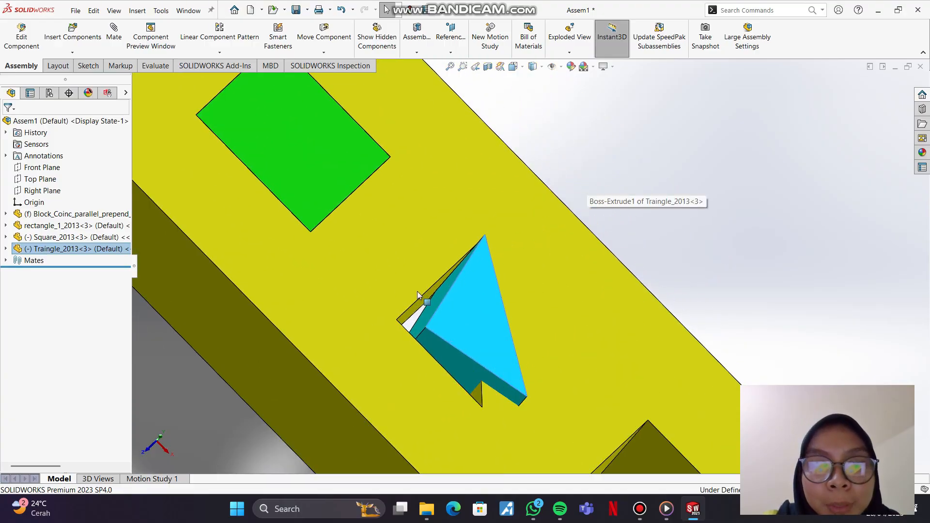
{"action": "left_click", "coordinate": [426, 331]}
{"action": "left_click", "coordinate": [399, 321]}
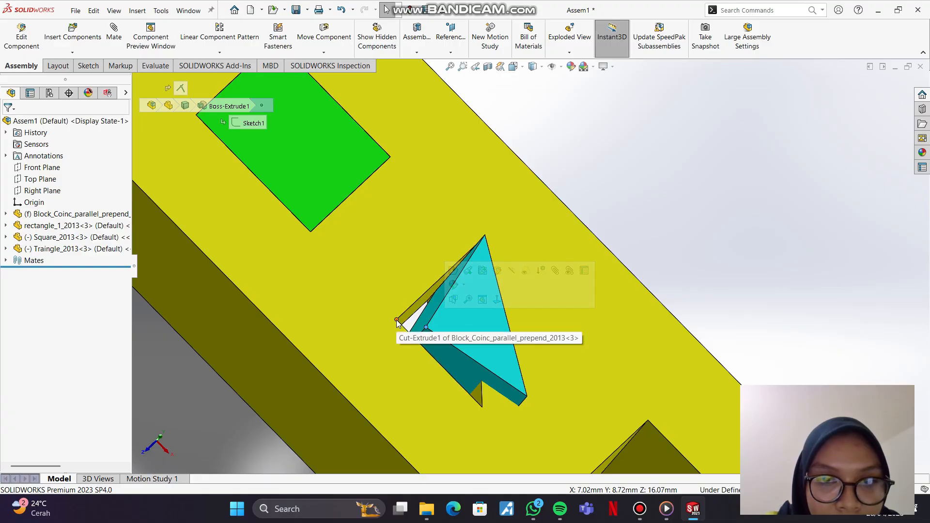
{"action": "left_click", "coordinate": [397, 320]}
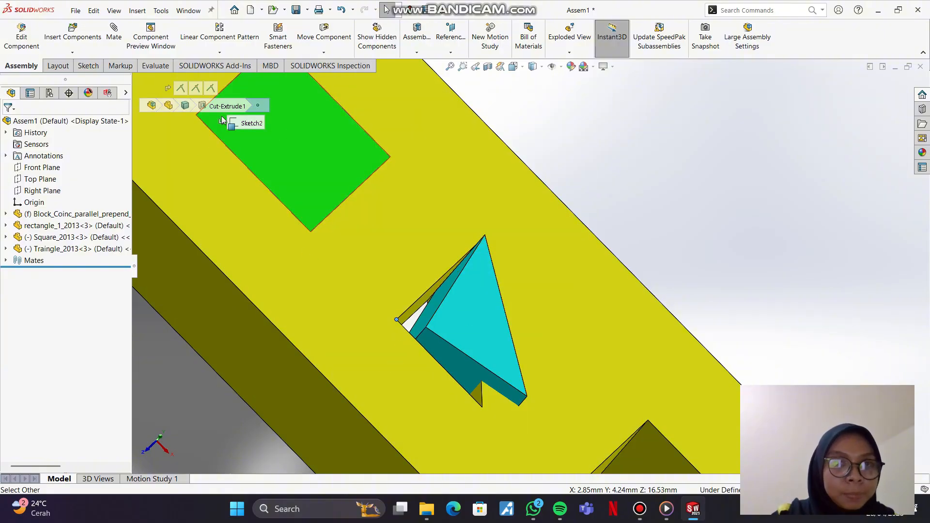
{"action": "left_click", "coordinate": [633, 173]}
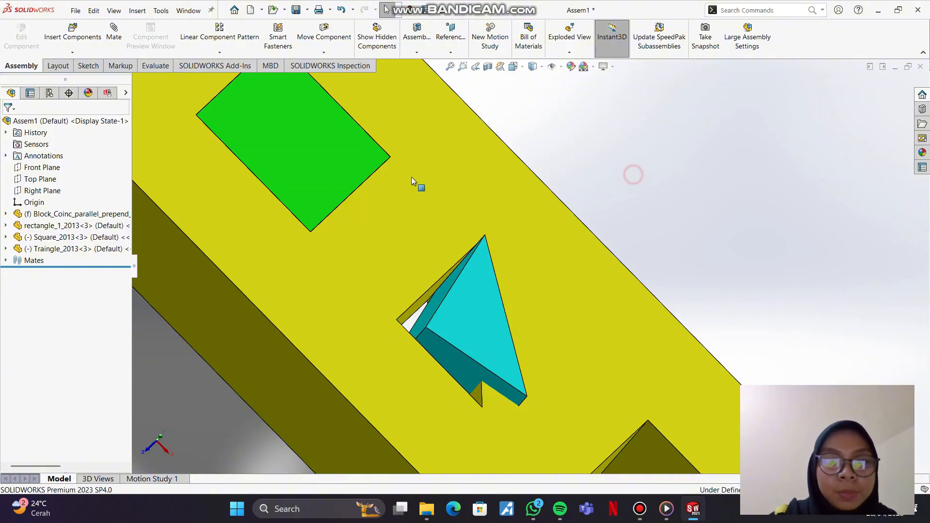
Step: Add a coincident mate between Traingle_2013's top corner vertex and the matching top vertex of the block's triangular hole
{"action": "left_click", "coordinate": [116, 39]}
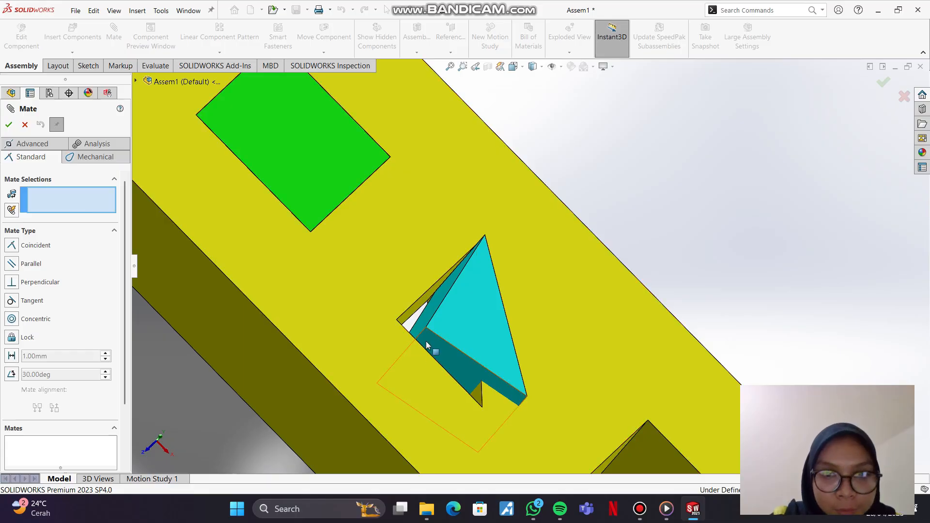
{"action": "left_click", "coordinate": [397, 321]}
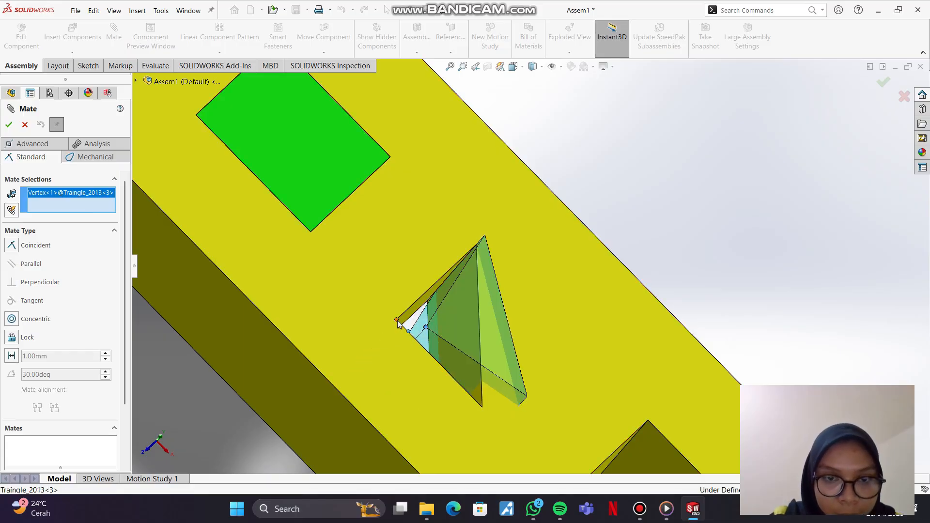
{"action": "left_click", "coordinate": [397, 321]}
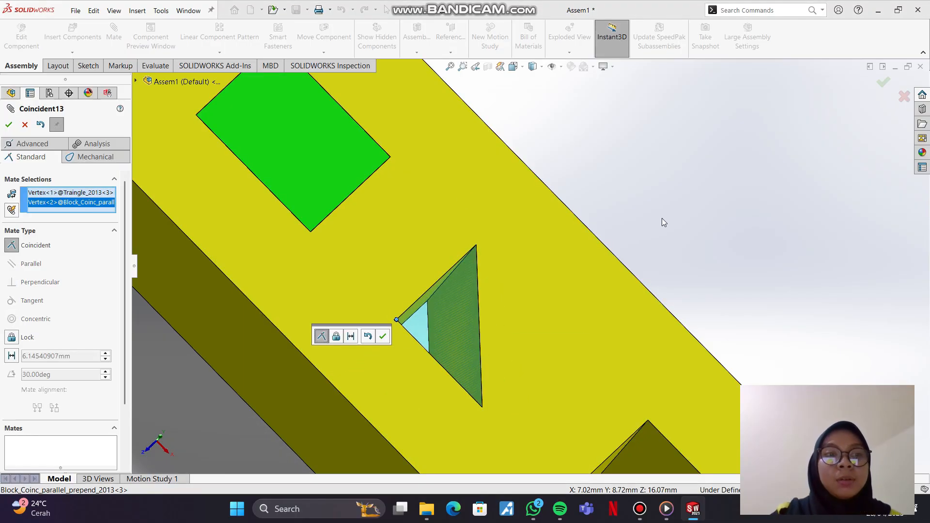
{"action": "left_click", "coordinate": [9, 125]}
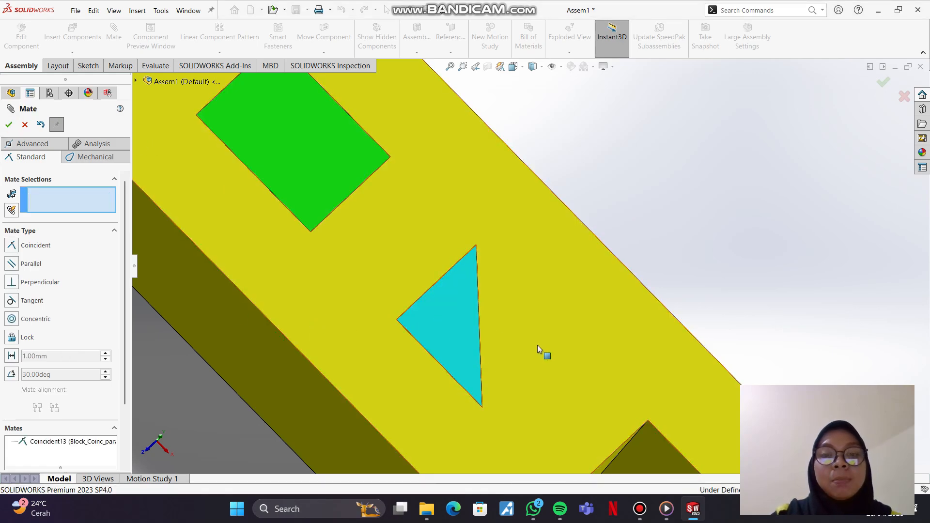
{"action": "scroll", "coordinate": [537, 345], "scroll_direction": "down", "scroll_amount": 3}
{"action": "scroll", "coordinate": [530, 339], "scroll_direction": "up", "scroll_amount": 7}
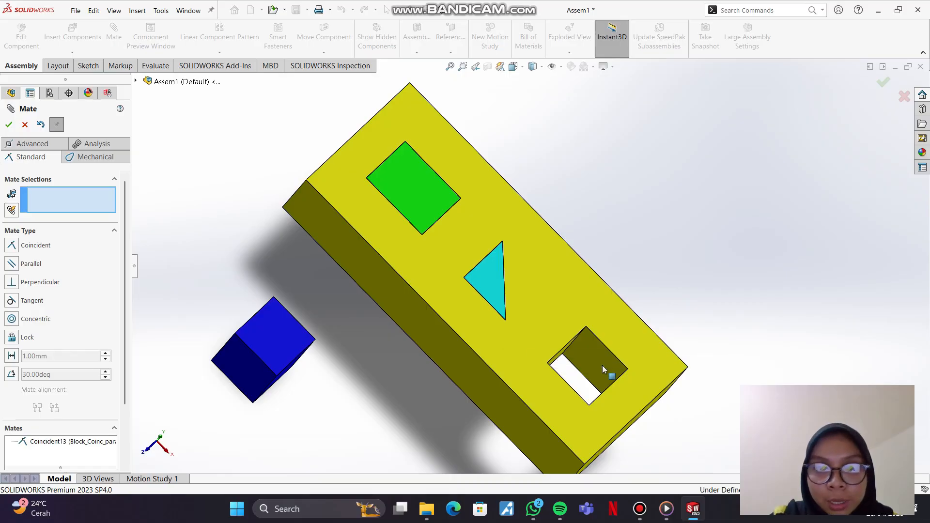
{"action": "left_click", "coordinate": [304, 327]}
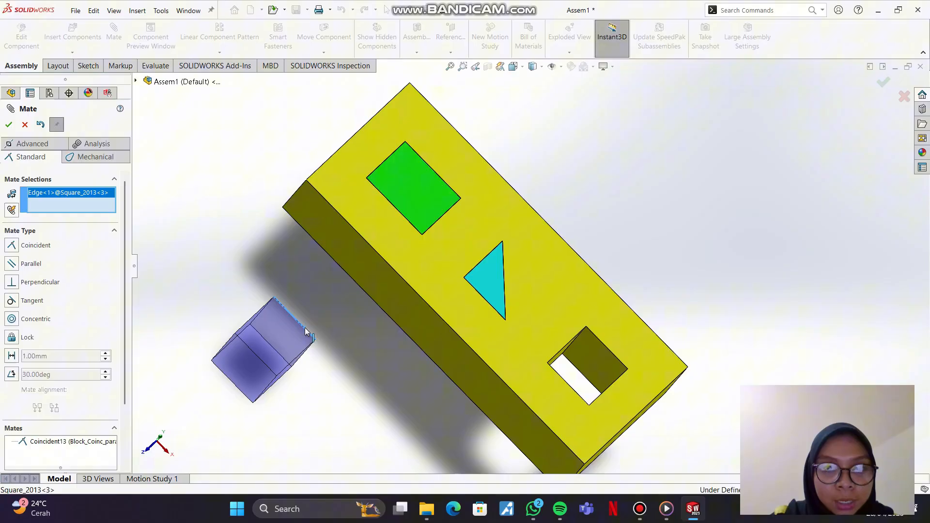
{"action": "left_click", "coordinate": [610, 351]}
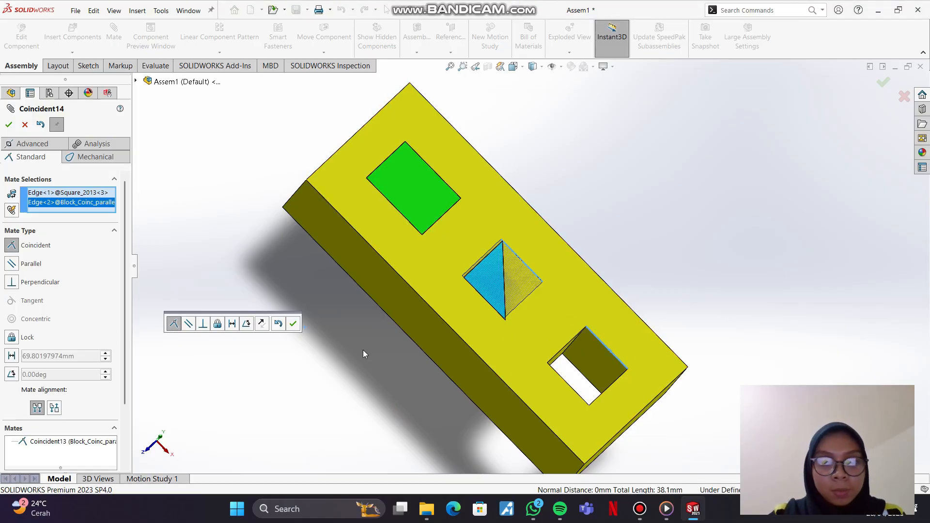
{"action": "key", "text": "Escape"}
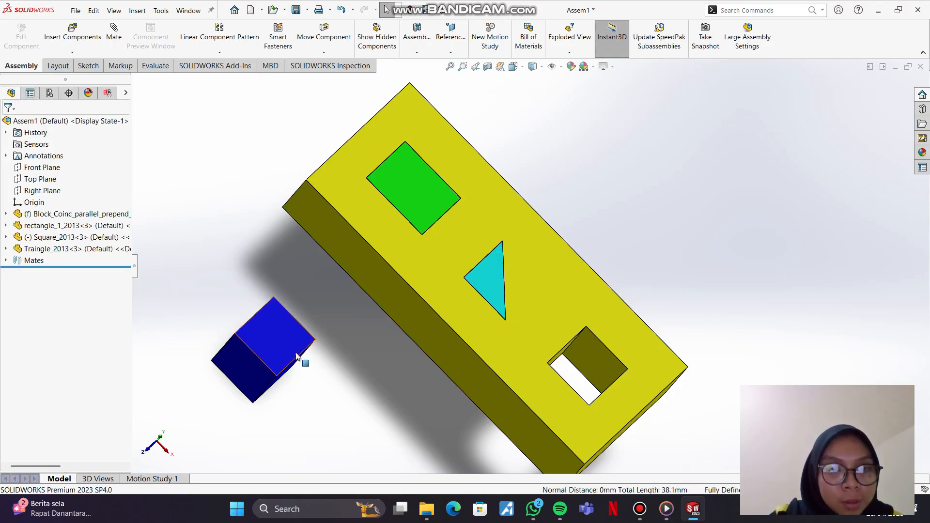
{"action": "left_click", "coordinate": [295, 362]}
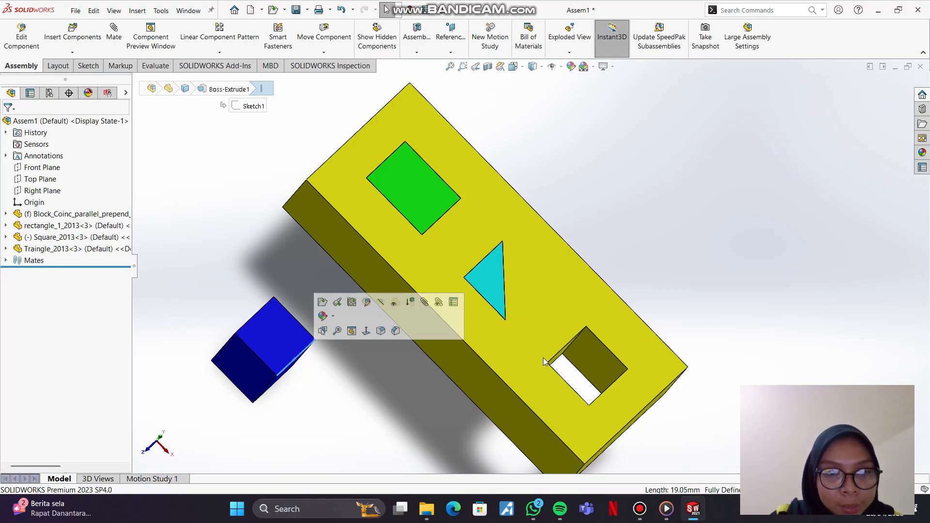
{"action": "left_click", "coordinate": [604, 391]}
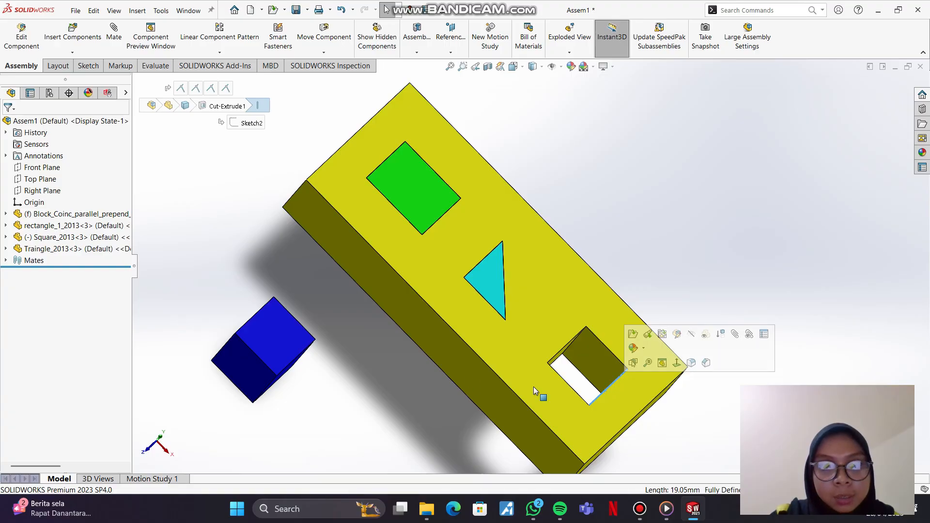
{"action": "left_click", "coordinate": [255, 264]}
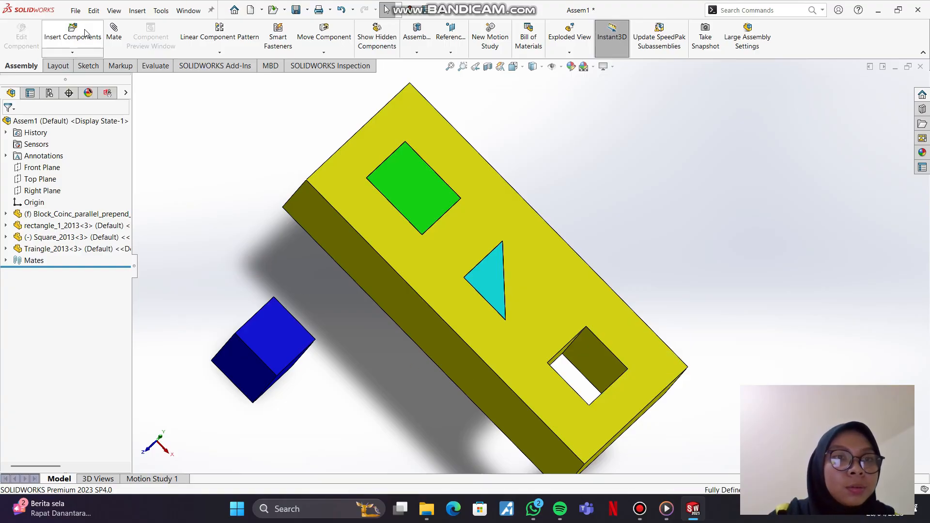
Step: Mate a vertical edge of the blue Square_2013 coincident with the back corner edge of the block's square hole
{"action": "left_click", "coordinate": [114, 32]}
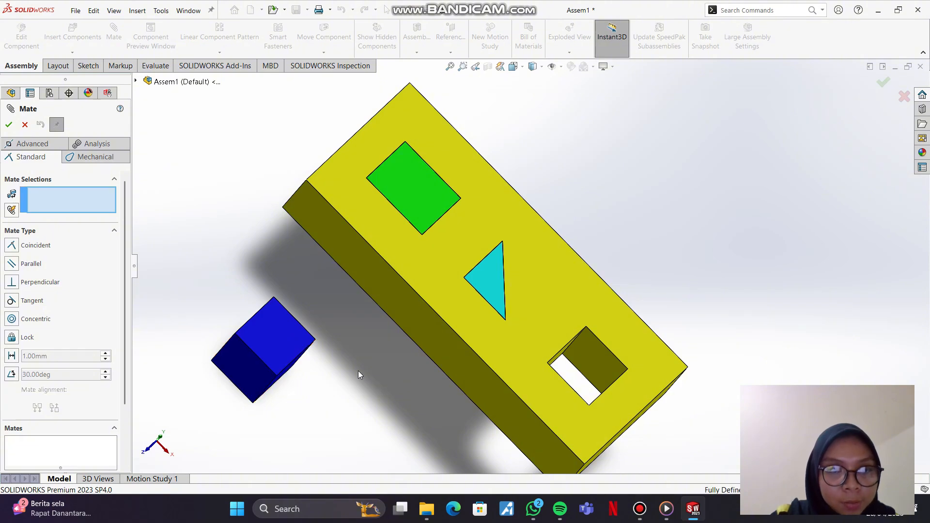
{"action": "middle_click_drag", "start_coordinate": [357, 373], "coordinate": [332, 308]}
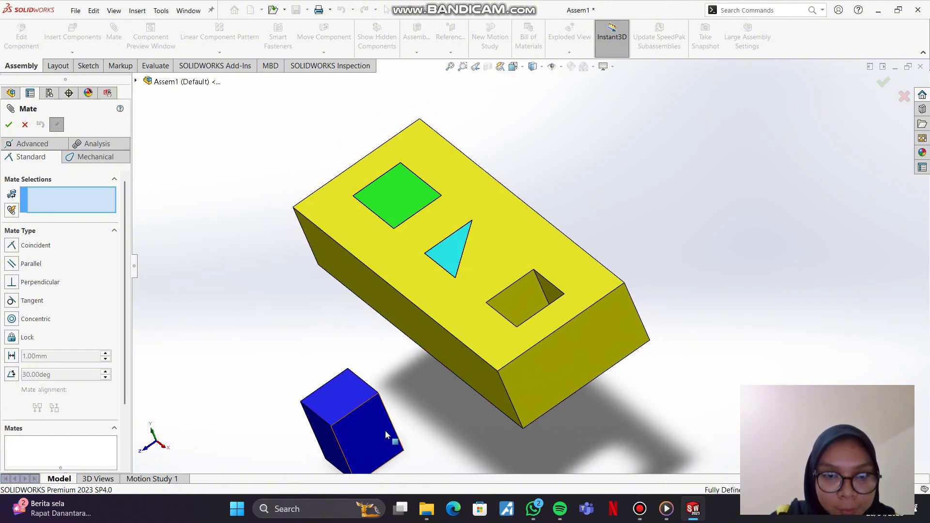
{"action": "scroll", "coordinate": [395, 440], "scroll_direction": "up", "scroll_amount": 2}
{"action": "scroll", "coordinate": [397, 438], "scroll_direction": "down", "scroll_amount": 5}
{"action": "scroll", "coordinate": [455, 424], "scroll_direction": "down", "scroll_amount": 3}
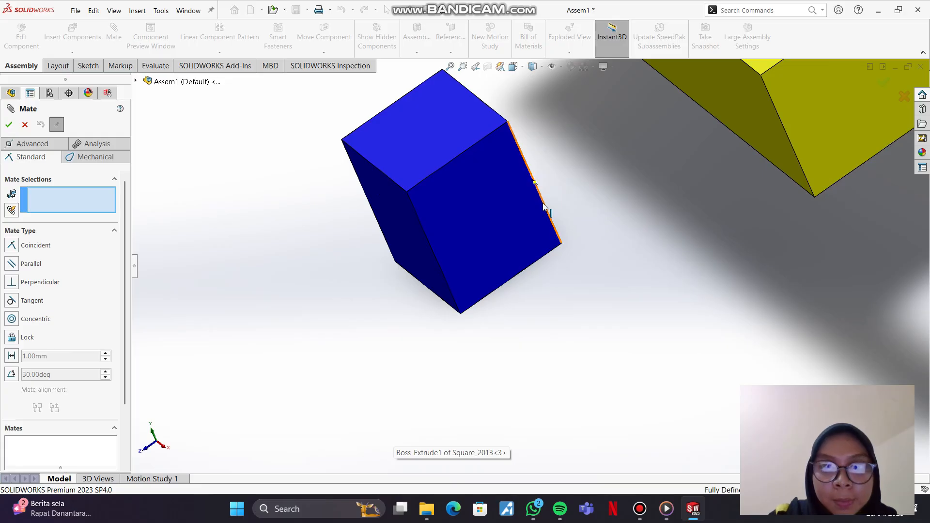
{"action": "left_click", "coordinate": [544, 207]}
{"action": "scroll", "coordinate": [717, 312], "scroll_direction": "down", "scroll_amount": 2}
{"action": "scroll", "coordinate": [710, 307], "scroll_direction": "up", "scroll_amount": 5}
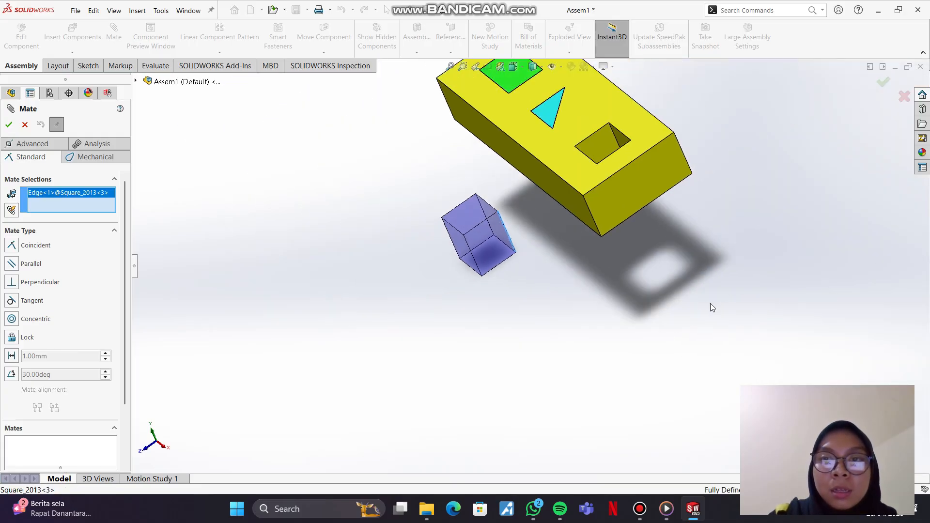
{"action": "scroll", "coordinate": [626, 145], "scroll_direction": "up", "scroll_amount": 1}
{"action": "scroll", "coordinate": [577, 206], "scroll_direction": "down", "scroll_amount": 4}
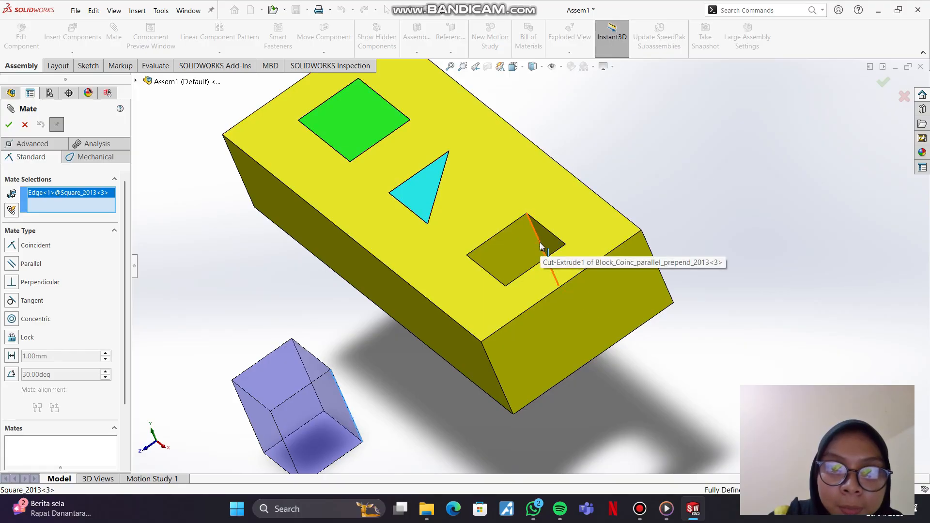
{"action": "left_click", "coordinate": [540, 246]}
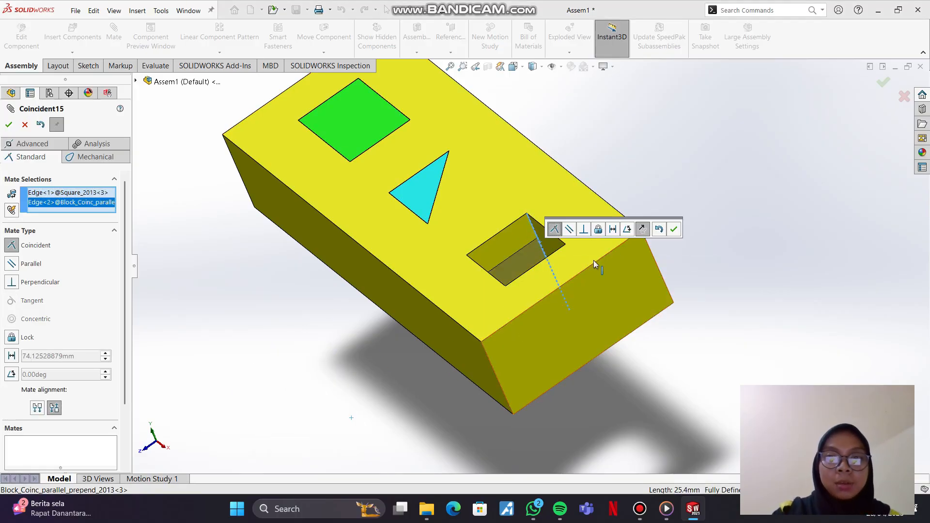
{"action": "left_click", "coordinate": [675, 229]}
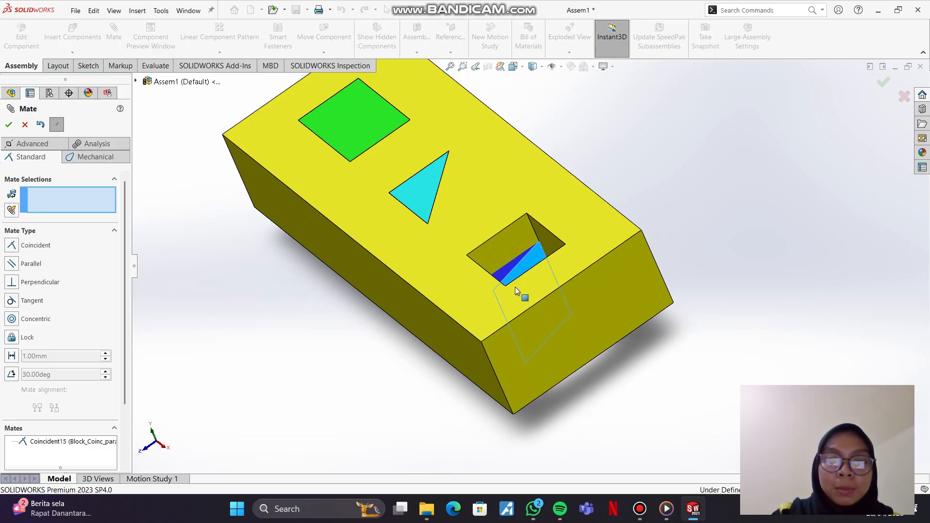
{"action": "middle_click_drag", "start_coordinate": [407, 310], "coordinate": [452, 376]}
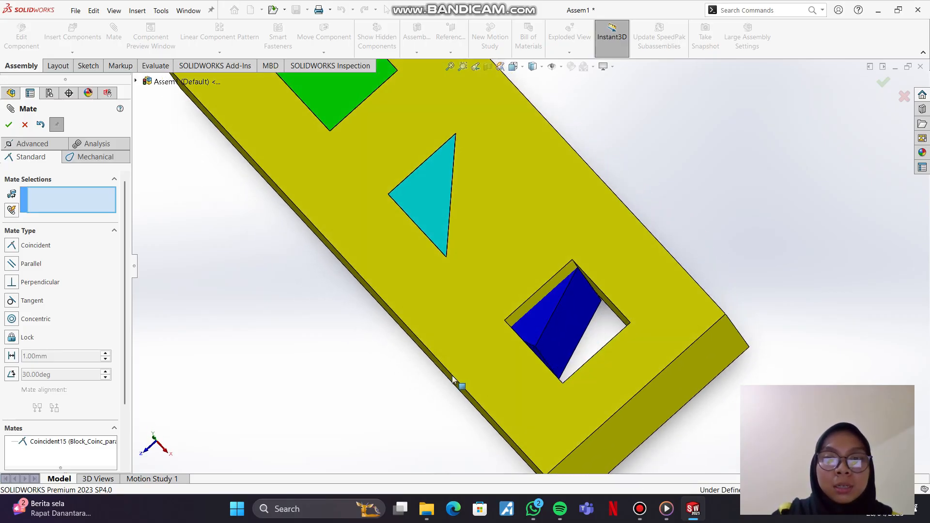
Step: Swing Square_2013 askew about its mated edge and mate its top corner vertex coincident with the matching top vertex of the square hole
{"action": "left_click_drag", "start_coordinate": [553, 344], "coordinate": [557, 324]}
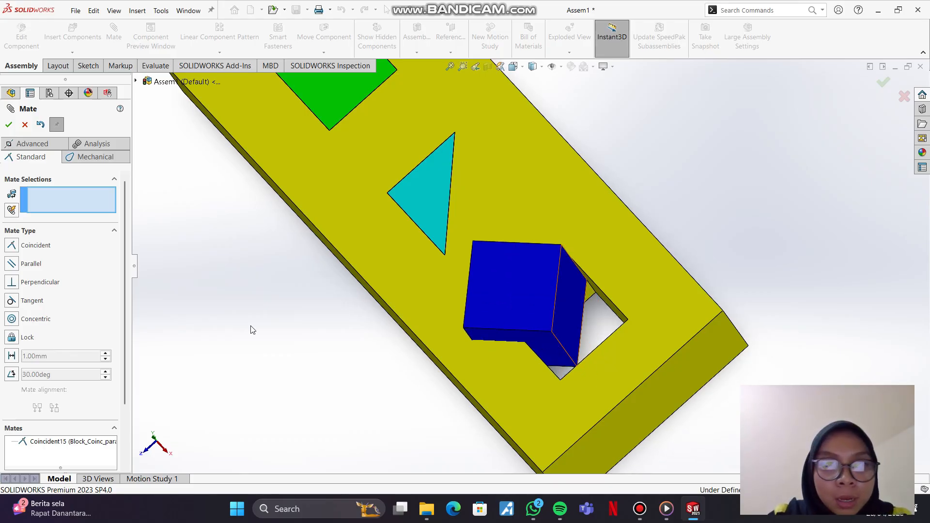
{"action": "left_click", "coordinate": [552, 332]}
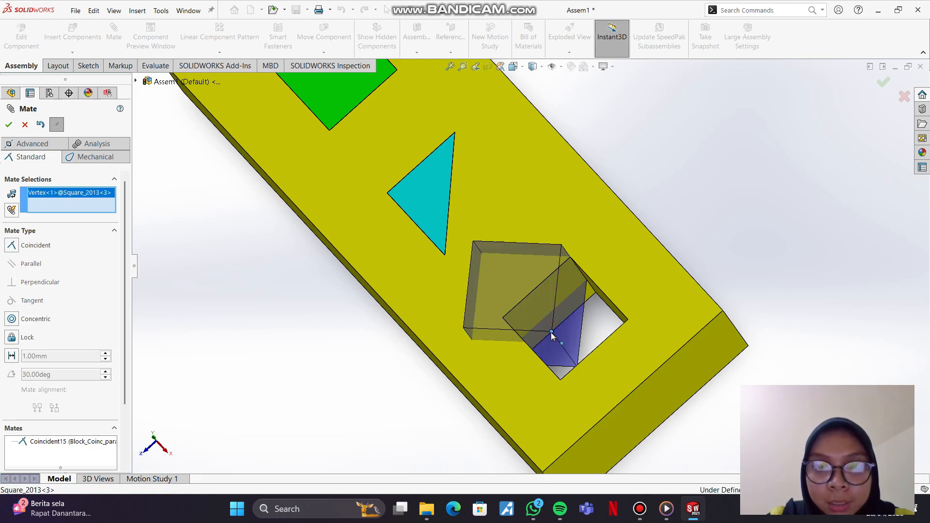
{"action": "left_click", "coordinate": [628, 321]}
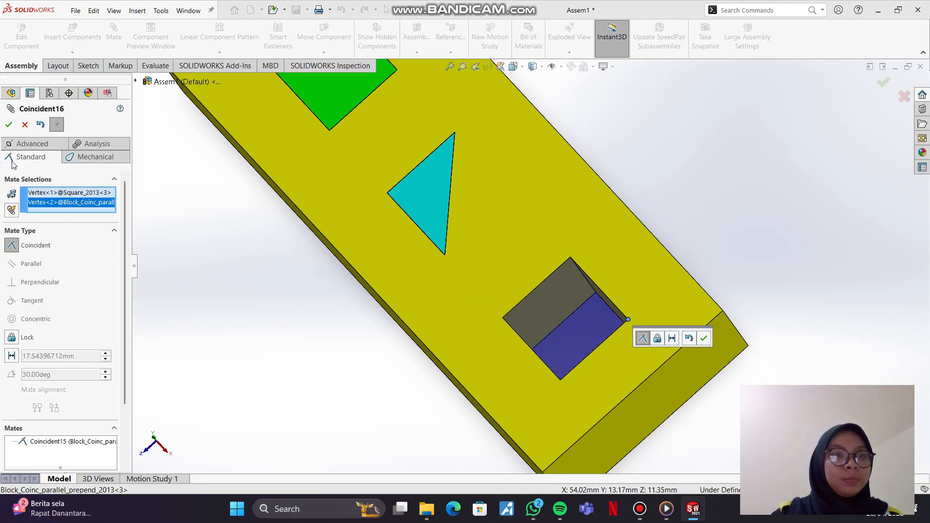
{"action": "left_click", "coordinate": [9, 125]}
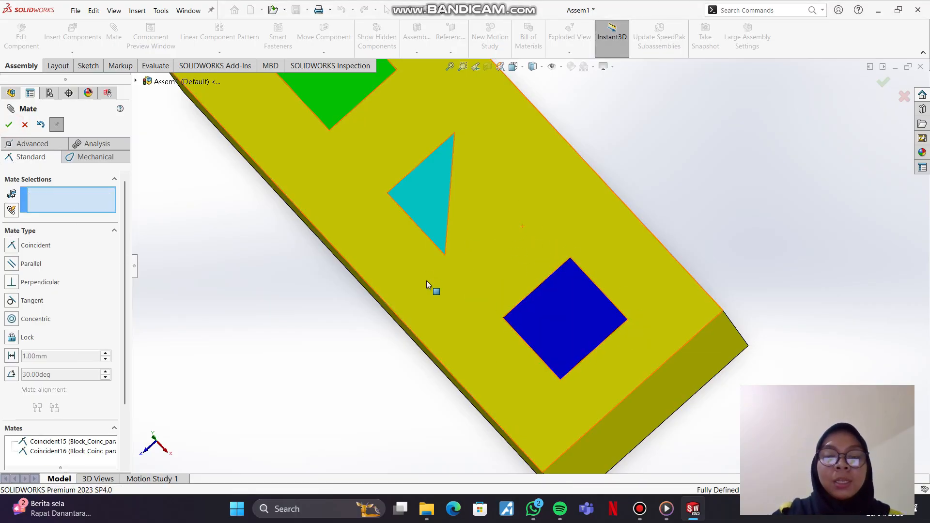
Step: Display the completed yellow block assembly in isometric view
{"action": "scroll", "coordinate": [426, 281], "scroll_direction": "up", "scroll_amount": 2}
{"action": "scroll", "coordinate": [528, 267], "scroll_direction": "up", "scroll_amount": 1}
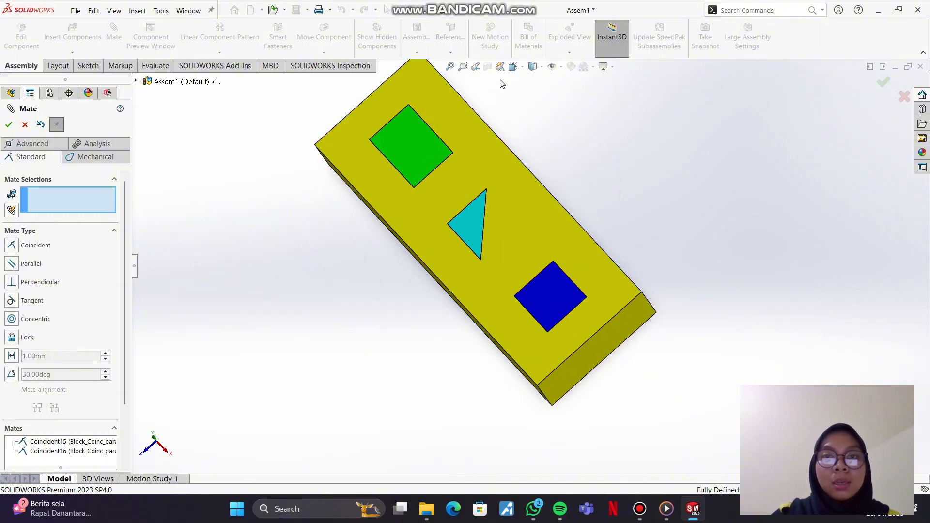
{"action": "left_click", "coordinate": [521, 69]}
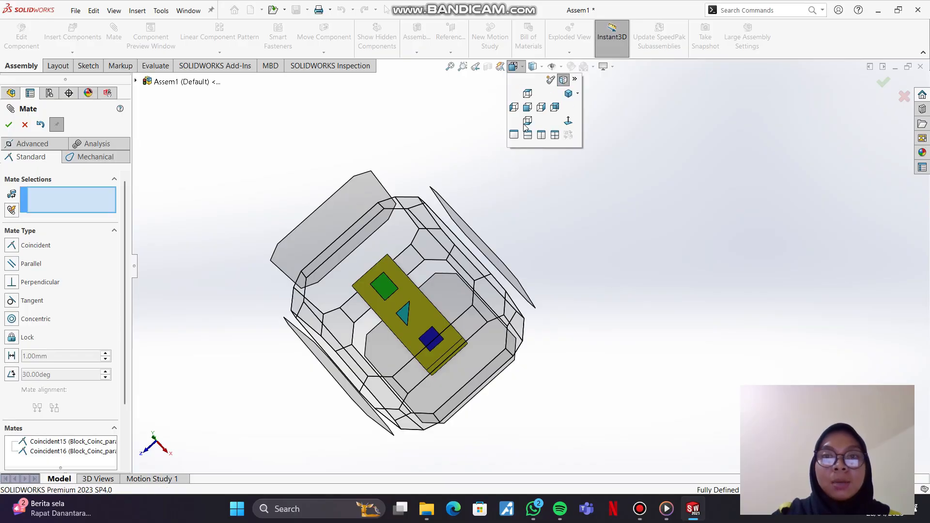
{"action": "left_click", "coordinate": [570, 94]}
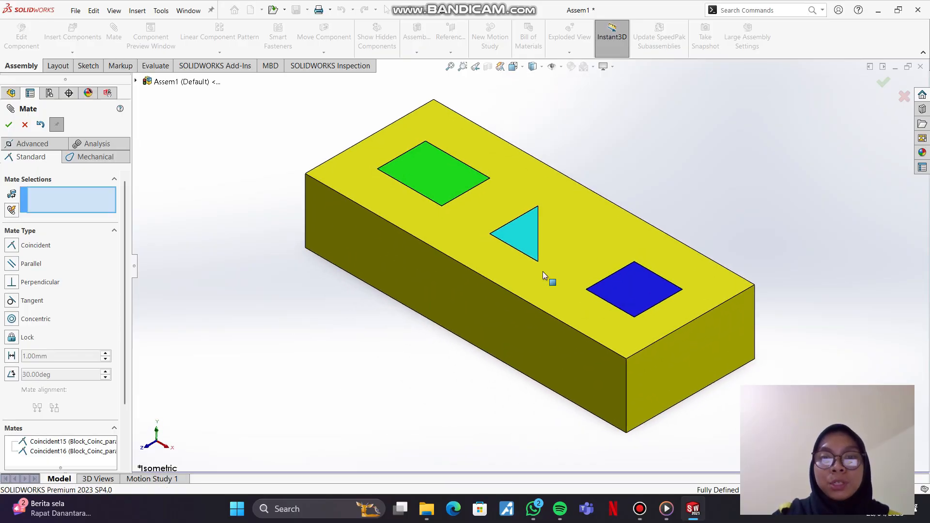
{"action": "left_click", "coordinate": [300, 347]}
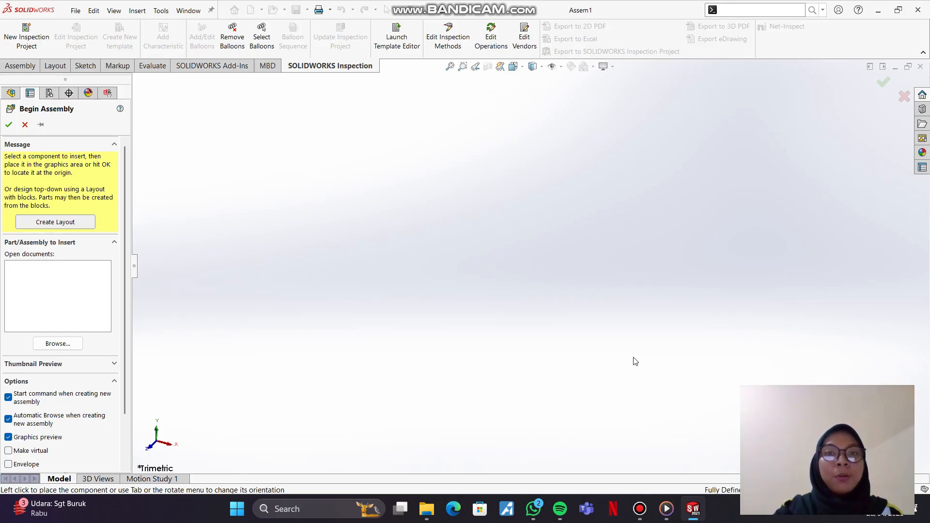
Step: Insert Block_circles_2013 and circles_2013 from folder 60 under pertemuan 5 into the new assembly
{"action": "left_click", "coordinate": [66, 345]}
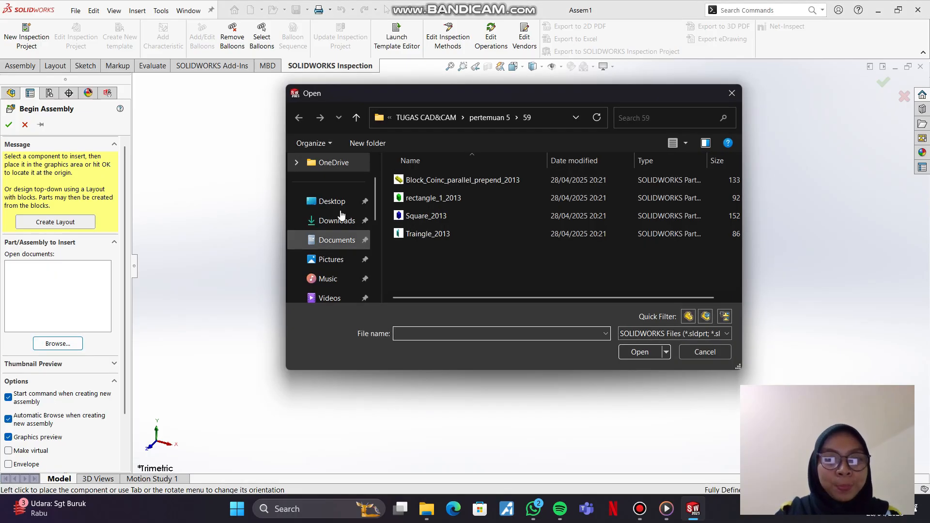
{"action": "scroll", "coordinate": [341, 208], "scroll_direction": "down", "scroll_amount": 1}
{"action": "scroll", "coordinate": [342, 208], "scroll_direction": "down", "scroll_amount": 2}
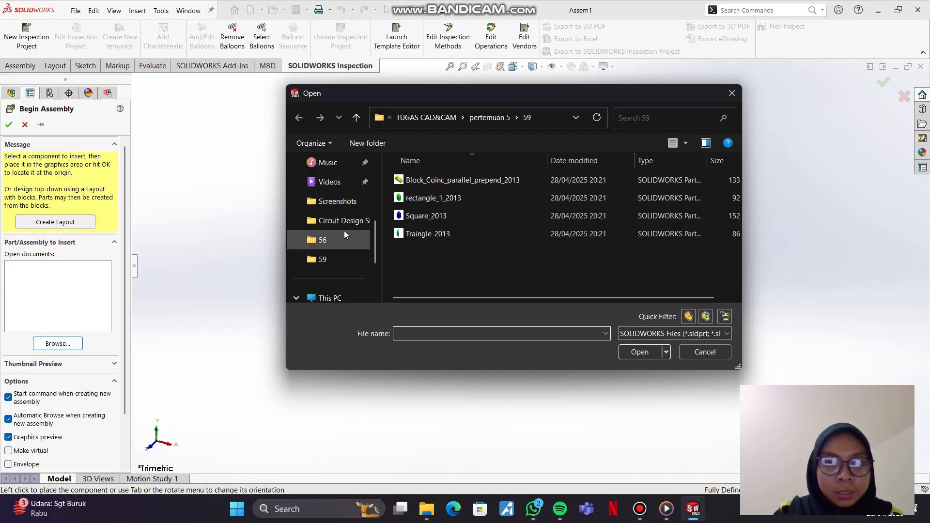
{"action": "scroll", "coordinate": [345, 218], "scroll_direction": "up", "scroll_amount": 4}
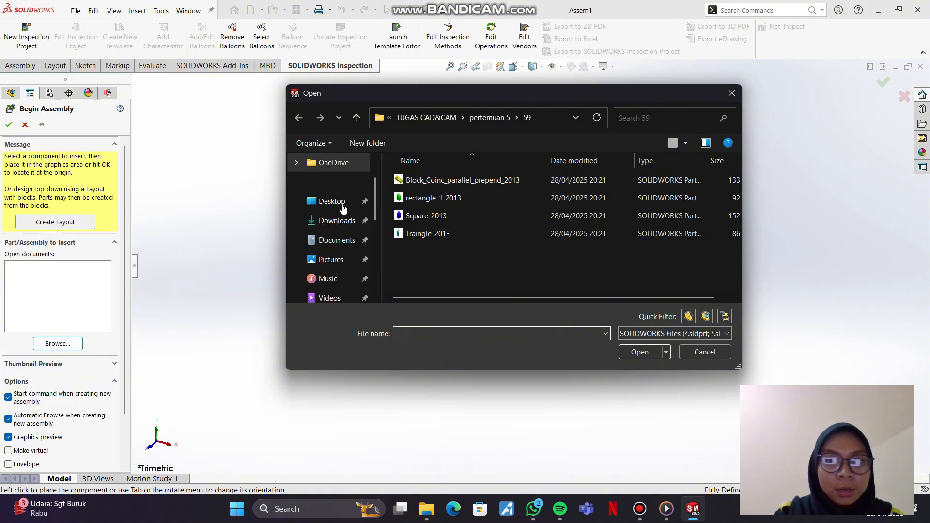
{"action": "left_click", "coordinate": [488, 117]}
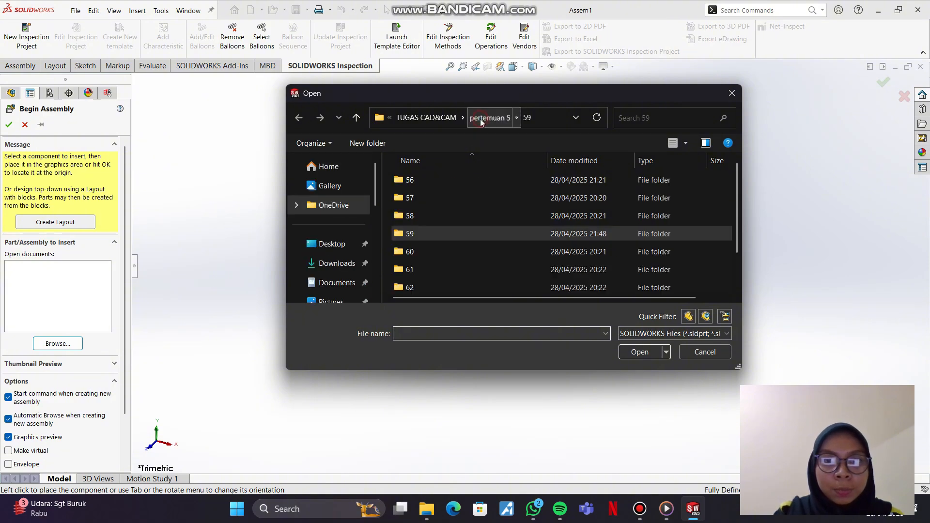
{"action": "double_click", "coordinate": [461, 245]}
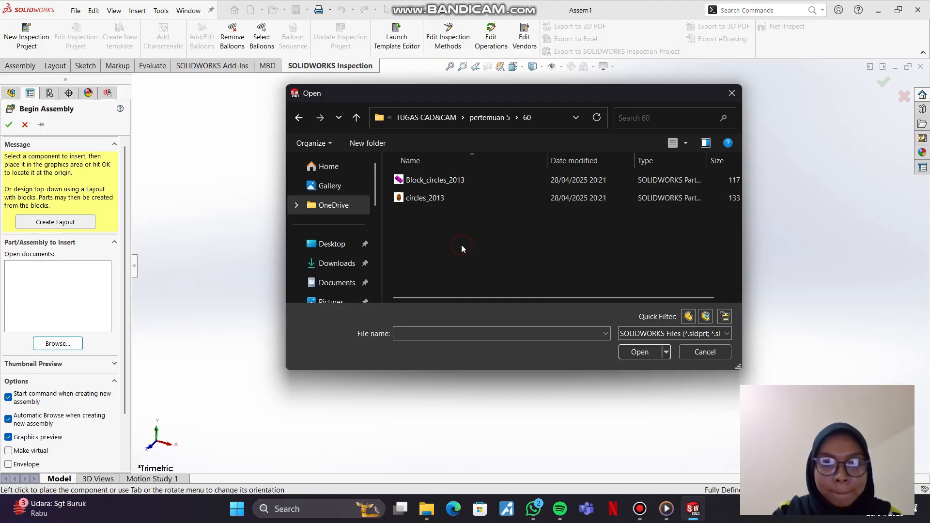
{"action": "left_click", "coordinate": [557, 183]}
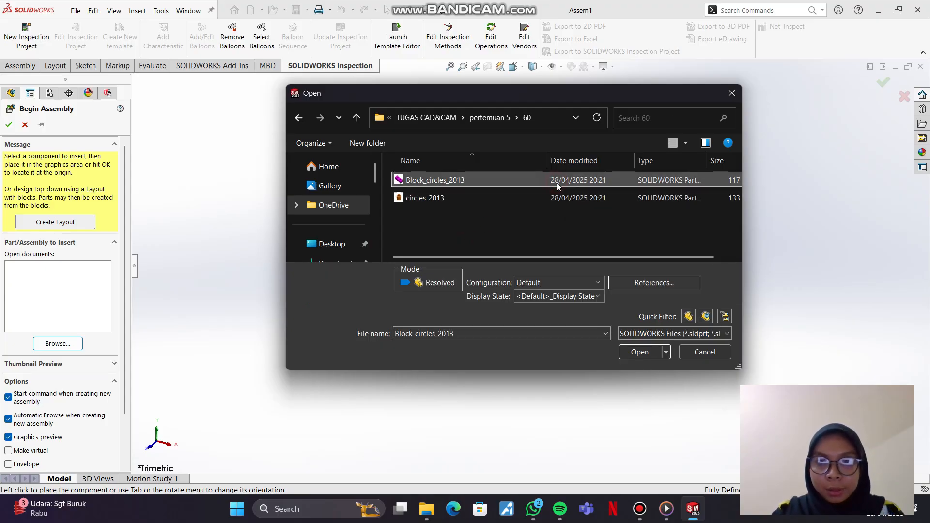
{"action": "left_click", "coordinate": [567, 197], "text": "ctrl"}
{"action": "left_click", "coordinate": [637, 353]}
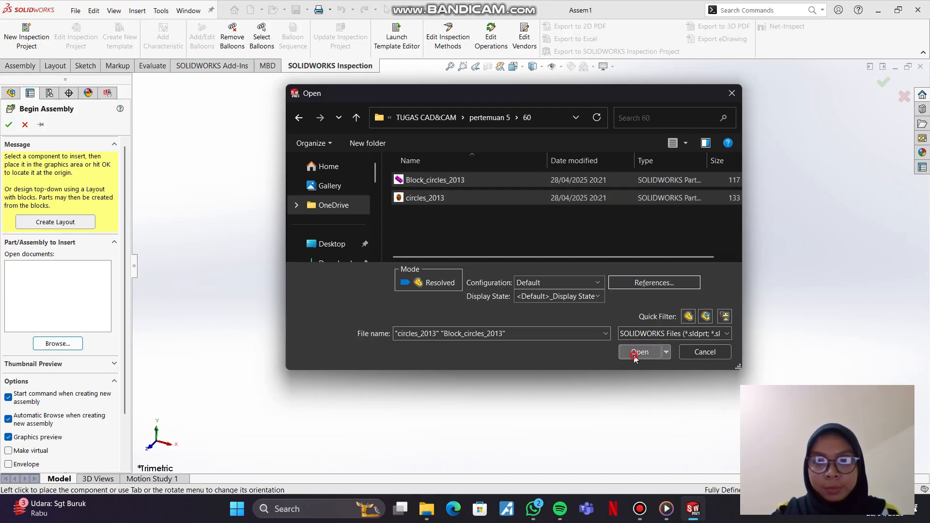
{"action": "left_click", "coordinate": [550, 293]}
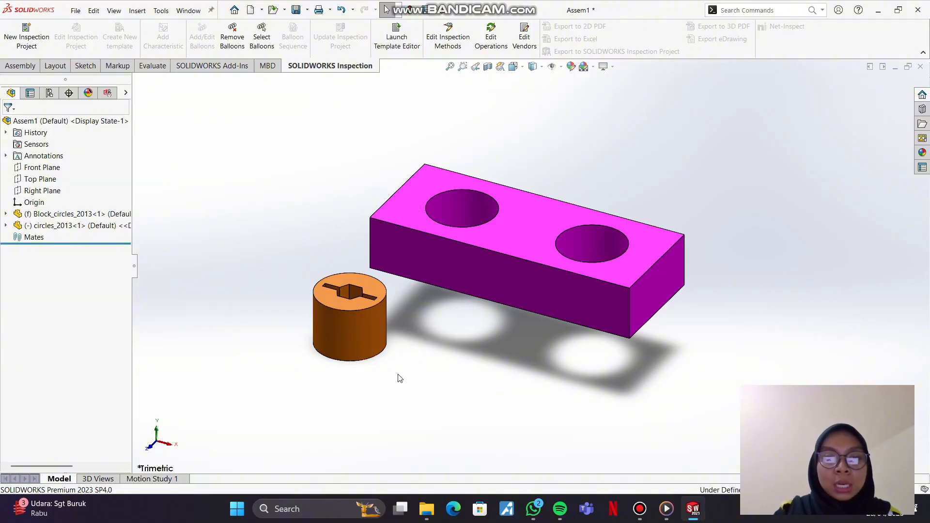
Step: Place a second copy of the orange circles_2013 cylinder beside the first one, in front of the magenta block
{"action": "left_click", "coordinate": [358, 322]}
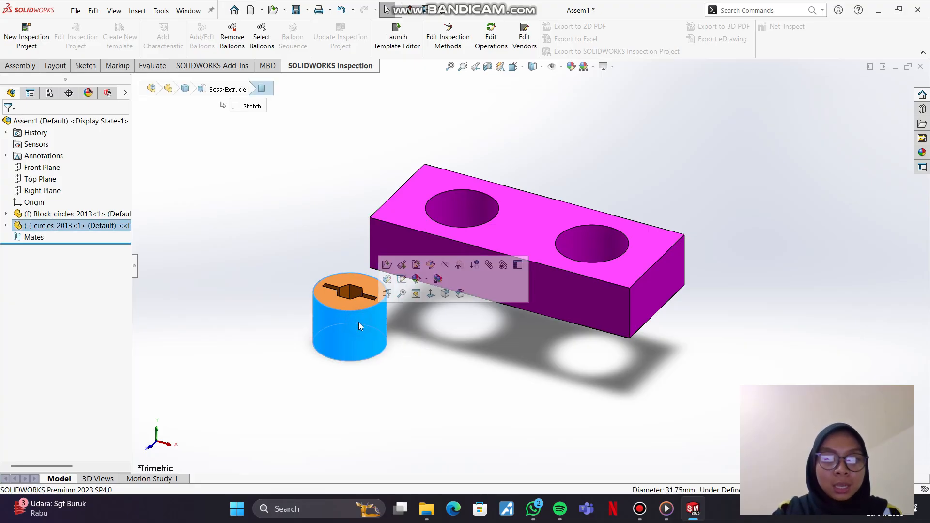
{"action": "left_click", "coordinate": [398, 411]}
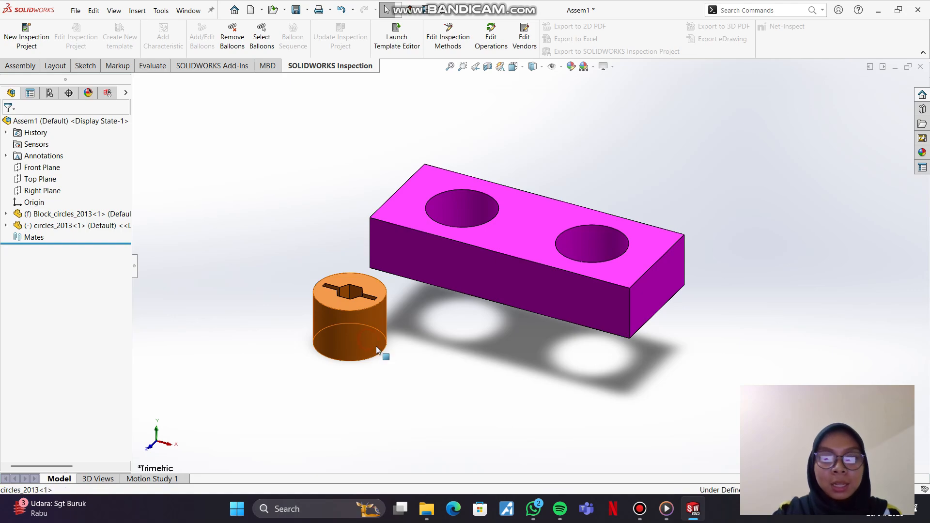
{"action": "left_click_drag", "start_coordinate": [377, 349], "coordinate": [448, 364], "text": "ctrl"}
{"action": "left_click", "coordinate": [561, 405]}
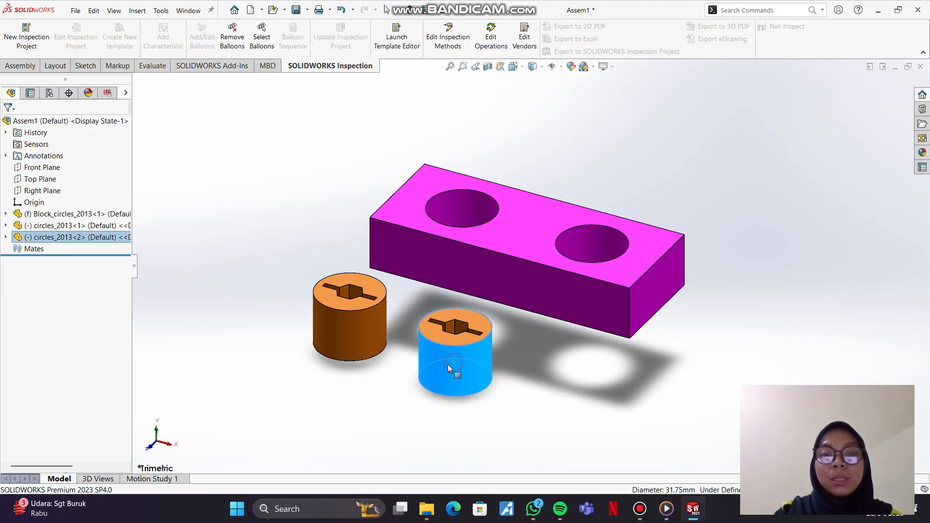
{"action": "left_click", "coordinate": [298, 252]}
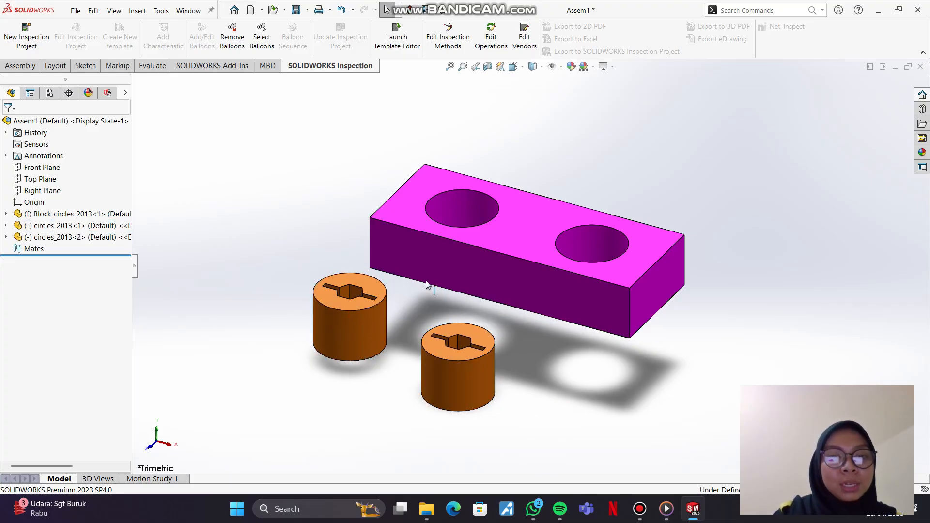
Step: Add a concentric mate between the first circles_2013 cylinder's outer face and the inner face of the block's left hole
{"action": "left_click", "coordinate": [28, 66]}
{"action": "left_click", "coordinate": [114, 38]}
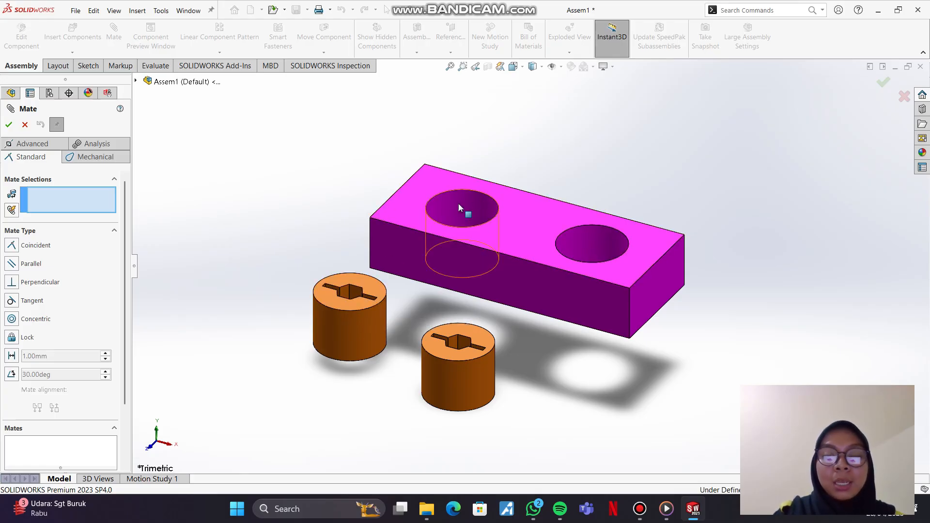
{"action": "left_click", "coordinate": [356, 329]}
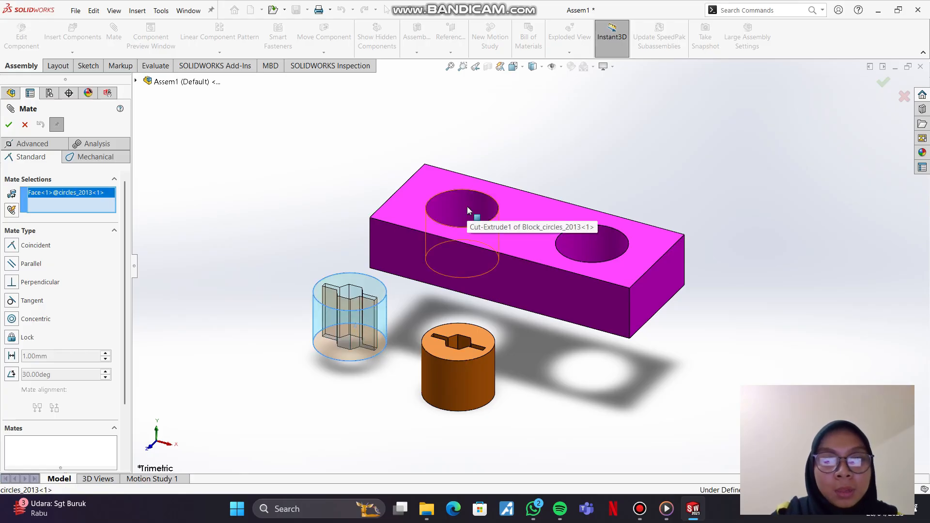
{"action": "left_click", "coordinate": [451, 208]}
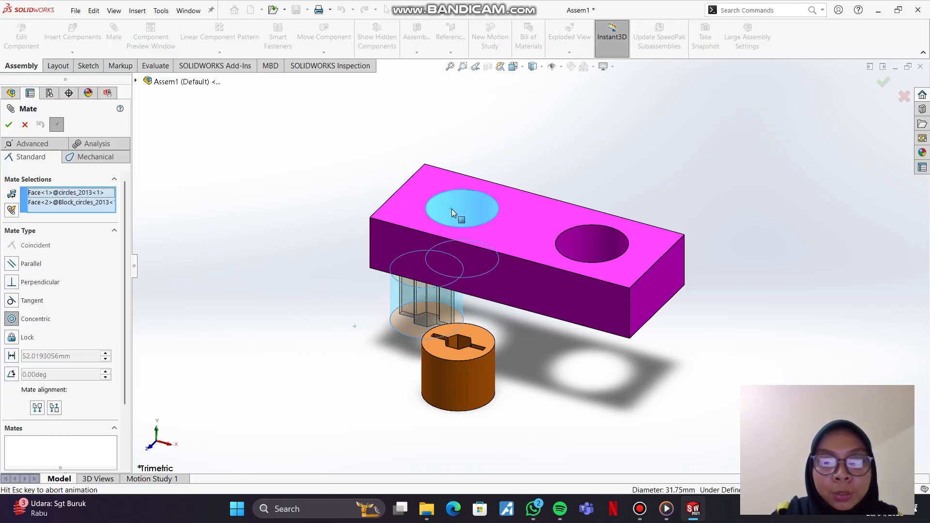
{"action": "left_click", "coordinate": [10, 124]}
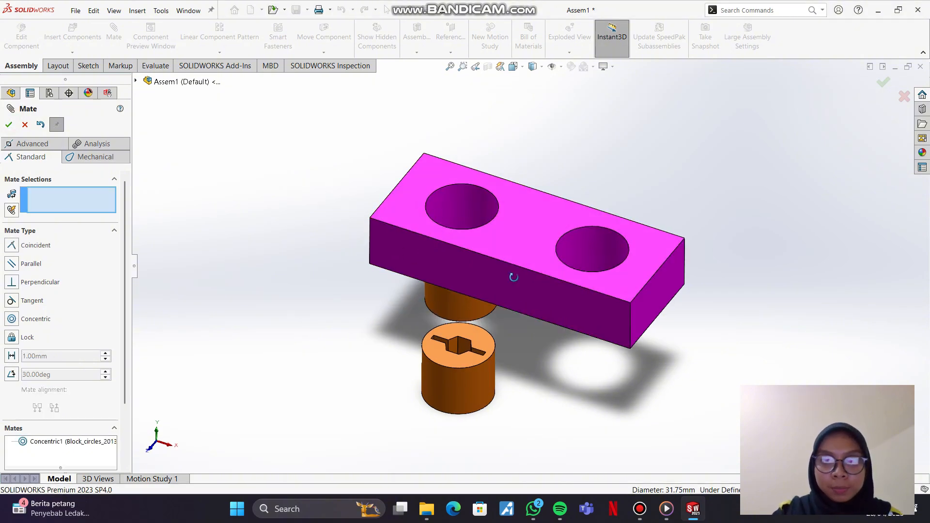
Step: Slide the first cylinder along its hole and mate its top circular edge coincident with the hole's top edge
{"action": "middle_click_drag", "start_coordinate": [514, 277], "coordinate": [511, 297]}
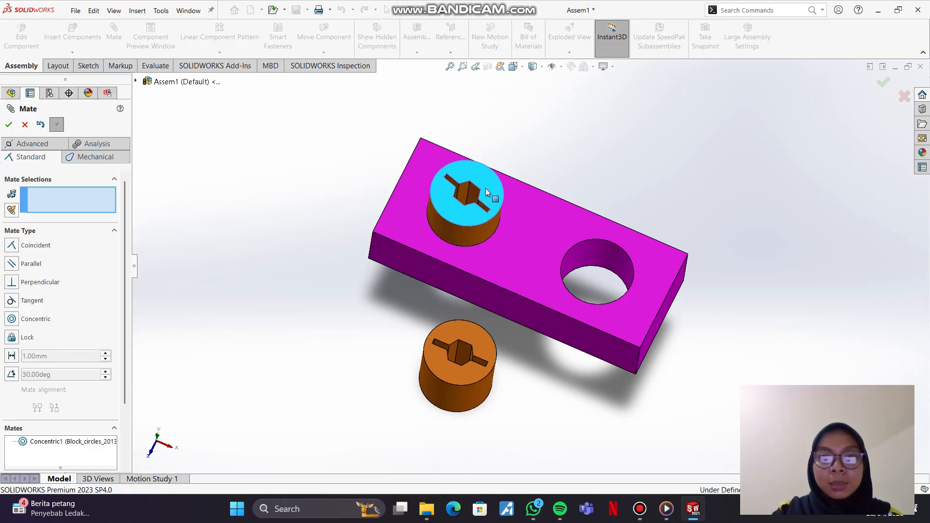
{"action": "mouse_move", "coordinate": [485, 188]}
{"action": "left_mouse_down"}
{"action": "mouse_move", "coordinate": [489, 176]}
{"action": "mouse_move", "coordinate": [486, 217]}
{"action": "mouse_move", "coordinate": [480, 202]}
{"action": "left_mouse_up"}
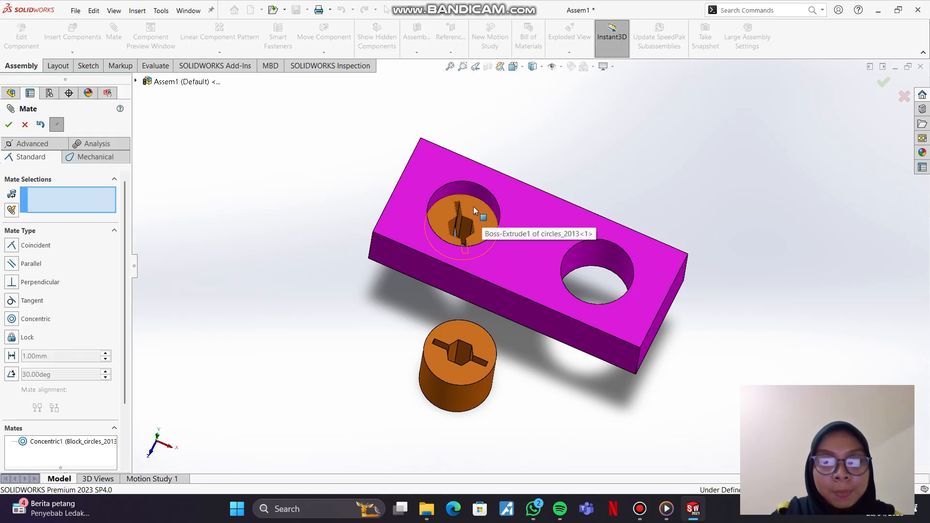
{"action": "left_click", "coordinate": [23, 250]}
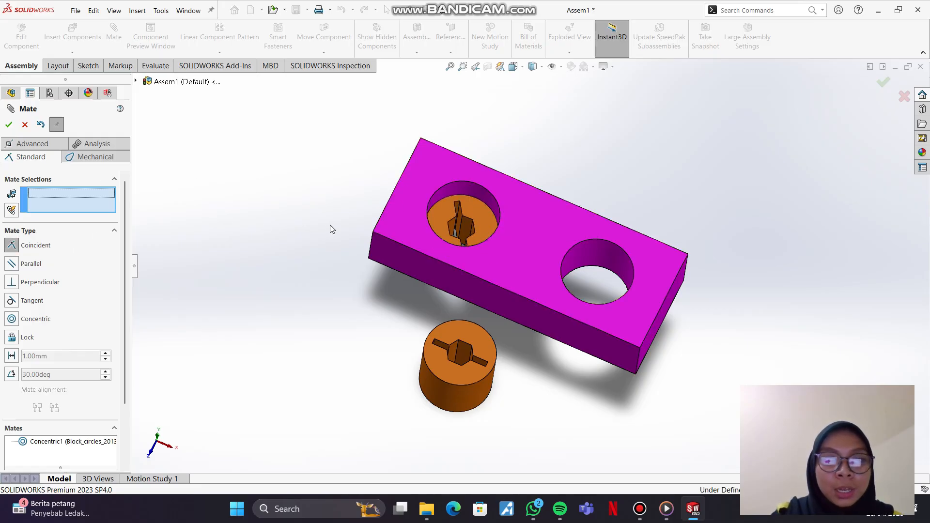
{"action": "left_click", "coordinate": [481, 196]}
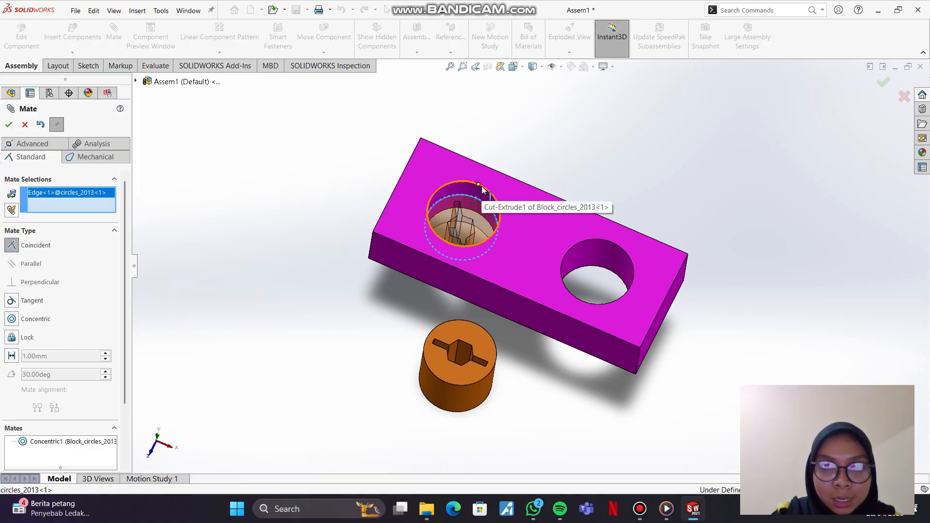
{"action": "left_click", "coordinate": [481, 187]}
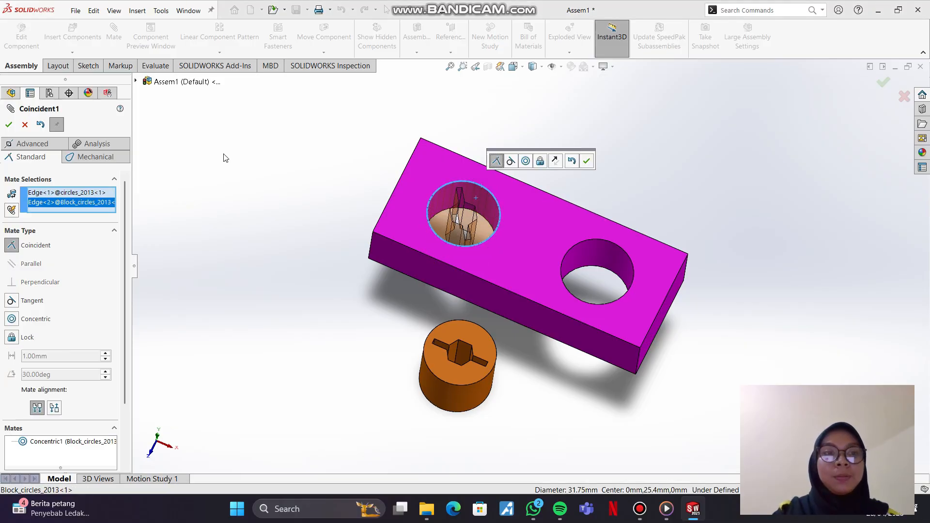
{"action": "left_click", "coordinate": [9, 125]}
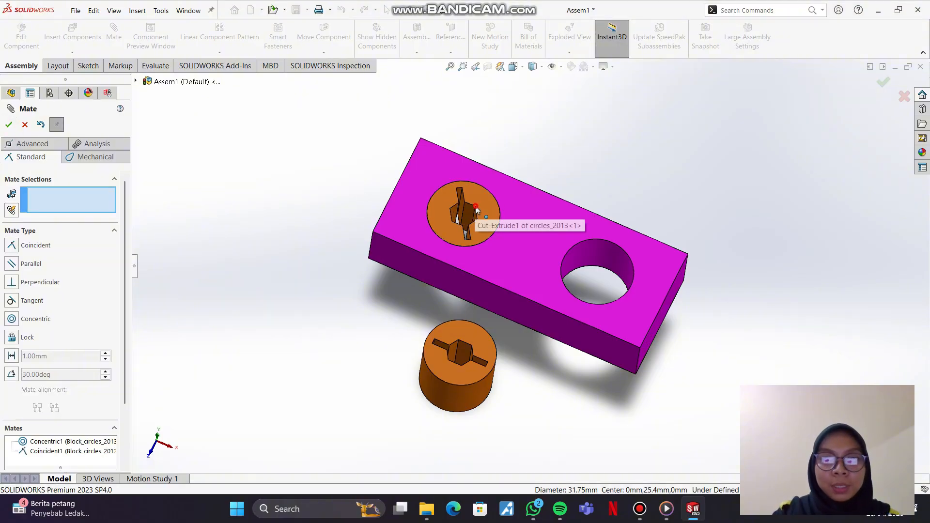
Step: Rotate the first cylinder within its hole to test its remaining rotational freedom
{"action": "mouse_move", "coordinate": [481, 209]}
{"action": "left_mouse_down"}
{"action": "mouse_move", "coordinate": [472, 220]}
{"action": "mouse_move", "coordinate": [460, 212]}
{"action": "mouse_move", "coordinate": [468, 203]}
{"action": "mouse_move", "coordinate": [481, 216]}
{"action": "mouse_move", "coordinate": [470, 199]}
{"action": "left_mouse_up"}
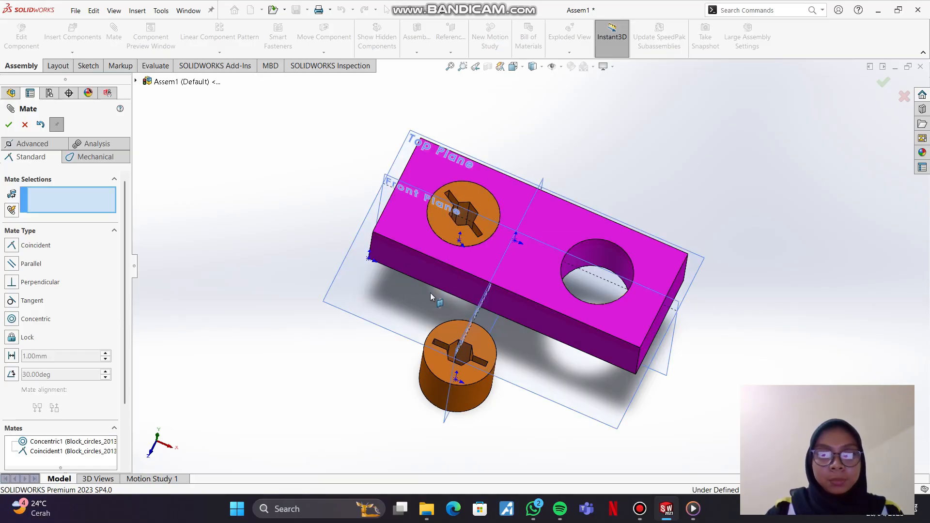
{"action": "left_click", "coordinate": [560, 151]}
{"action": "left_click_drag", "start_coordinate": [464, 233], "coordinate": [486, 186]}
{"action": "left_click", "coordinate": [546, 156]}
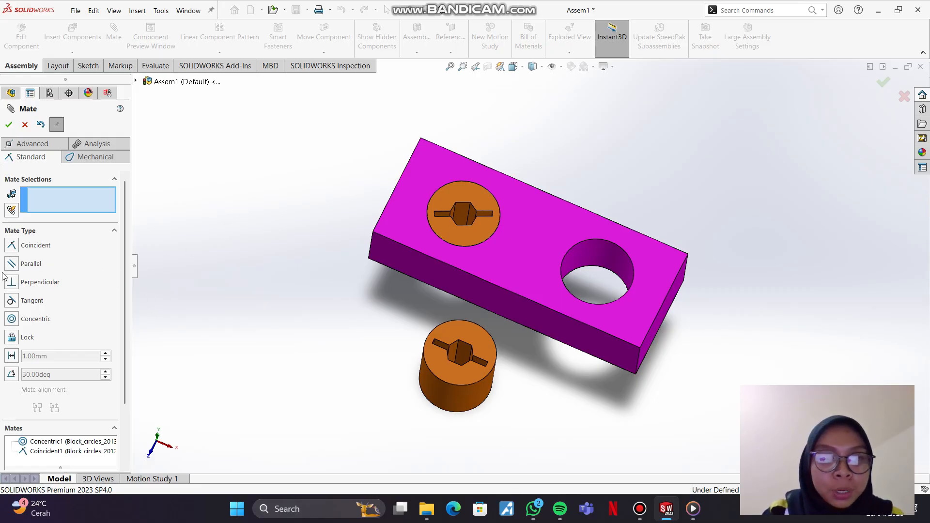
Step: Add a parallel mate between a flat face of the first cylinder's hexagonal cutout and the block's long front side face
{"action": "left_click", "coordinate": [462, 212]}
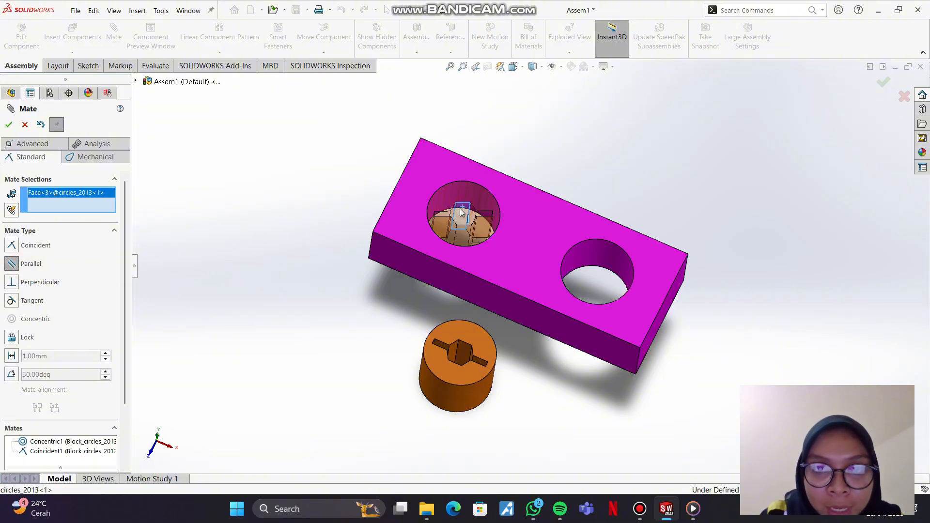
{"action": "left_click", "coordinate": [422, 268]}
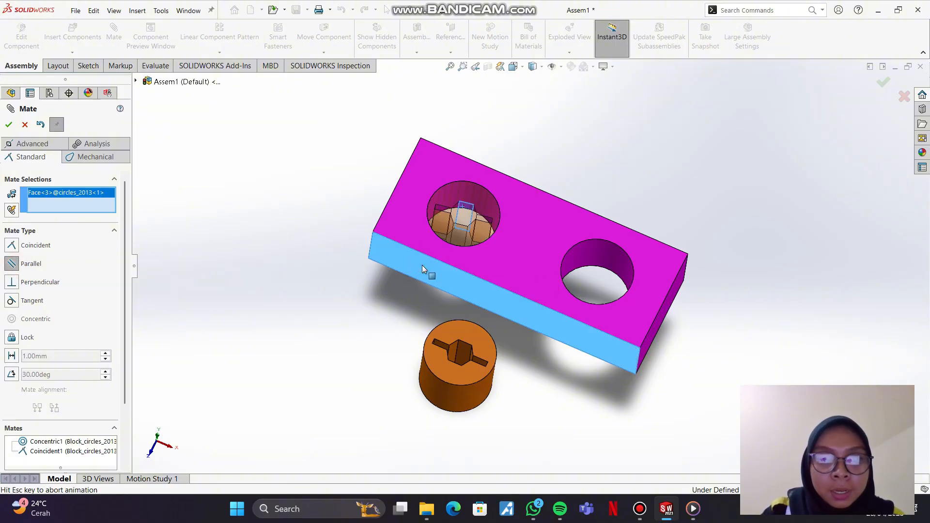
{"action": "left_click", "coordinate": [9, 125]}
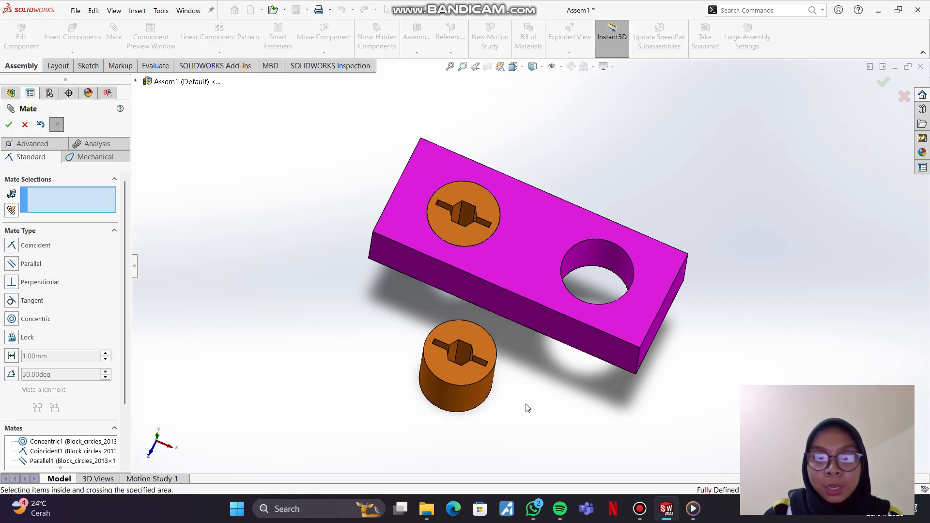
Step: Add a concentric mate between the second circles_2013 cylinder's outer face and the inner face of the block's empty right hole
{"action": "left_click", "coordinate": [464, 396]}
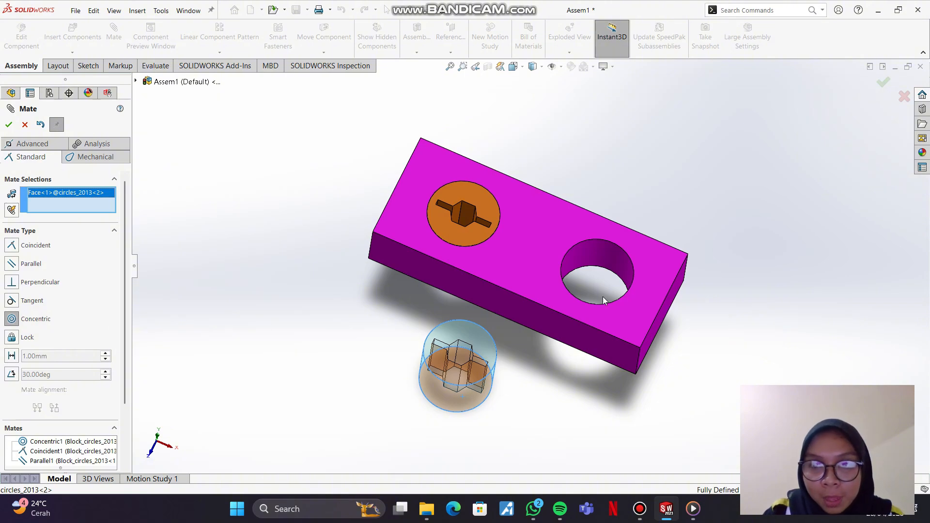
{"action": "left_click", "coordinate": [605, 264]}
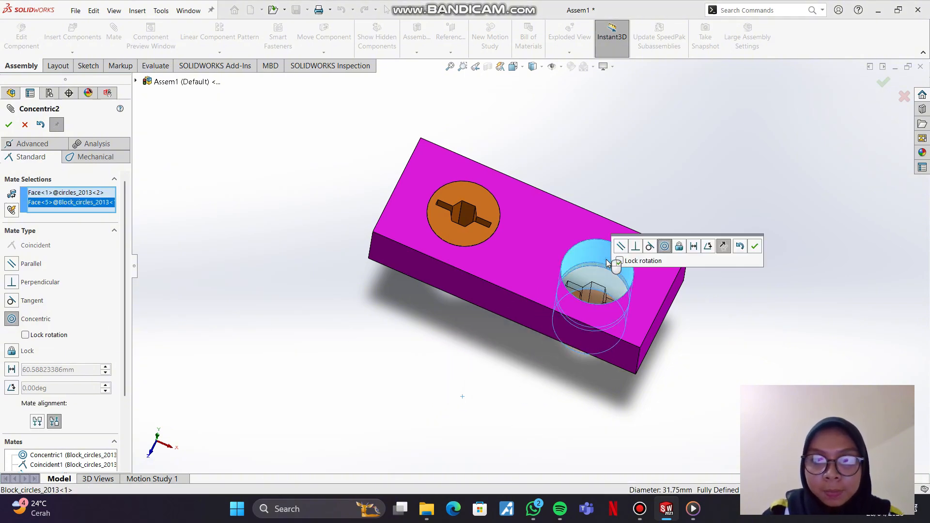
{"action": "left_click", "coordinate": [755, 248]}
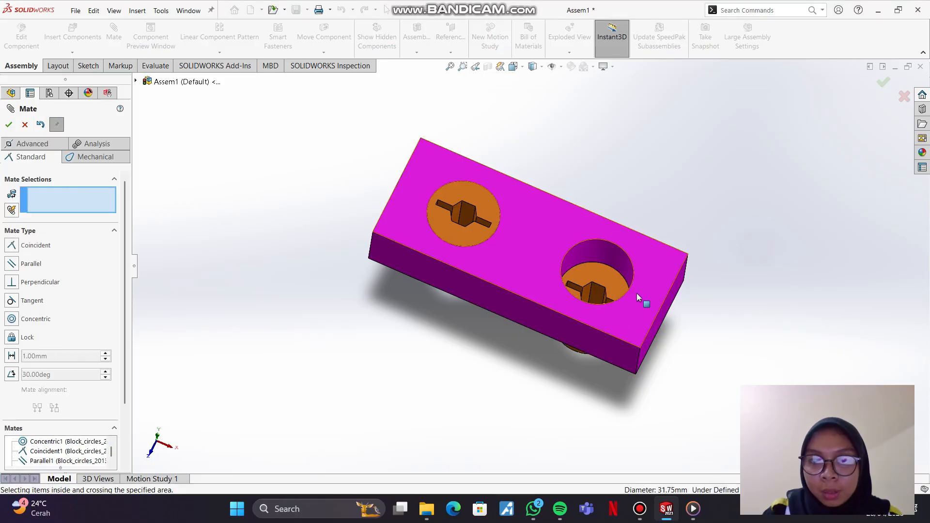
Step: Slide the second cylinder along its hole and mate its top circular edge coincident with the block's top face
{"action": "left_click_drag", "start_coordinate": [606, 240], "coordinate": [614, 274]}
{"action": "left_click", "coordinate": [672, 209]}
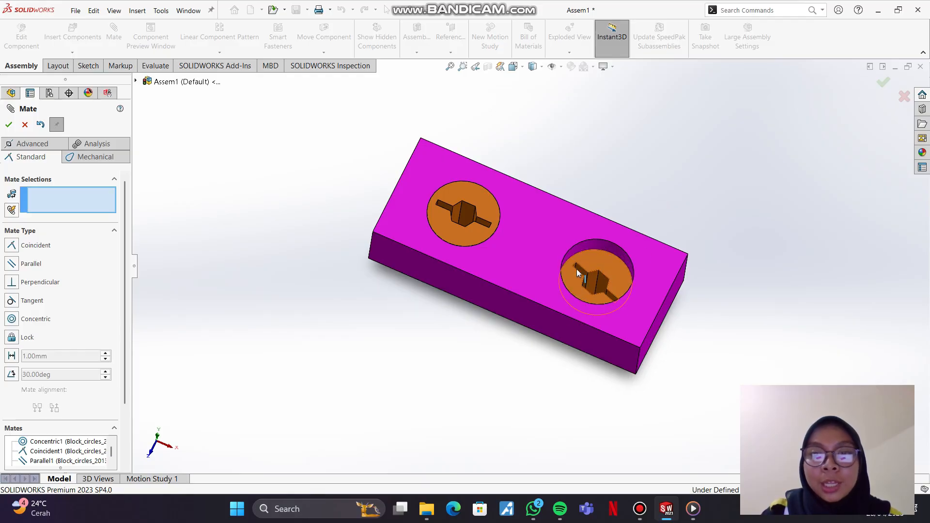
{"action": "left_click", "coordinate": [604, 243]}
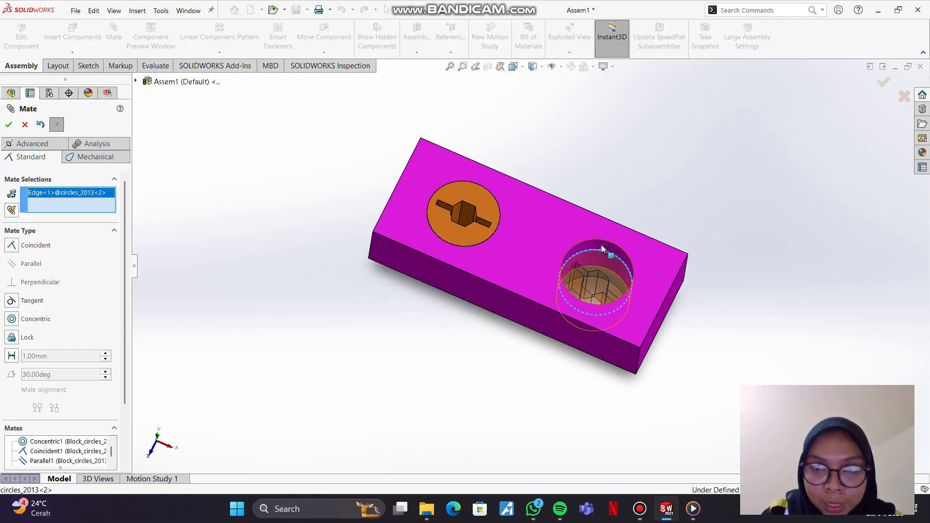
{"action": "left_click", "coordinate": [605, 245]}
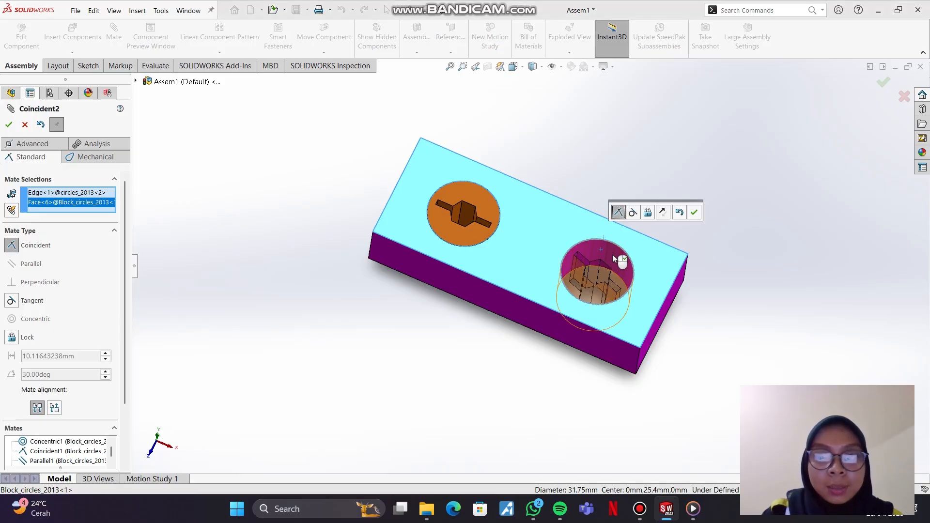
{"action": "left_click", "coordinate": [694, 213]}
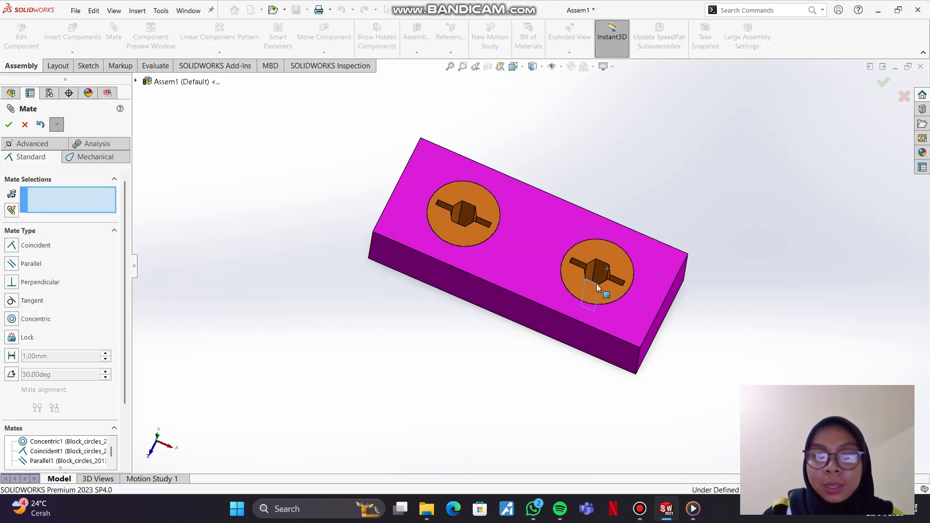
Step: Rotate the second cylinder within its hole and mate a flat face of its hexagonal cutout perpendicular to the block's long front side face
{"action": "mouse_move", "coordinate": [597, 285]}
{"action": "left_mouse_down"}
{"action": "mouse_move", "coordinate": [614, 252]}
{"action": "mouse_move", "coordinate": [596, 275]}
{"action": "mouse_move", "coordinate": [606, 284]}
{"action": "left_mouse_up"}
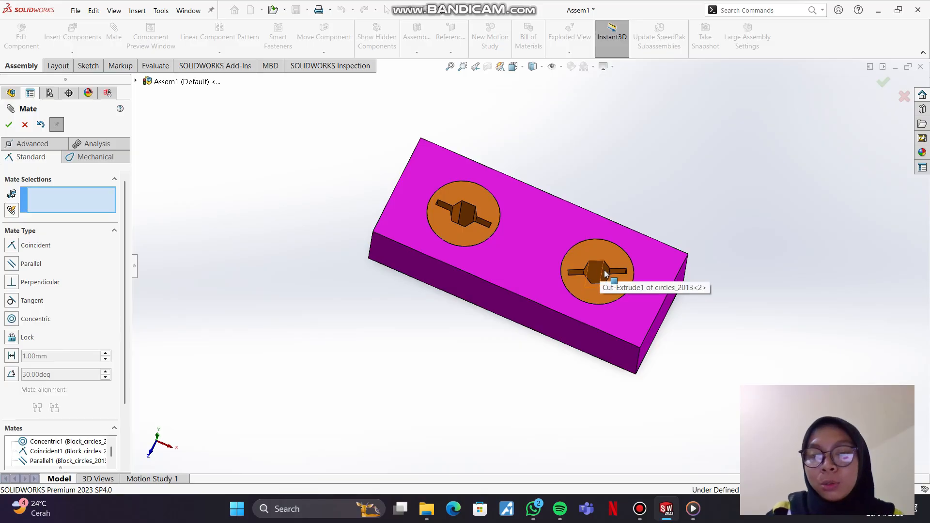
{"action": "left_click", "coordinate": [12, 287]}
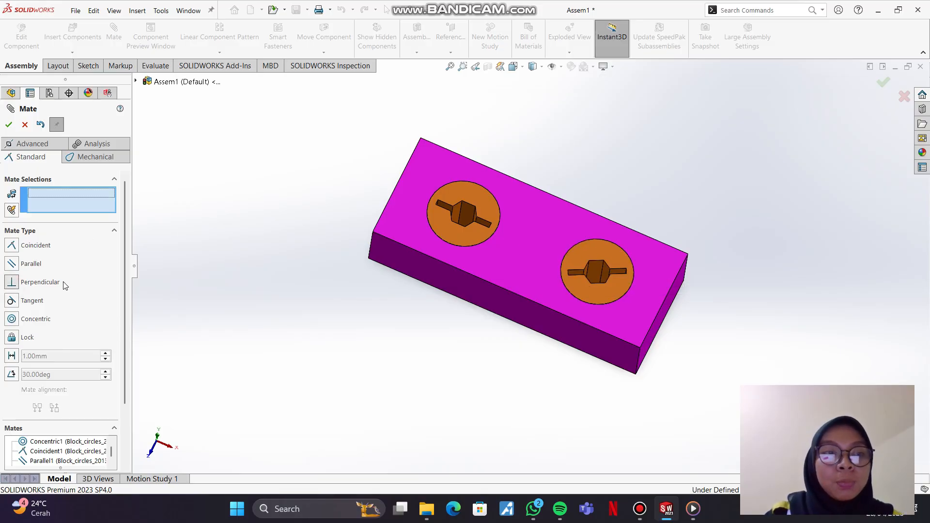
{"action": "left_click", "coordinate": [586, 290]}
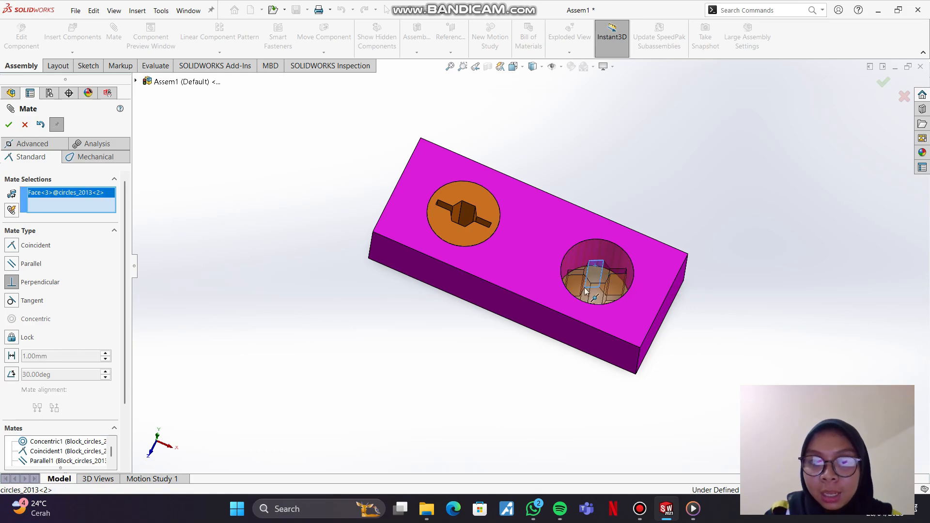
{"action": "left_click", "coordinate": [573, 335]}
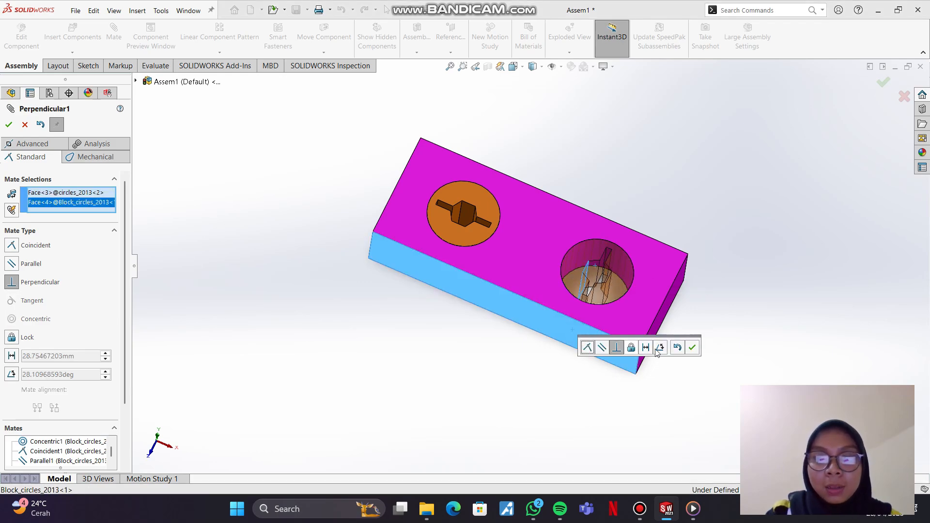
{"action": "left_click", "coordinate": [692, 348]}
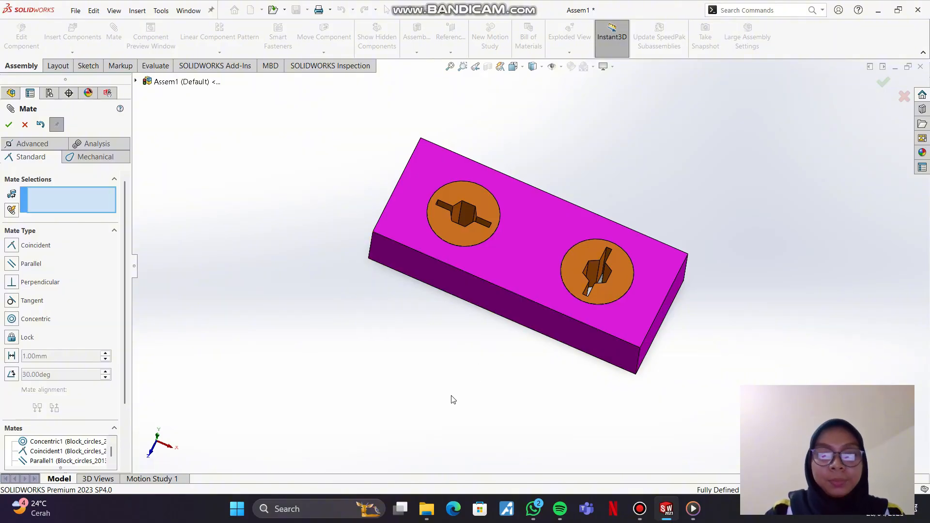
{"action": "key", "text": "q"}
{"action": "key", "text": "q"}
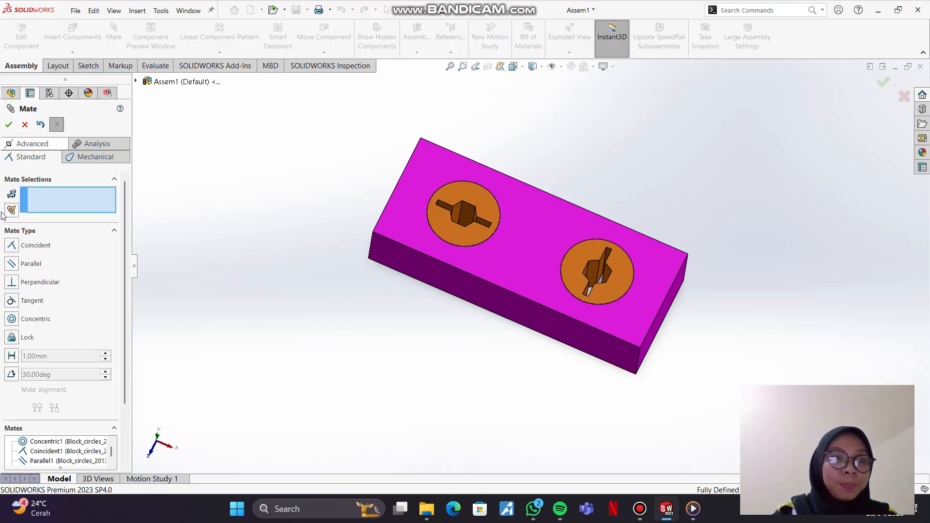
{"action": "left_click", "coordinate": [9, 124]}
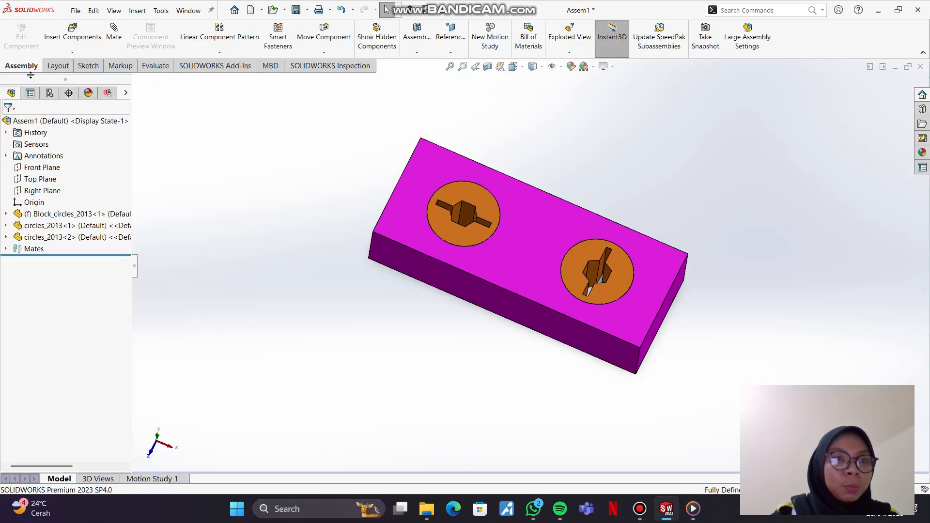
Step: Insert a third circles_2013 part and place it in free space in front of the block
{"action": "left_click", "coordinate": [88, 42]}
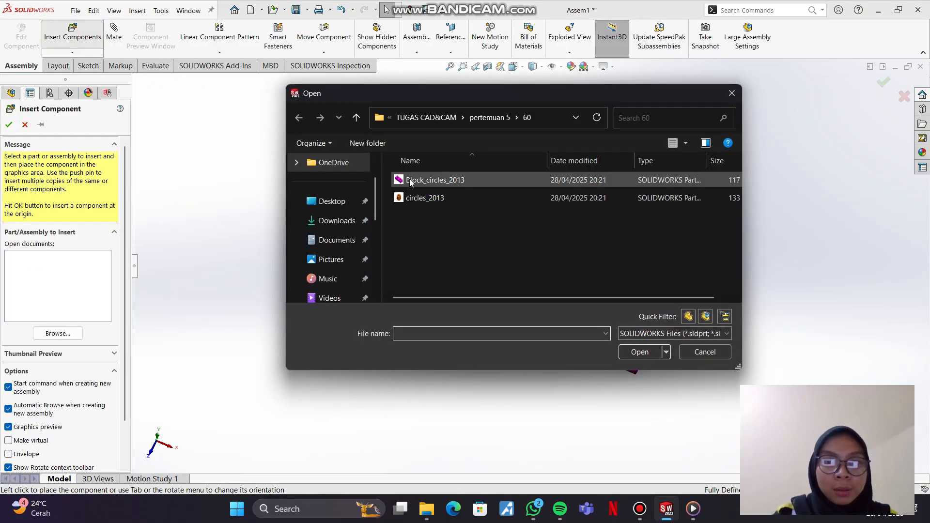
{"action": "left_click", "coordinate": [430, 198]}
{"action": "left_click", "coordinate": [639, 351]}
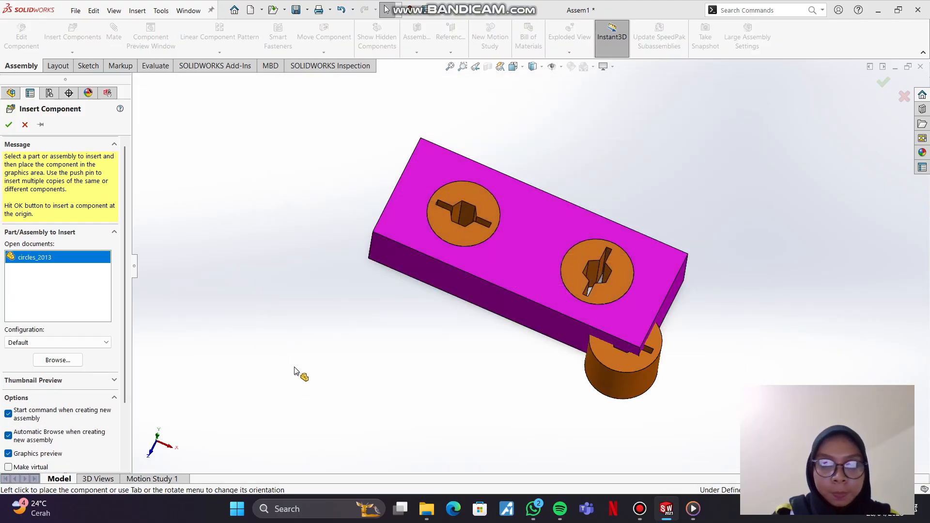
{"action": "left_click", "coordinate": [320, 382]}
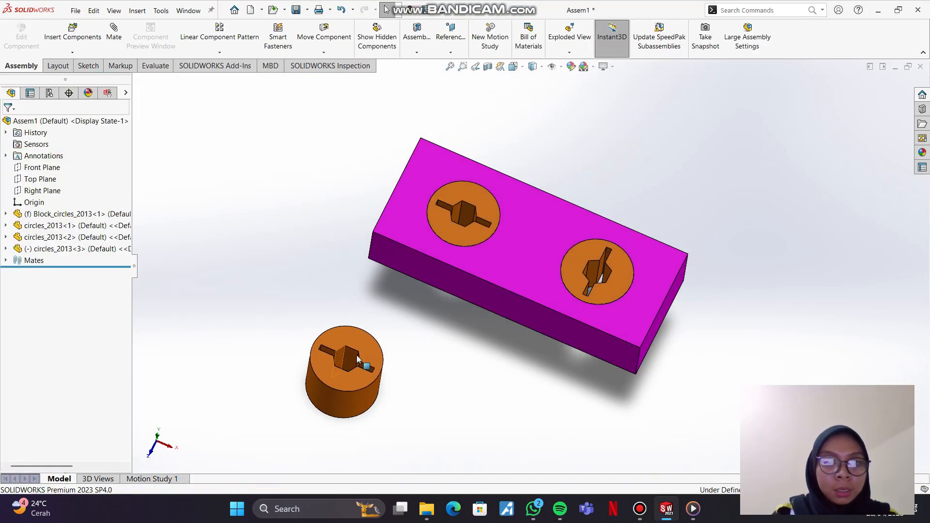
Step: Add a tangent mate between the third cylinder's outer face and the block's short end face, and move the cylinder to test its remaining freedom
{"action": "left_click", "coordinate": [114, 31]}
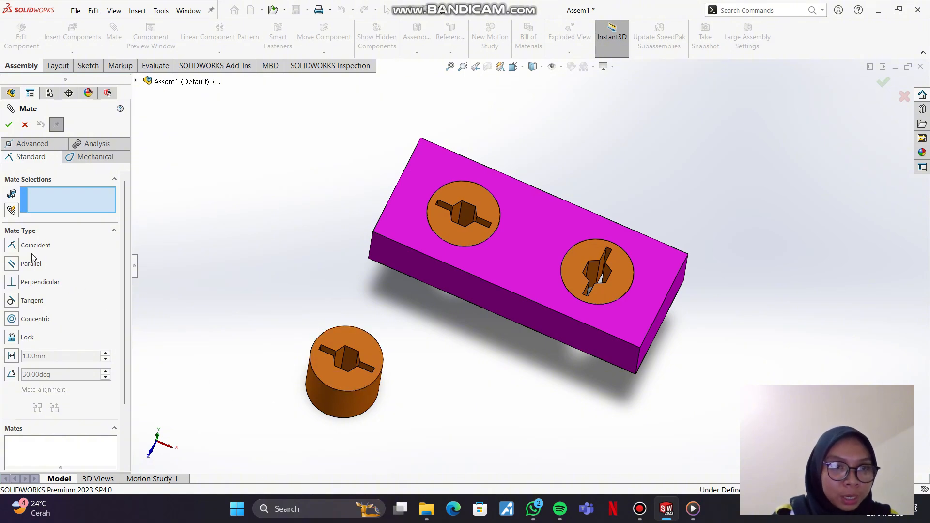
{"action": "left_click", "coordinate": [32, 301]}
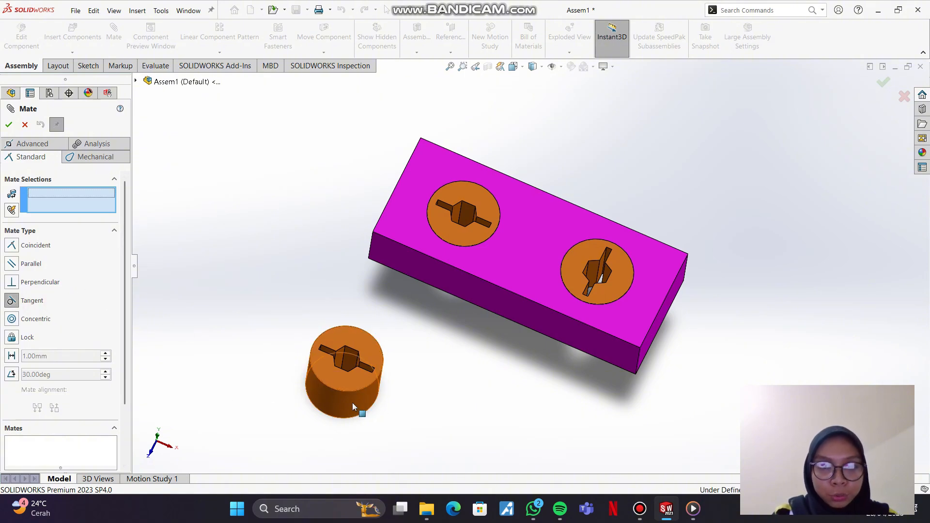
{"action": "left_click", "coordinate": [349, 405]}
{"action": "middle_click_drag", "start_coordinate": [661, 383], "coordinate": [635, 294]}
{"action": "left_click", "coordinate": [611, 279]}
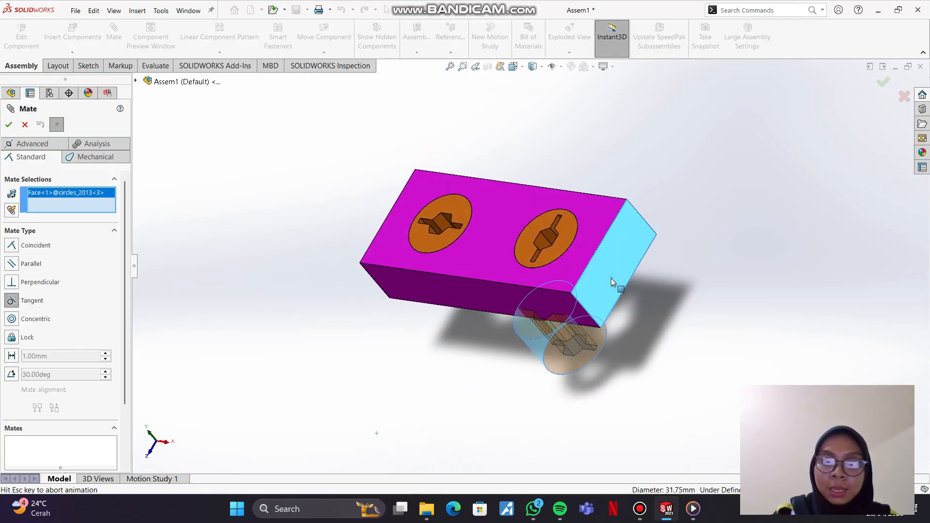
{"action": "left_click", "coordinate": [701, 295]}
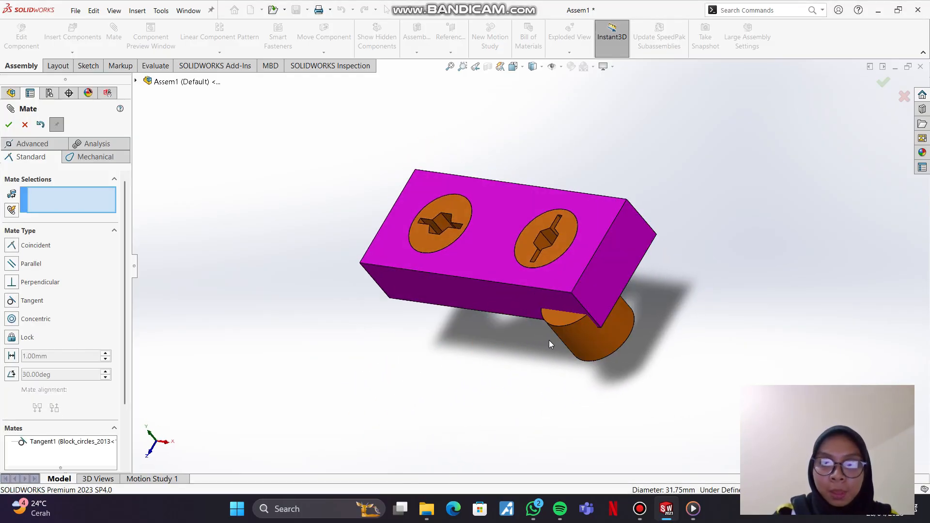
{"action": "left_click_drag", "start_coordinate": [579, 341], "coordinate": [613, 281]}
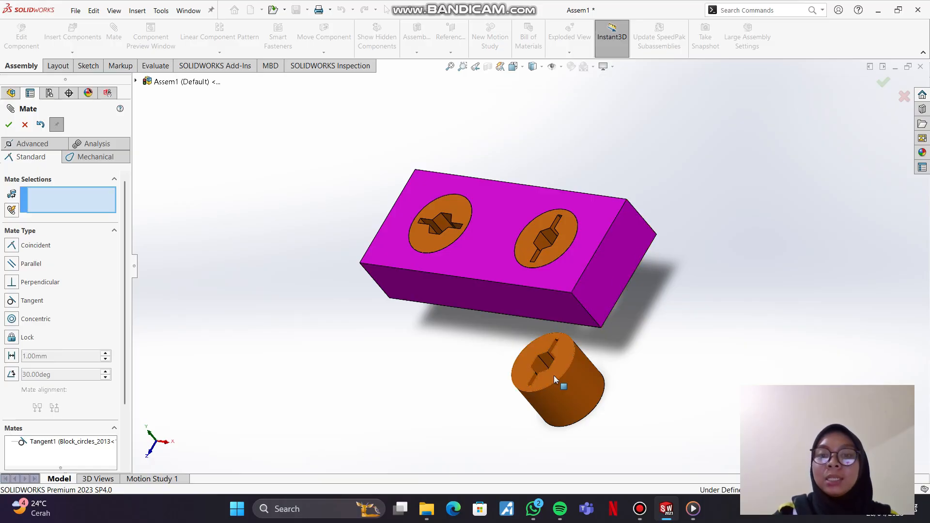
{"action": "left_click_drag", "start_coordinate": [555, 383], "coordinate": [612, 341]}
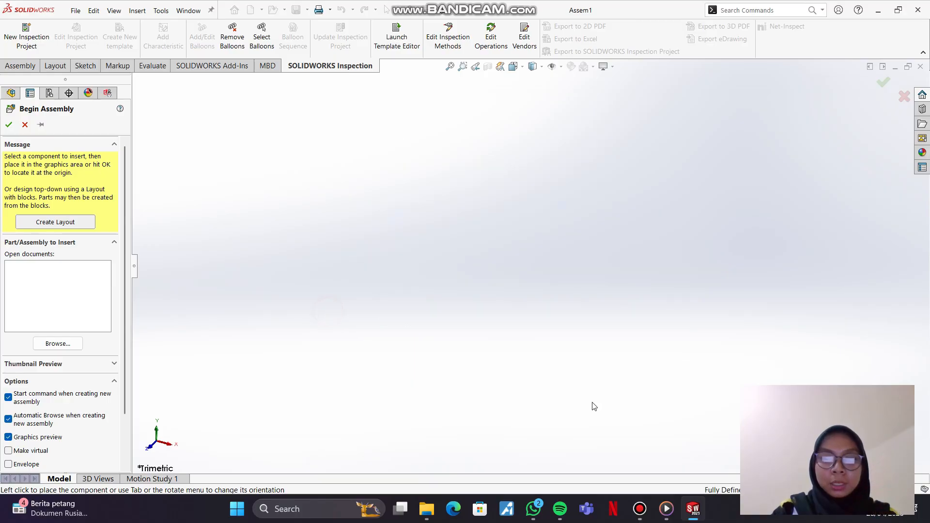
{"action": "mouse_move", "coordinate": [633, 516]}
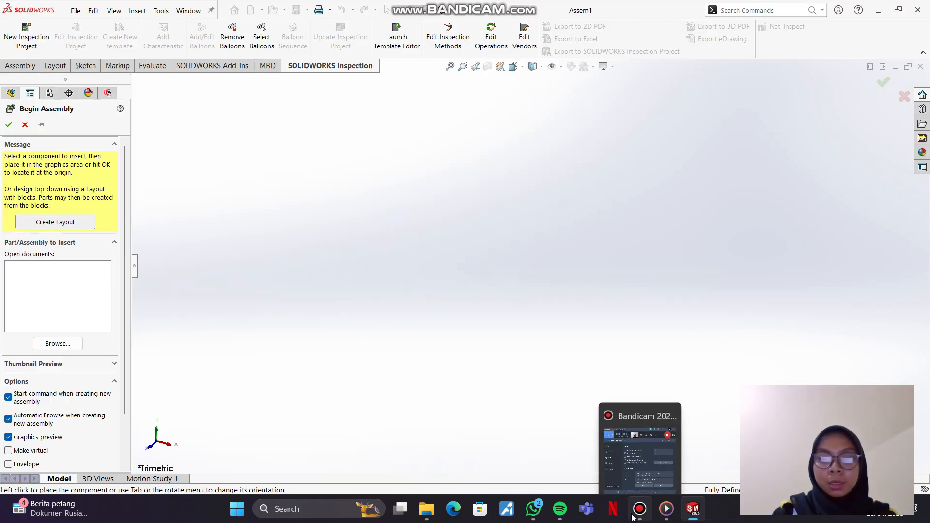
{"action": "left_click", "coordinate": [636, 453]}
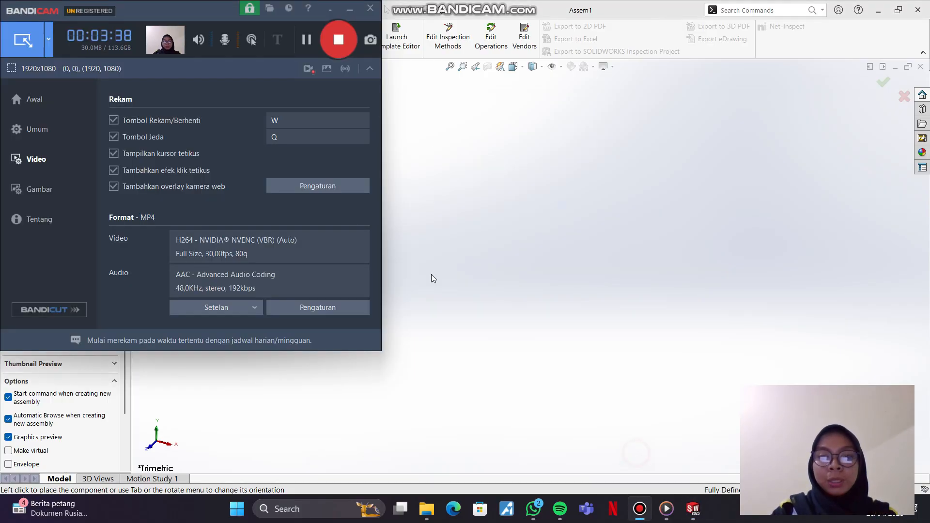
{"action": "left_click", "coordinate": [347, 9]}
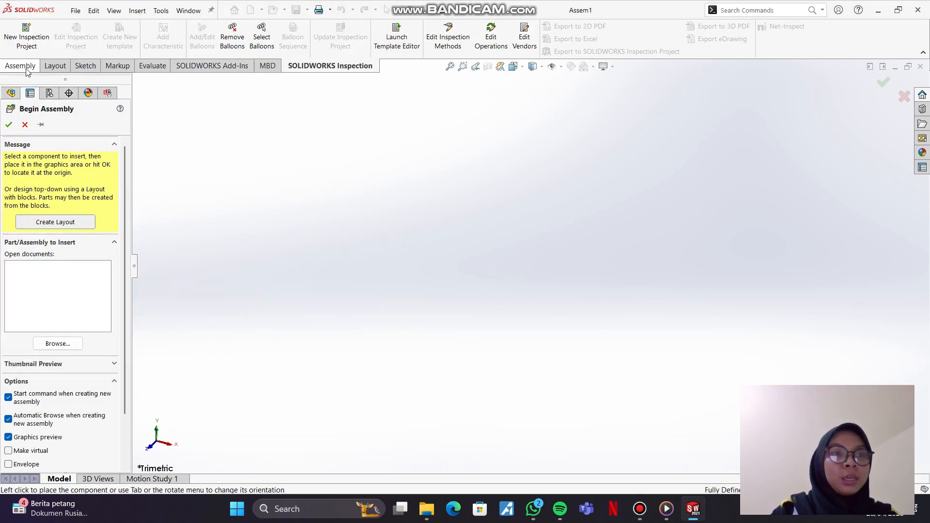
Step: Insert Base_2013 and Wing_2013 from the pertemuan 5 subfolder 62 into the new assembly, placing the wing beside the base
{"action": "left_click", "coordinate": [57, 344]}
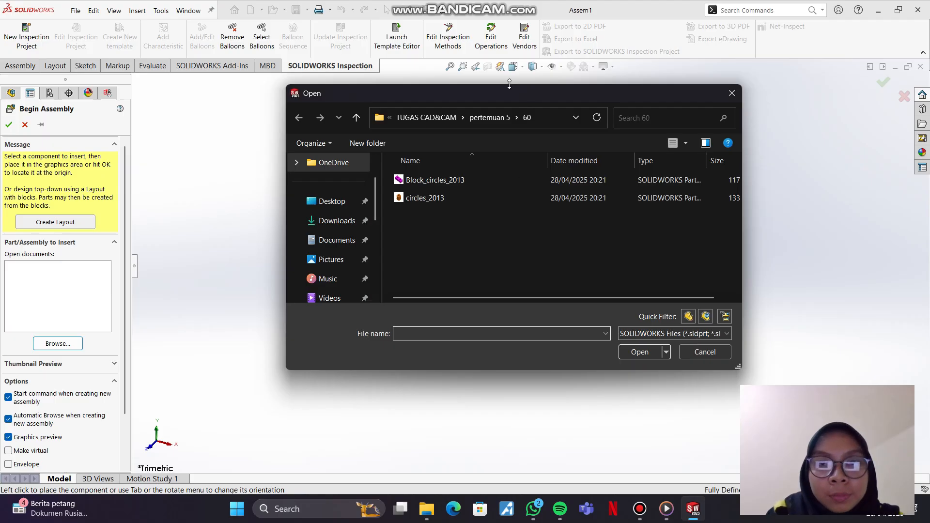
{"action": "scroll", "coordinate": [332, 266], "scroll_direction": "down", "scroll_amount": 3}
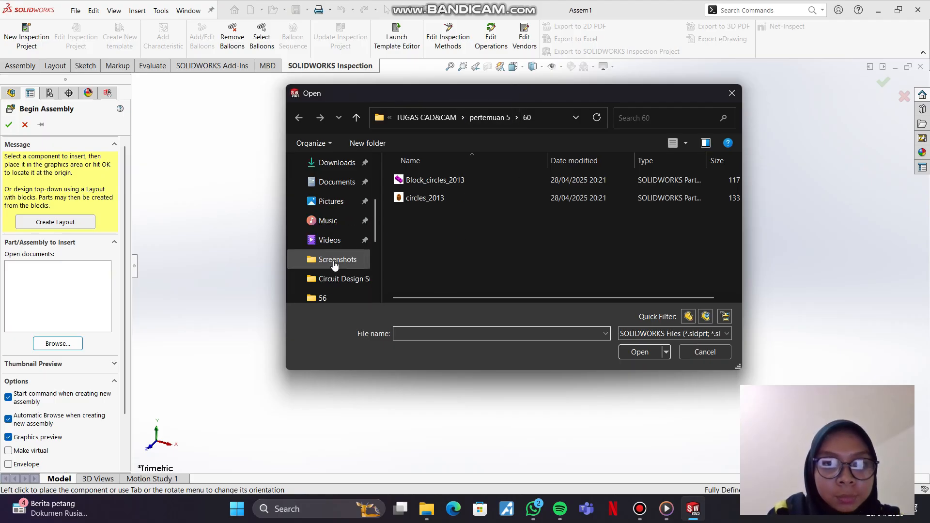
{"action": "left_click", "coordinate": [489, 117]}
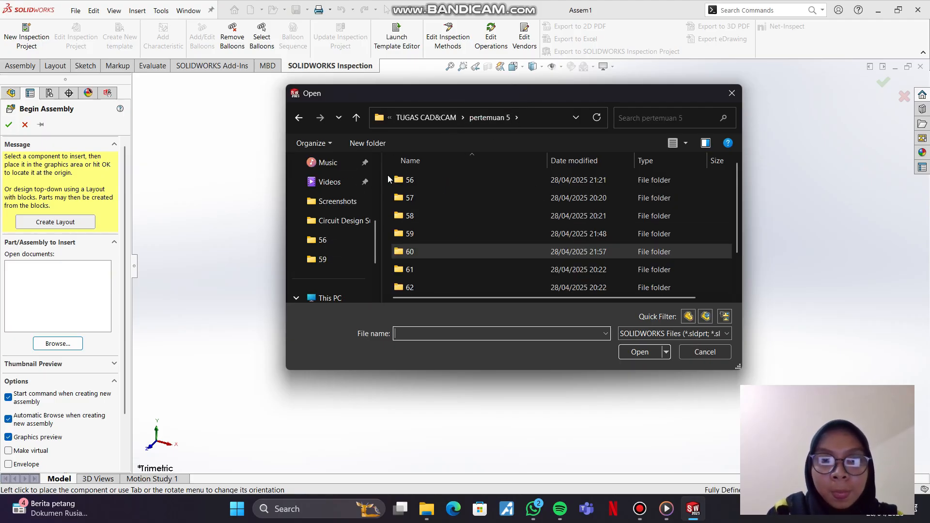
{"action": "left_click", "coordinate": [419, 274]}
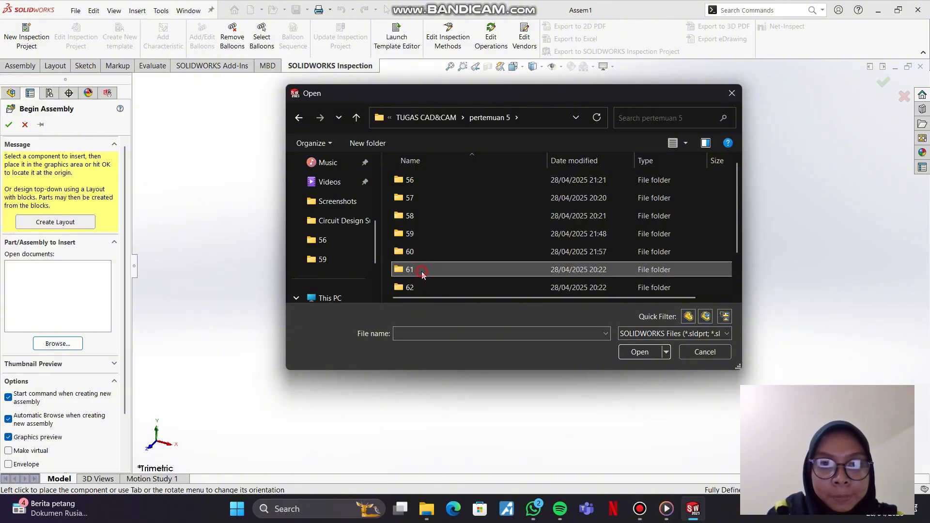
{"action": "double_click", "coordinate": [423, 287]}
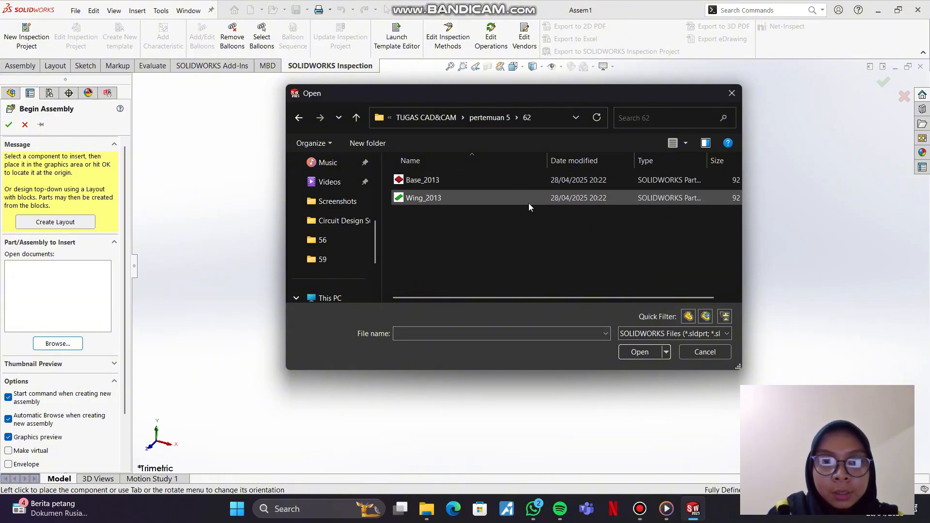
{"action": "left_click", "coordinate": [509, 180]}
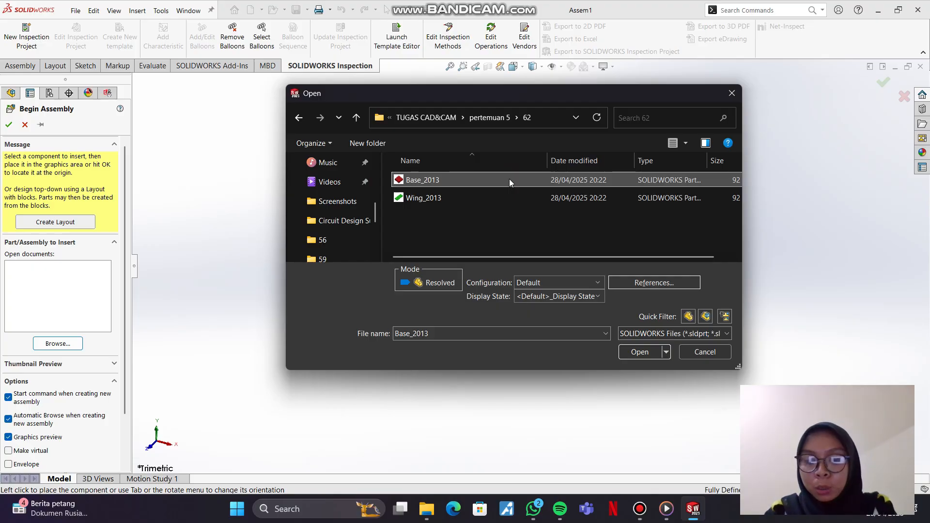
{"action": "key", "text": "shift+Down"}
{"action": "left_click", "coordinate": [637, 352]}
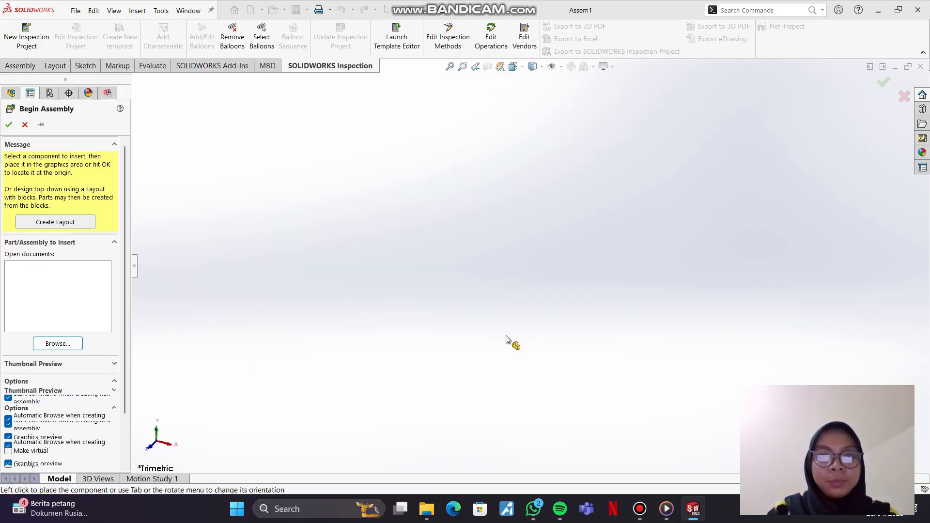
{"action": "left_click", "coordinate": [514, 280]}
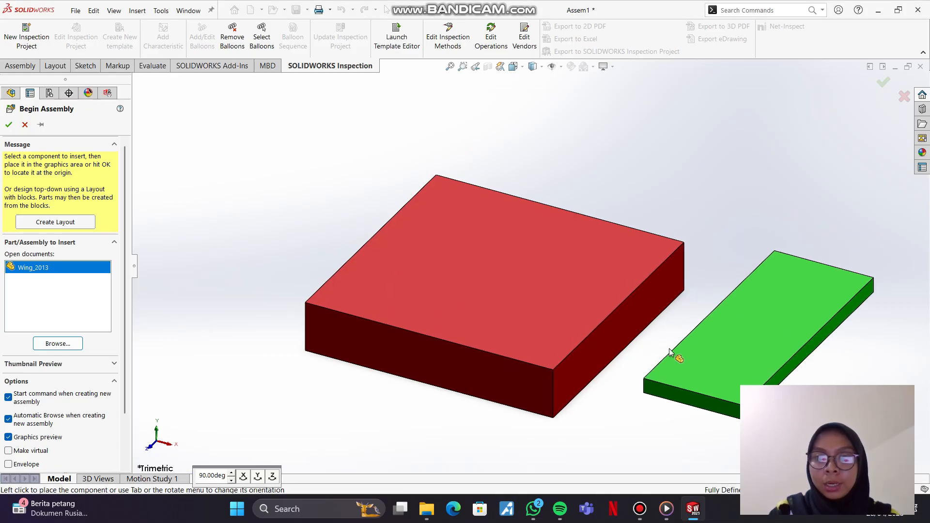
{"action": "left_click", "coordinate": [669, 348]}
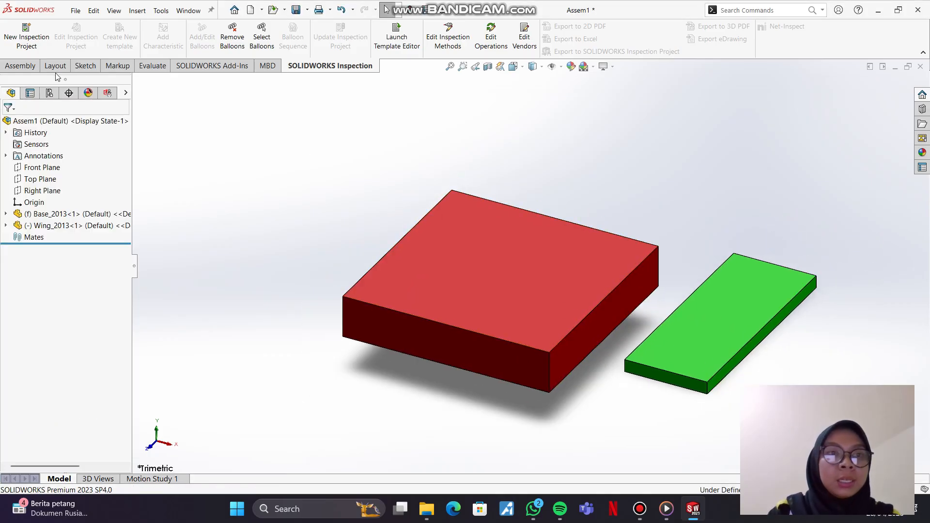
Step: Add a coincident mate between the wing's inner rear top corner and the base's adjacent rear top corner, and swing the wing to test its freedom
{"action": "left_click", "coordinate": [19, 66]}
{"action": "left_click", "coordinate": [117, 38]}
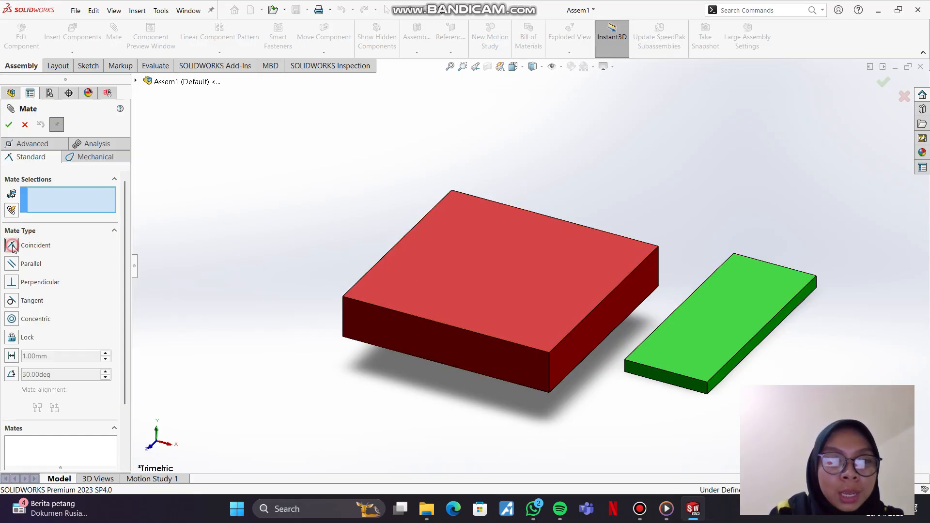
{"action": "scroll", "coordinate": [722, 282], "scroll_direction": "up", "scroll_amount": 3}
{"action": "scroll", "coordinate": [676, 262], "scroll_direction": "down", "scroll_amount": 6}
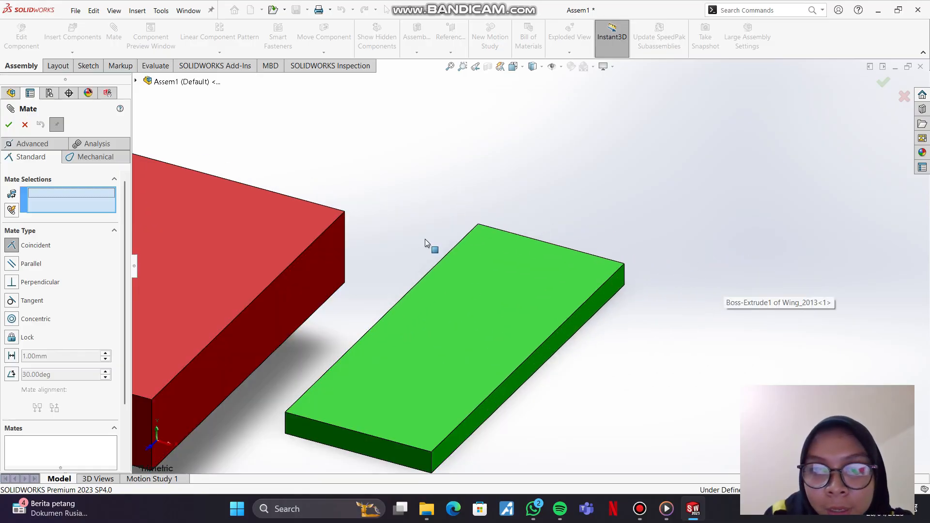
{"action": "left_click", "coordinate": [478, 223]}
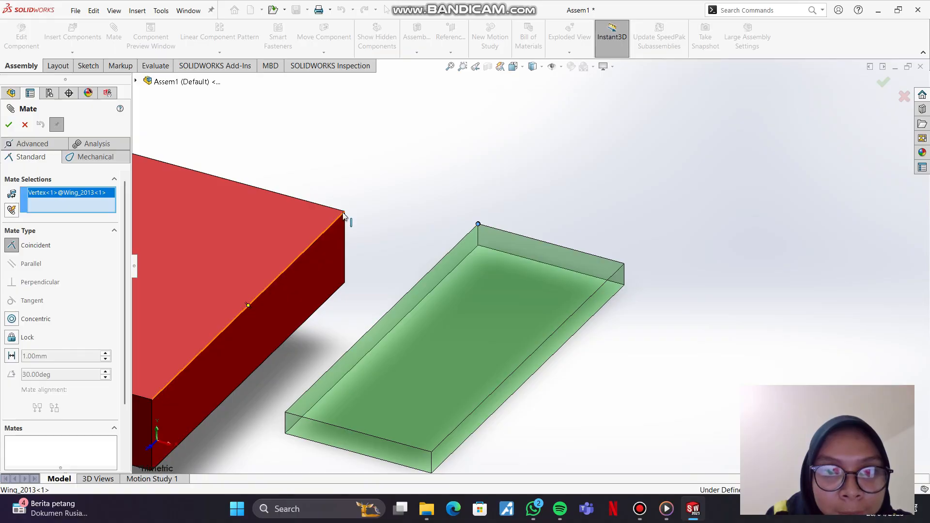
{"action": "left_click", "coordinate": [345, 212]}
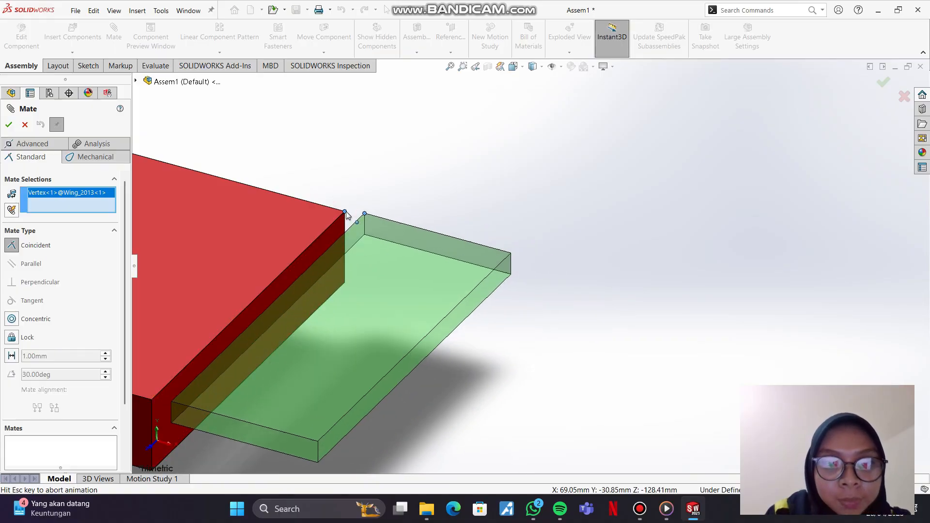
{"action": "left_click", "coordinate": [9, 124]}
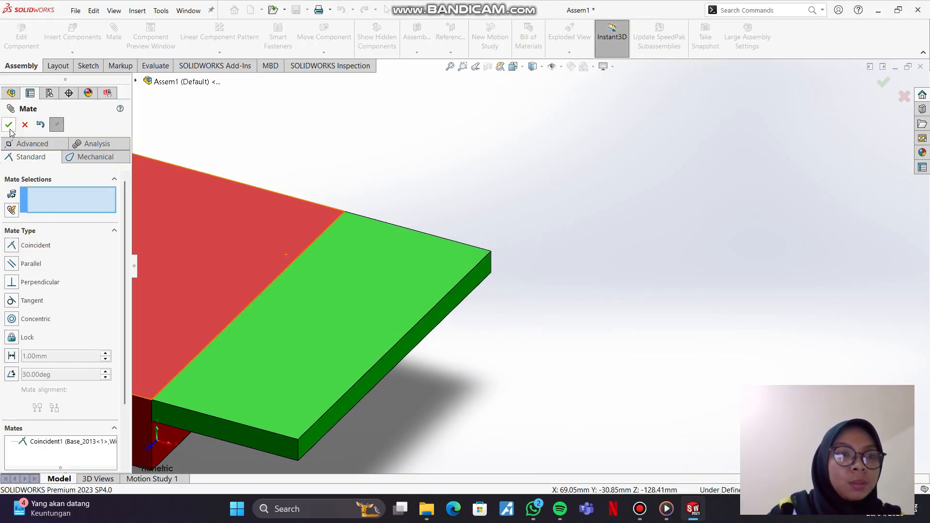
{"action": "mouse_move", "coordinate": [272, 371]}
{"action": "left_mouse_down"}
{"action": "mouse_move", "coordinate": [266, 343]}
{"action": "mouse_move", "coordinate": [274, 381]}
{"action": "left_mouse_up"}
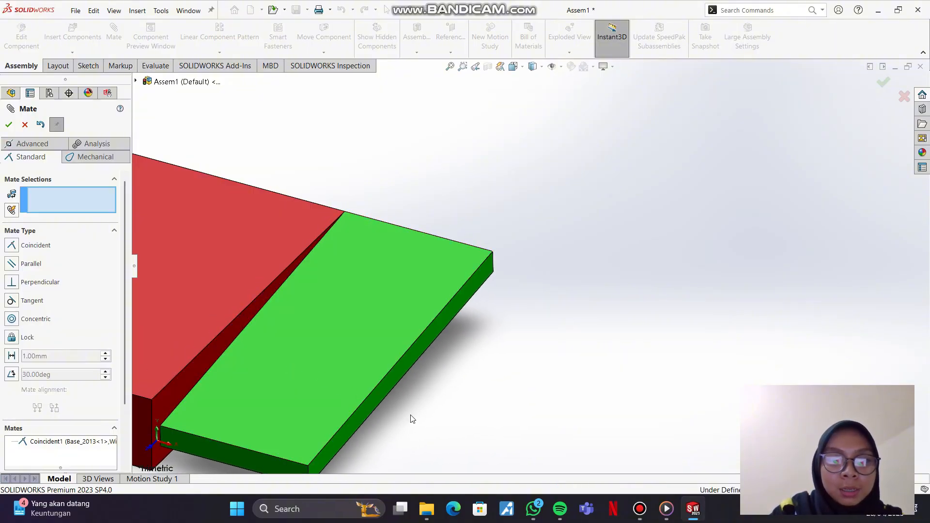
Step: Add a coincident mate between the base's front top corner and the wing's inner front top corner
{"action": "scroll", "coordinate": [351, 401], "scroll_direction": "down", "scroll_amount": 1}
{"action": "scroll", "coordinate": [349, 397], "scroll_direction": "up", "scroll_amount": 2}
{"action": "scroll", "coordinate": [317, 390], "scroll_direction": "up", "scroll_amount": 1}
{"action": "scroll", "coordinate": [314, 382], "scroll_direction": "down", "scroll_amount": 2}
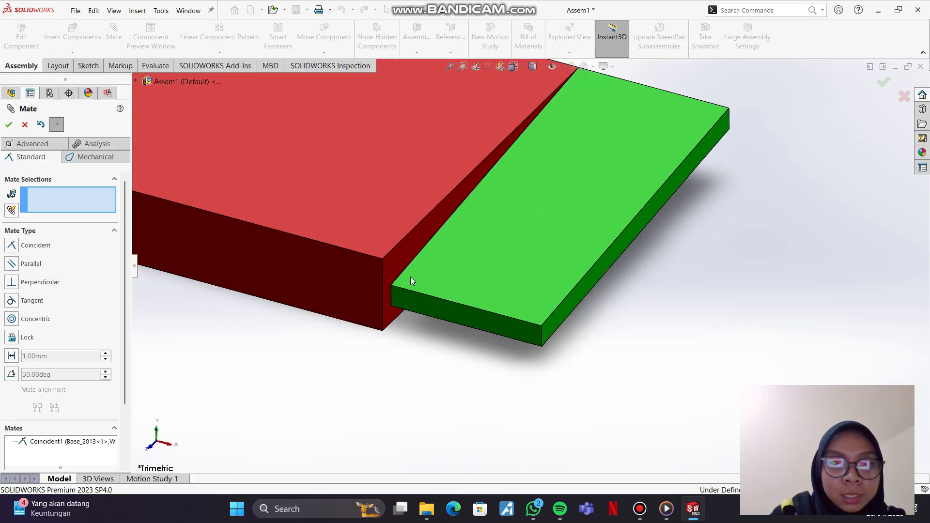
{"action": "left_click", "coordinate": [33, 245]}
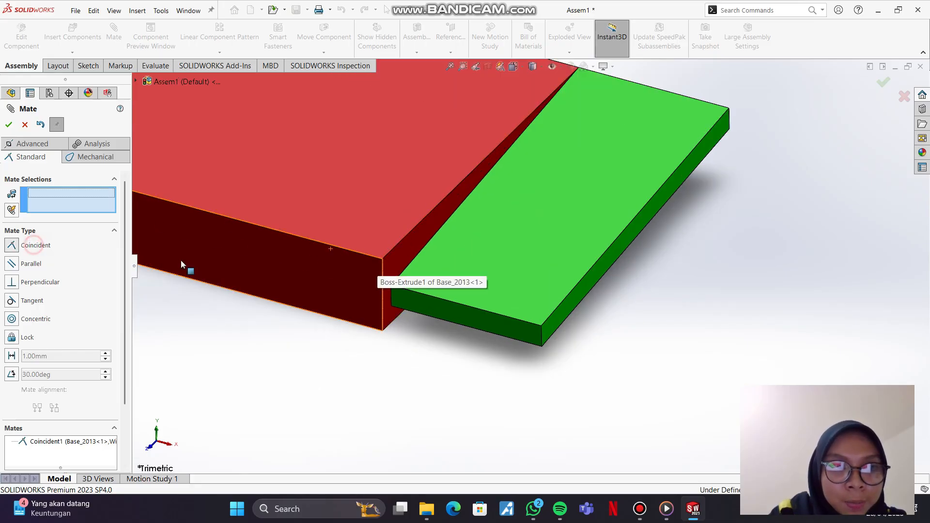
{"action": "left_click", "coordinate": [382, 259]}
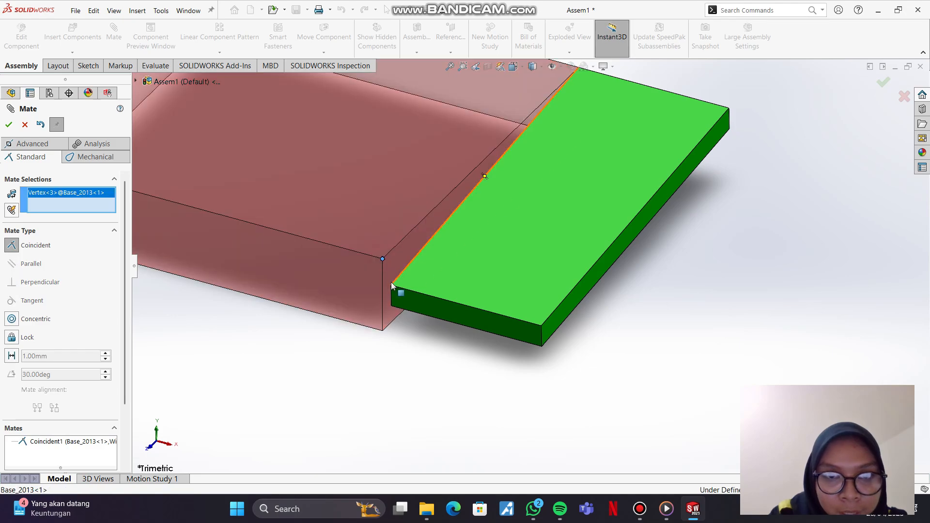
{"action": "left_click", "coordinate": [391, 286]}
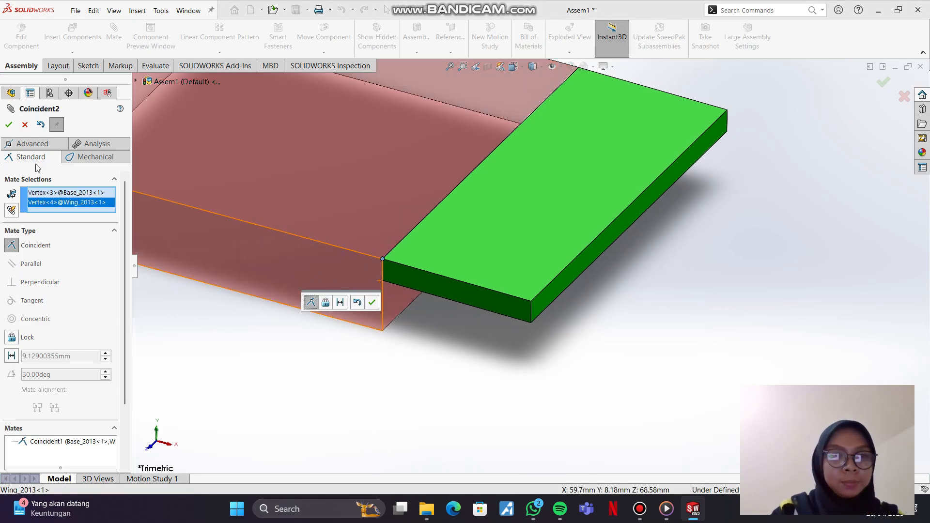
{"action": "left_click", "coordinate": [8, 125]}
Step: Swing the wing upward about the top edge it shares with the base
{"action": "scroll", "coordinate": [509, 373], "scroll_direction": "up", "scroll_amount": 5}
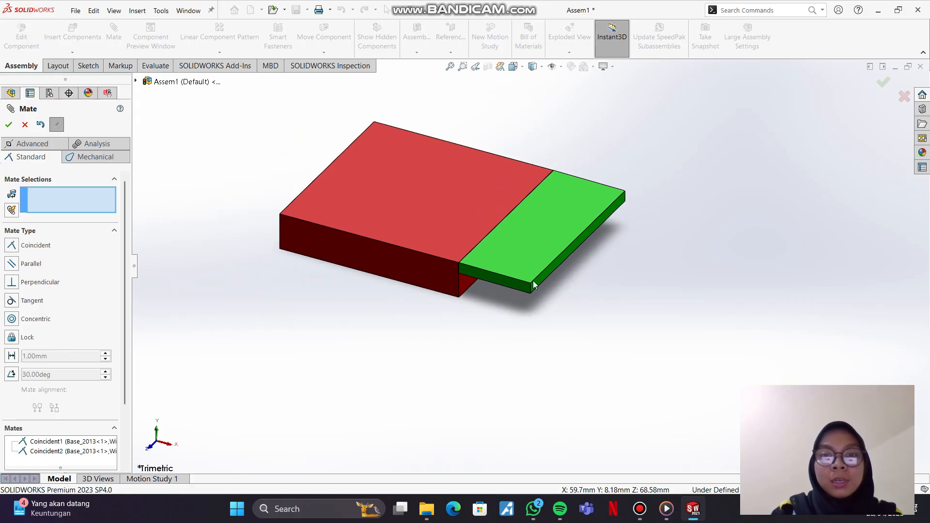
{"action": "left_click_drag", "start_coordinate": [532, 285], "coordinate": [504, 233]}
{"action": "left_click", "coordinate": [423, 344]}
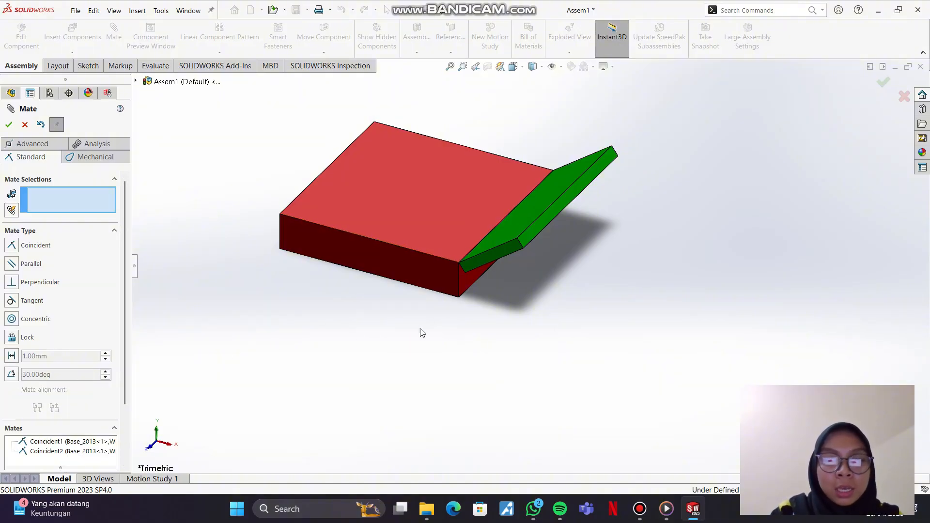
{"action": "middle_click_drag", "start_coordinate": [435, 326], "coordinate": [465, 332]}
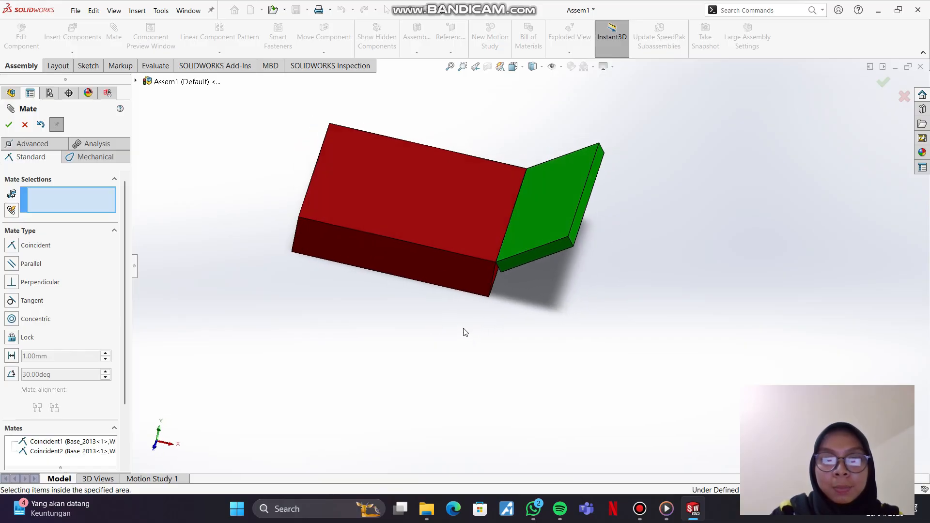
Step: Add an angle mate of 130 degrees between the wing's top face and the base's top face
{"action": "left_click", "coordinate": [524, 227]}
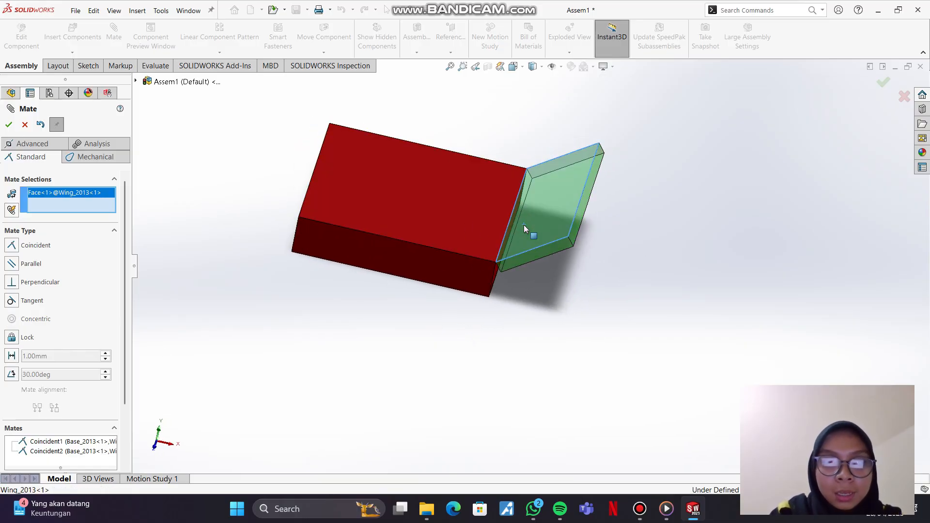
{"action": "left_click", "coordinate": [477, 217]}
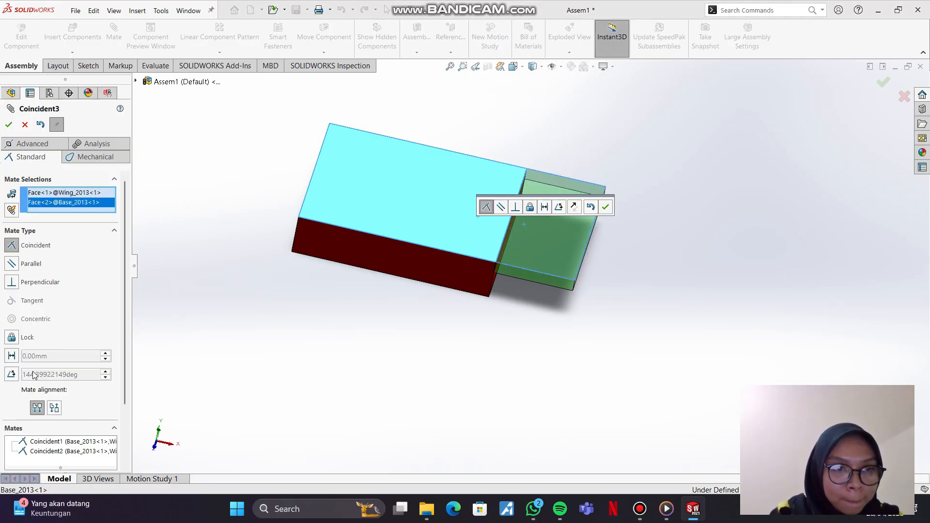
{"action": "left_click", "coordinate": [10, 375]}
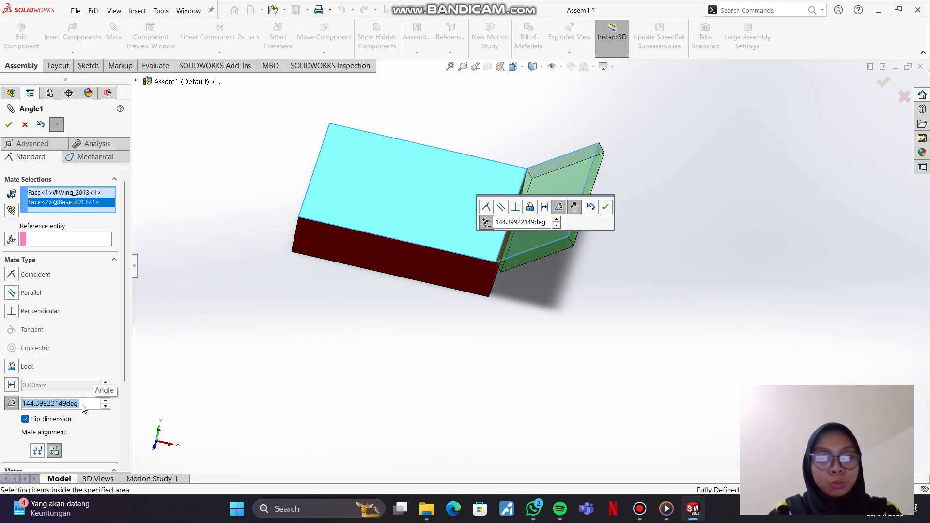
{"action": "type", "text": "13"}
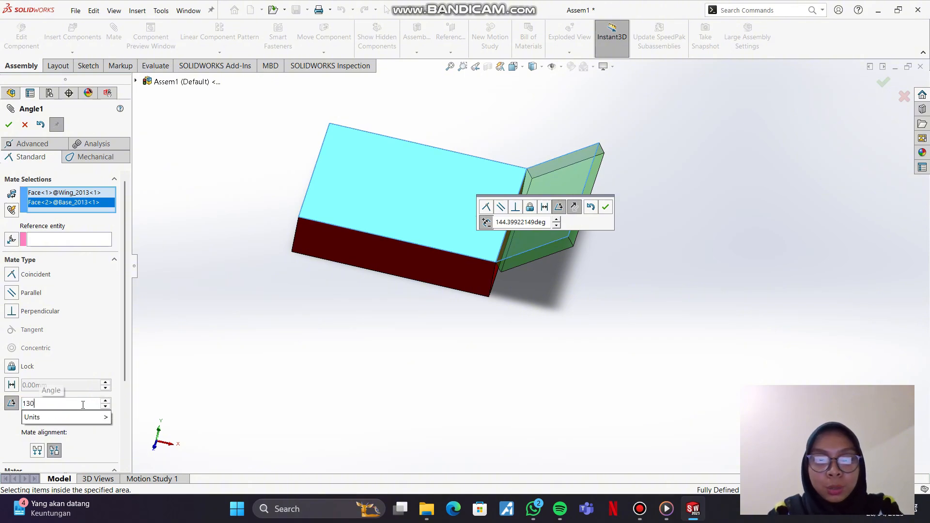
{"action": "type", "text": "0"}
{"action": "key", "text": "Return"}
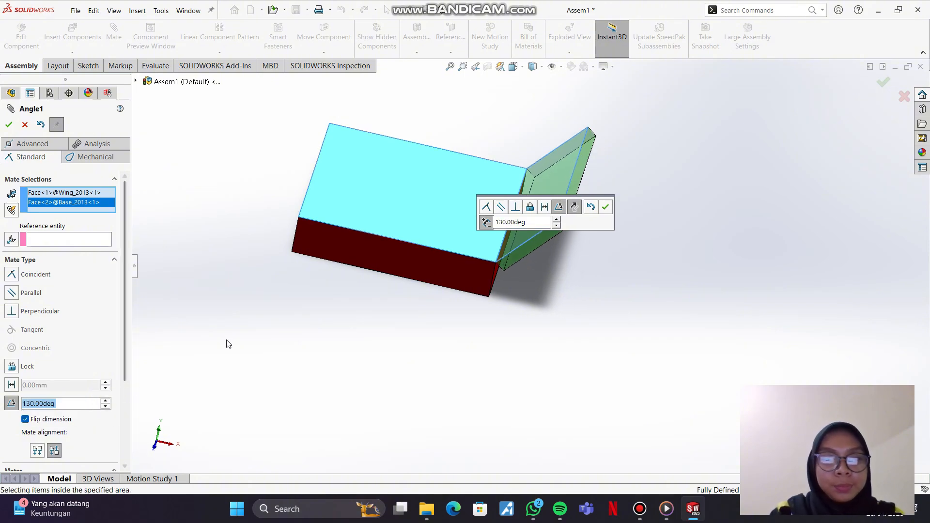
{"action": "left_click", "coordinate": [606, 208]}
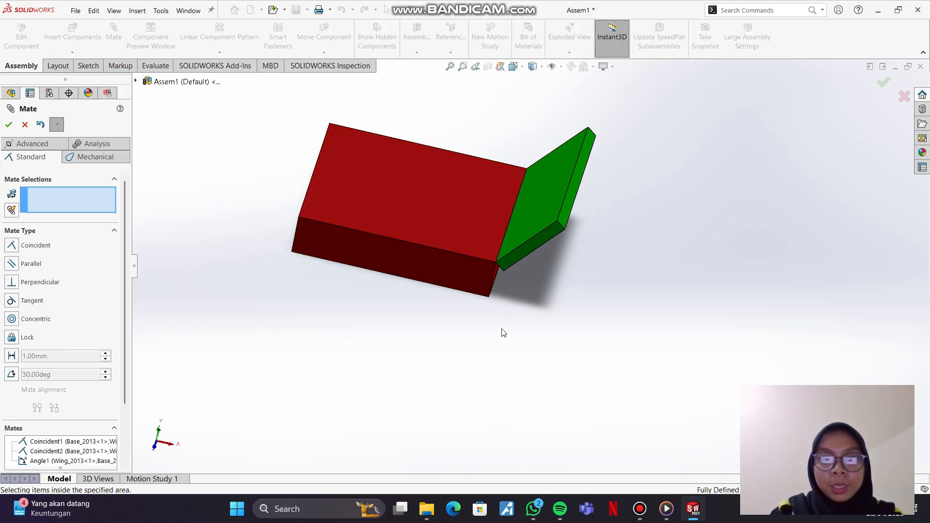
Step: Inspect the wing's angle to the base with reference planes briefly shown and from a preset viewing direction, and finish mating
{"action": "middle_click_drag", "start_coordinate": [521, 331], "coordinate": [532, 305]}
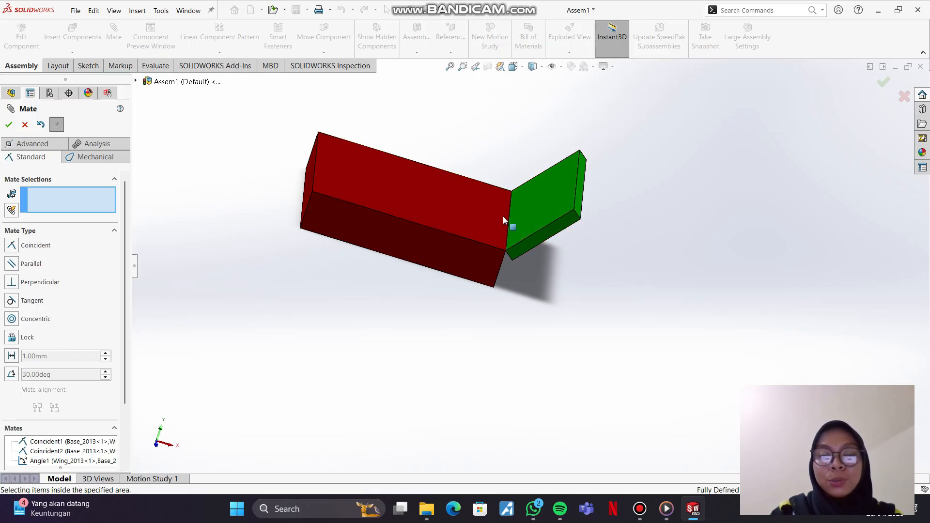
{"action": "key", "text": "q"}
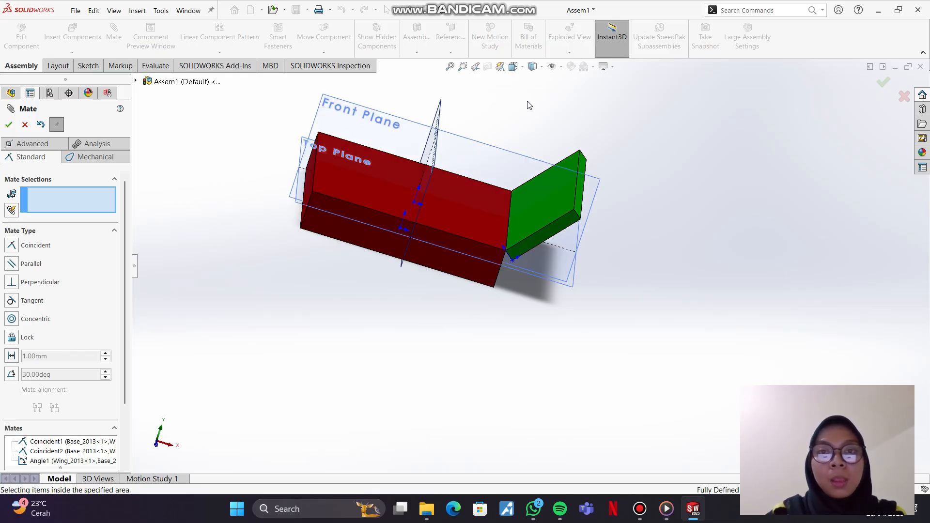
{"action": "key", "text": "q"}
{"action": "left_click", "coordinate": [532, 66]}
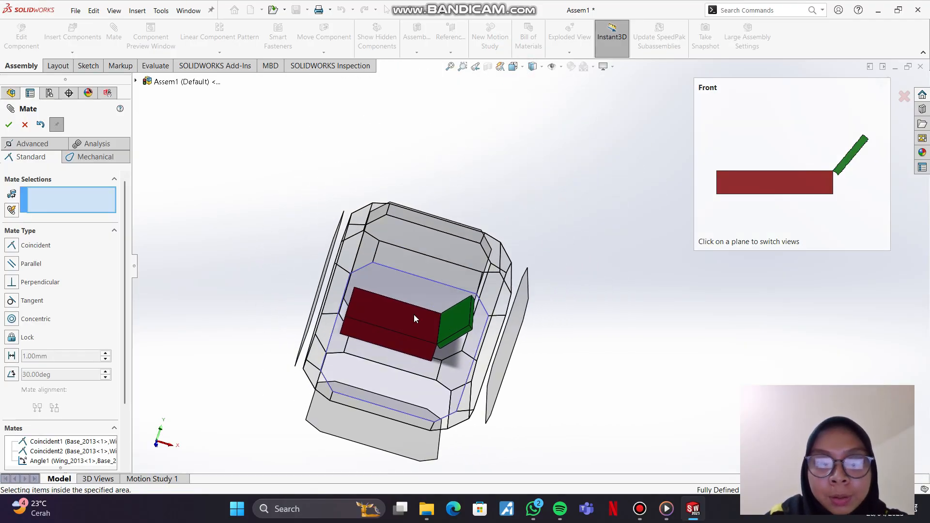
{"action": "left_click", "coordinate": [431, 264]}
{"action": "left_click", "coordinate": [262, 207]}
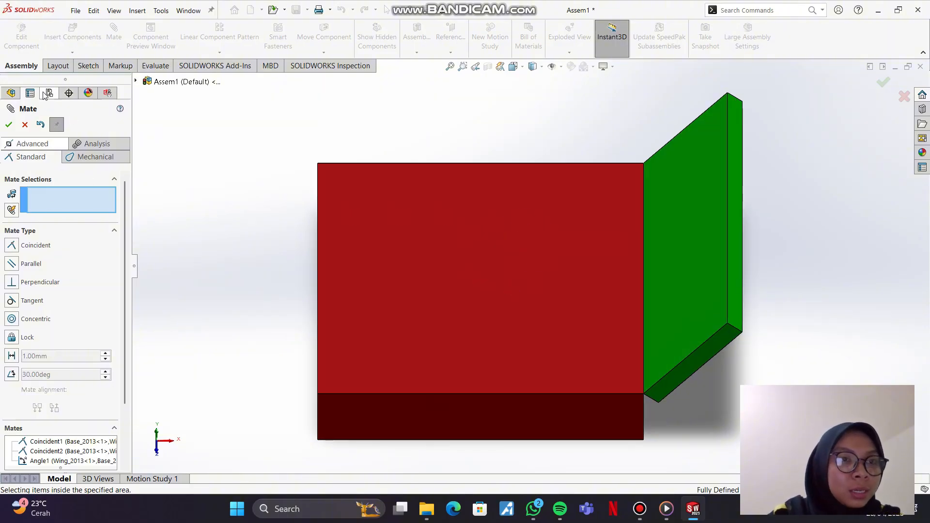
{"action": "left_click", "coordinate": [8, 126]}
Step: Insert a second Wing_2013 part and place it beside the base, opposite the first wing
{"action": "left_click", "coordinate": [73, 30]}
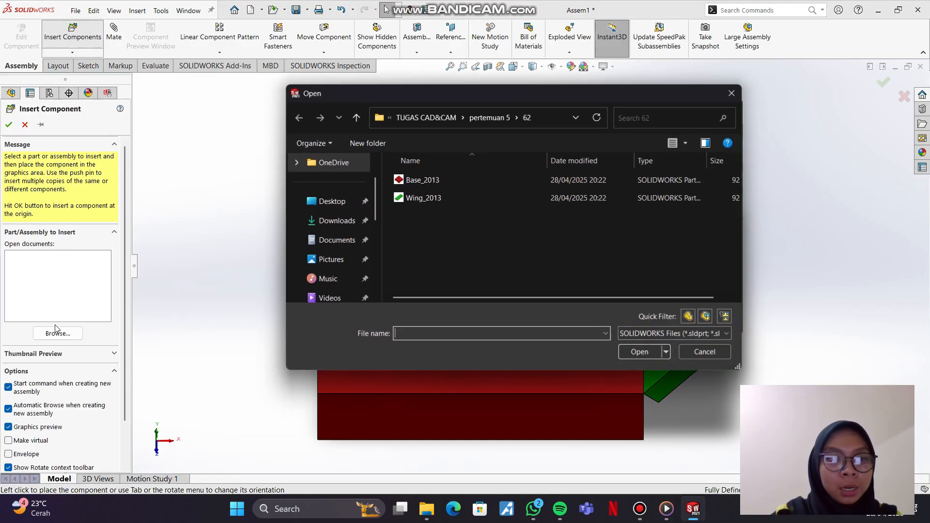
{"action": "left_click", "coordinate": [427, 199]}
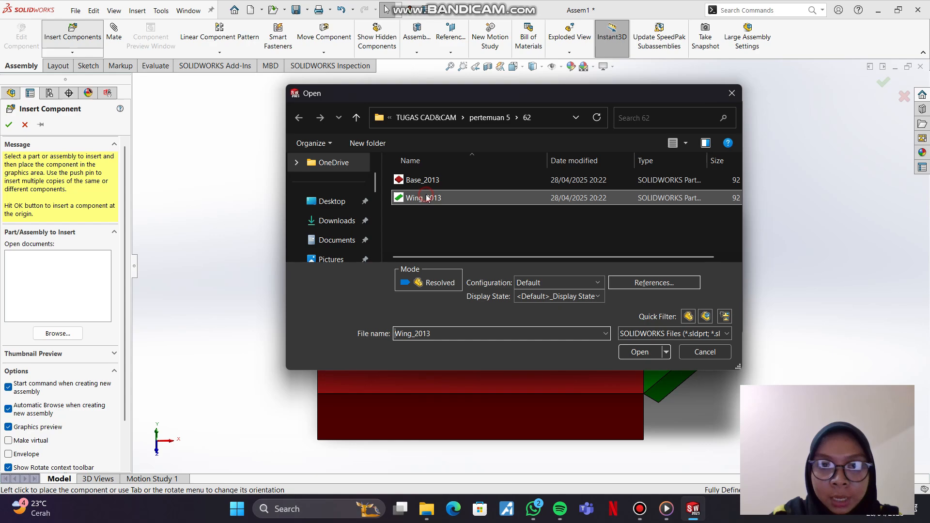
{"action": "left_click", "coordinate": [640, 353]}
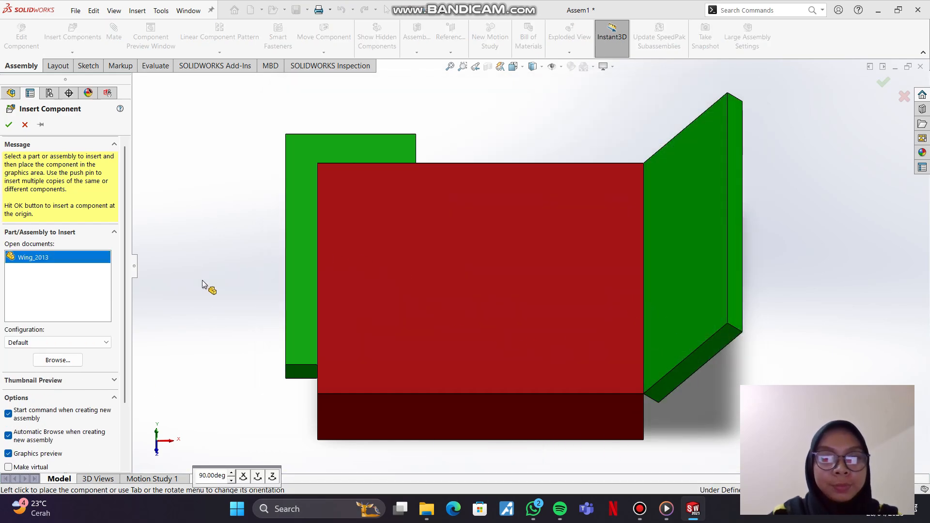
{"action": "left_click", "coordinate": [219, 278]}
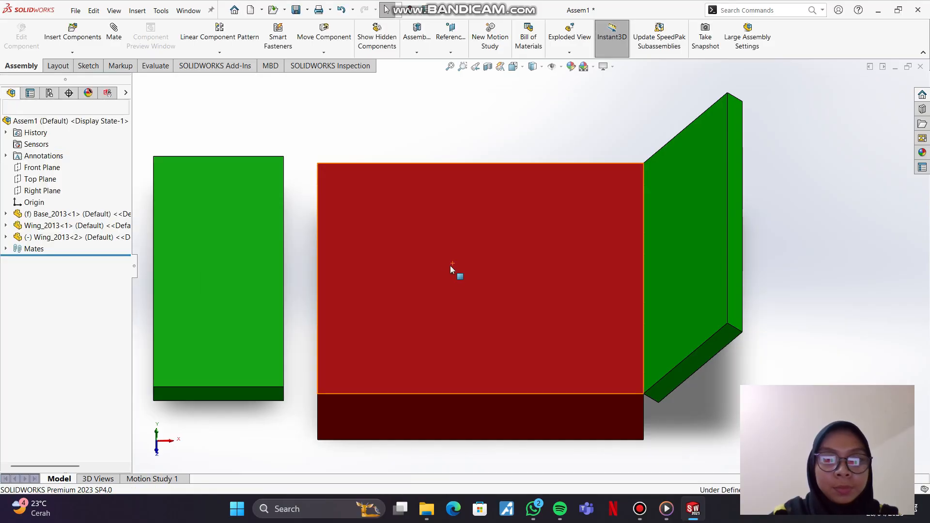
Step: Add a parallel mate between the second wing's long narrow side face and the base's top face
{"action": "middle_click_drag", "start_coordinate": [454, 241], "coordinate": [461, 168]}
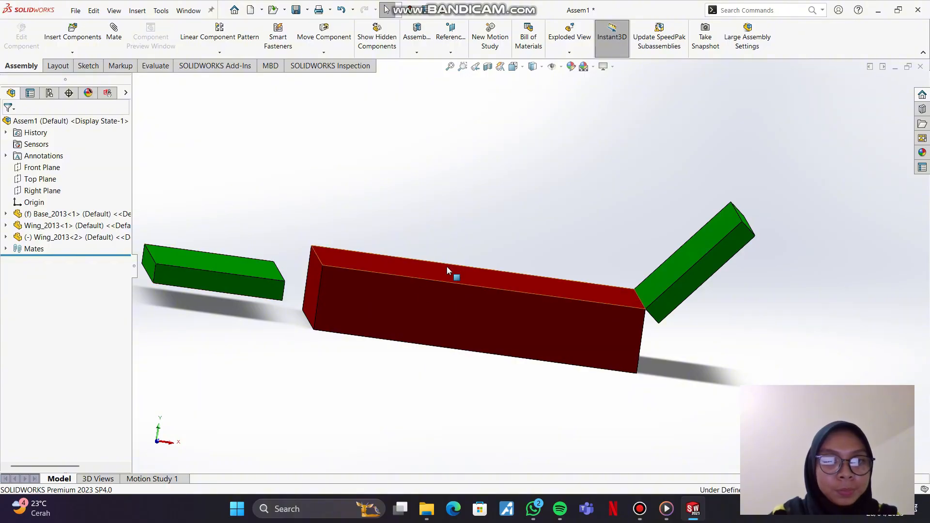
{"action": "middle_click_drag", "start_coordinate": [446, 266], "coordinate": [301, 257]}
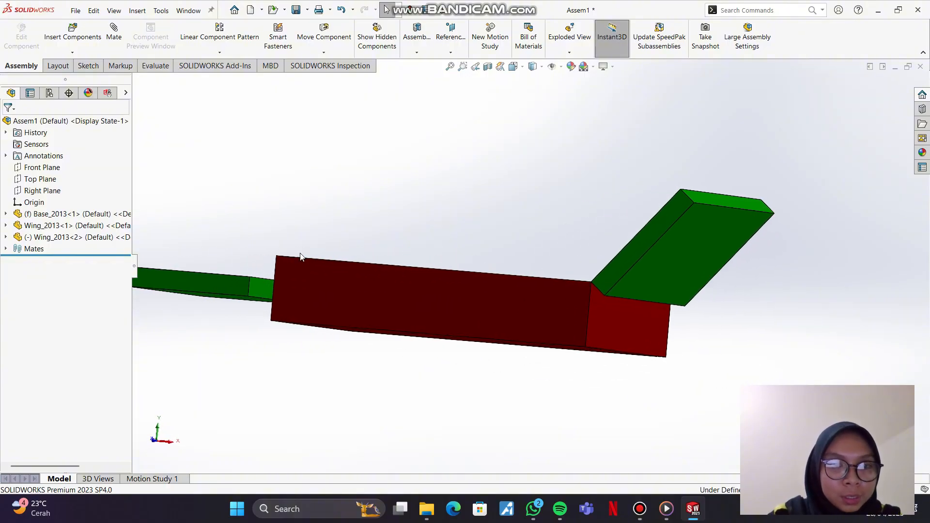
{"action": "left_click", "coordinate": [260, 287]}
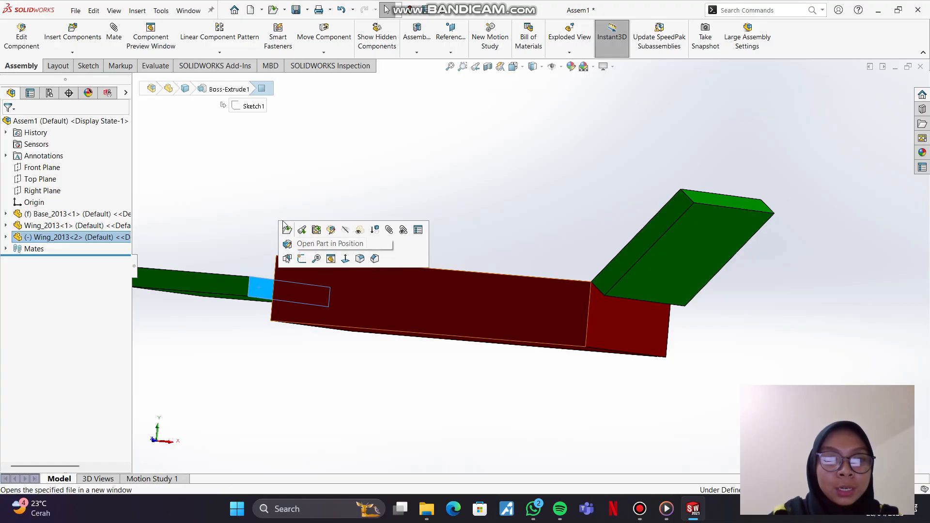
{"action": "left_click", "coordinate": [117, 37]}
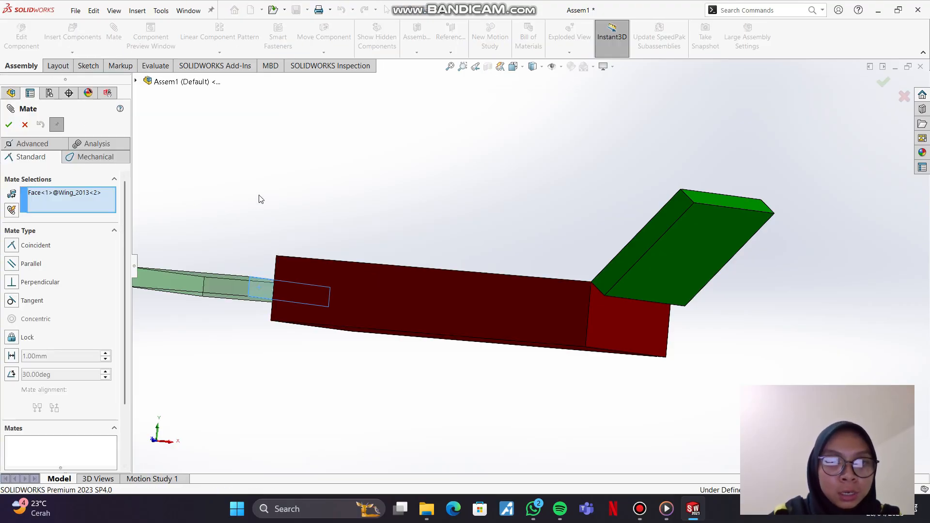
{"action": "middle_click_drag", "start_coordinate": [261, 199], "coordinate": [279, 266]}
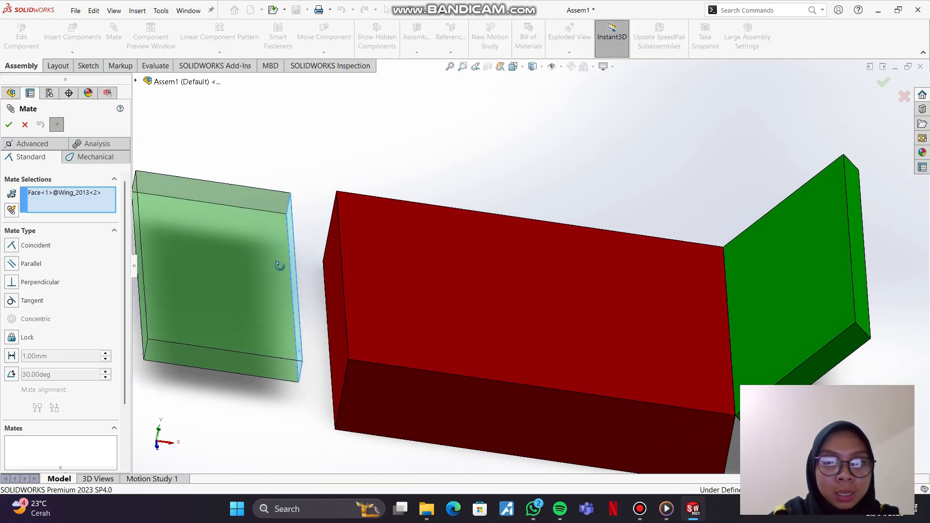
{"action": "left_click", "coordinate": [423, 269]}
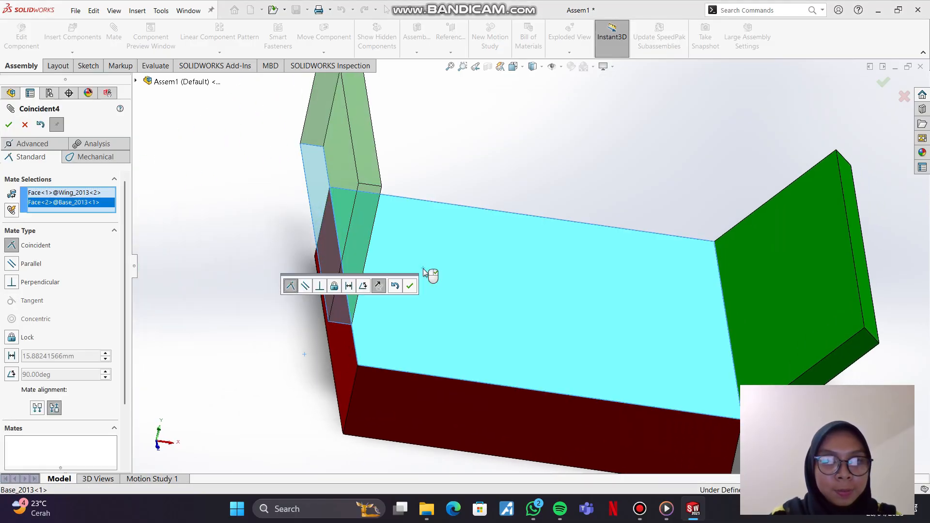
{"action": "left_click", "coordinate": [17, 264]}
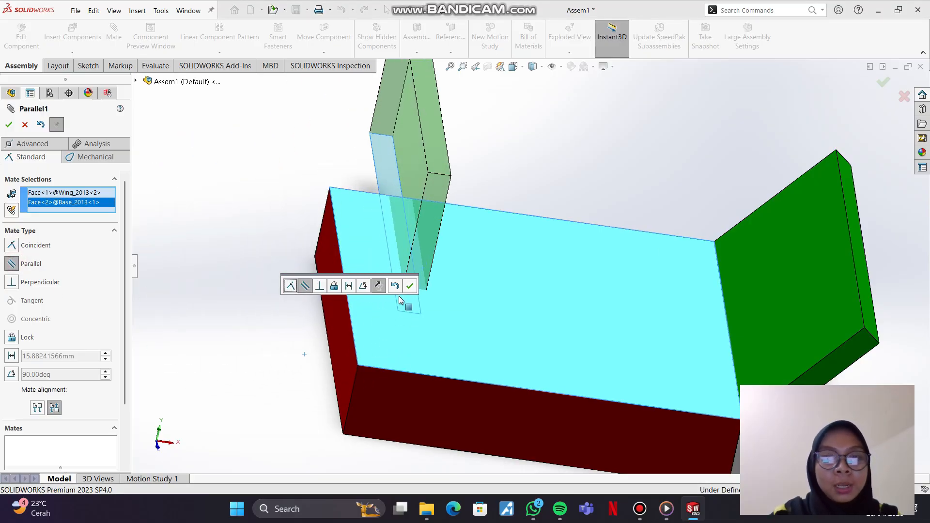
{"action": "left_click", "coordinate": [412, 287]}
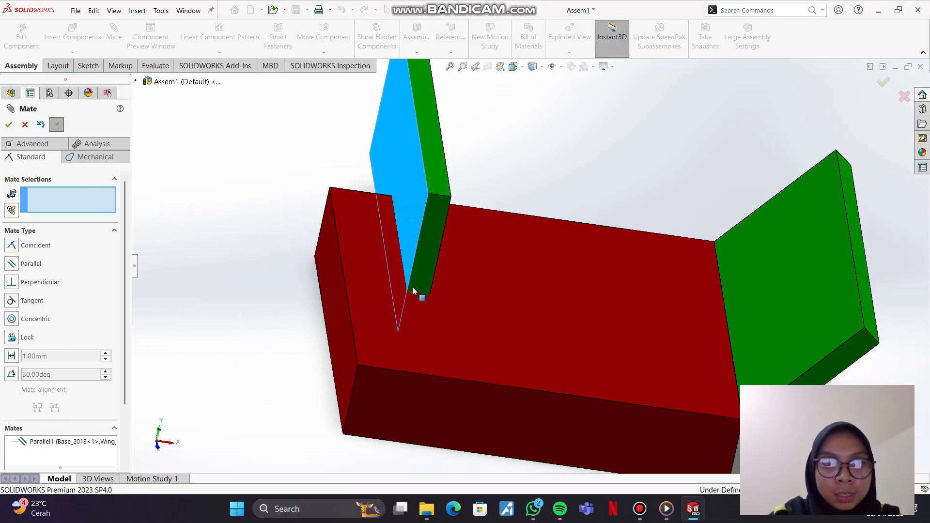
Step: Add a coincident mate between the second wing's narrow underside face and the base's top face
{"action": "left_click_drag", "start_coordinate": [421, 354], "coordinate": [487, 191]}
{"action": "left_click", "coordinate": [573, 192]}
{"action": "middle_click_drag", "start_coordinate": [535, 340], "coordinate": [525, 321]}
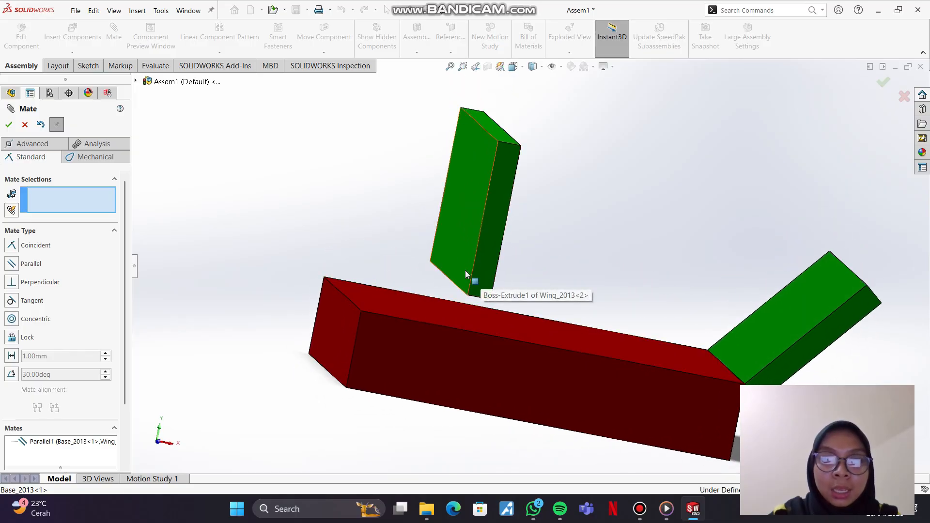
{"action": "middle_click_drag", "start_coordinate": [540, 239], "coordinate": [550, 220]}
{"action": "left_click_drag", "start_coordinate": [495, 212], "coordinate": [469, 349]}
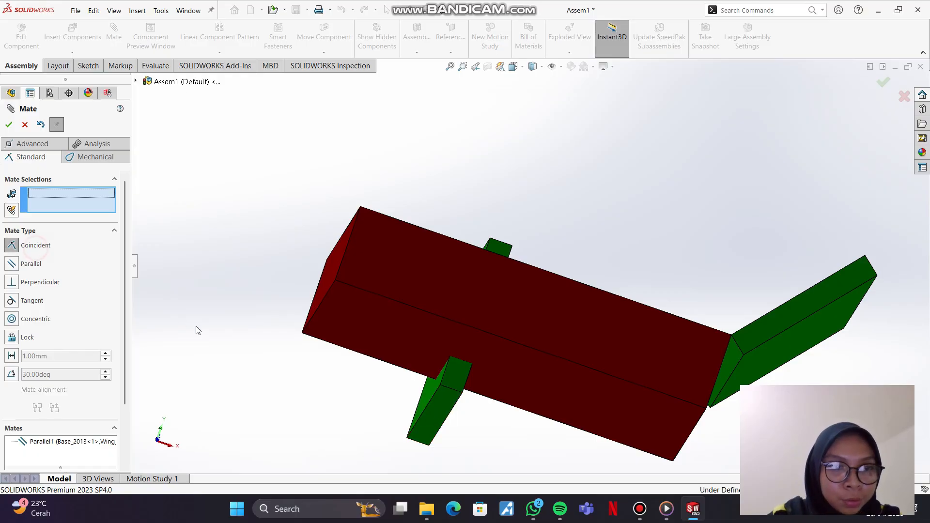
{"action": "left_click", "coordinate": [439, 426]}
{"action": "middle_click_drag", "start_coordinate": [469, 371], "coordinate": [398, 344]}
{"action": "left_click", "coordinate": [398, 343]}
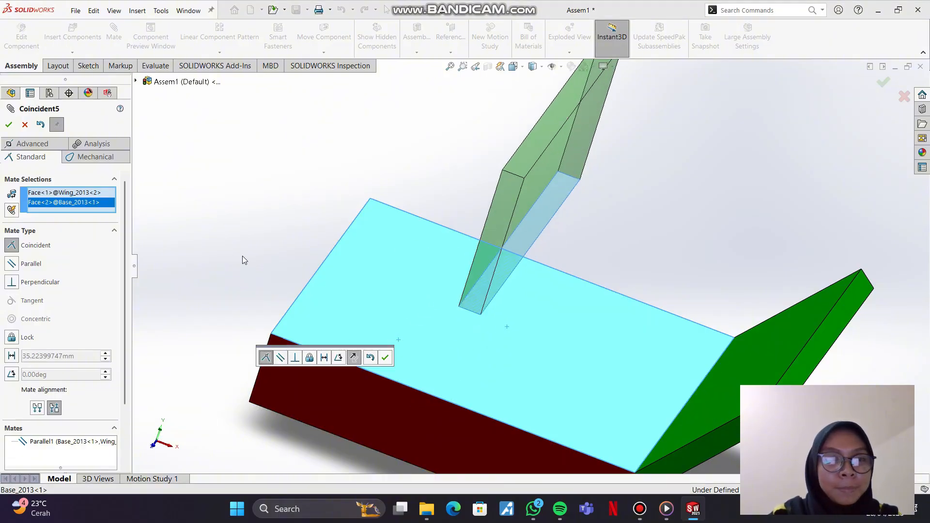
{"action": "left_click", "coordinate": [386, 357]}
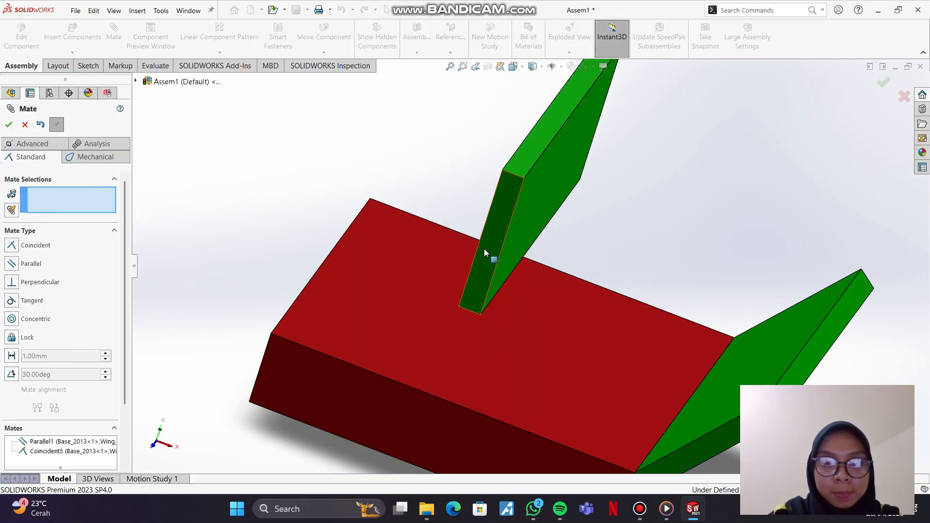
Step: Try a coincident mate between the second wing's lower front corner and the base's long top front edge, and undo it
{"action": "left_click_drag", "start_coordinate": [484, 248], "coordinate": [422, 330]}
{"action": "middle_click_drag", "start_coordinate": [537, 340], "coordinate": [576, 333]}
{"action": "mouse_move", "coordinate": [478, 287]}
{"action": "left_mouse_down"}
{"action": "mouse_move", "coordinate": [487, 297]}
{"action": "mouse_move", "coordinate": [476, 276]}
{"action": "mouse_move", "coordinate": [482, 289]}
{"action": "left_mouse_up"}
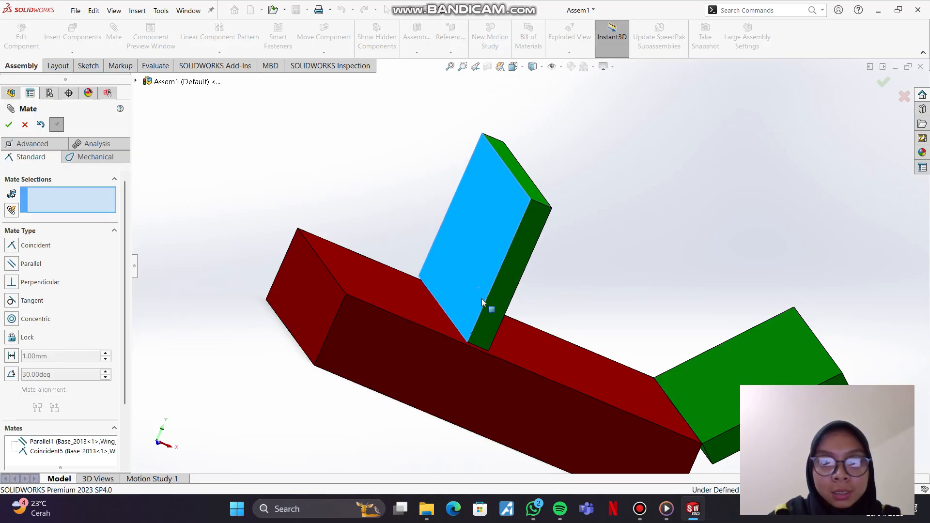
{"action": "middle_click_drag", "start_coordinate": [548, 287], "coordinate": [538, 304]}
{"action": "scroll", "coordinate": [412, 405], "scroll_direction": "down", "scroll_amount": 2}
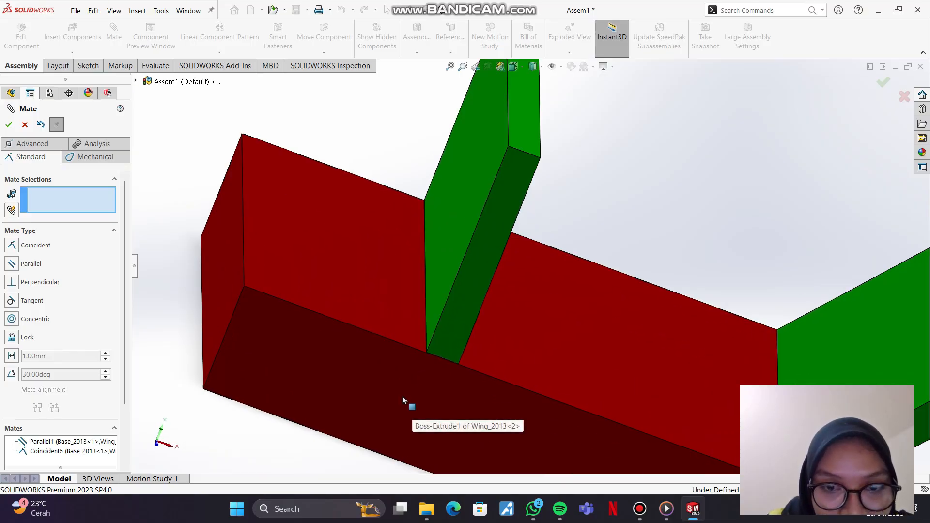
{"action": "left_click", "coordinate": [427, 354]}
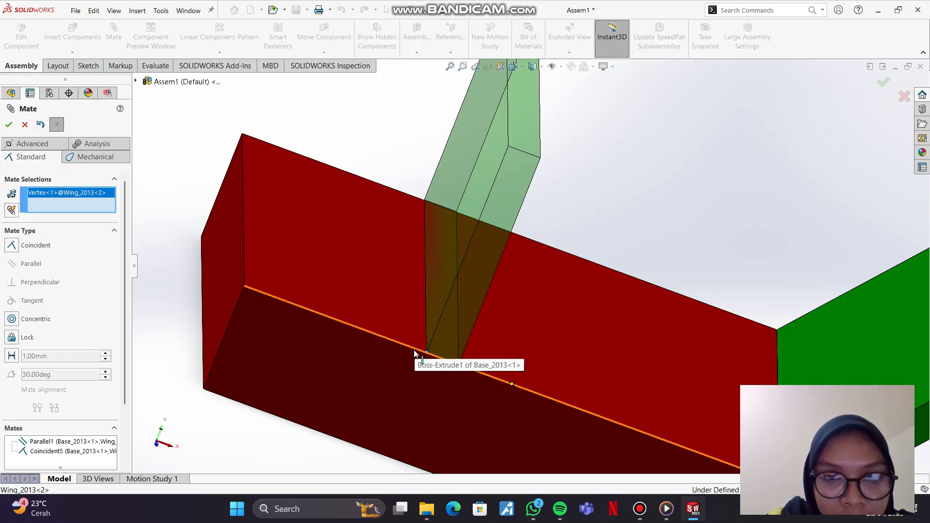
{"action": "left_click", "coordinate": [415, 354]}
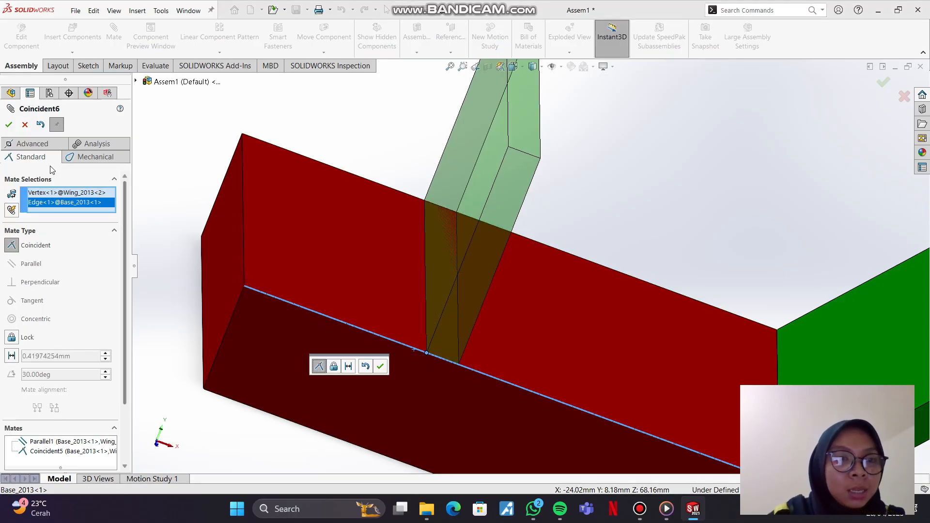
{"action": "left_click", "coordinate": [8, 125]}
{"action": "left_click_drag", "start_coordinate": [488, 261], "coordinate": [459, 312]}
{"action": "key", "text": "ctrl+z"}
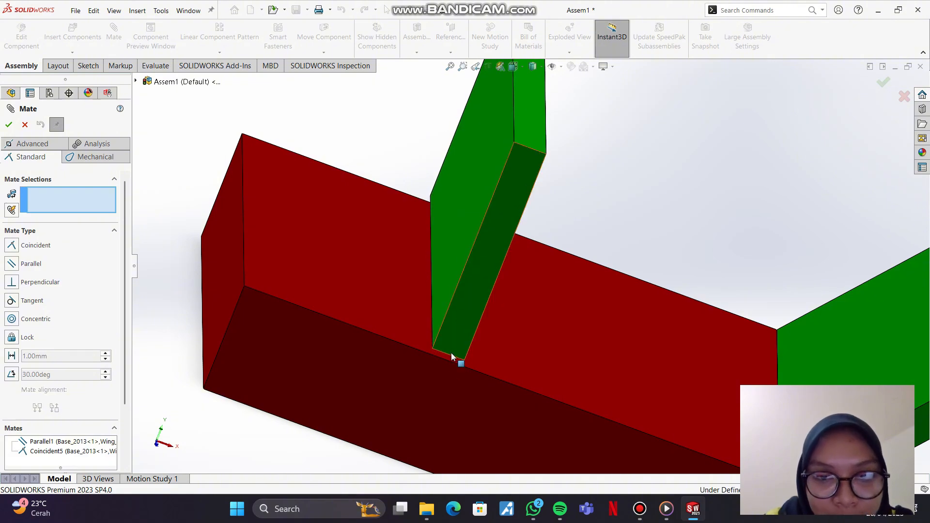
Step: Make the second wing's short lower front edge coincident with the base's long top front edge, and finish mating
{"action": "left_click", "coordinate": [449, 355]}
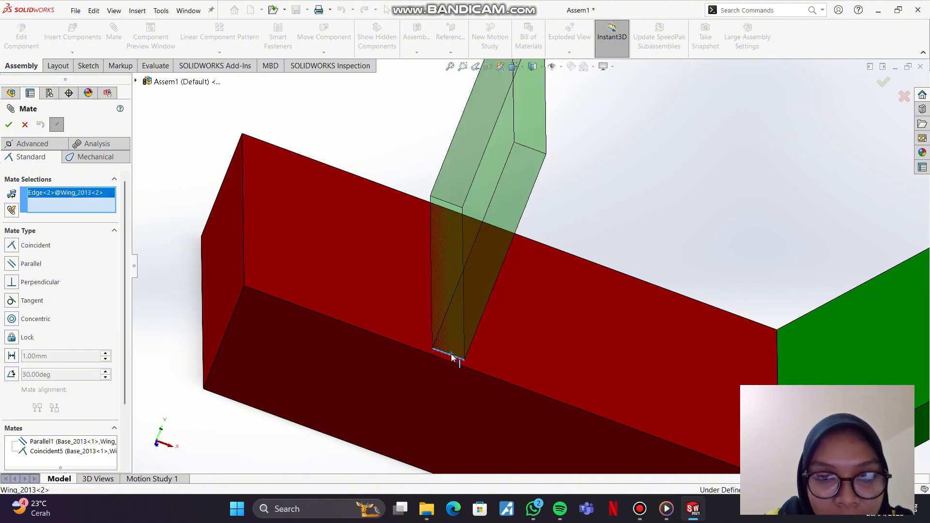
{"action": "left_click", "coordinate": [447, 363]}
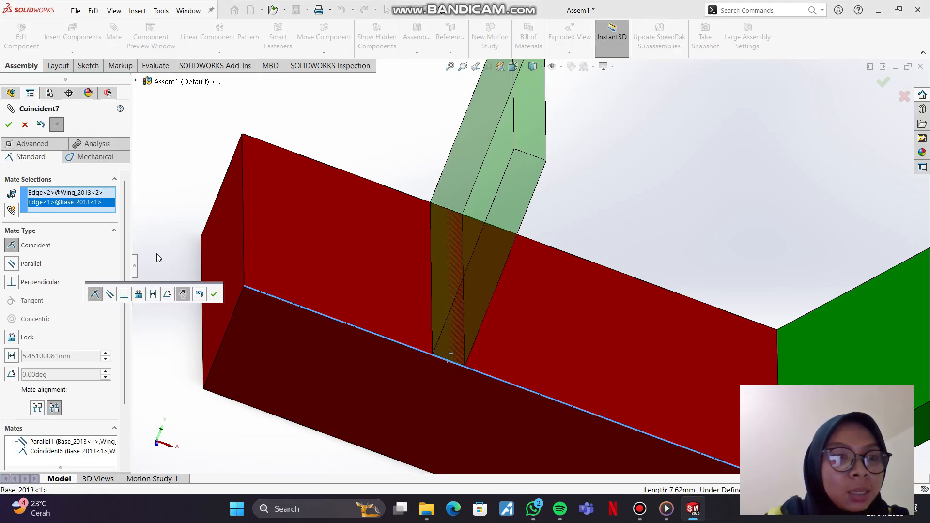
{"action": "left_click", "coordinate": [9, 125]}
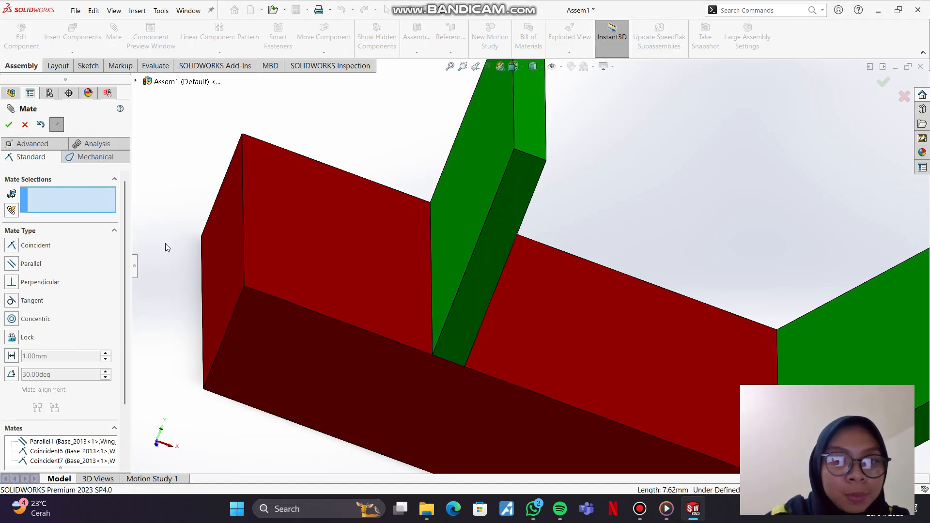
{"action": "left_click_drag", "start_coordinate": [435, 288], "coordinate": [451, 433]}
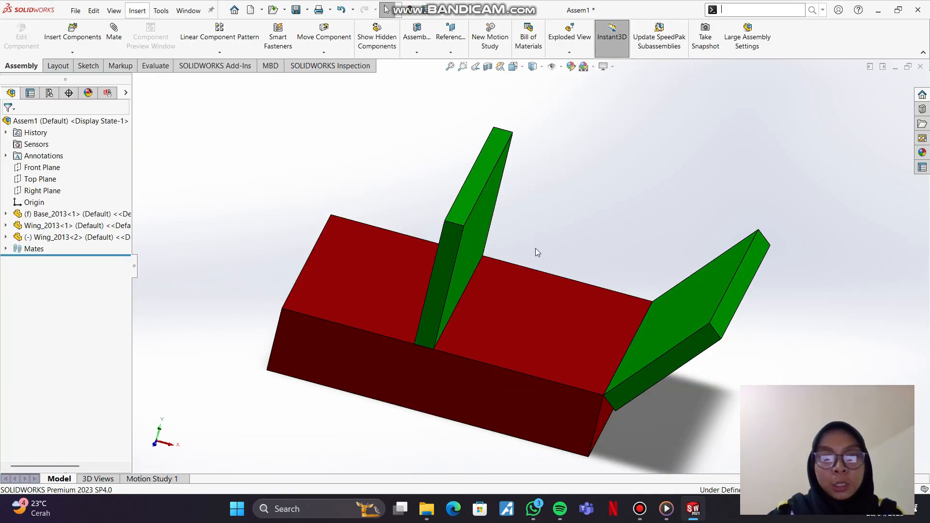
Step: Add a 1 in distance mate between the second wing's broad face and the first wing's edge along the base
{"action": "left_click", "coordinate": [113, 34]}
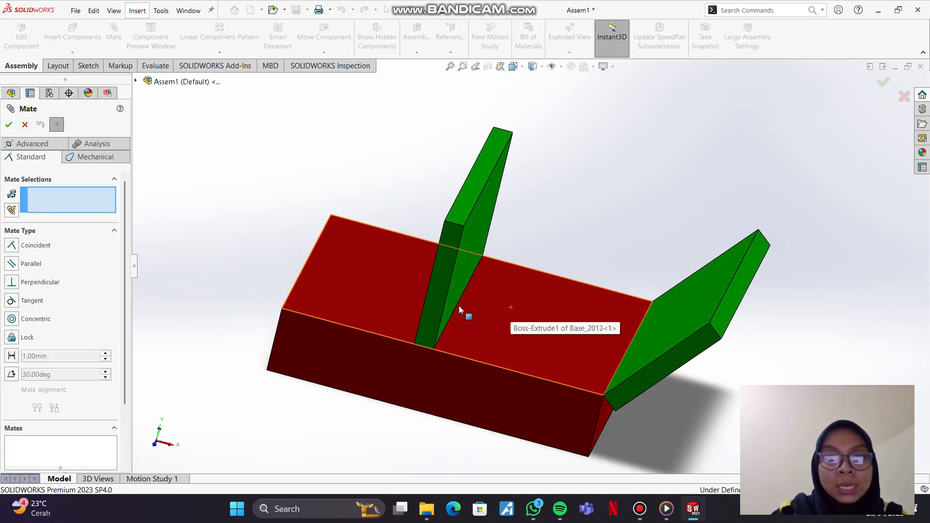
{"action": "left_click", "coordinate": [464, 263]}
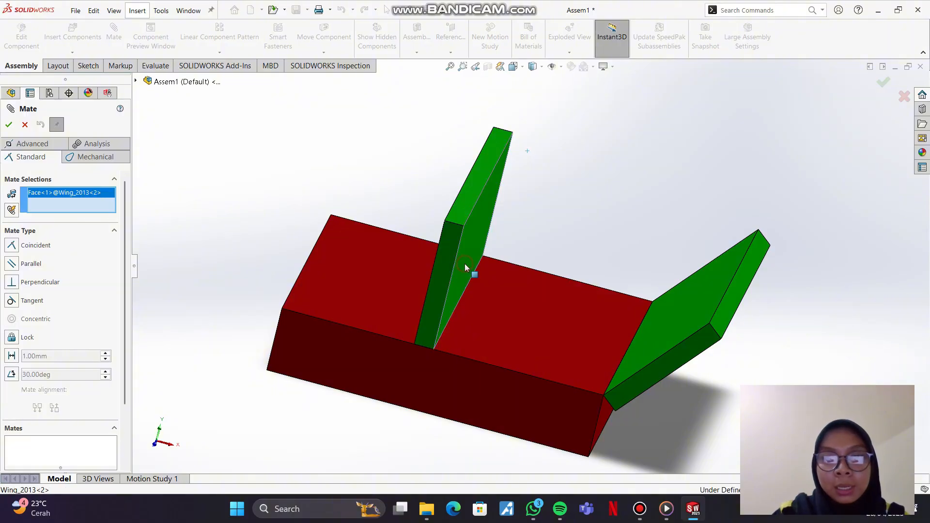
{"action": "left_click", "coordinate": [632, 341]}
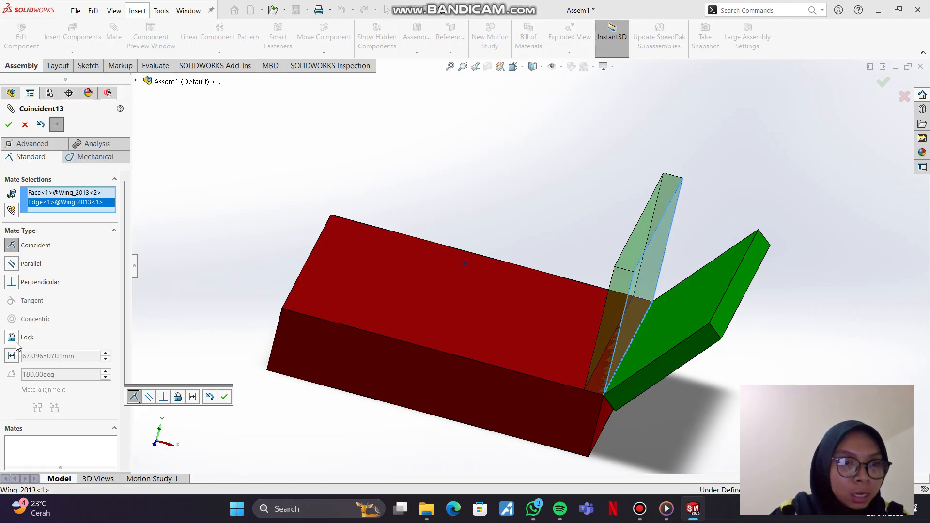
{"action": "left_click", "coordinate": [12, 356]}
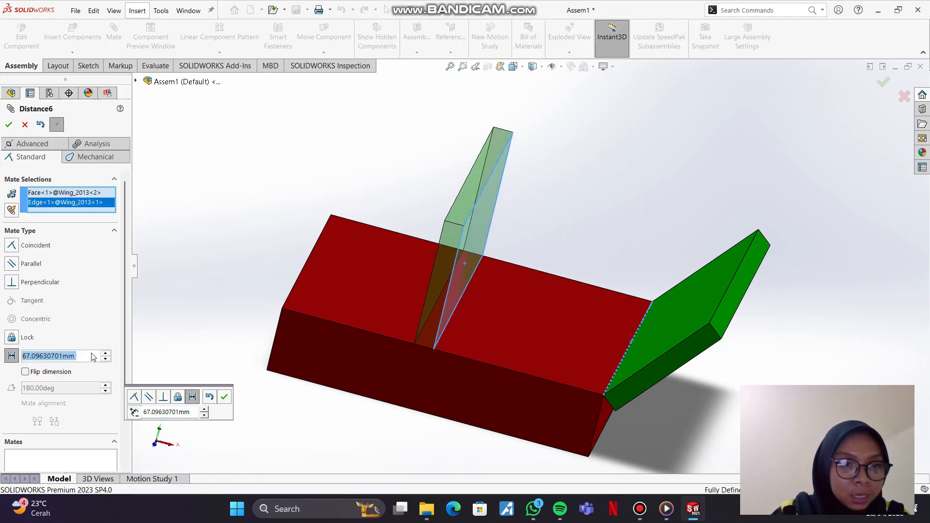
{"action": "type", "text": "1"}
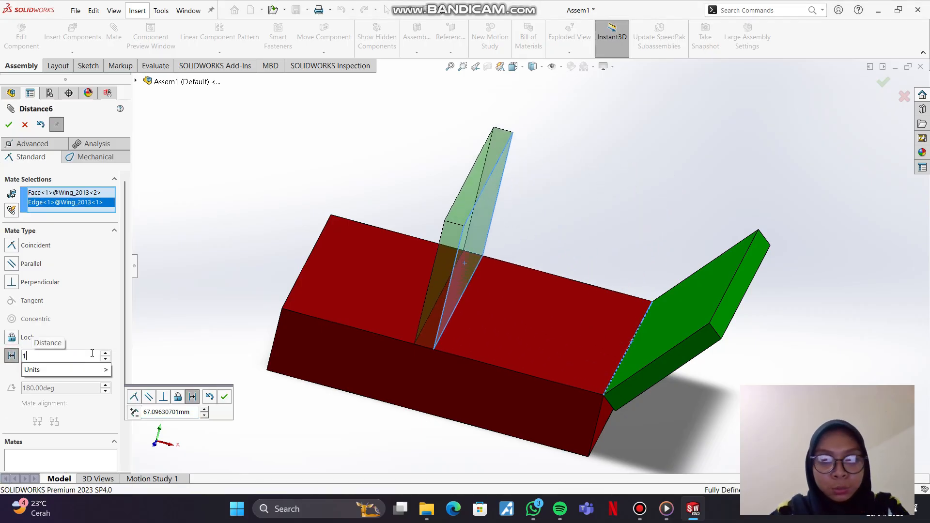
{"action": "type", "text": "in"}
{"action": "key", "text": "Return"}
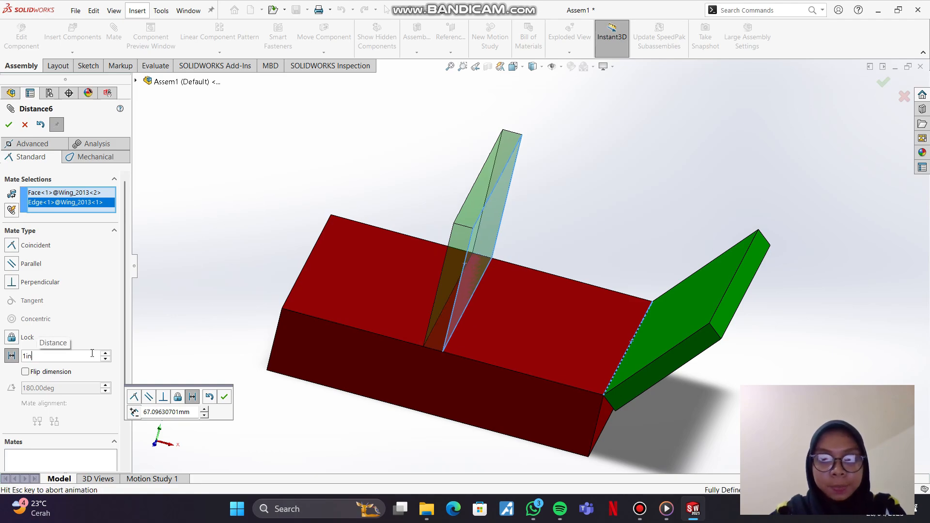
{"action": "left_click", "coordinate": [9, 125]}
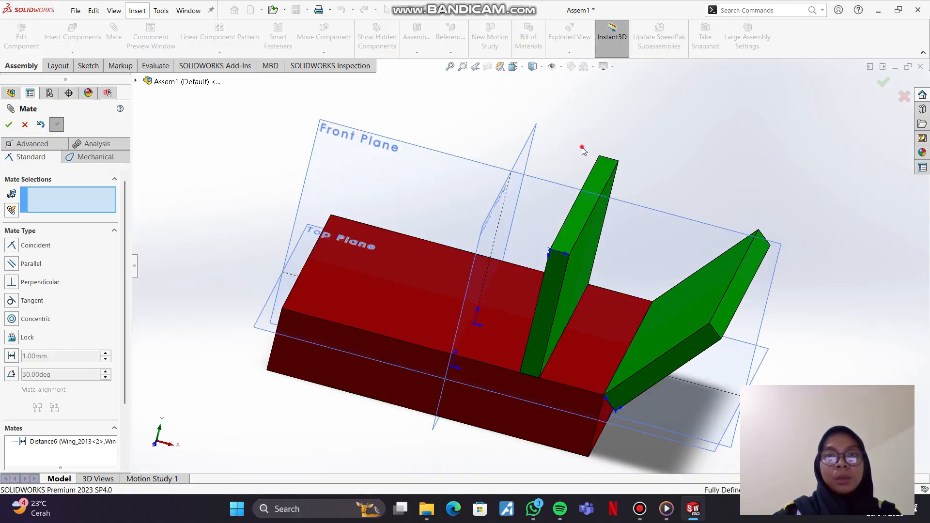
Step: Inspect the spacing between the two wings from a preset angled top-front viewing direction
{"action": "left_click", "coordinate": [523, 68]}
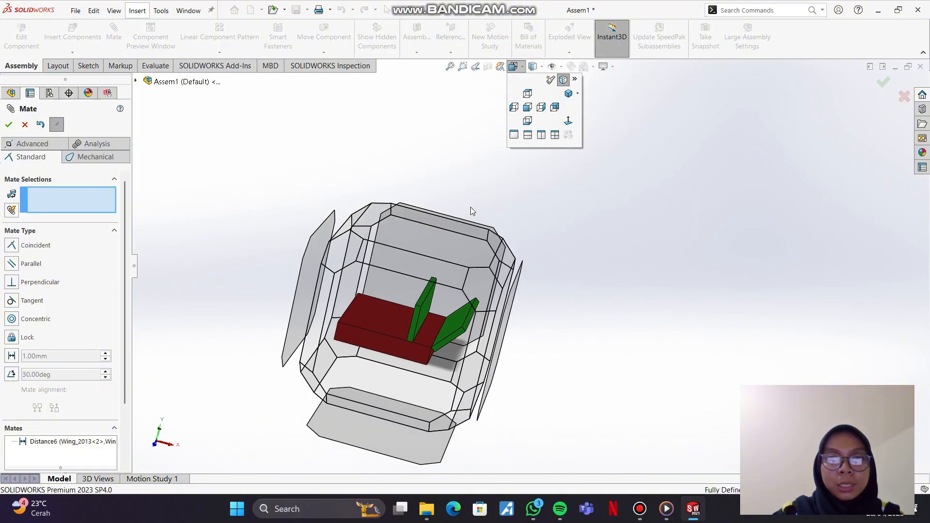
{"action": "left_click", "coordinate": [429, 269]}
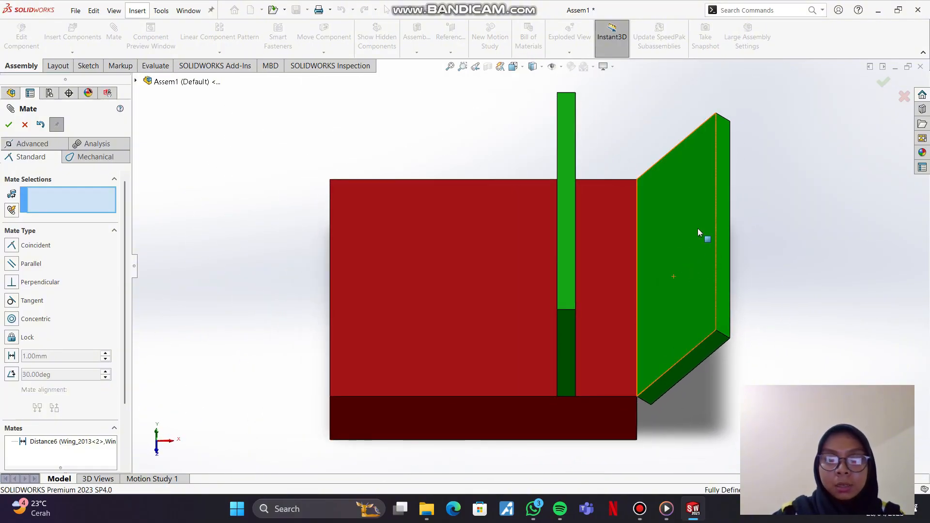
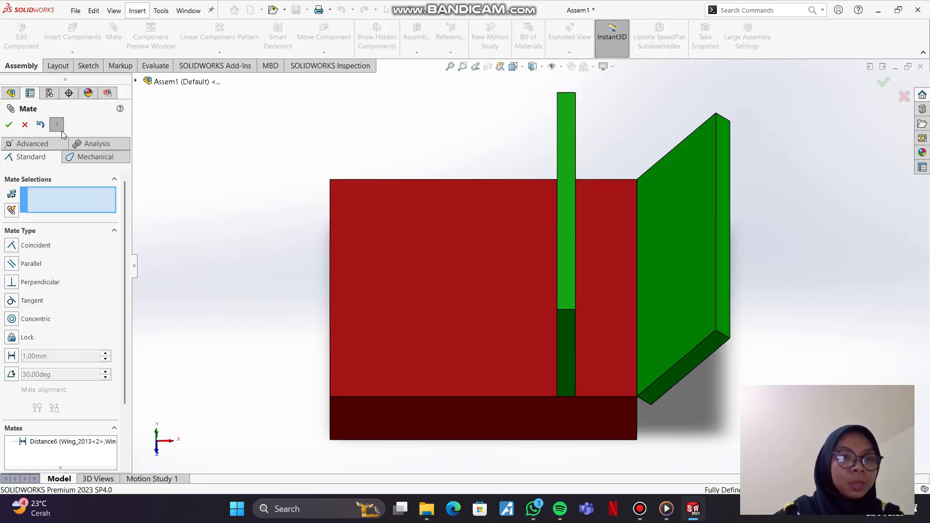
Step: Leave the mate command and list the assembly's mates in a wider feature tree
{"action": "left_click", "coordinate": [24, 125]}
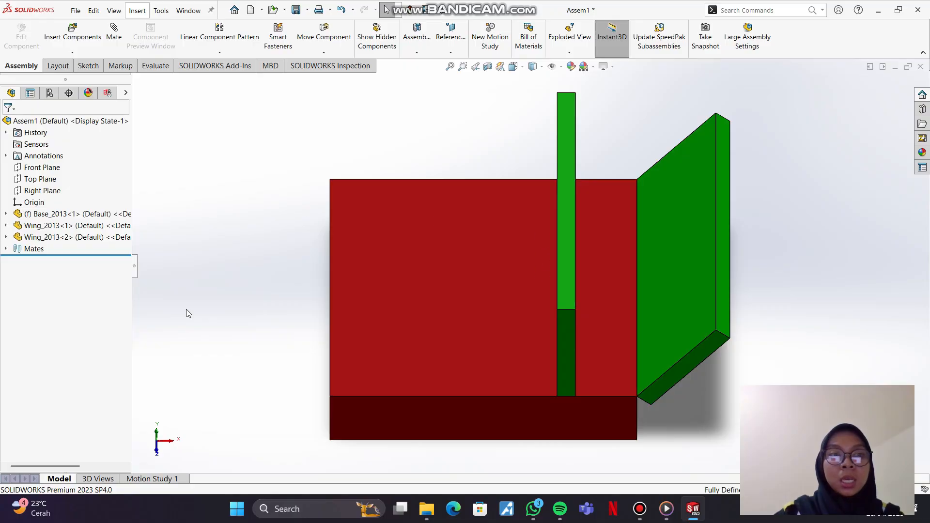
{"action": "left_click", "coordinate": [34, 249]}
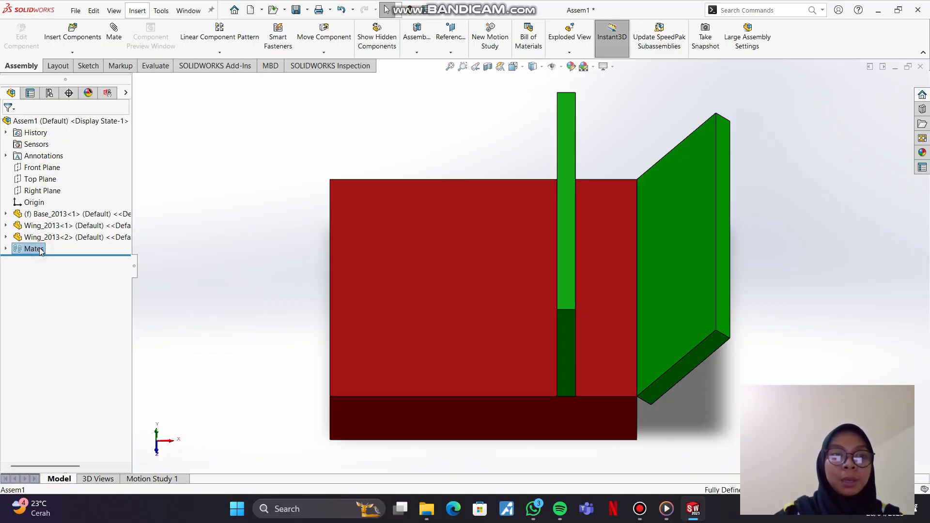
{"action": "right_click", "coordinate": [40, 251]}
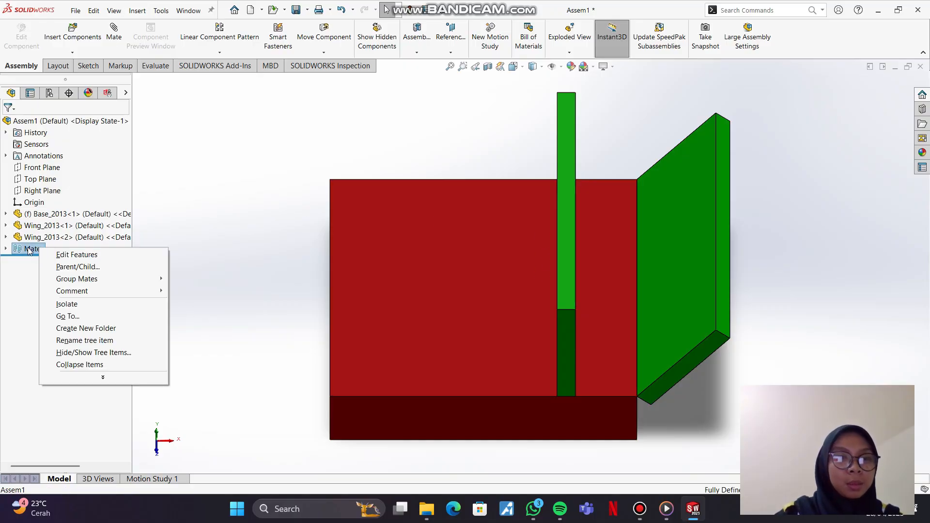
{"action": "left_click", "coordinate": [25, 250]}
{"action": "left_click", "coordinate": [5, 250]}
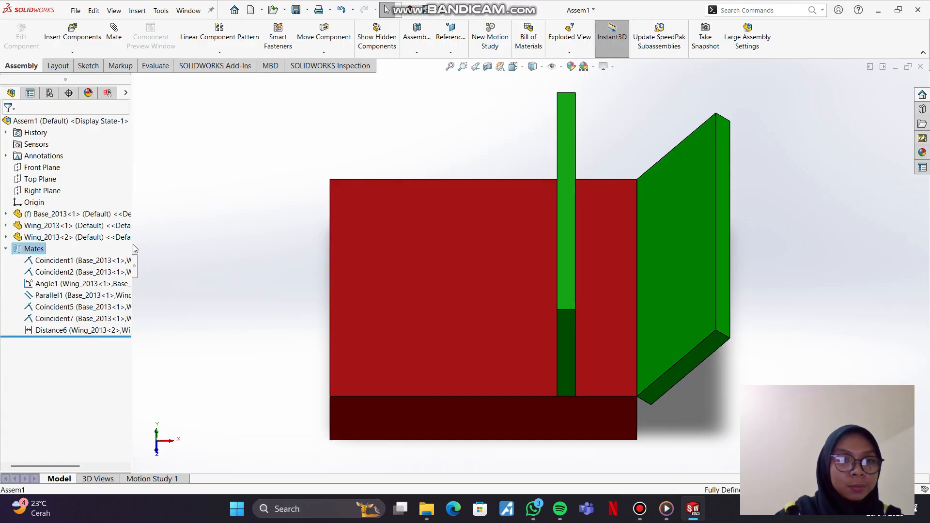
{"action": "left_click_drag", "start_coordinate": [131, 245], "coordinate": [152, 246]}
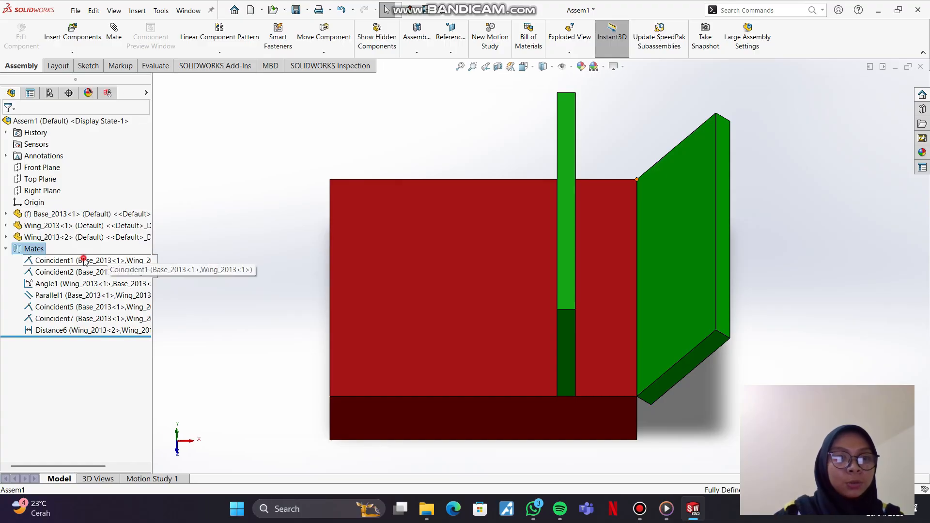
Step: Delete the Coincident1 mate between the base and the first wing
{"action": "left_click", "coordinate": [85, 261]}
{"action": "right_click", "coordinate": [85, 262]}
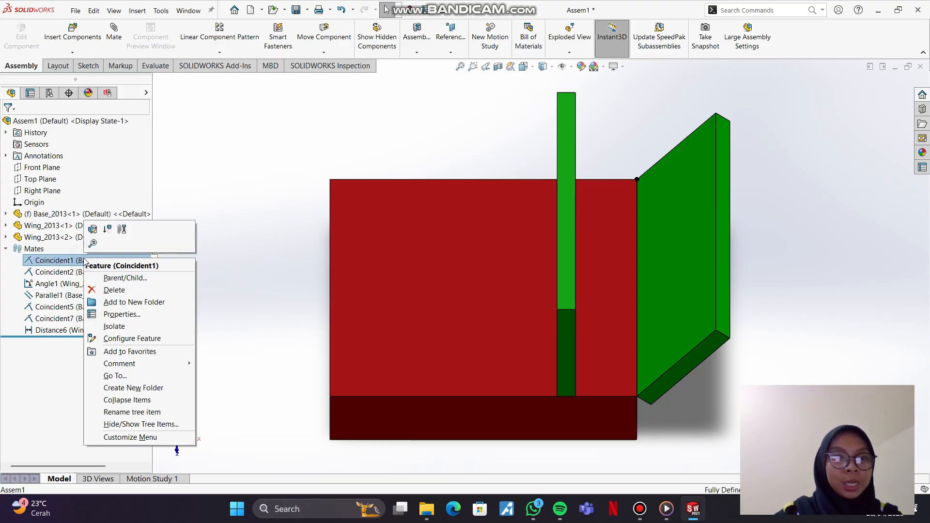
{"action": "left_click", "coordinate": [108, 291]}
{"action": "left_click", "coordinate": [522, 192]}
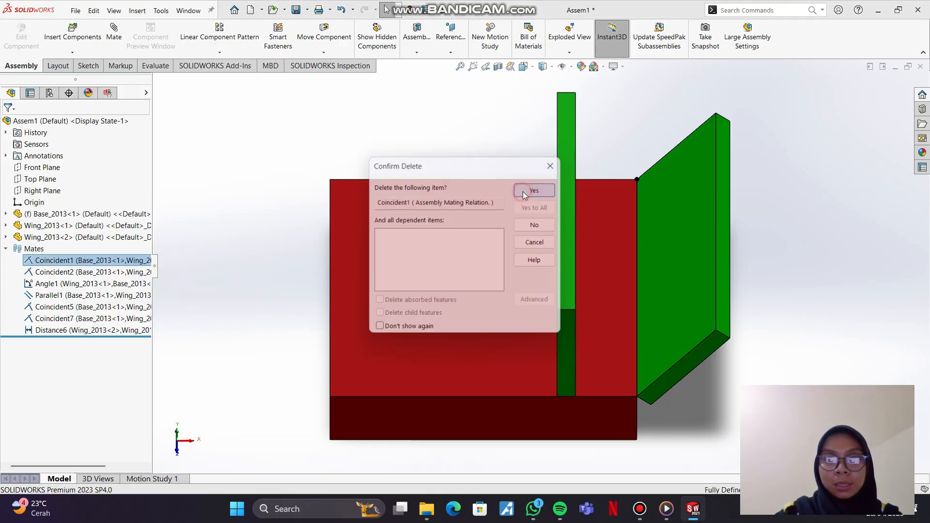
Step: Test how far the first wing can move relative to the base with its remaining mates
{"action": "left_click_drag", "start_coordinate": [706, 188], "coordinate": [694, 258]}
{"action": "middle_click_drag", "start_coordinate": [673, 292], "coordinate": [702, 268]}
{"action": "left_click_drag", "start_coordinate": [702, 268], "coordinate": [682, 310]}
{"action": "left_click", "coordinate": [670, 341]}
{"action": "middle_click_drag", "start_coordinate": [675, 338], "coordinate": [696, 253]}
Step: View the first wing's mates and suppress its Coincident2 mate with the base
{"action": "right_click", "coordinate": [693, 250]}
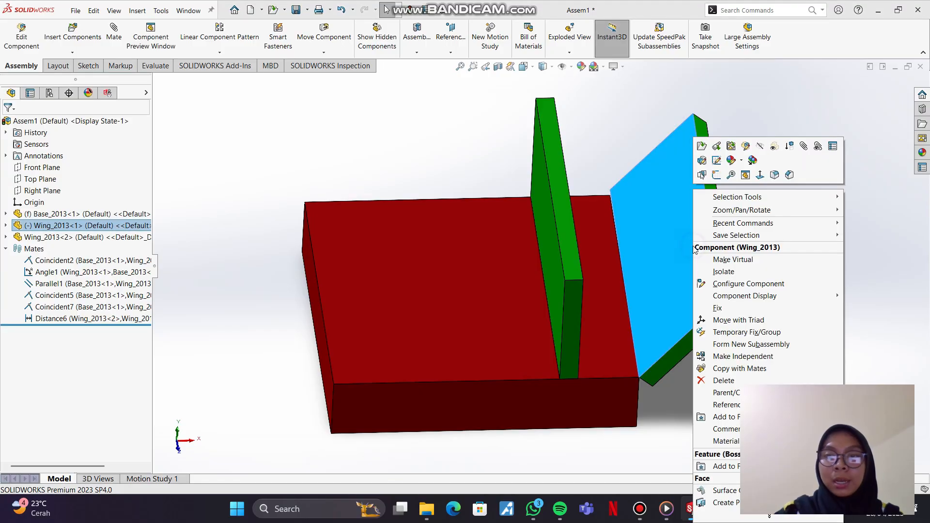
{"action": "left_click", "coordinate": [813, 147]}
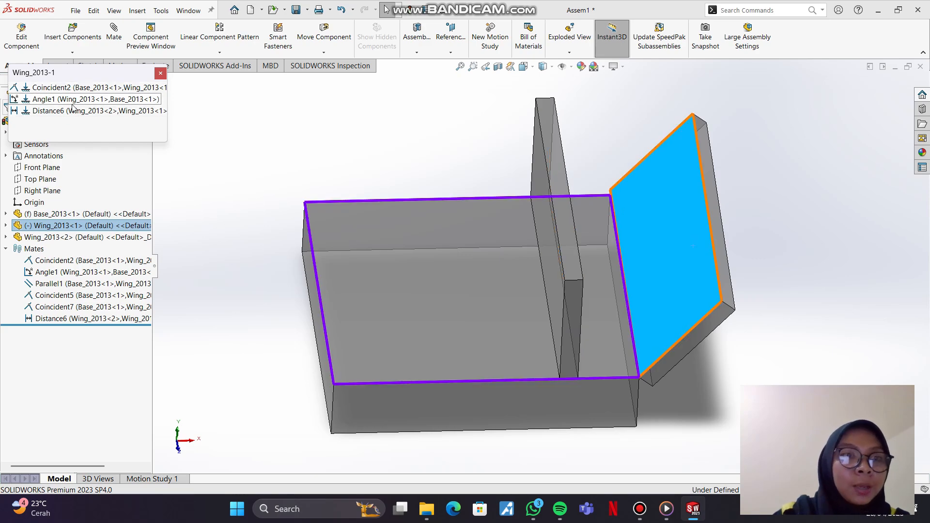
{"action": "right_click", "coordinate": [78, 89]}
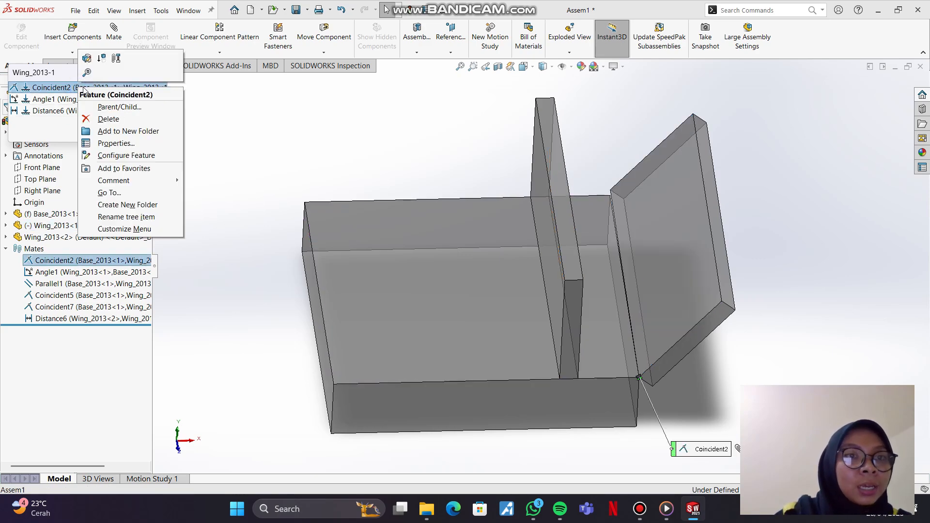
{"action": "left_click", "coordinate": [101, 59]}
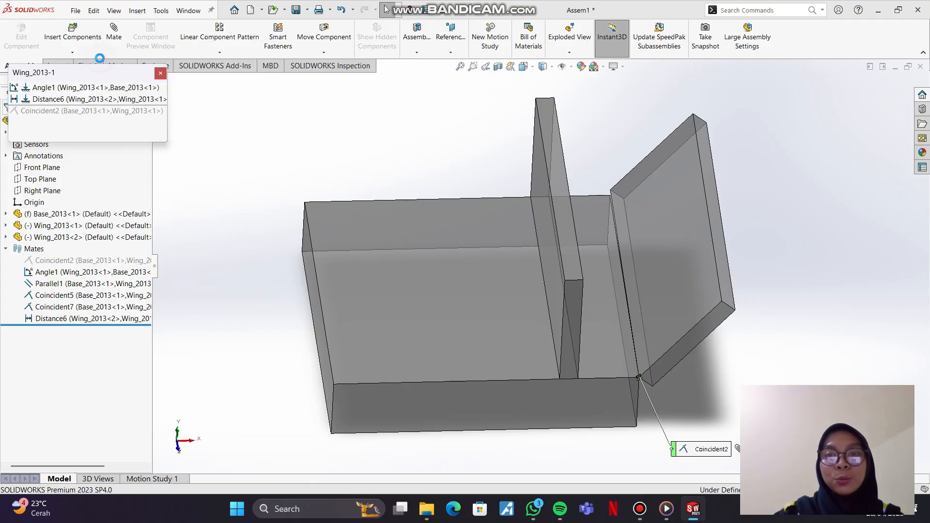
Step: Unsuppress the first wing's Coincident2 mate and close its mate list
{"action": "right_click", "coordinate": [88, 110]}
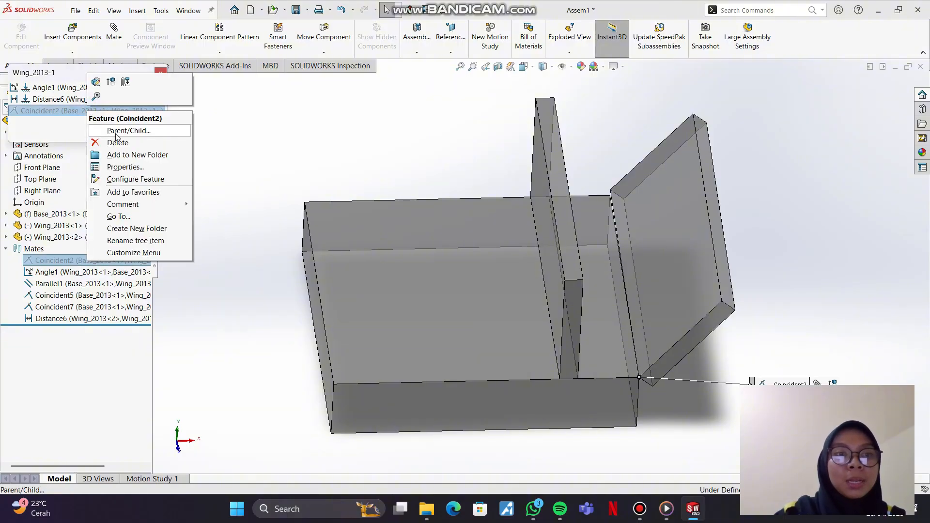
{"action": "left_click", "coordinate": [107, 87]}
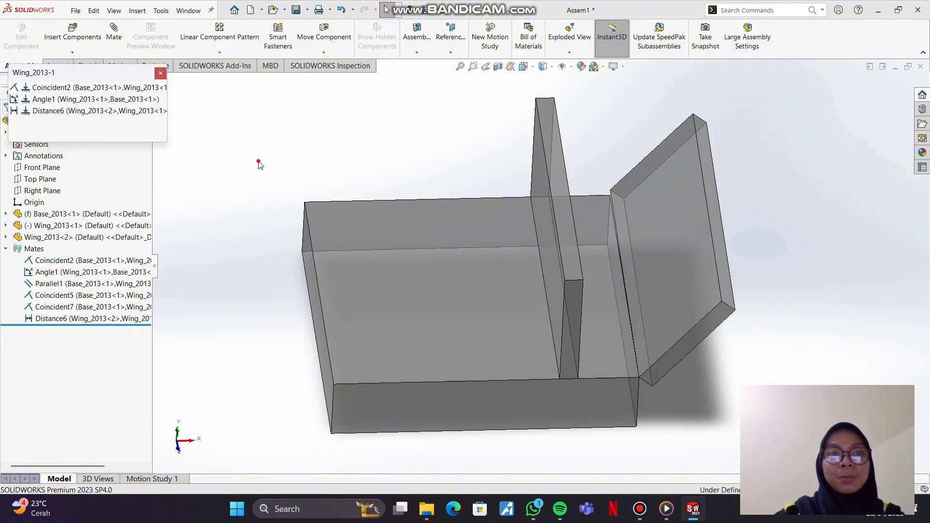
{"action": "left_click", "coordinate": [160, 73]}
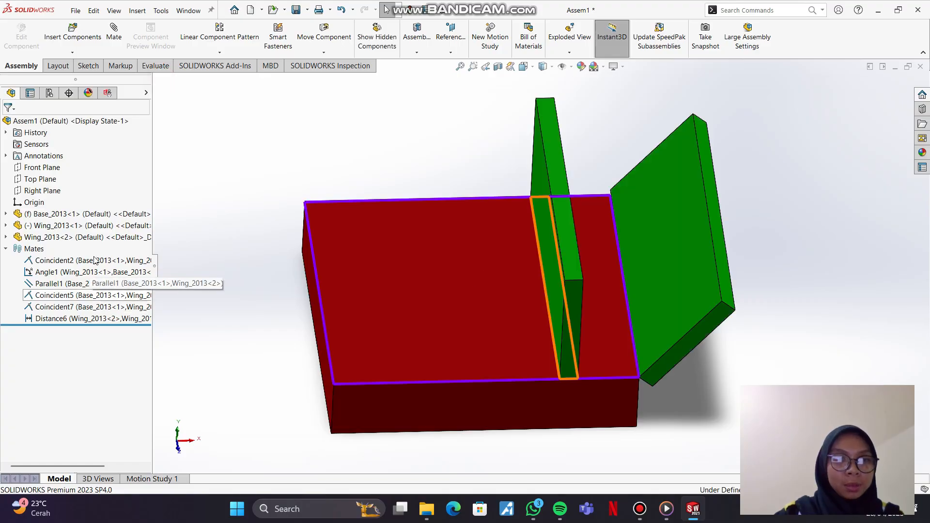
{"action": "left_click", "coordinate": [96, 264]}
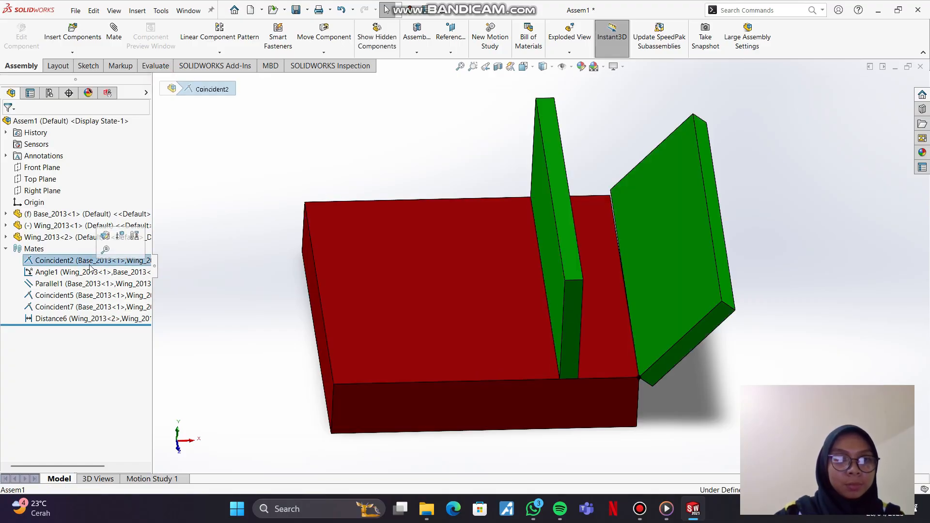
{"action": "left_click", "coordinate": [175, 241]}
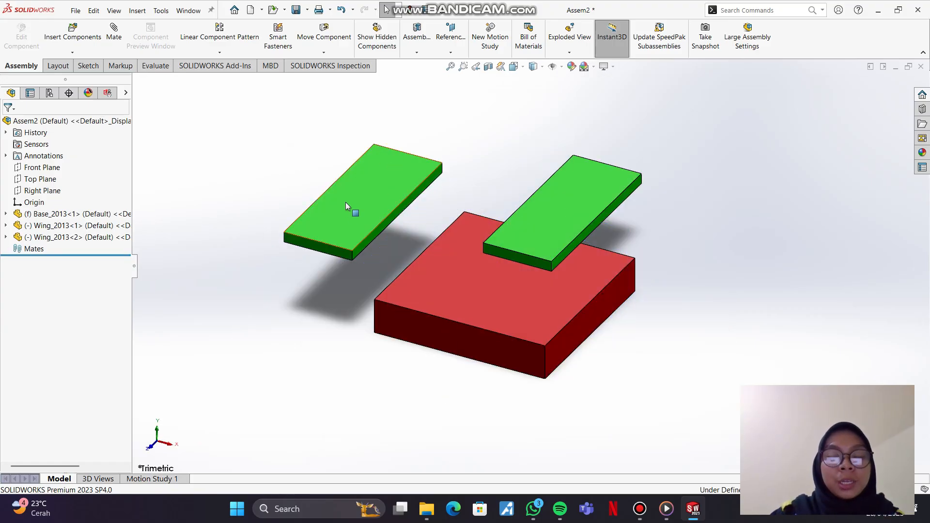
Step: In Assem2, reposition the first wing and freely rotate both wings into tilted orientations with Rotate Component
{"action": "left_click_drag", "start_coordinate": [345, 202], "coordinate": [333, 205]}
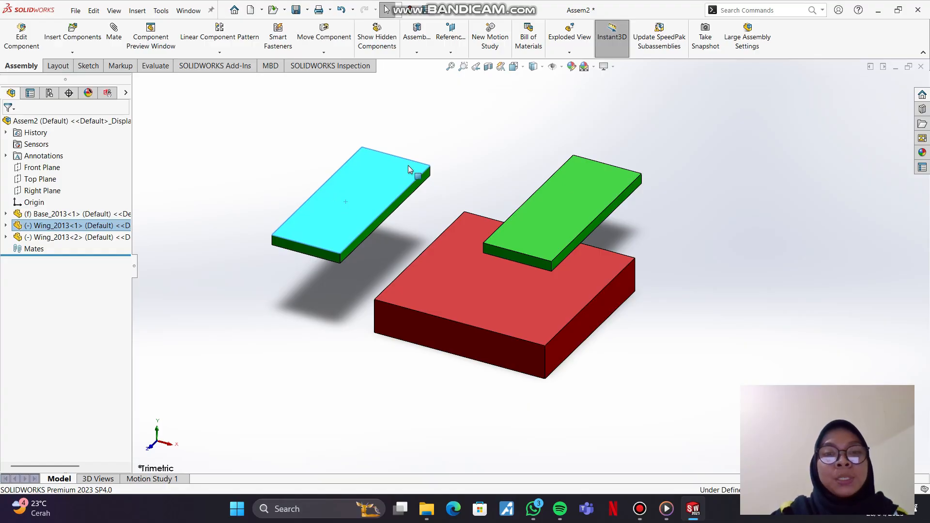
{"action": "left_click_drag", "start_coordinate": [382, 186], "coordinate": [397, 172]}
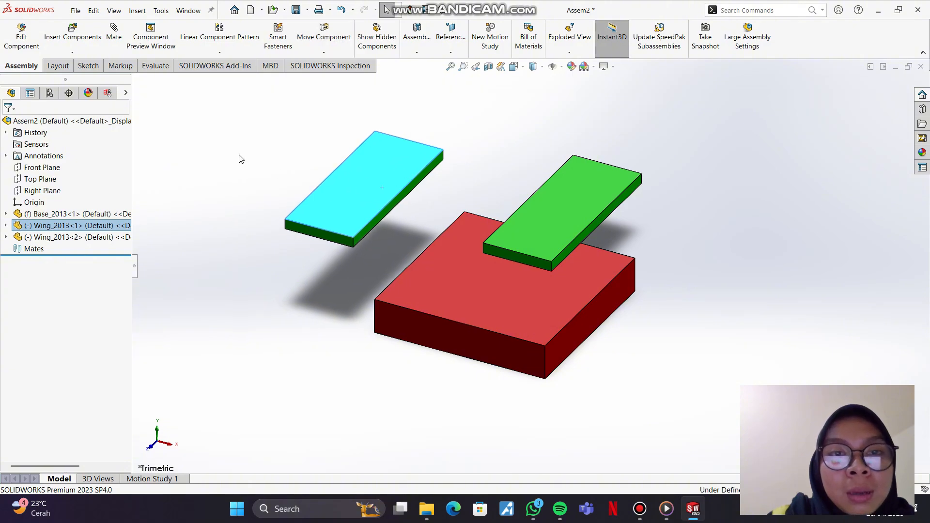
{"action": "left_click", "coordinate": [322, 37]}
{"action": "left_click", "coordinate": [323, 52]}
{"action": "left_click", "coordinate": [315, 75]}
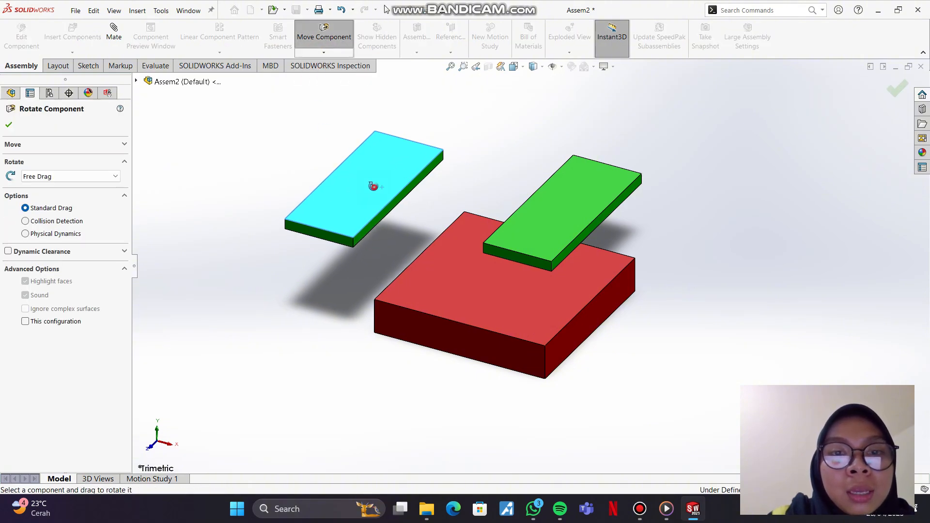
{"action": "left_click_drag", "start_coordinate": [372, 182], "coordinate": [442, 258]}
{"action": "mouse_move", "coordinate": [540, 209]}
{"action": "left_mouse_down"}
{"action": "mouse_move", "coordinate": [529, 245]}
{"action": "mouse_move", "coordinate": [567, 197]}
{"action": "mouse_move", "coordinate": [574, 222]}
{"action": "mouse_move", "coordinate": [526, 211]}
{"action": "mouse_move", "coordinate": [565, 222]}
{"action": "mouse_move", "coordinate": [544, 219]}
{"action": "left_mouse_up"}
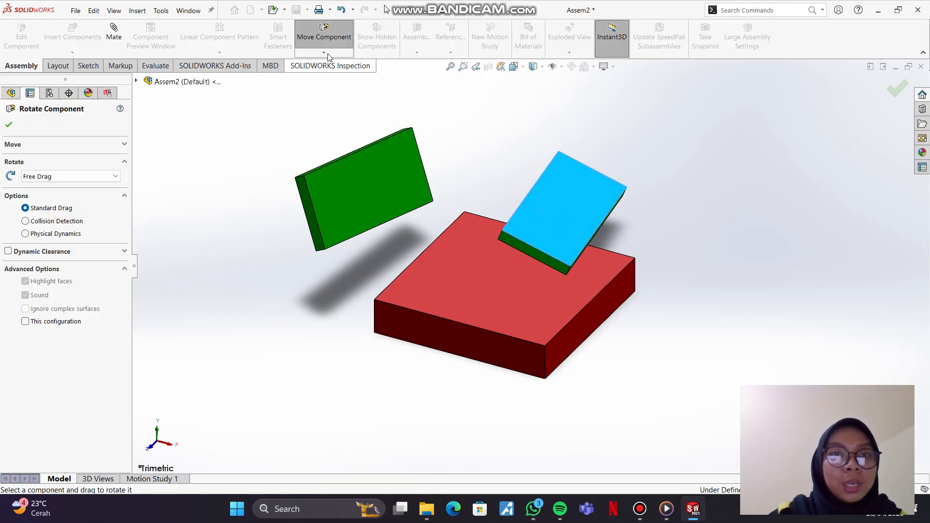
{"action": "left_click", "coordinate": [323, 34]}
{"action": "left_click", "coordinate": [324, 53]}
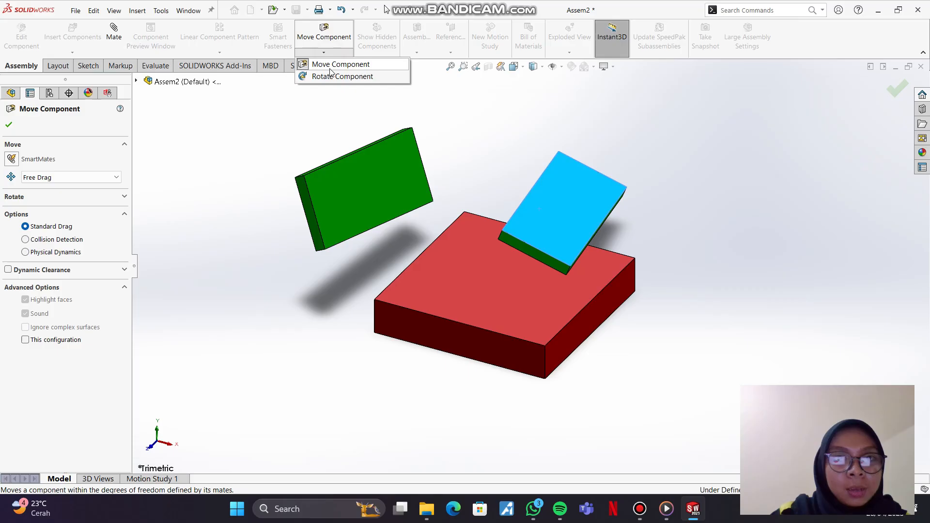
{"action": "left_click", "coordinate": [266, 113]}
{"action": "left_click", "coordinate": [8, 126]}
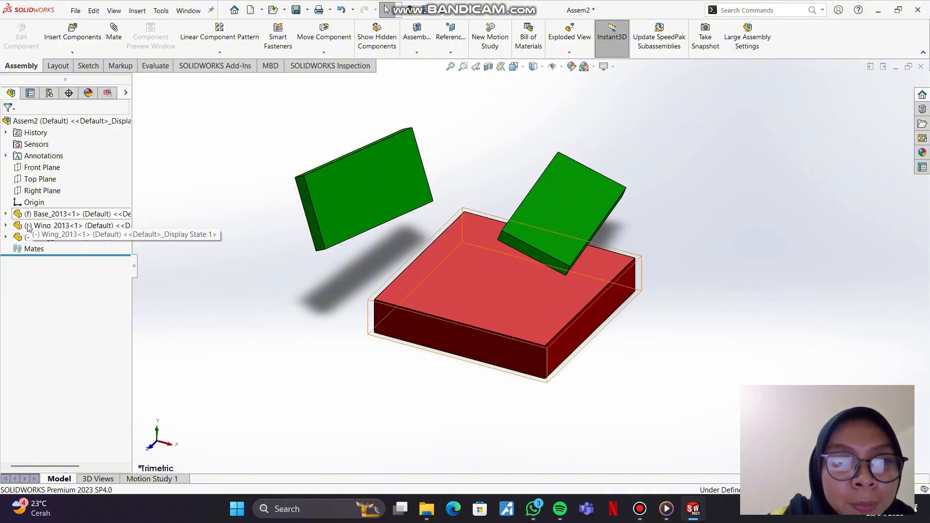
Step: Try to move the fixed base component
{"action": "left_click", "coordinate": [467, 289]}
{"action": "left_click_drag", "start_coordinate": [449, 324], "coordinate": [442, 325]}
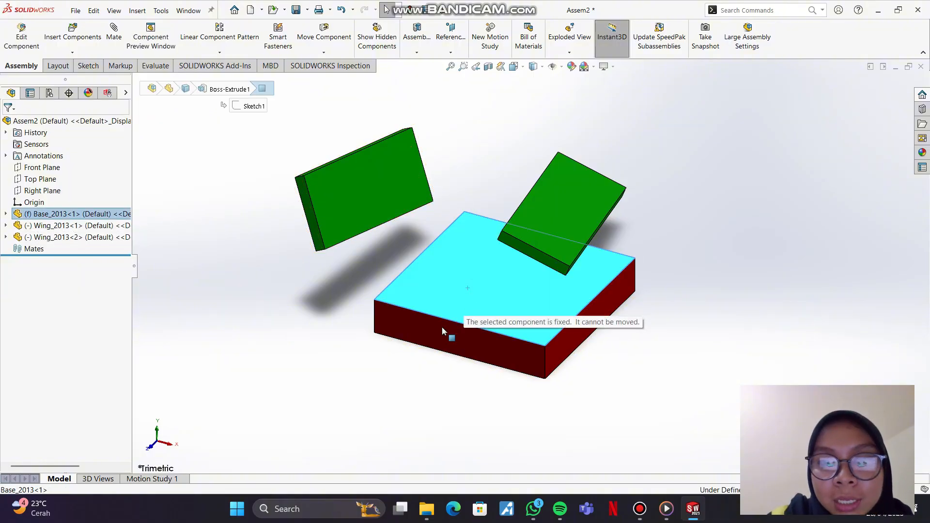
{"action": "left_click", "coordinate": [387, 372]}
{"action": "left_click_drag", "start_coordinate": [492, 289], "coordinate": [478, 307]}
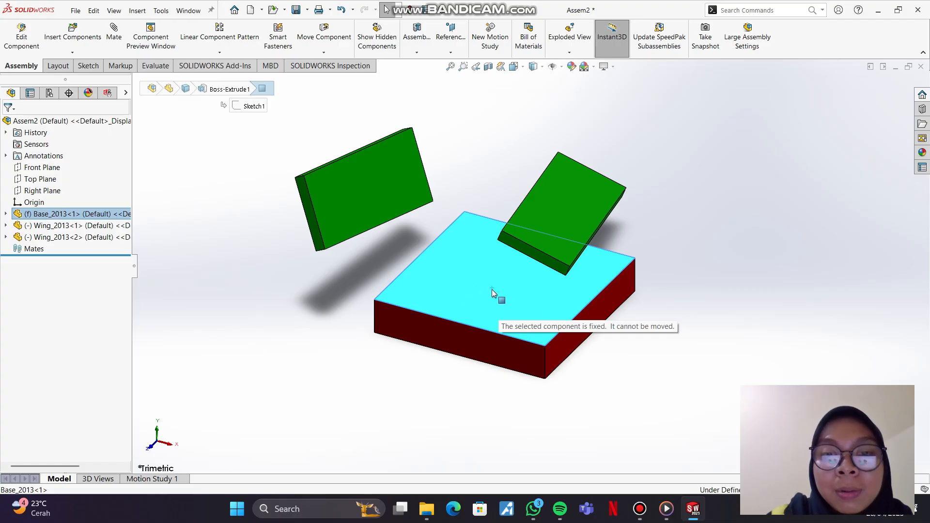
{"action": "left_click", "coordinate": [287, 323]}
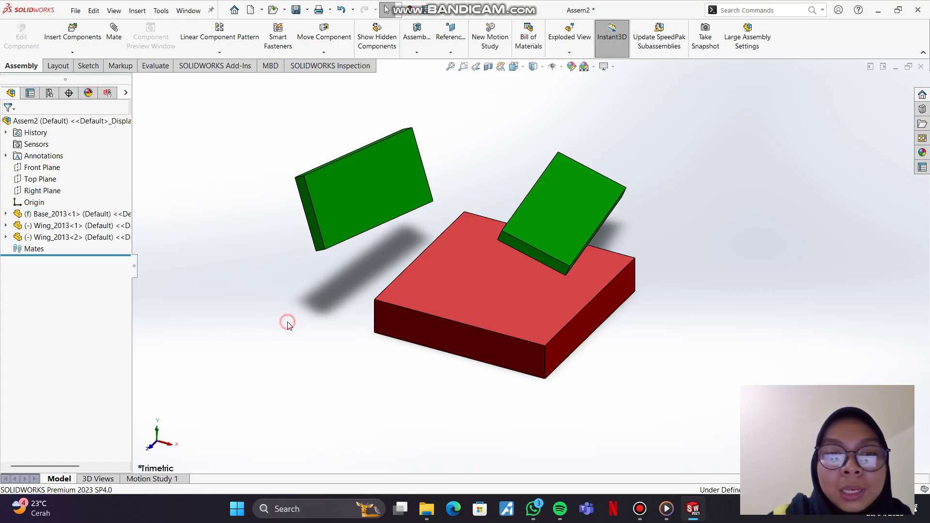
Step: Move both wings outward and upward, away from the base
{"action": "left_click", "coordinate": [349, 201]}
{"action": "left_click_drag", "start_coordinate": [363, 189], "coordinate": [314, 208]}
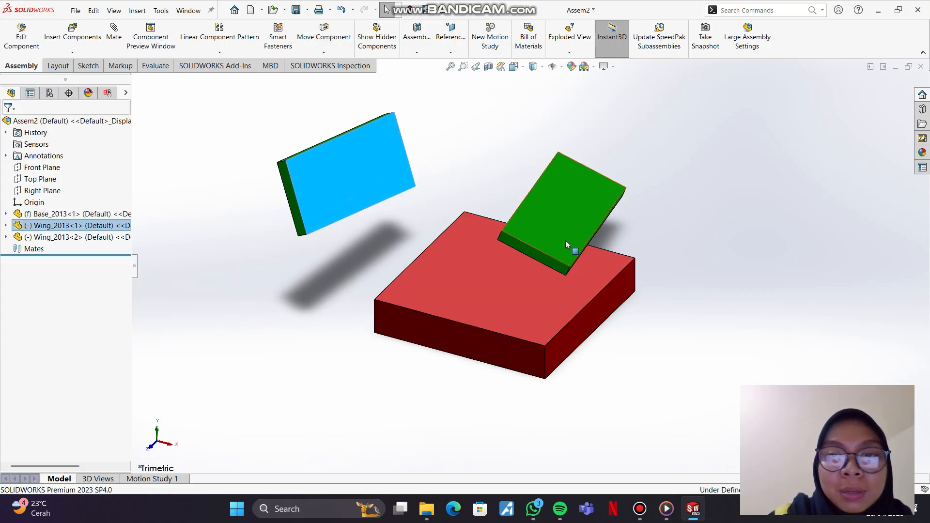
{"action": "left_click_drag", "start_coordinate": [566, 242], "coordinate": [600, 211]}
{"action": "left_click", "coordinate": [280, 322]}
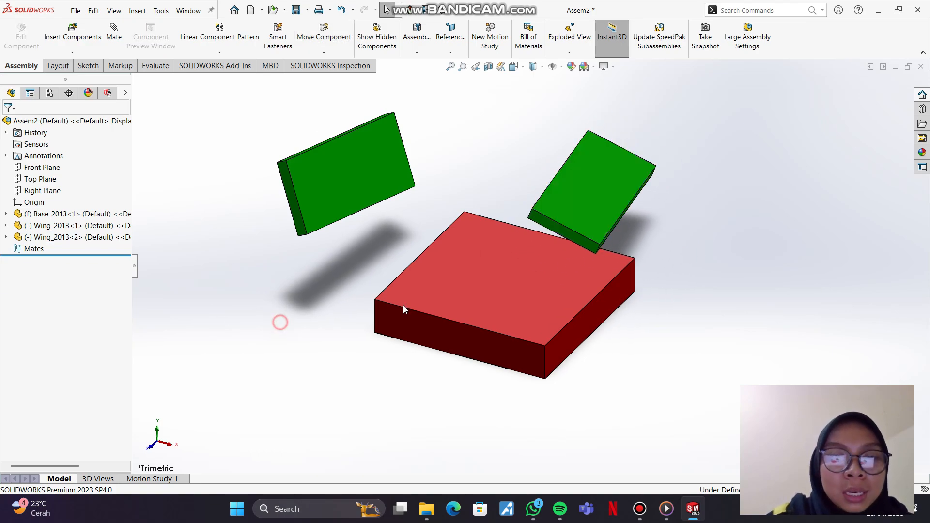
Step: Float the base, move it slightly away from the wings, and fix it at its new position
{"action": "left_click", "coordinate": [472, 290]}
{"action": "right_click", "coordinate": [472, 289]}
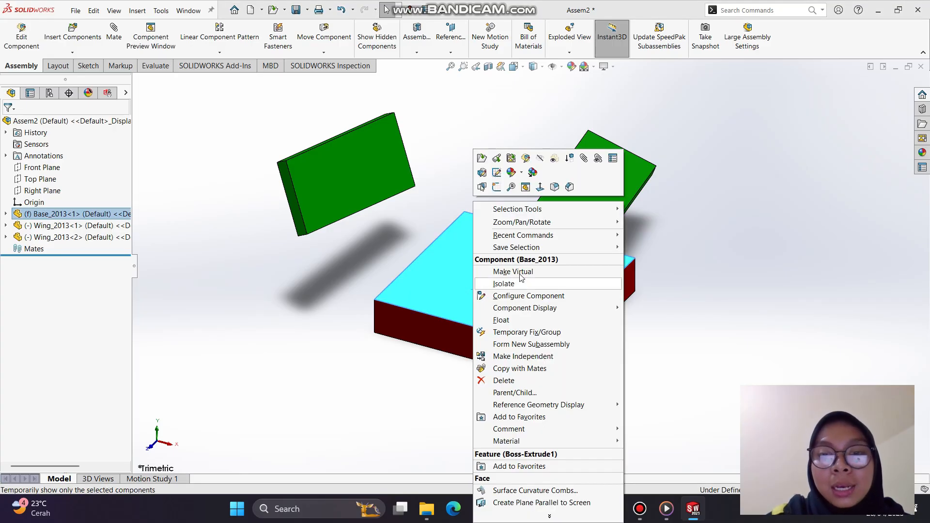
{"action": "left_click", "coordinate": [523, 322]}
{"action": "left_click_drag", "start_coordinate": [502, 295], "coordinate": [491, 312]}
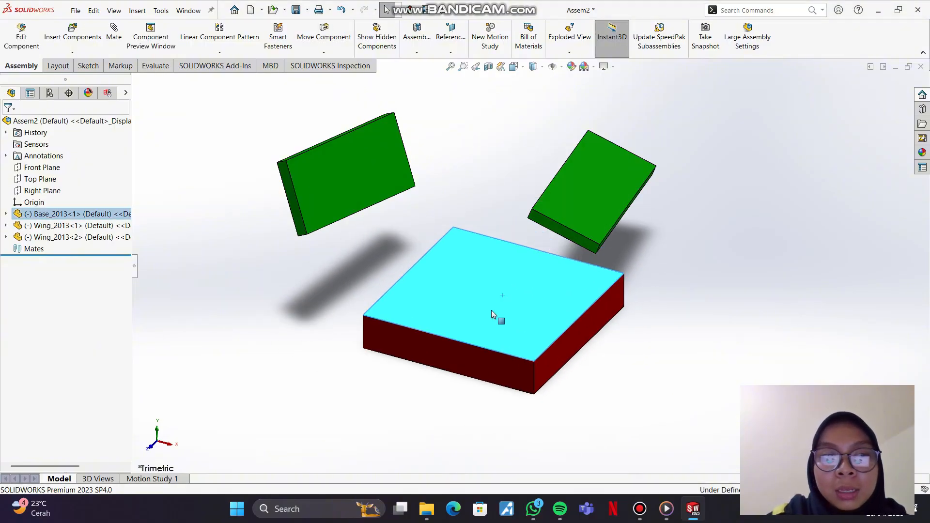
{"action": "left_click", "coordinate": [212, 277]}
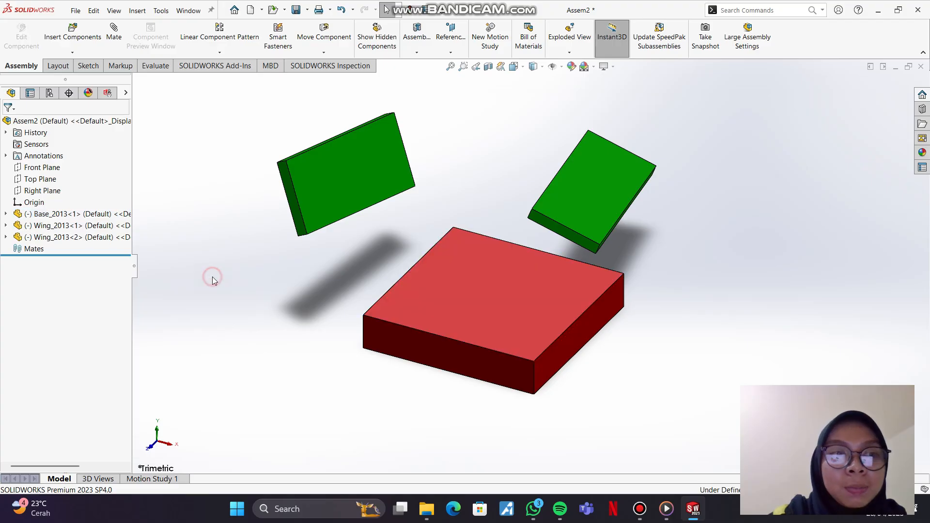
{"action": "right_click", "coordinate": [450, 298]}
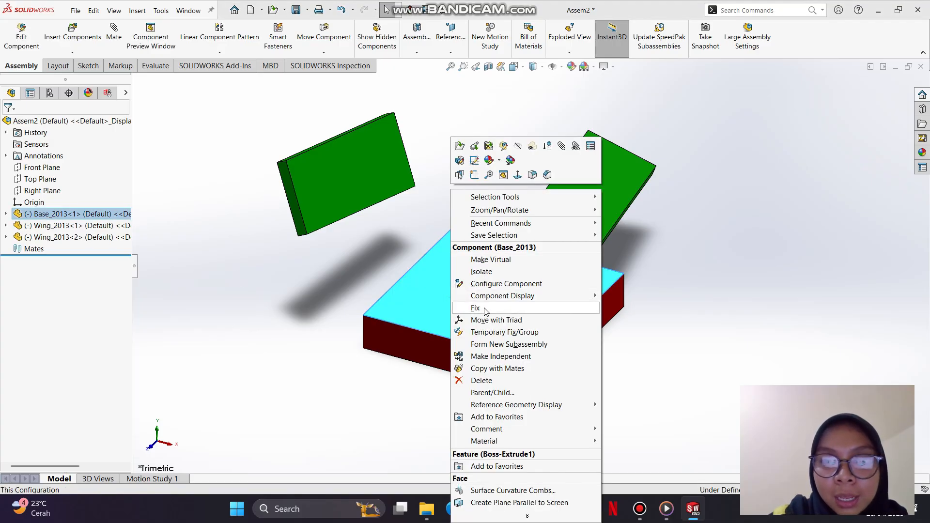
{"action": "left_click", "coordinate": [485, 310]}
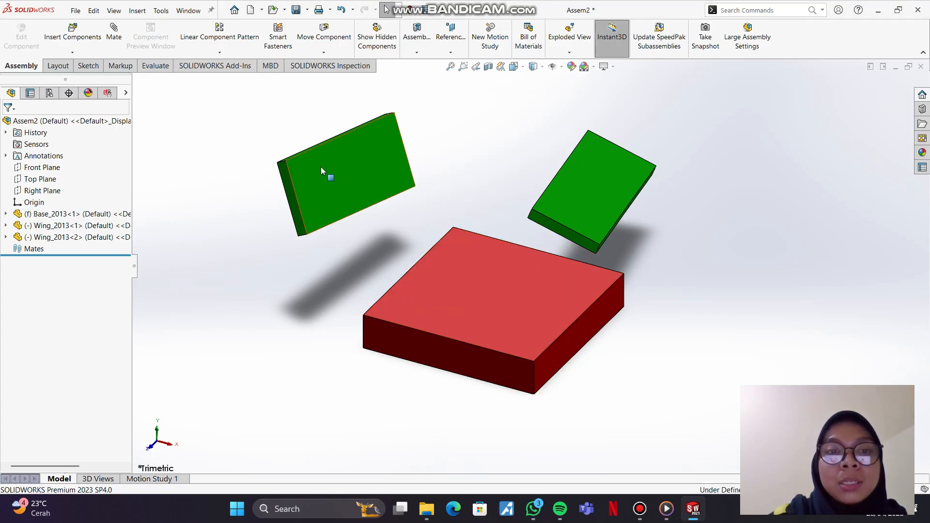
Step: Move the first wing lower beside the base and shift the second wing slightly upward
{"action": "left_click_drag", "start_coordinate": [321, 167], "coordinate": [298, 199]}
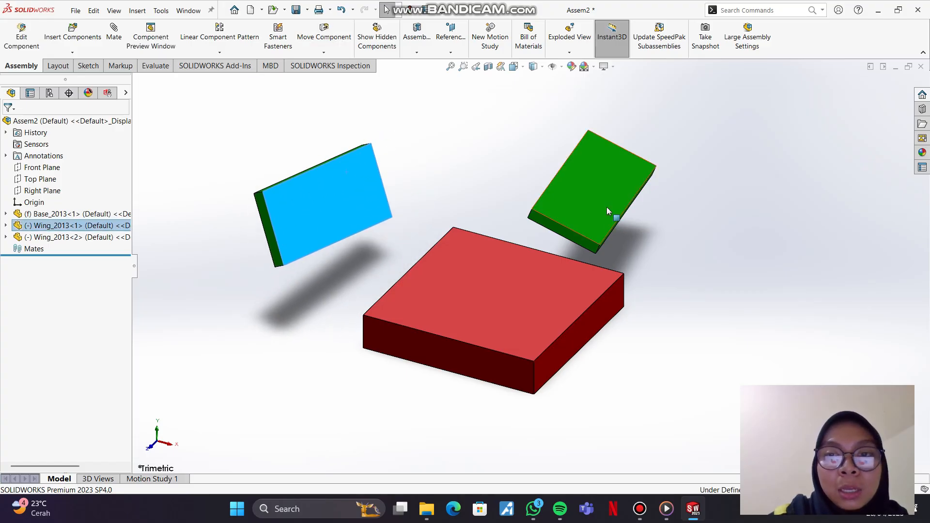
{"action": "left_click_drag", "start_coordinate": [606, 208], "coordinate": [610, 202]}
{"action": "left_click", "coordinate": [284, 300]}
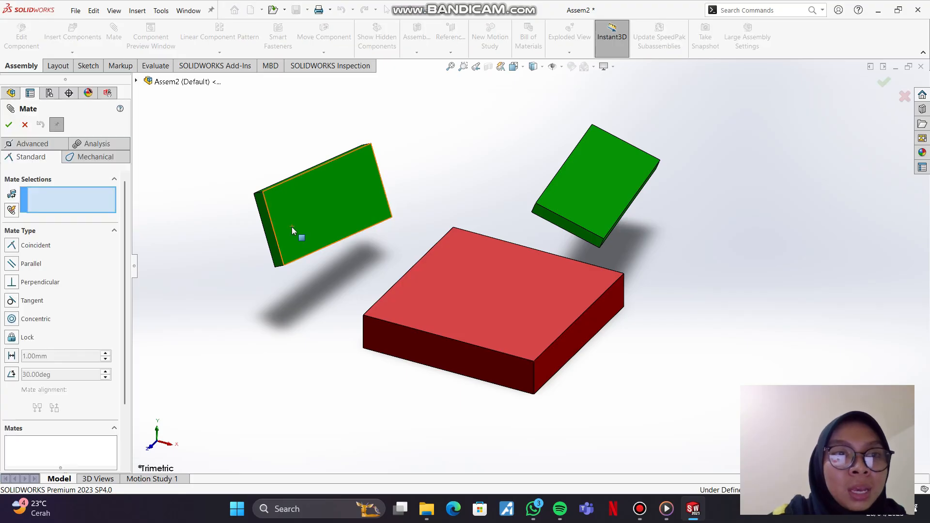
{"action": "left_click", "coordinate": [303, 215]}
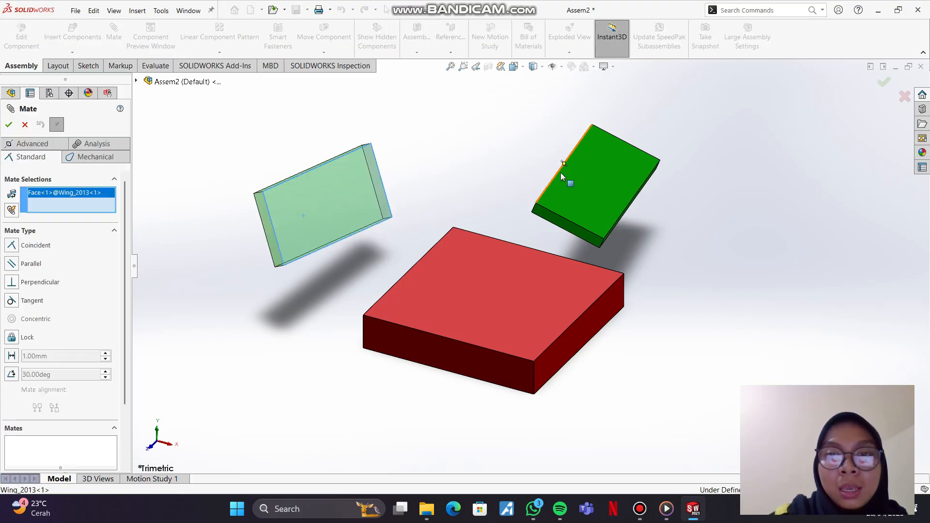
{"action": "left_click", "coordinate": [580, 187]}
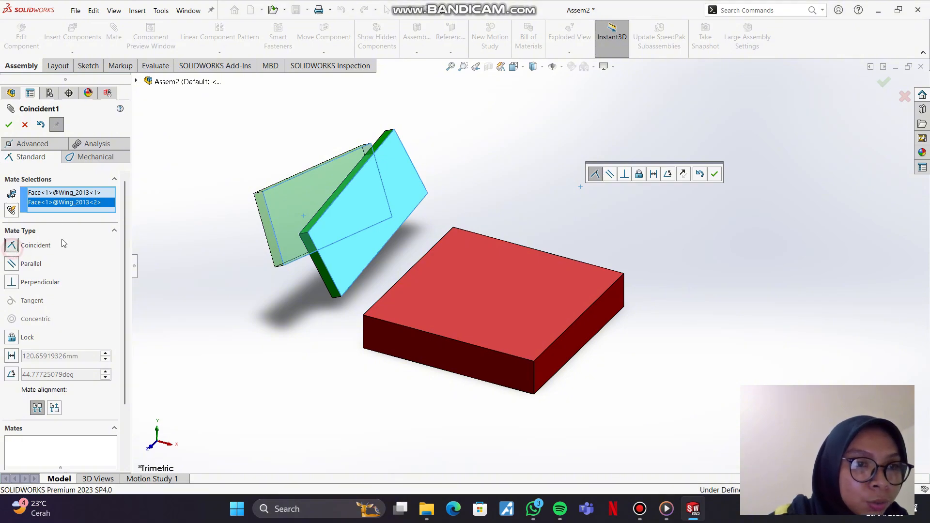
{"action": "left_click", "coordinate": [176, 223]}
{"action": "left_click", "coordinate": [27, 127]}
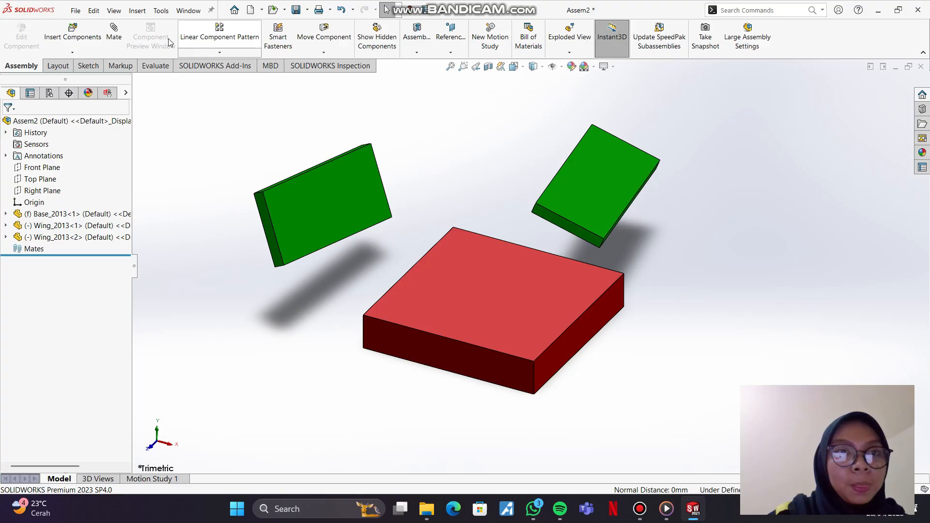
Step: Add a Lock mate between the two green wings and move the first wing to test it
{"action": "left_click", "coordinate": [119, 43]}
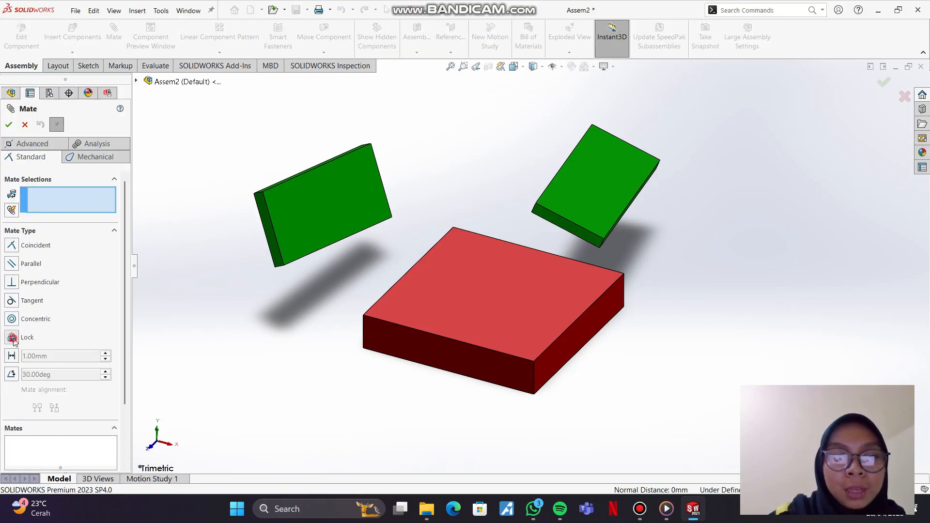
{"action": "left_click", "coordinate": [295, 230]}
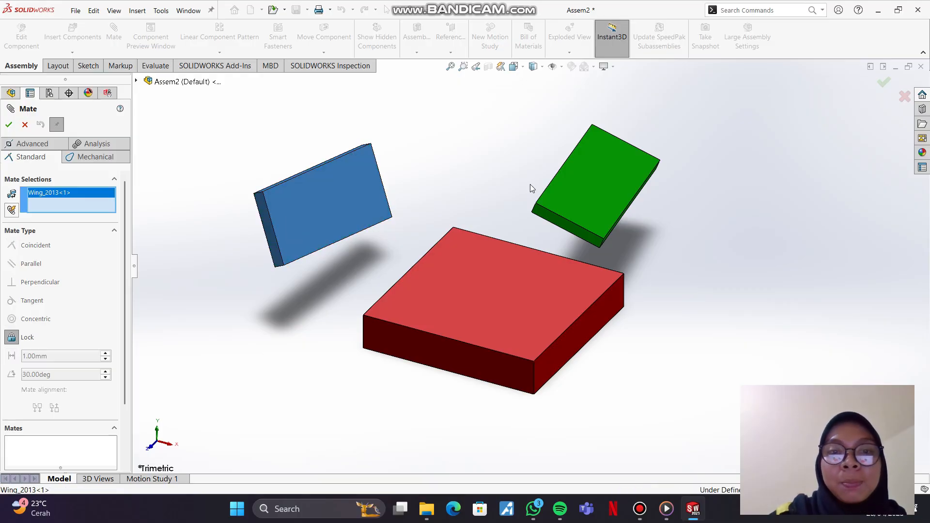
{"action": "left_click", "coordinate": [591, 183]}
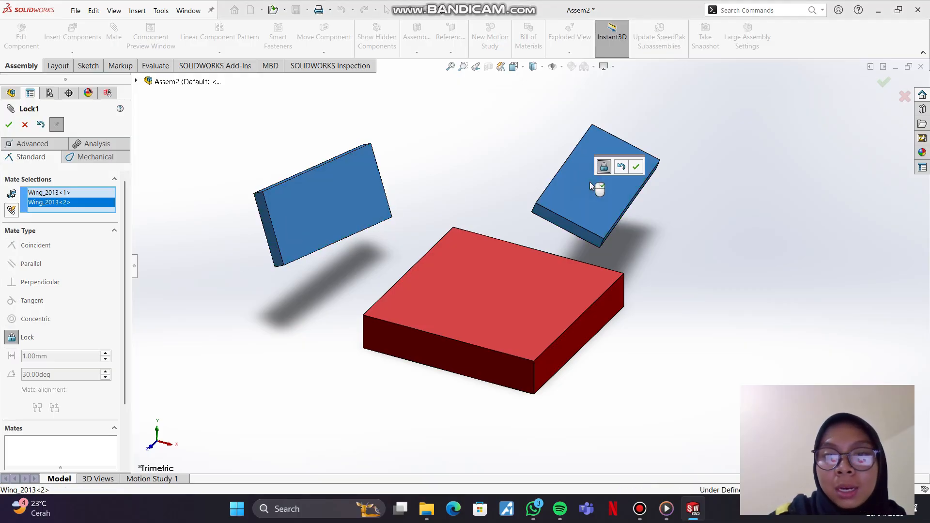
{"action": "left_click", "coordinate": [634, 167]}
{"action": "left_click_drag", "start_coordinate": [320, 220], "coordinate": [337, 214]}
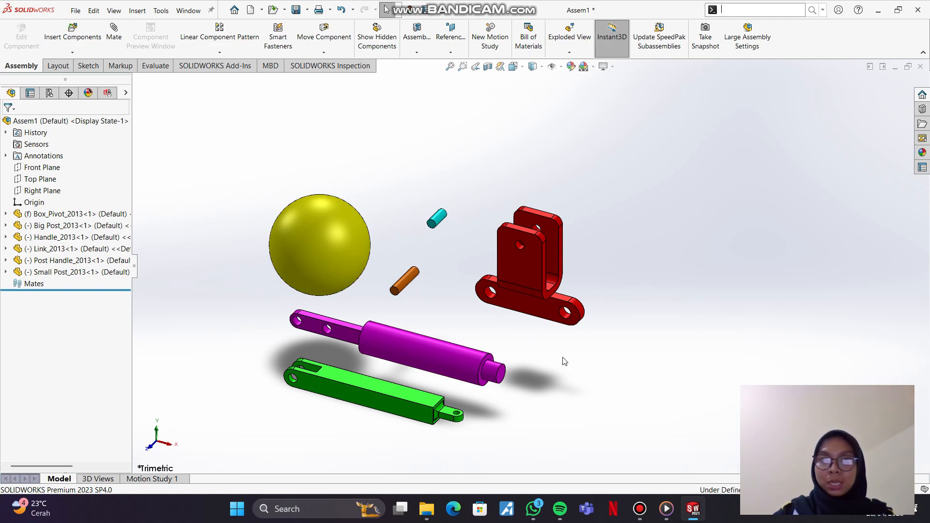
Step: Add a Concentric mate between the orange Big Post's cylindrical face and the front hole edge of the red Box_Pivot bracket
{"action": "left_click", "coordinate": [114, 30]}
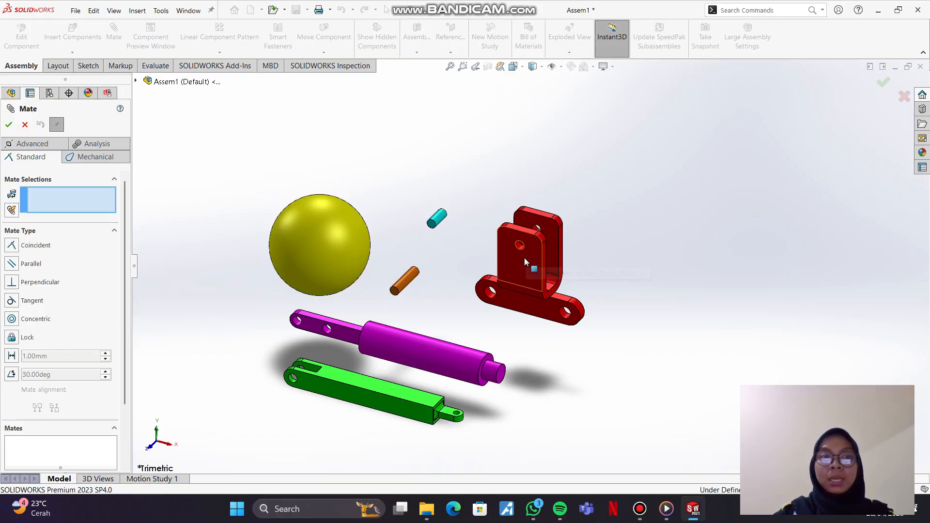
{"action": "left_click", "coordinate": [12, 319]}
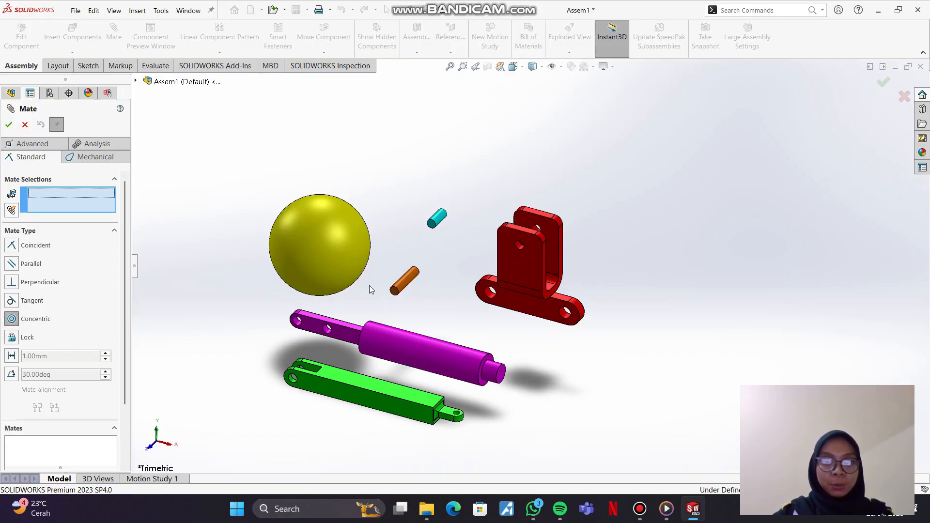
{"action": "left_click", "coordinate": [405, 282]}
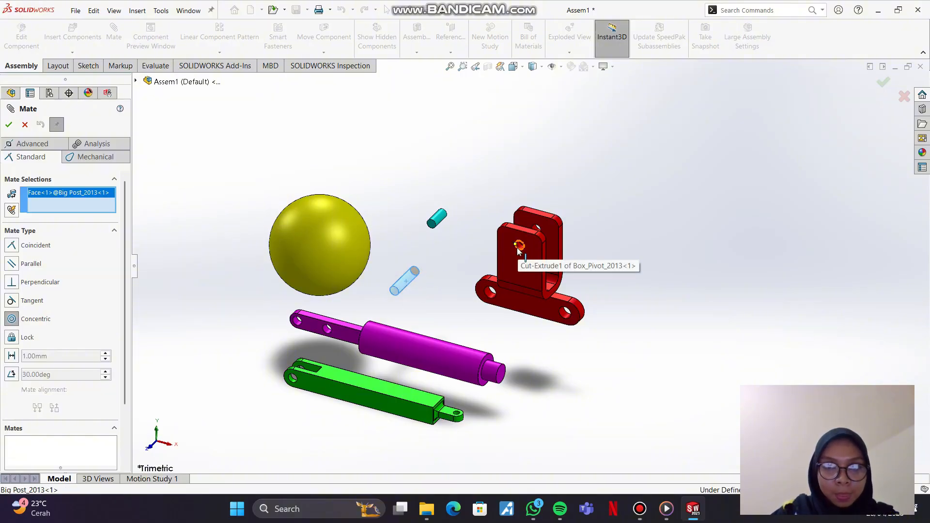
{"action": "scroll", "coordinate": [518, 249], "scroll_direction": "up", "scroll_amount": 2}
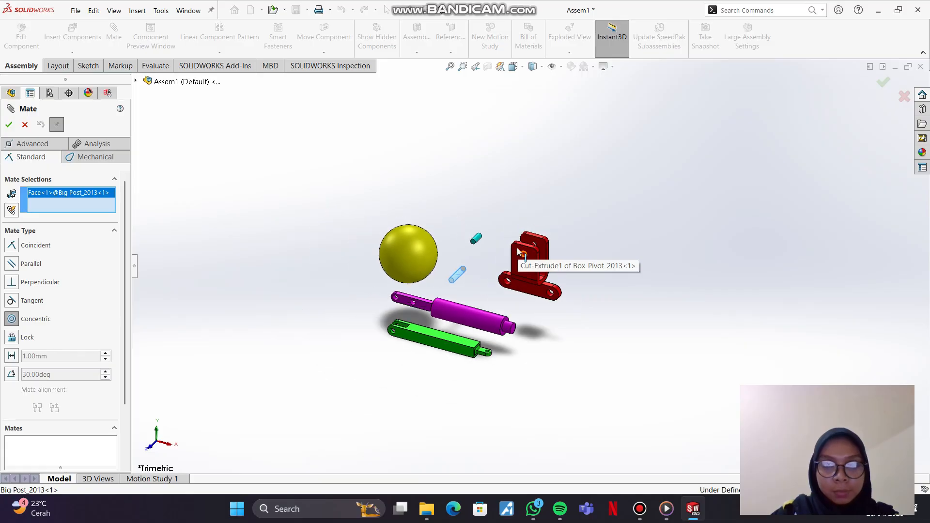
{"action": "scroll", "coordinate": [517, 250], "scroll_direction": "down", "scroll_amount": 10}
{"action": "scroll", "coordinate": [550, 310], "scroll_direction": "down", "scroll_amount": 2}
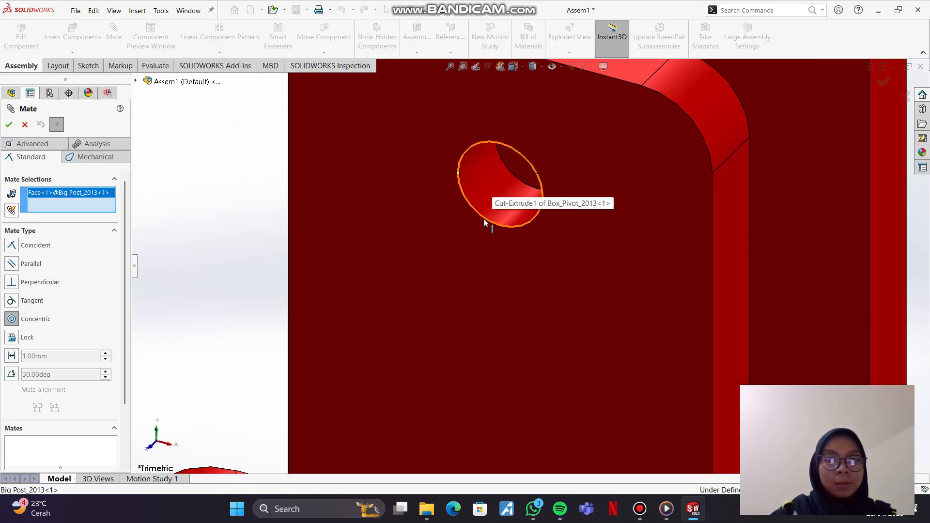
{"action": "left_click", "coordinate": [484, 218]}
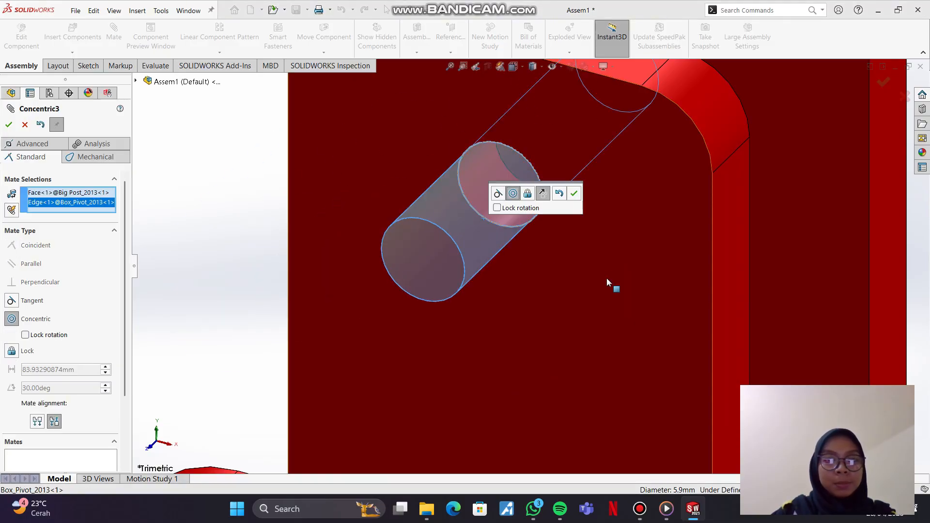
{"action": "scroll", "coordinate": [607, 279], "scroll_direction": "up", "scroll_amount": 2}
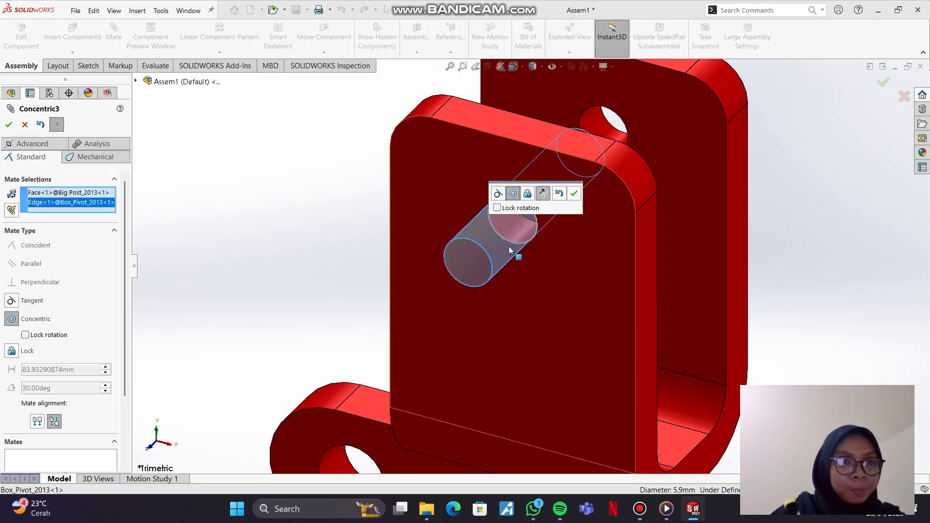
{"action": "left_click", "coordinate": [573, 194]}
Step: Slide the Big Post along its hole axis until it sits completely out behind the Box_Pivot bracket, closing the Mate command
{"action": "left_click_drag", "start_coordinate": [508, 243], "coordinate": [553, 237]}
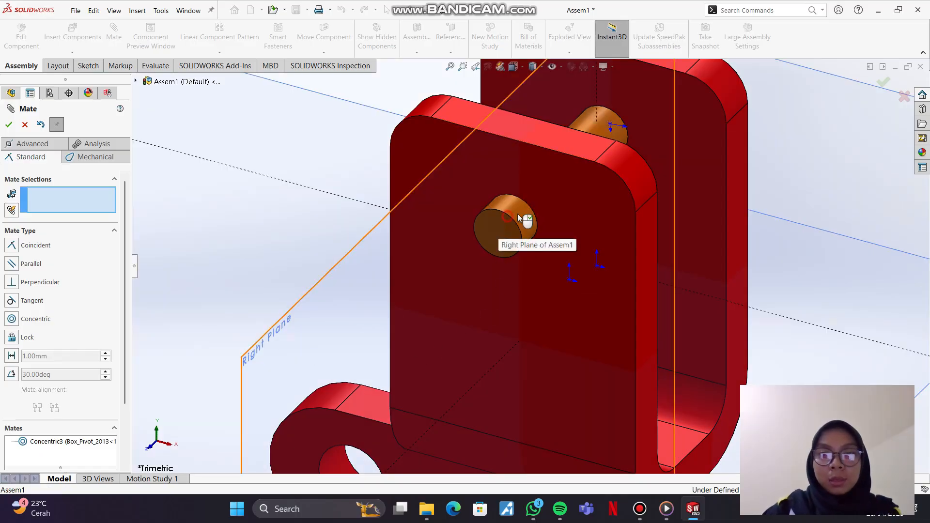
{"action": "left_click", "coordinate": [518, 214]}
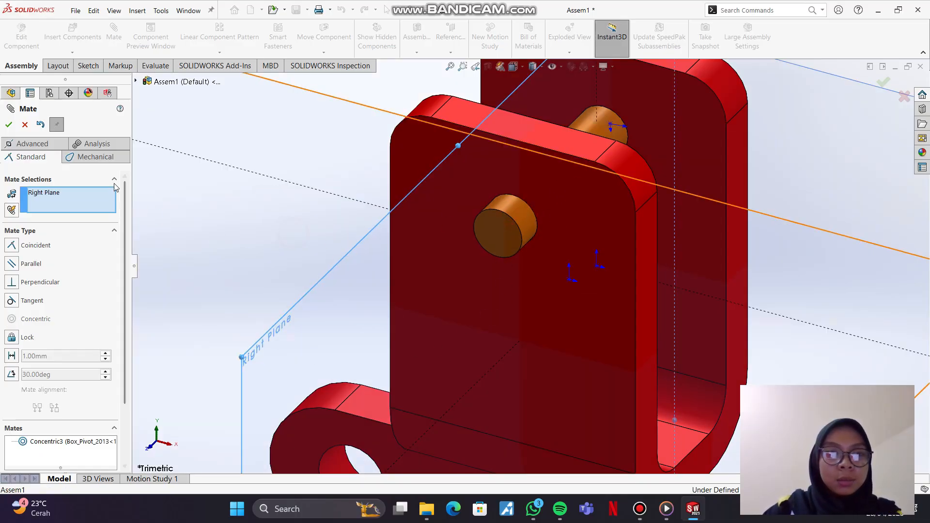
{"action": "left_click", "coordinate": [25, 124]}
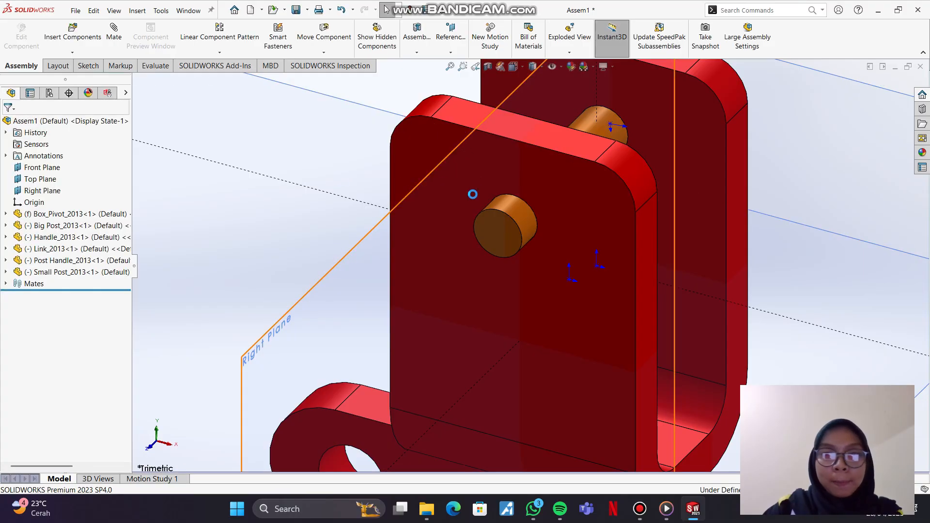
{"action": "left_click", "coordinate": [241, 212]}
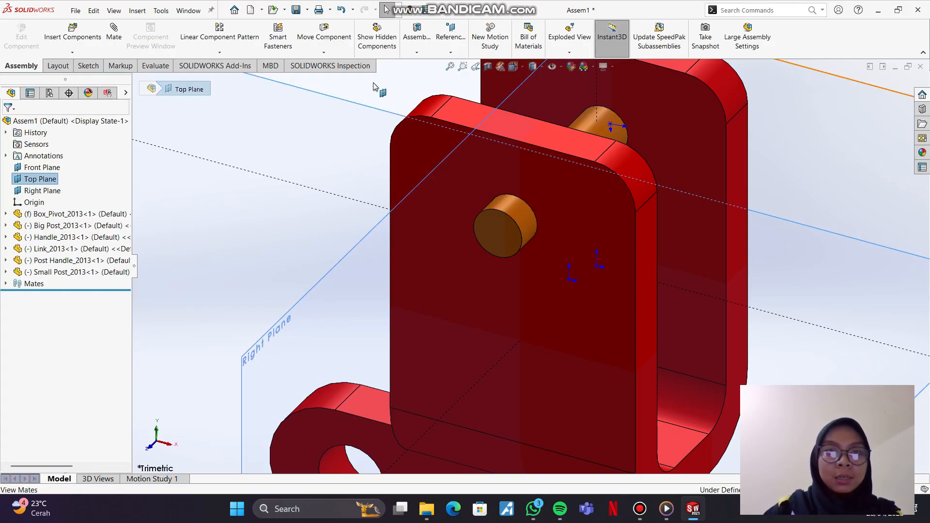
{"action": "left_click", "coordinate": [387, 80]}
{"action": "scroll", "coordinate": [460, 165], "scroll_direction": "up", "scroll_amount": 5}
{"action": "left_click", "coordinate": [677, 100]}
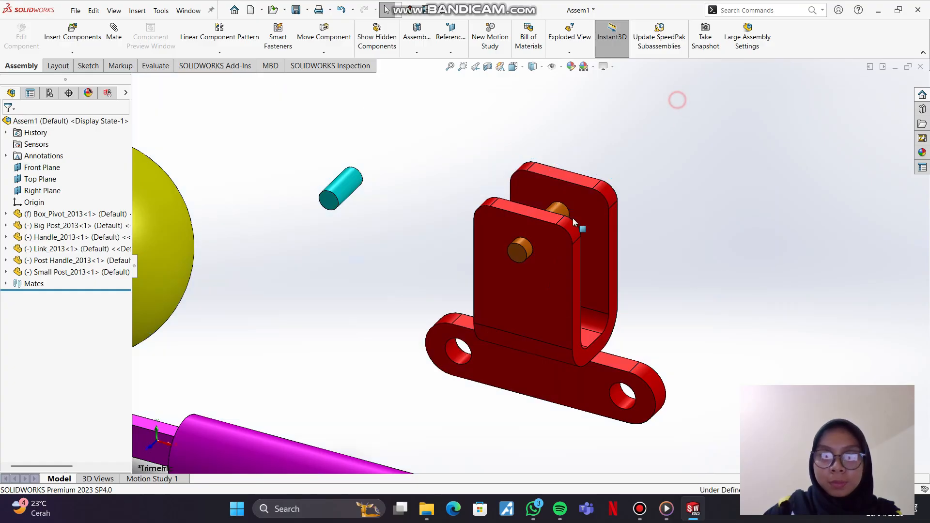
{"action": "left_click_drag", "start_coordinate": [518, 257], "coordinate": [622, 176]}
{"action": "left_click", "coordinate": [648, 195]}
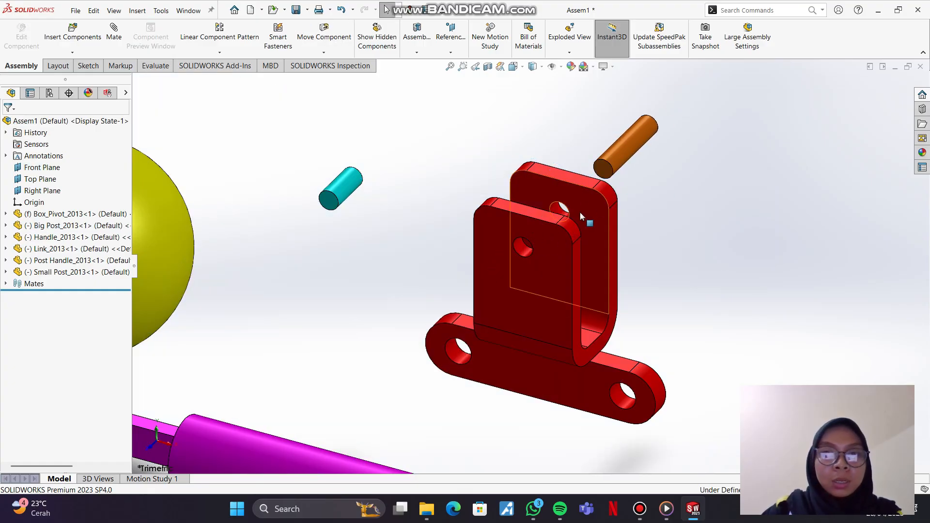
{"action": "left_click", "coordinate": [116, 39]}
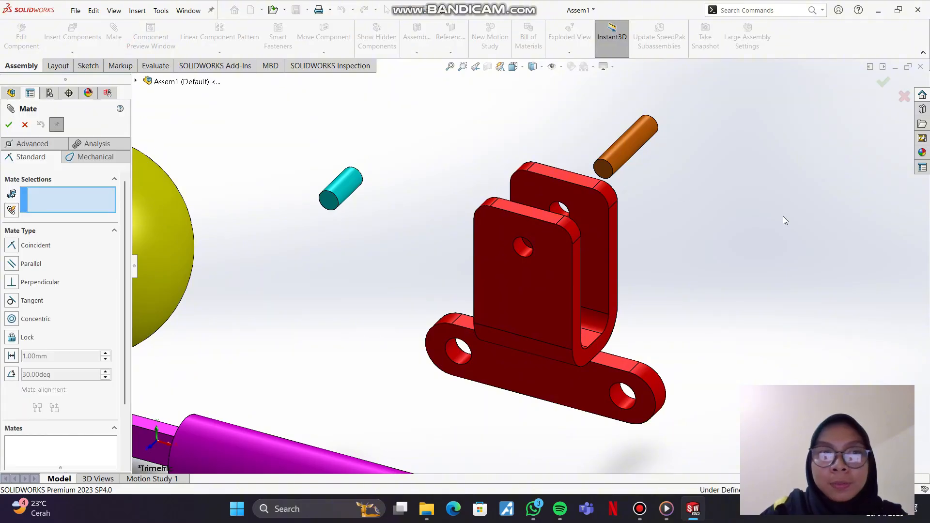
{"action": "scroll", "coordinate": [780, 216], "scroll_direction": "up", "scroll_amount": 3}
{"action": "scroll", "coordinate": [701, 214], "scroll_direction": "down", "scroll_amount": 5}
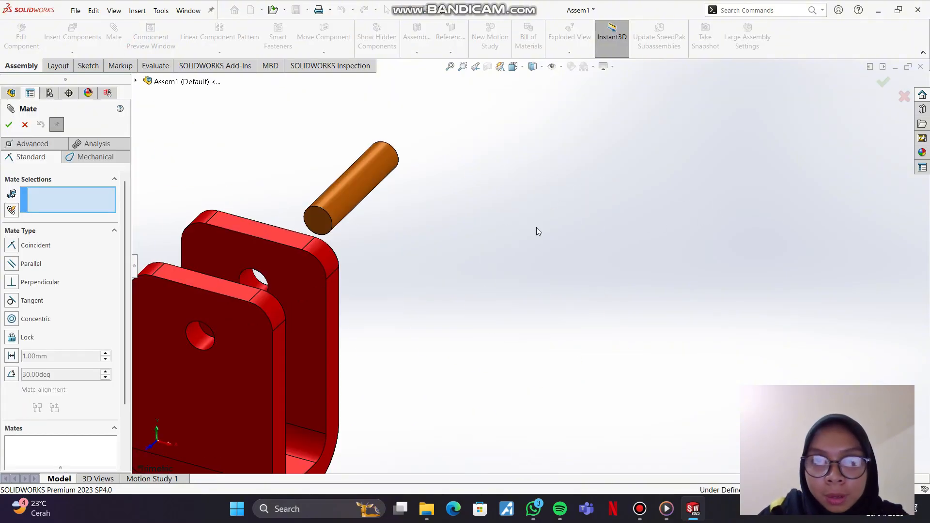
{"action": "left_click", "coordinate": [318, 210]}
{"action": "scroll", "coordinate": [504, 276], "scroll_direction": "down", "scroll_amount": 2}
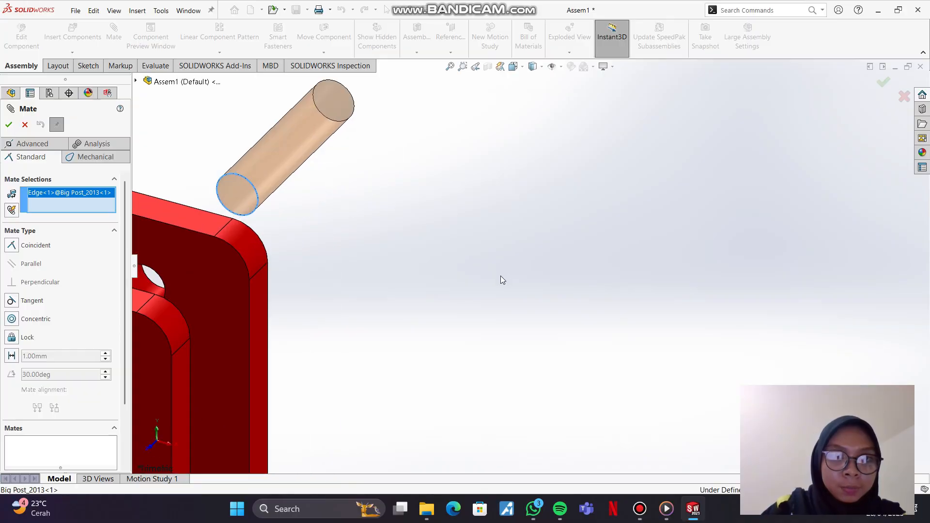
{"action": "scroll", "coordinate": [502, 280], "scroll_direction": "up", "scroll_amount": 3}
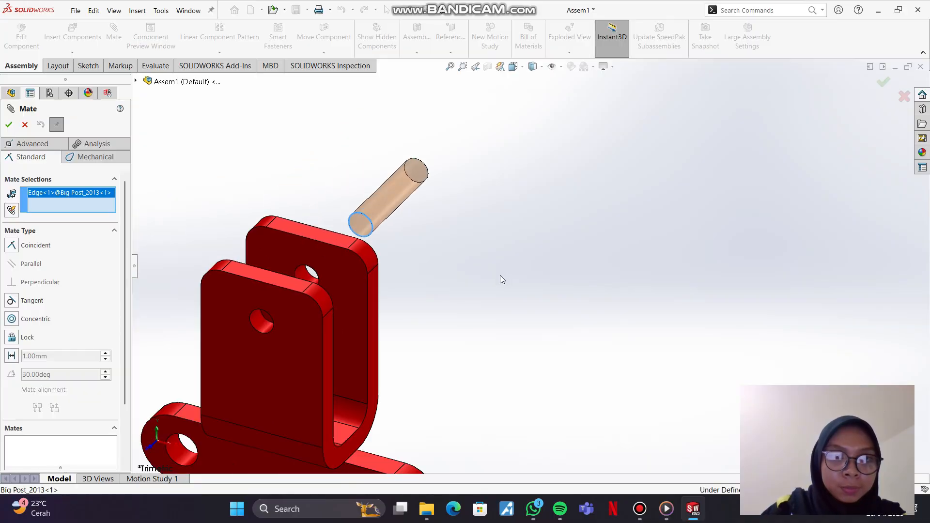
{"action": "left_click", "coordinate": [253, 327]}
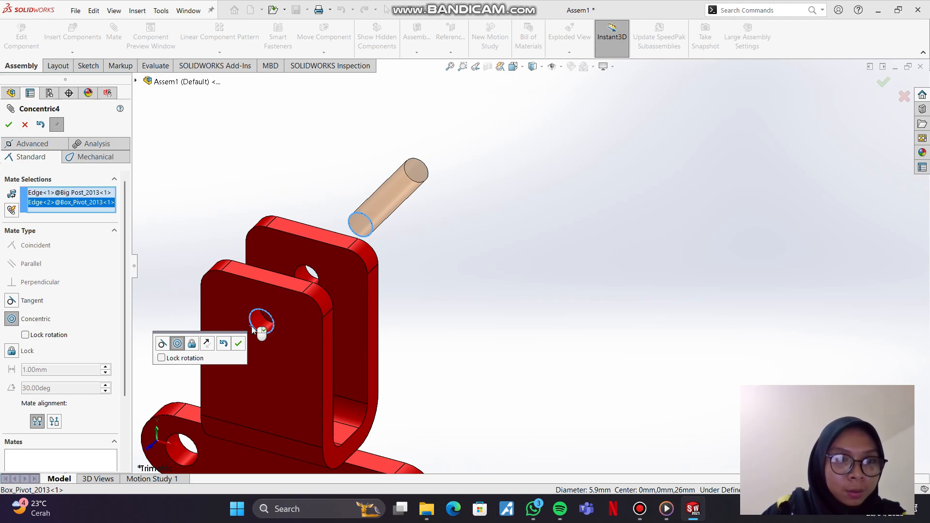
{"action": "right_click", "coordinate": [78, 205]}
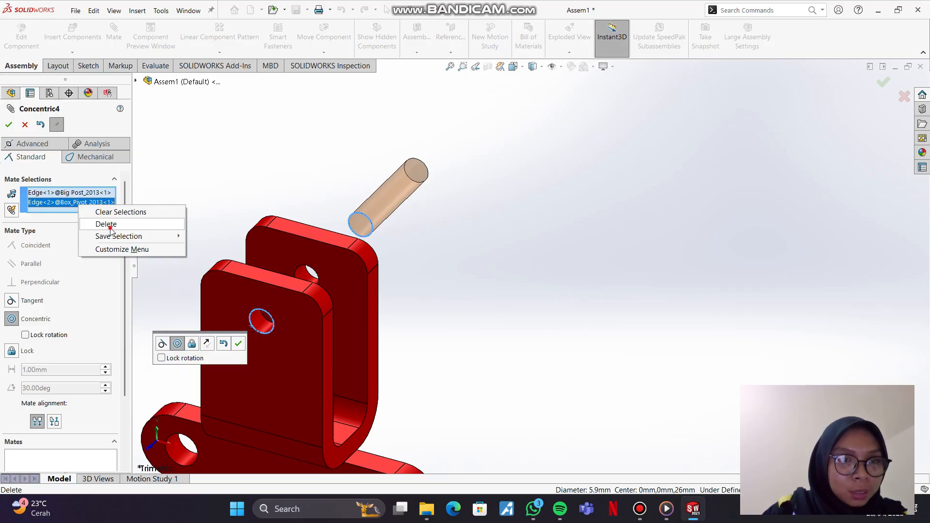
{"action": "left_click", "coordinate": [111, 230]}
{"action": "left_click", "coordinate": [260, 323]}
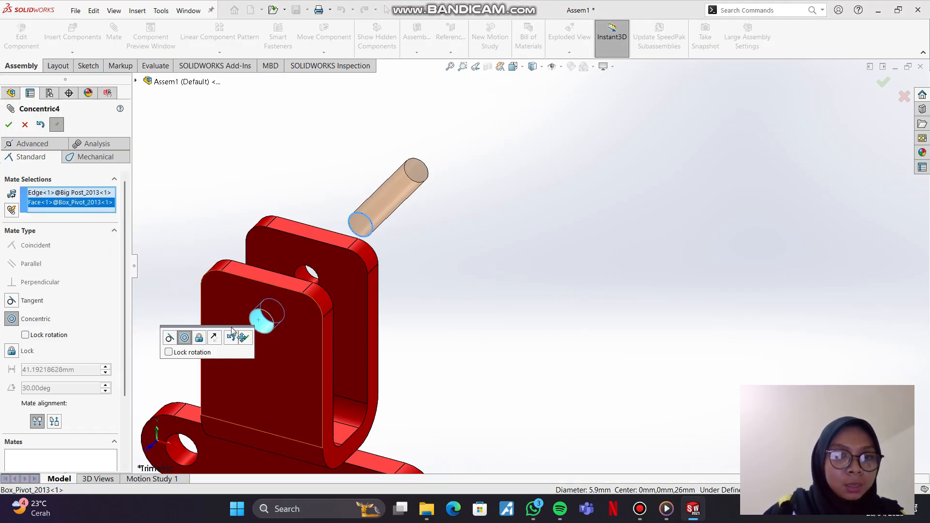
{"action": "right_click", "coordinate": [196, 236]}
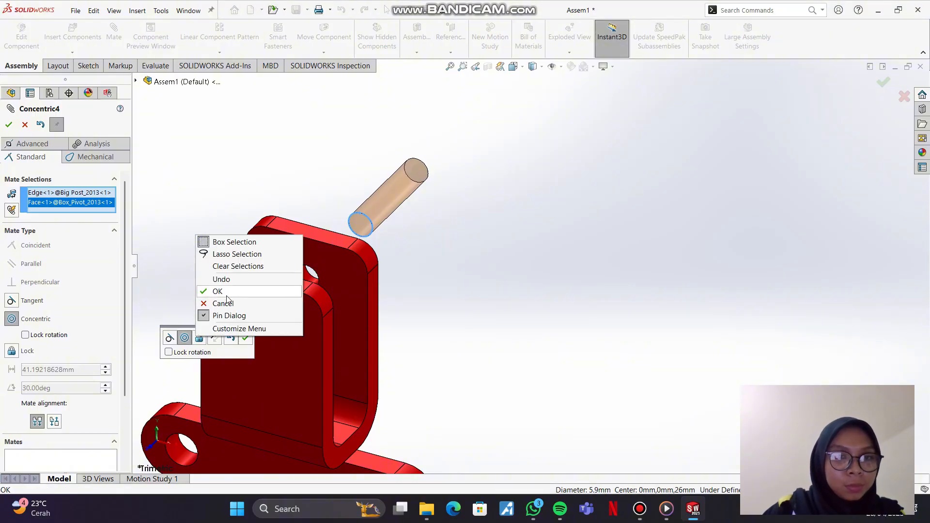
{"action": "left_click", "coordinate": [226, 303]}
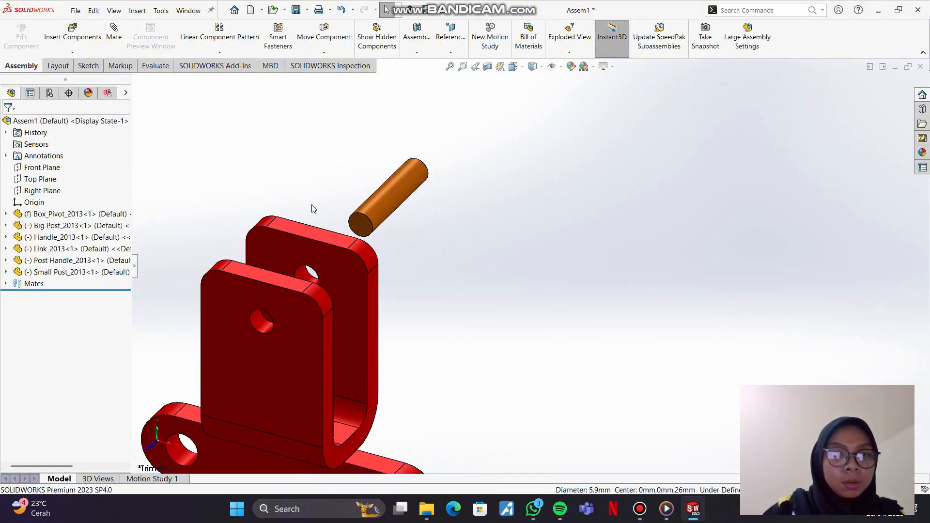
Step: Add a Coincident mate between the Big Post's front end edge and the front face of the Box_Pivot bracket
{"action": "left_click", "coordinate": [116, 43]}
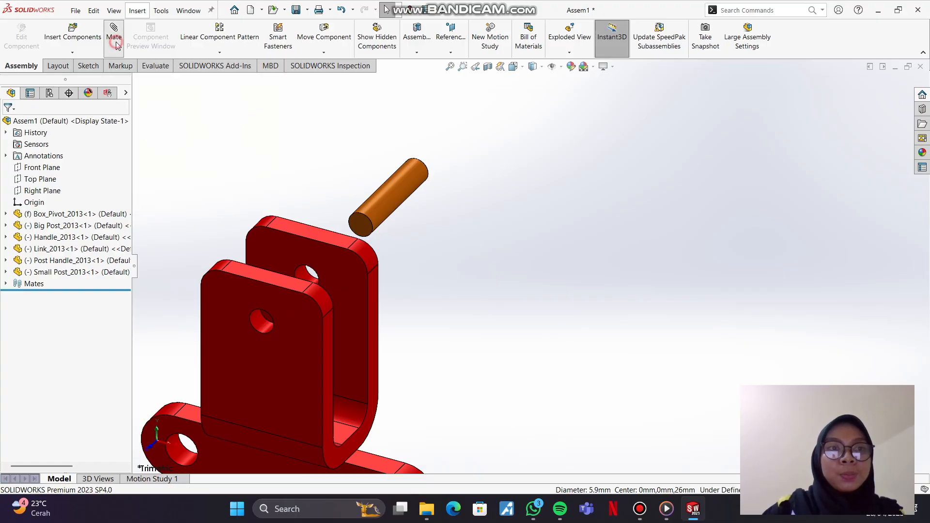
{"action": "left_click", "coordinate": [371, 223]}
{"action": "left_click", "coordinate": [432, 242]}
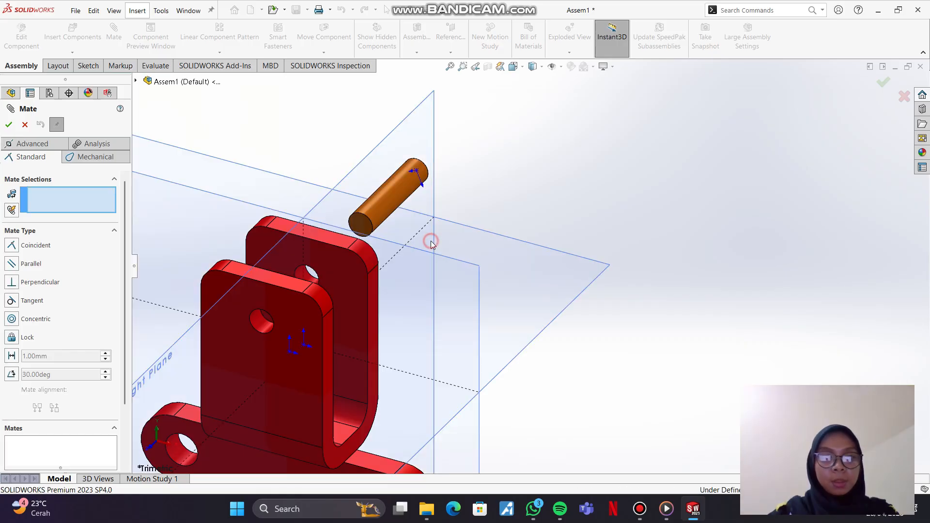
{"action": "left_click", "coordinate": [568, 150]}
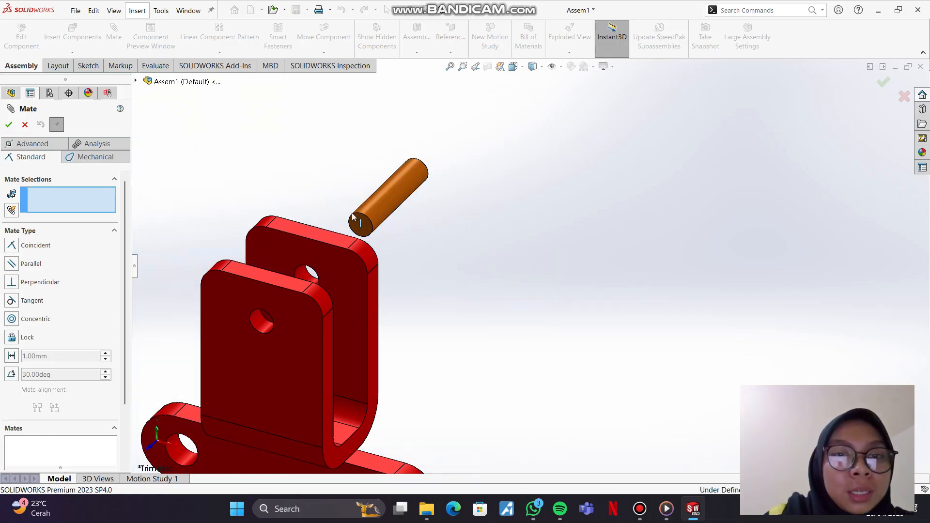
{"action": "left_click", "coordinate": [12, 246]}
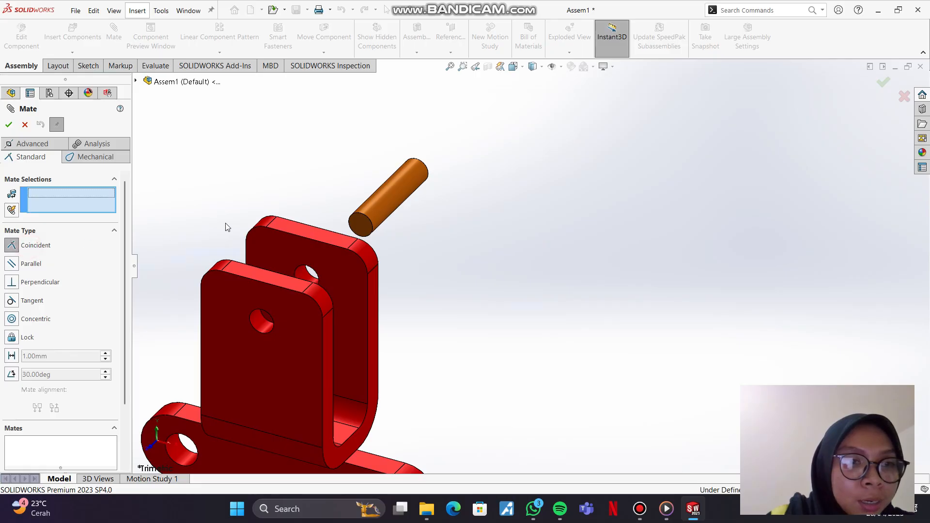
{"action": "left_click", "coordinate": [357, 220]}
{"action": "left_click", "coordinate": [287, 355]}
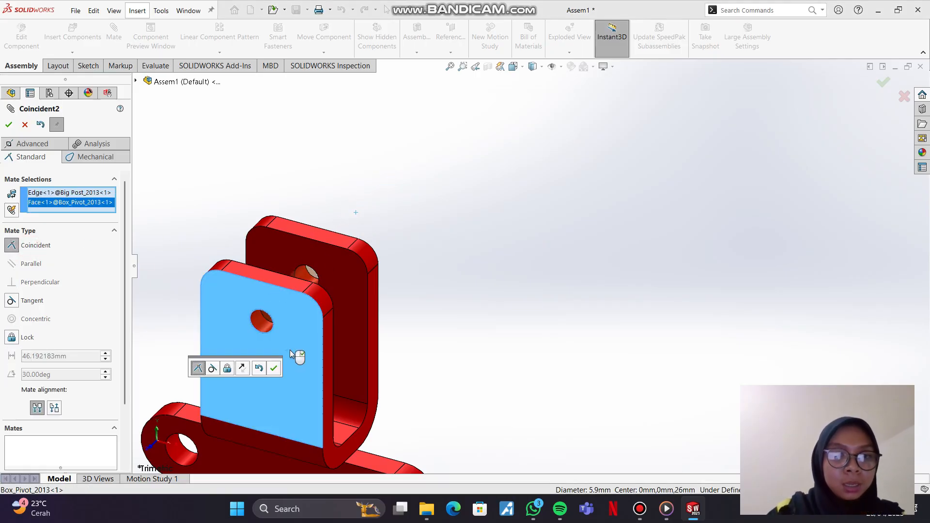
{"action": "left_click", "coordinate": [274, 369]}
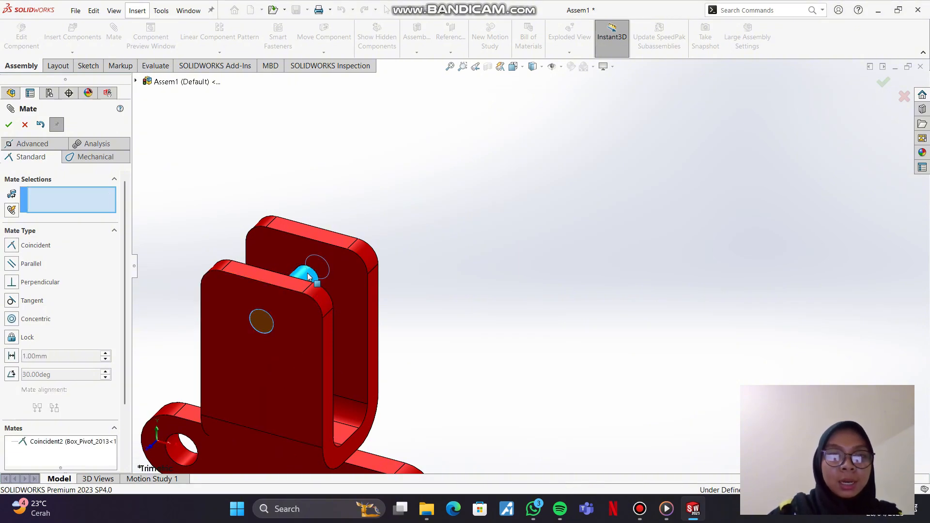
Step: Add a Concentric mate between the cyan Small Post's cylindrical face and the front hole edge at the green Link's forked end
{"action": "left_click", "coordinate": [11, 125]}
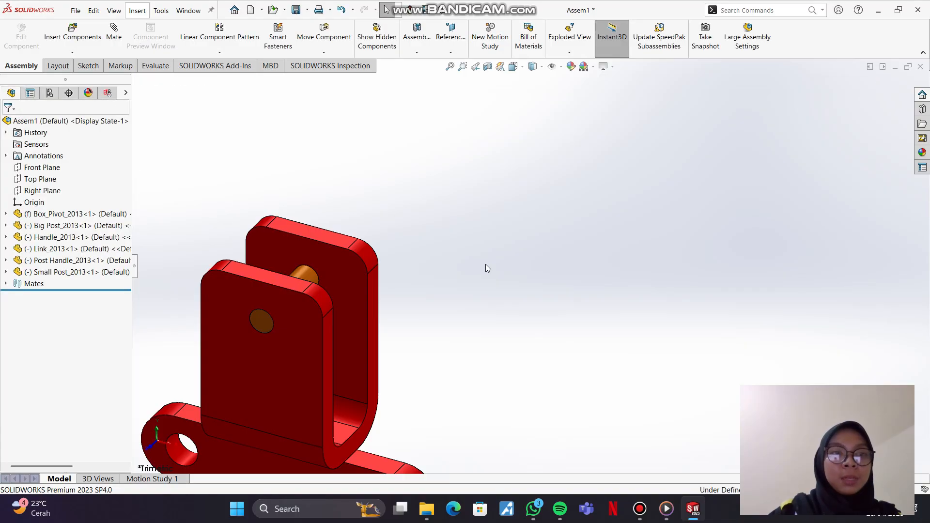
{"action": "scroll", "coordinate": [485, 263], "scroll_direction": "down", "scroll_amount": 2}
{"action": "scroll", "coordinate": [487, 266], "scroll_direction": "up", "scroll_amount": 5}
{"action": "scroll", "coordinate": [482, 271], "scroll_direction": "up", "scroll_amount": 2}
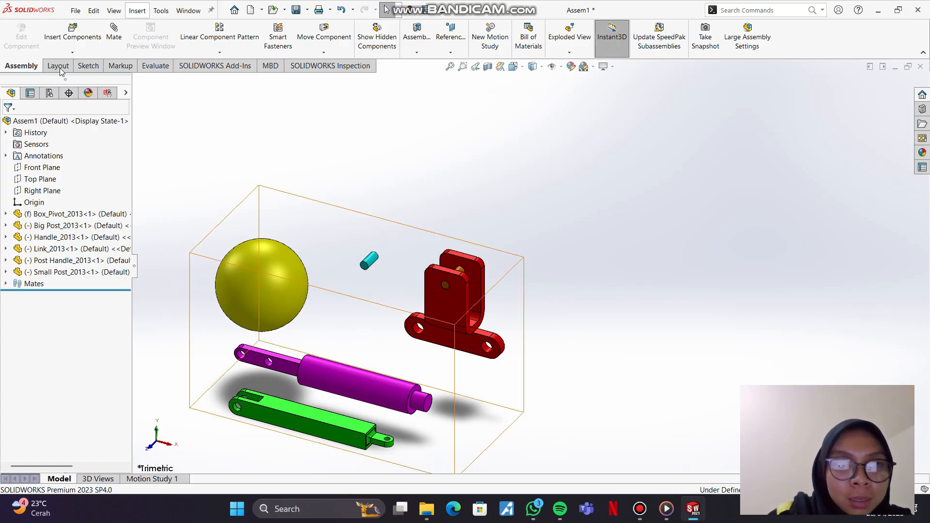
{"action": "left_click", "coordinate": [111, 34]}
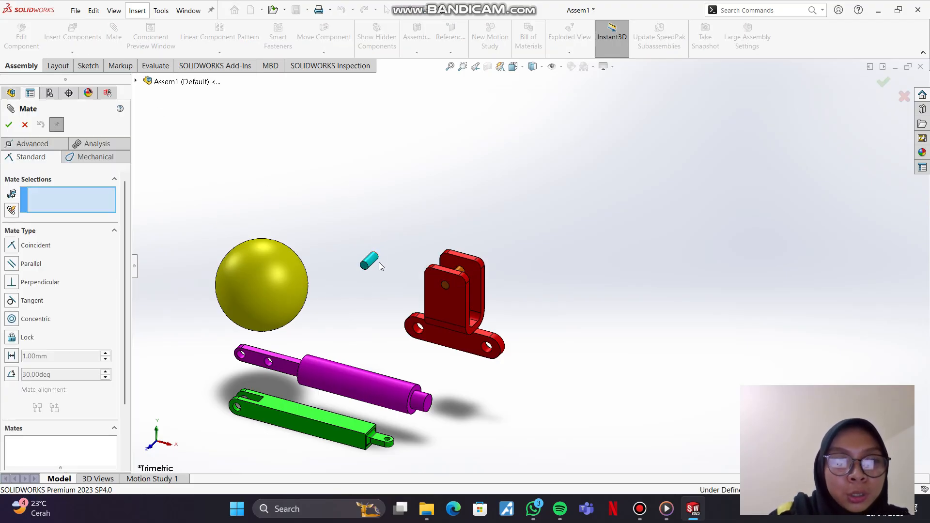
{"action": "left_click", "coordinate": [368, 264]}
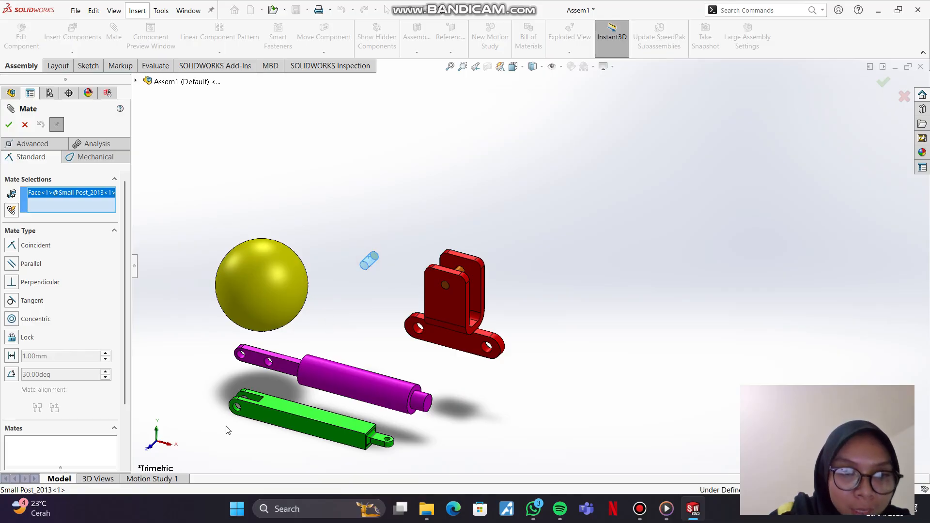
{"action": "key", "text": "f"}
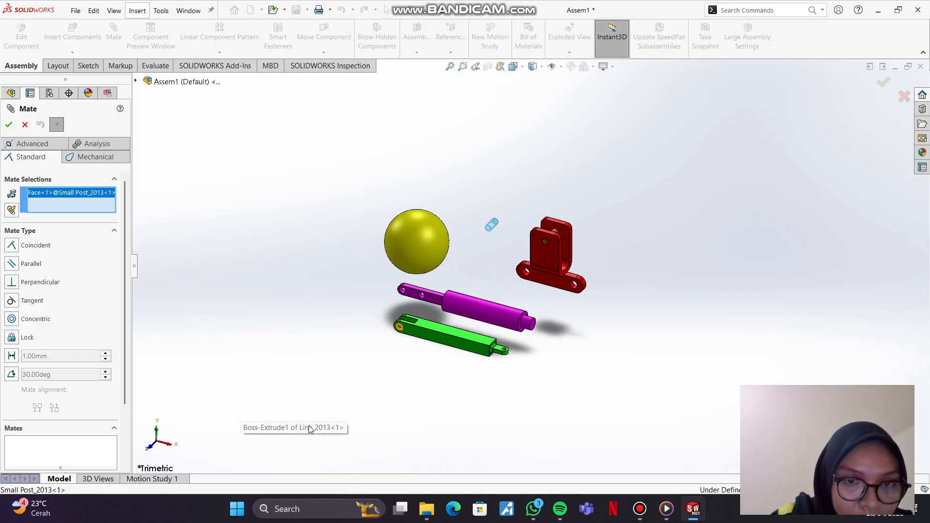
{"action": "scroll", "coordinate": [424, 354], "scroll_direction": "up", "scroll_amount": 5}
{"action": "scroll", "coordinate": [424, 353], "scroll_direction": "up", "scroll_amount": 10}
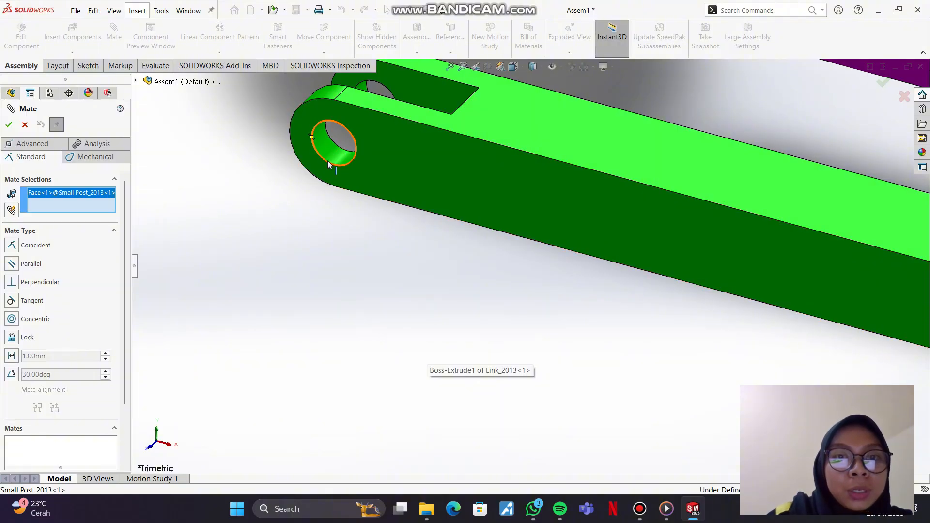
{"action": "left_click", "coordinate": [329, 160]}
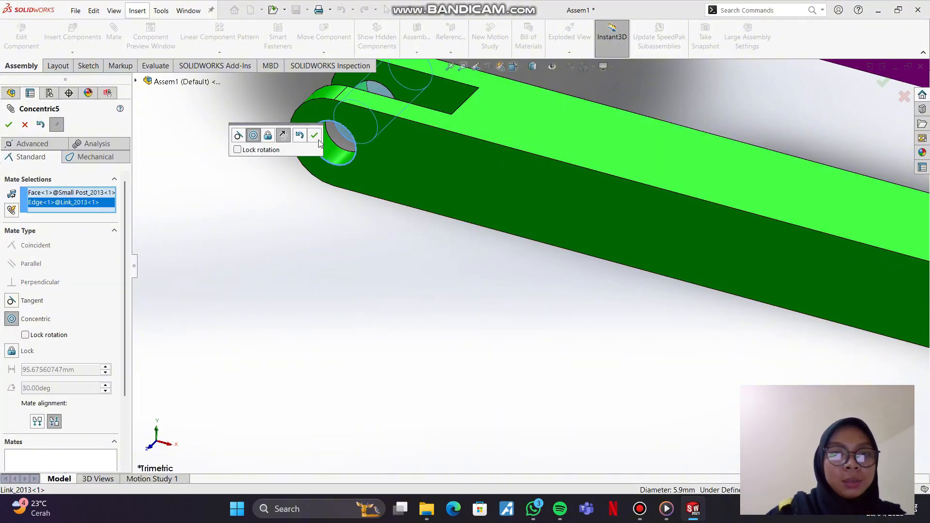
{"action": "key", "text": "Return"}
{"action": "scroll", "coordinate": [464, 260], "scroll_direction": "up", "scroll_amount": 5}
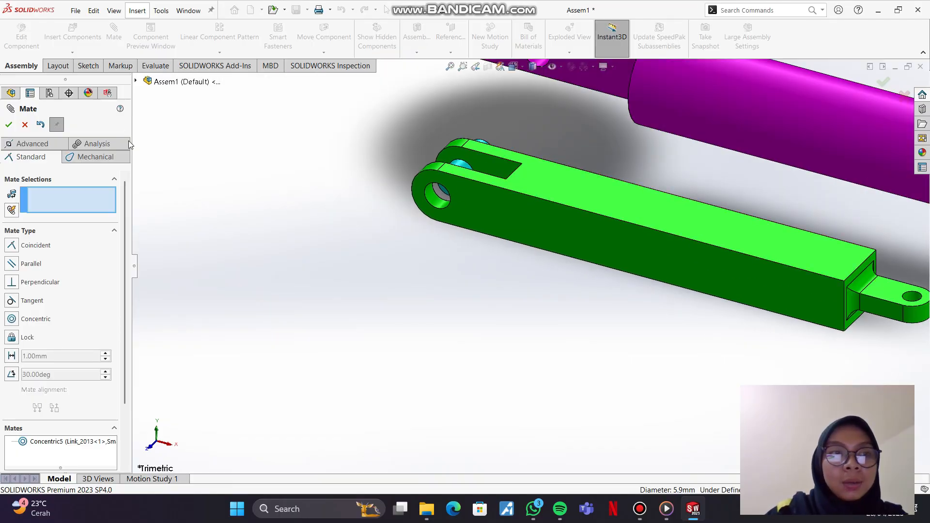
{"action": "left_click", "coordinate": [8, 125]}
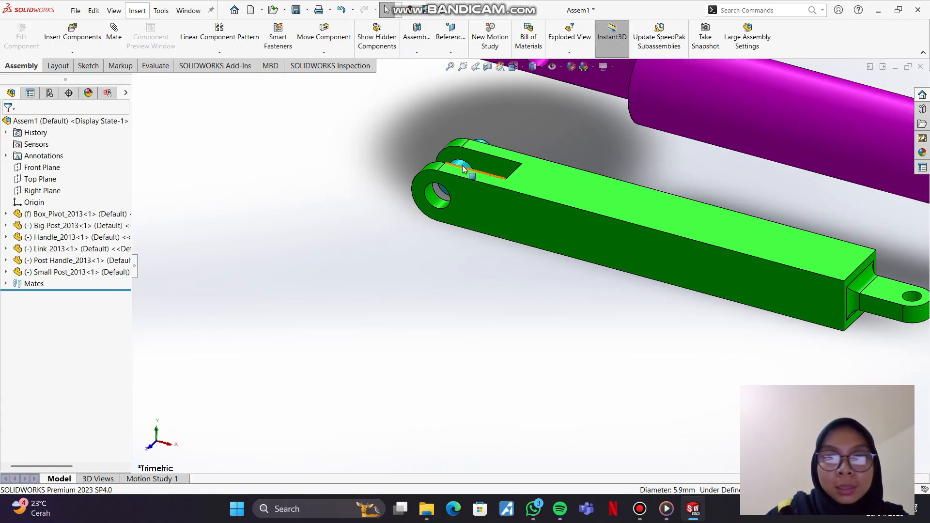
Step: Reposition the Link and slide the Small Post along its hole axis until it sits completely out behind the Link's forked end
{"action": "left_click_drag", "start_coordinate": [453, 173], "coordinate": [269, 304]}
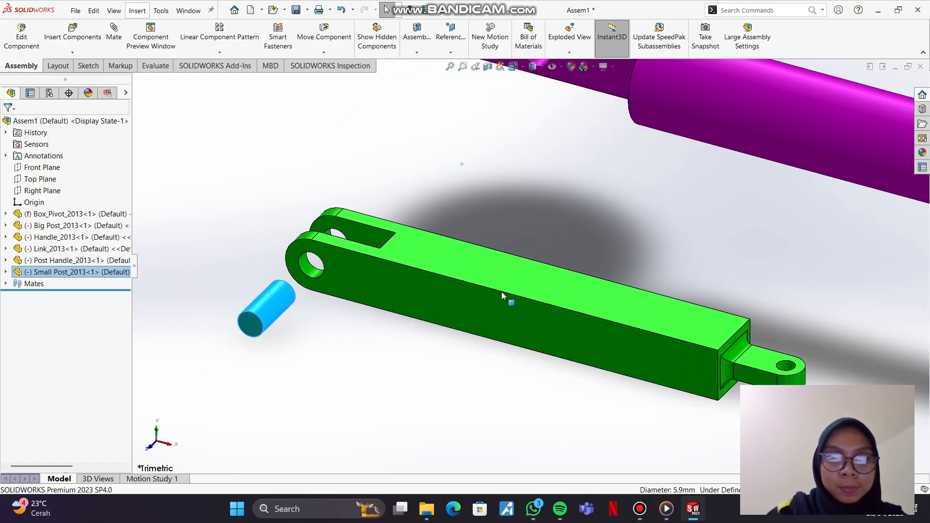
{"action": "left_click_drag", "start_coordinate": [501, 292], "coordinate": [412, 387]}
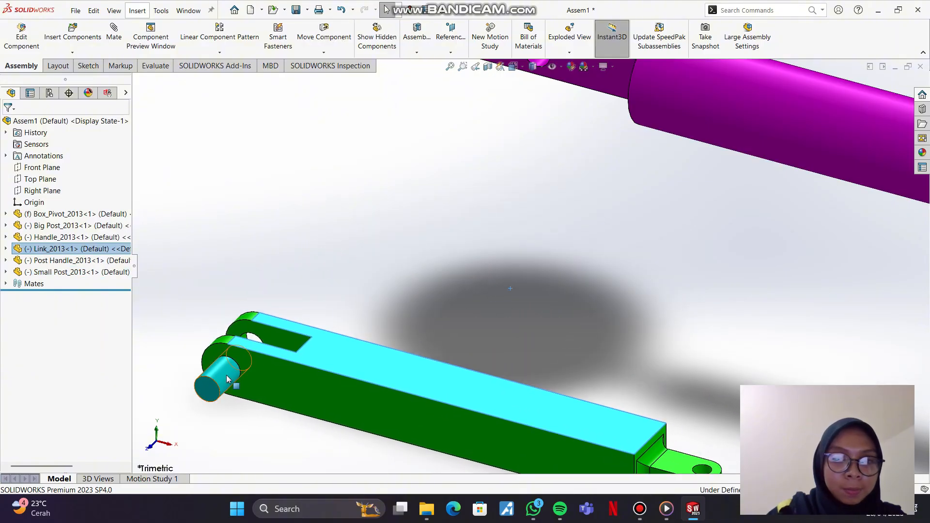
{"action": "left_click_drag", "start_coordinate": [225, 375], "coordinate": [434, 196]}
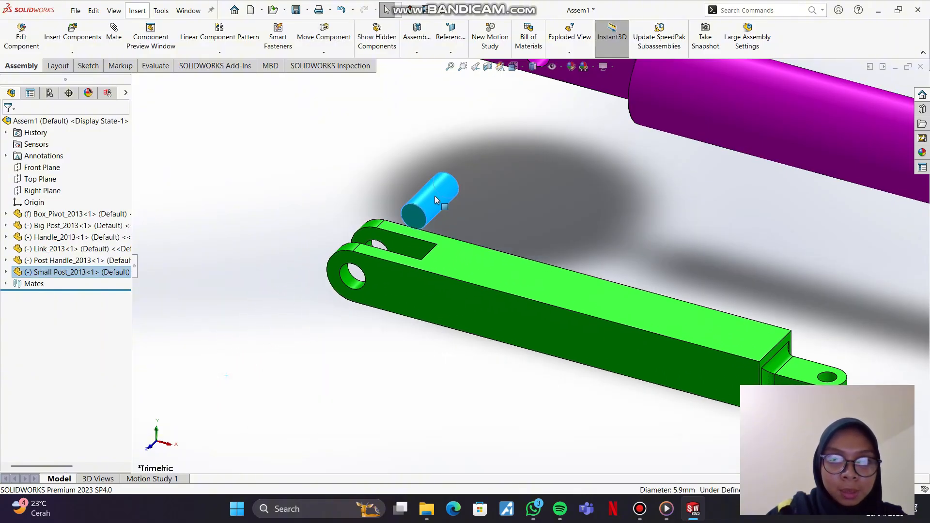
{"action": "left_click", "coordinate": [339, 172]}
Step: Add a Coincident mate between the Small Post's front end edge and the Link's front face, and move the Link to test it
{"action": "left_click", "coordinate": [121, 44]}
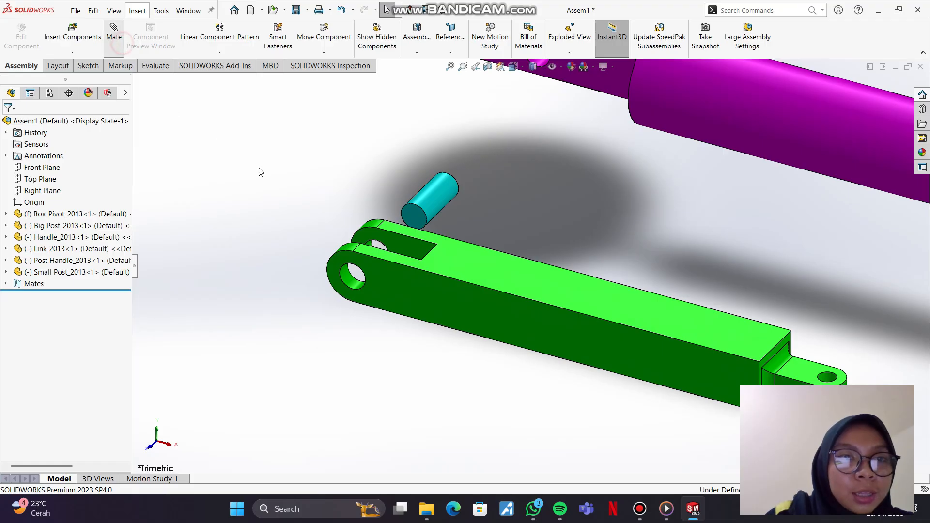
{"action": "left_click", "coordinate": [425, 213]}
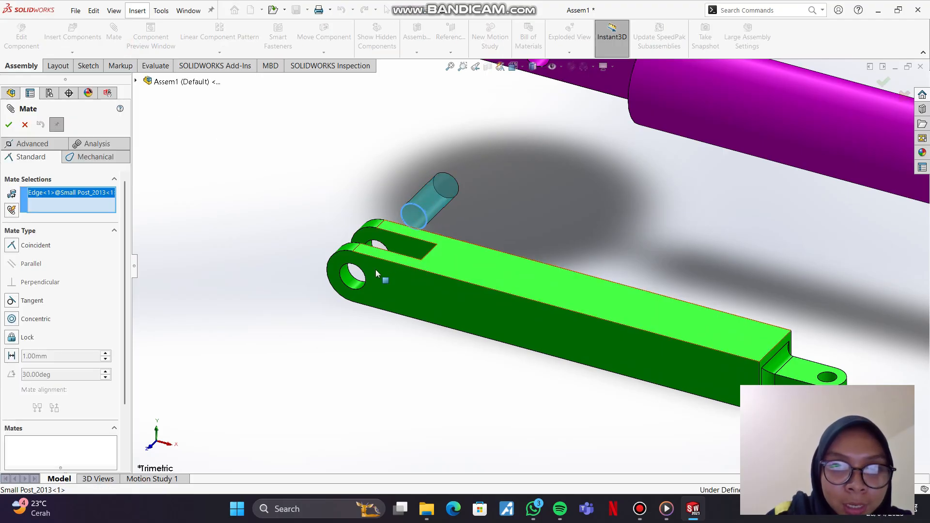
{"action": "left_click", "coordinate": [364, 260]}
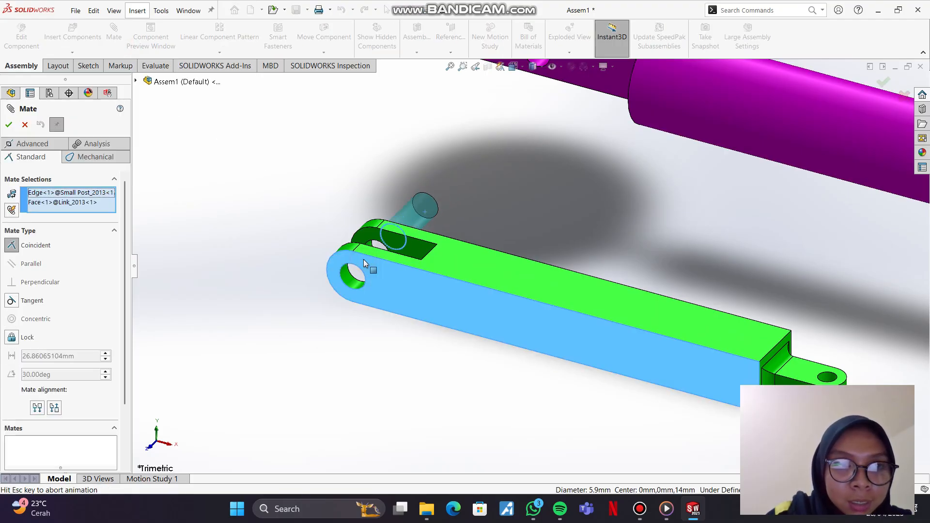
{"action": "left_click", "coordinate": [9, 126]}
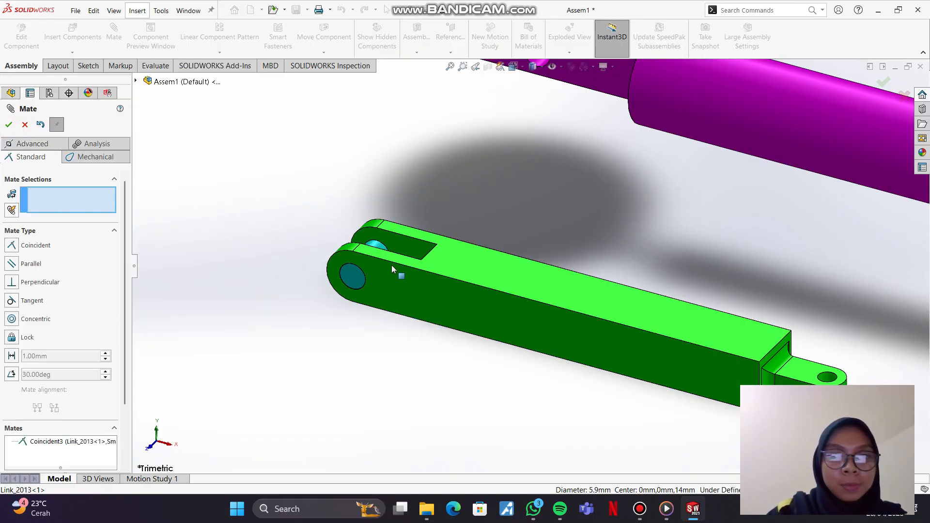
{"action": "left_click_drag", "start_coordinate": [537, 273], "coordinate": [542, 277]}
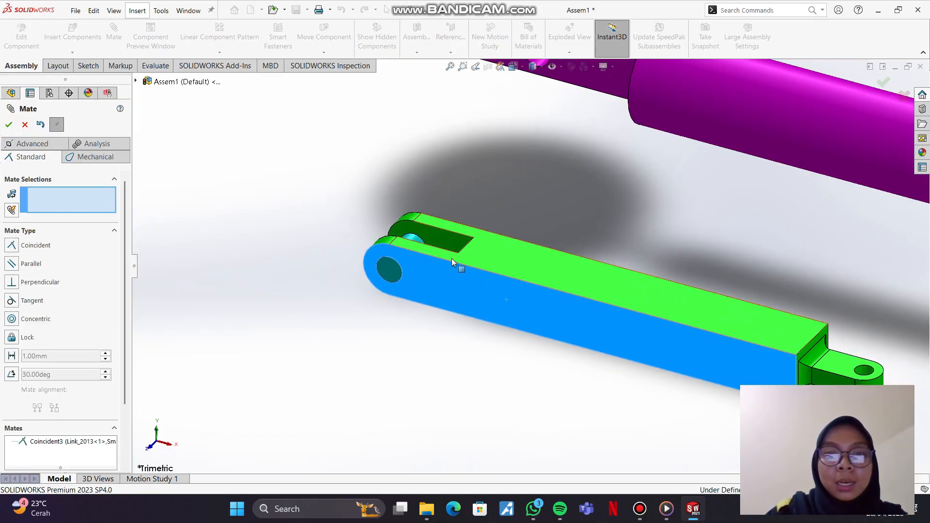
{"action": "left_click_drag", "start_coordinate": [411, 241], "coordinate": [397, 250]}
{"action": "left_click", "coordinate": [342, 195]}
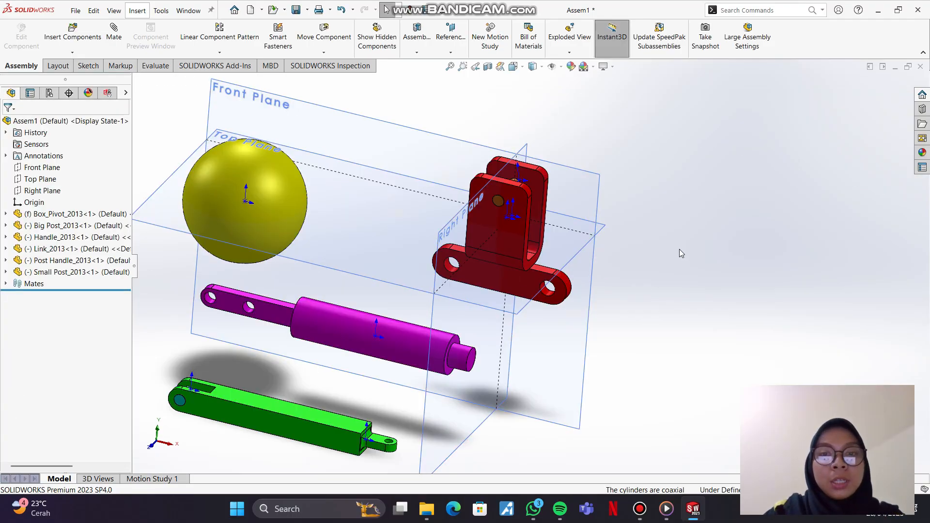
{"action": "left_click", "coordinate": [678, 249]}
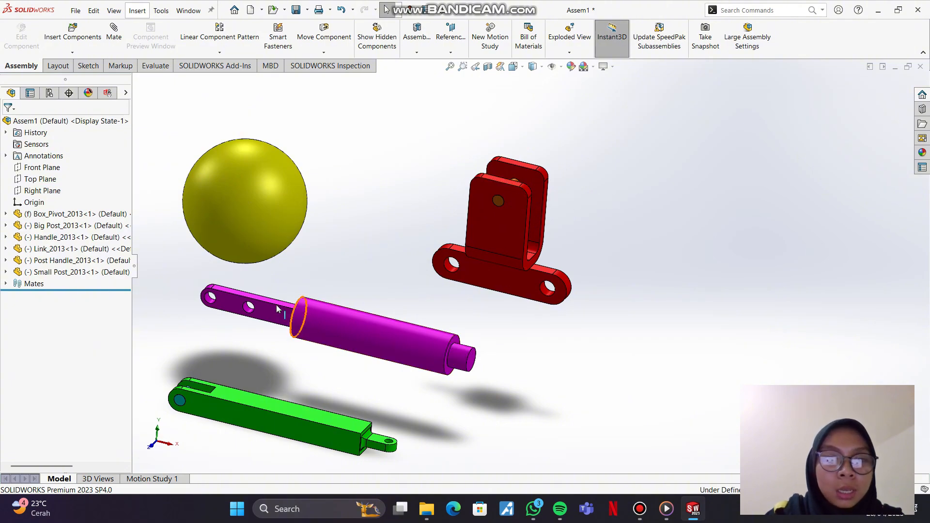
Step: Add a Concentric mate between the purple Post Handle's inner hole, nearer its thick cylinder, and the Big Post's cylindrical face
{"action": "left_click", "coordinate": [114, 32]}
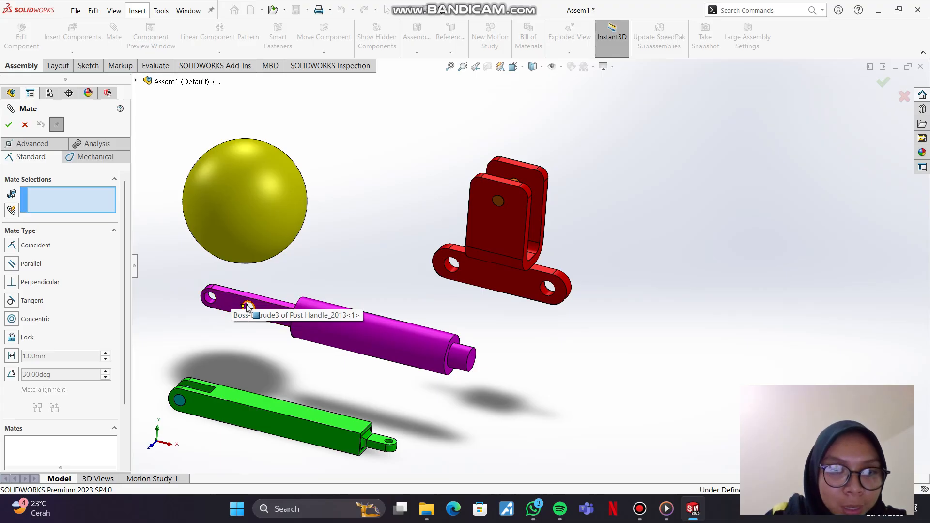
{"action": "scroll", "coordinate": [254, 336], "scroll_direction": "down", "scroll_amount": 5}
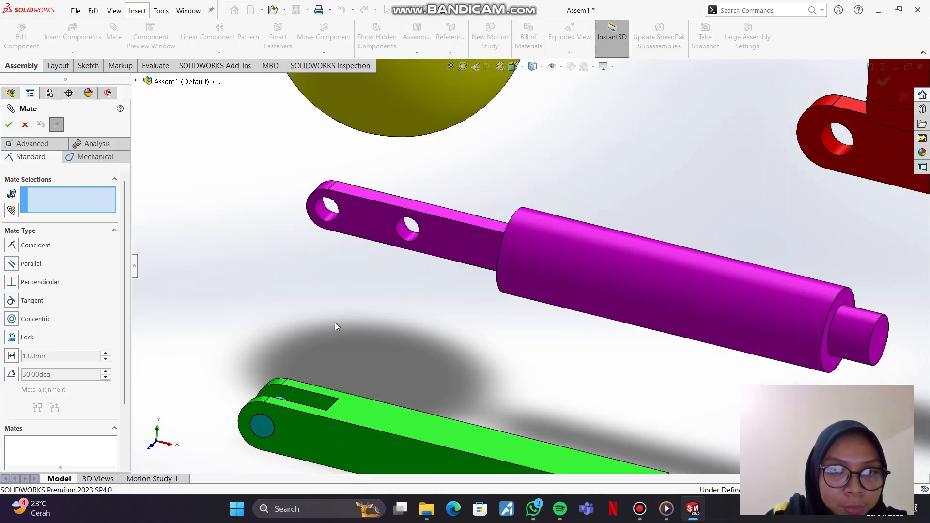
{"action": "left_click", "coordinate": [415, 244]}
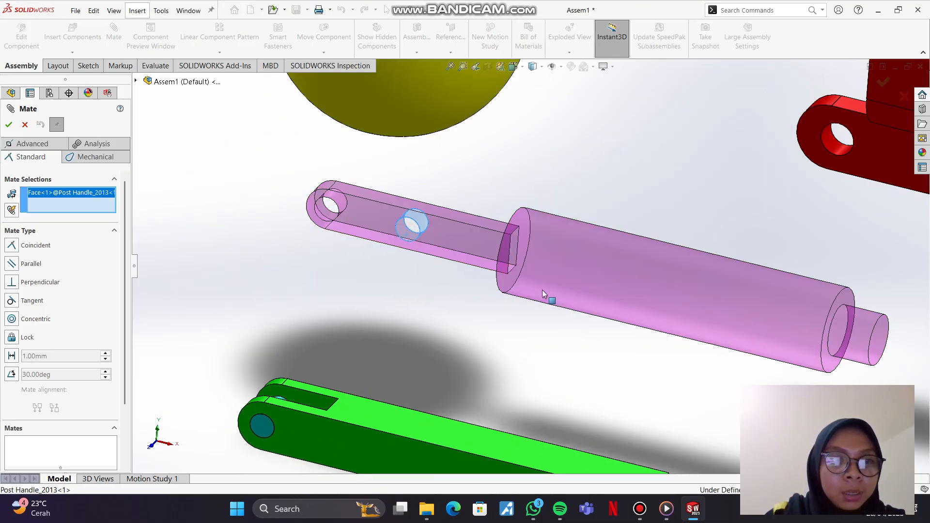
{"action": "scroll", "coordinate": [708, 304], "scroll_direction": "up", "scroll_amount": 5}
{"action": "mouse_move", "coordinate": [708, 305]}
{"action": "middle_mouse_down"}
{"action": "mouse_move", "coordinate": [763, 268]}
{"action": "mouse_move", "coordinate": [729, 340]}
{"action": "mouse_move", "coordinate": [717, 310]}
{"action": "middle_mouse_up"}
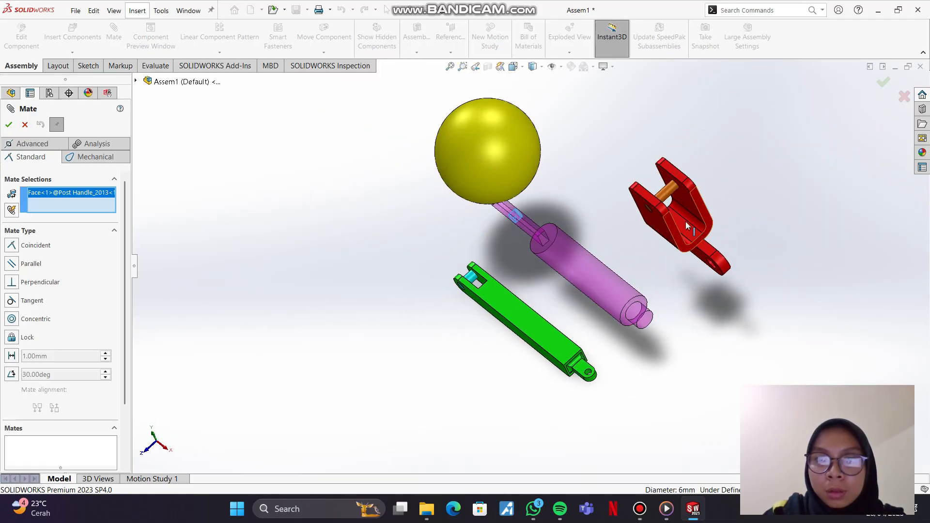
{"action": "left_click", "coordinate": [672, 187]}
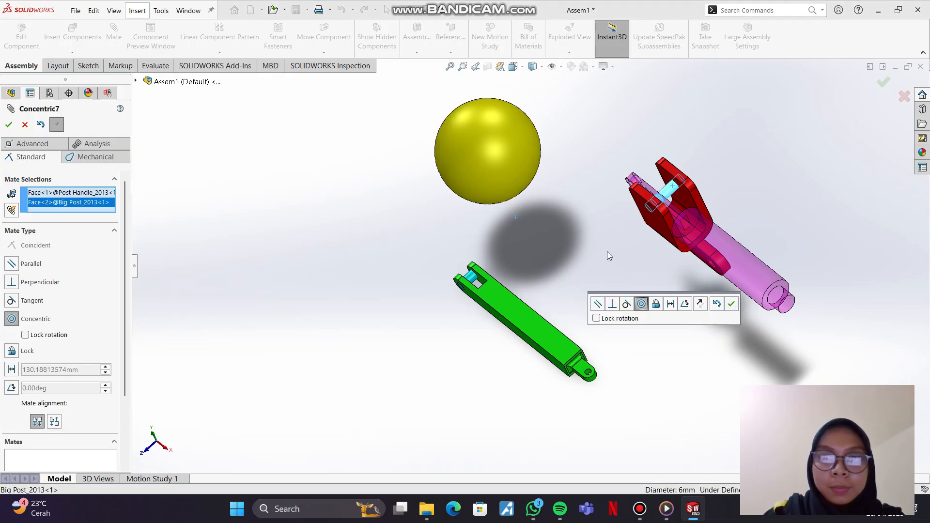
{"action": "left_click", "coordinate": [9, 125]}
Step: Swing the Post Handle around the Big Post's axis and pull it out in front of the Box_Pivot bracket, with its thick end upward
{"action": "middle_click_drag", "start_coordinate": [625, 236], "coordinate": [663, 319]}
{"action": "left_click", "coordinate": [301, 275]}
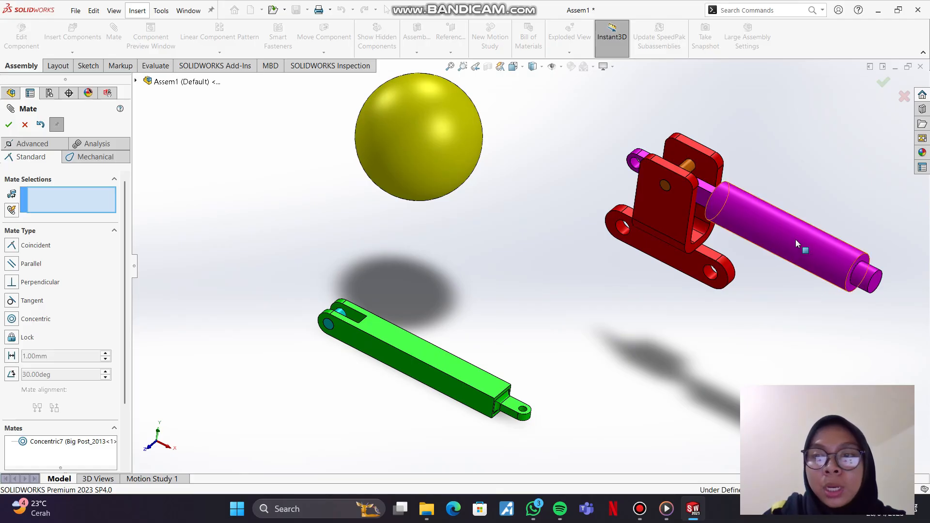
{"action": "left_click_drag", "start_coordinate": [795, 239], "coordinate": [515, 95]}
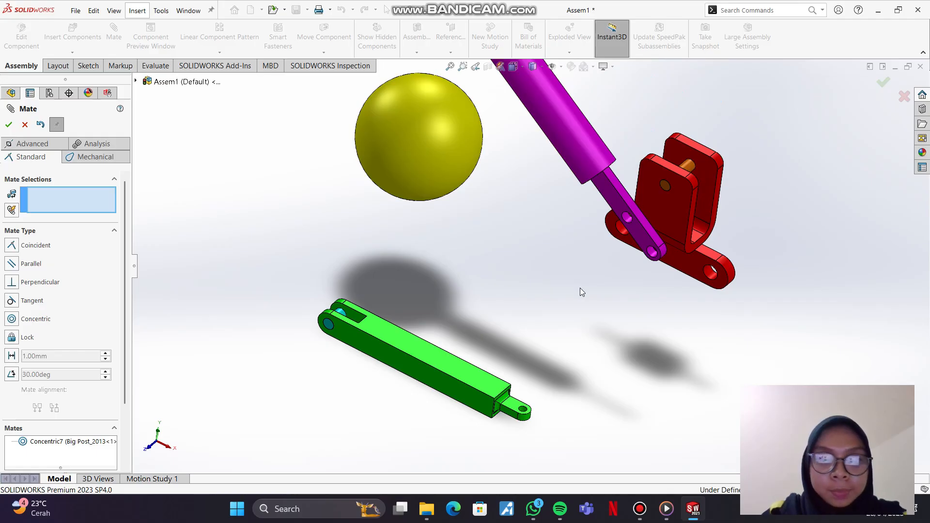
{"action": "key", "text": "q"}
{"action": "left_click", "coordinate": [484, 299]}
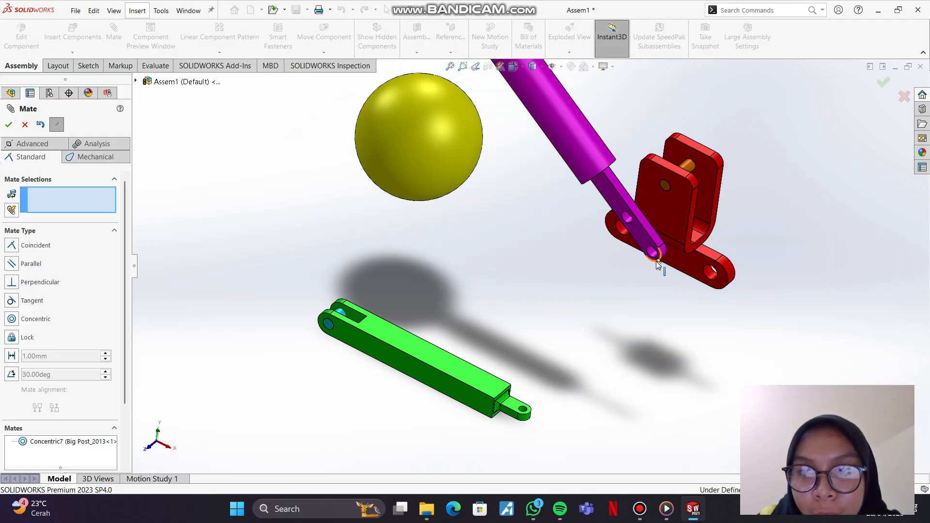
Step: Add a Concentric mate between the Post Handle's end hole face and the Small Post's cylindrical face in the Link
{"action": "scroll", "coordinate": [658, 265], "scroll_direction": "up", "scroll_amount": 6}
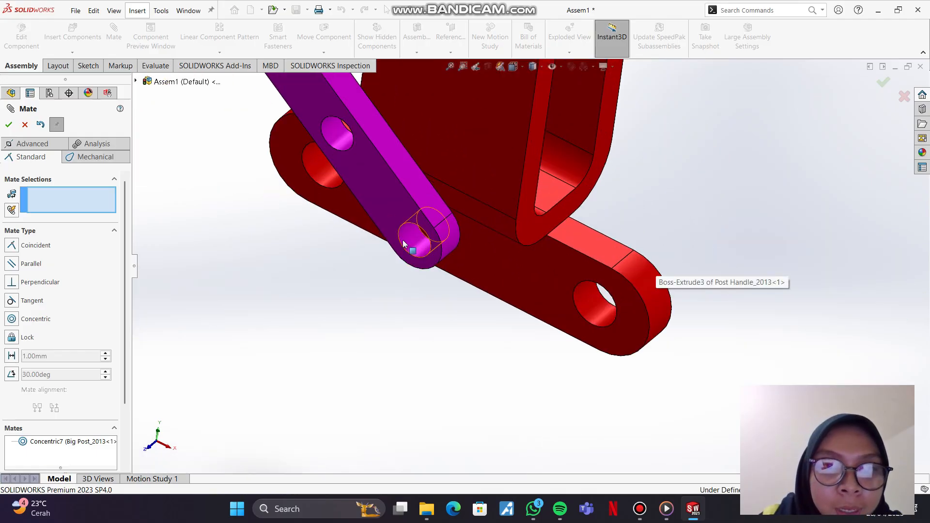
{"action": "left_click", "coordinate": [413, 242]}
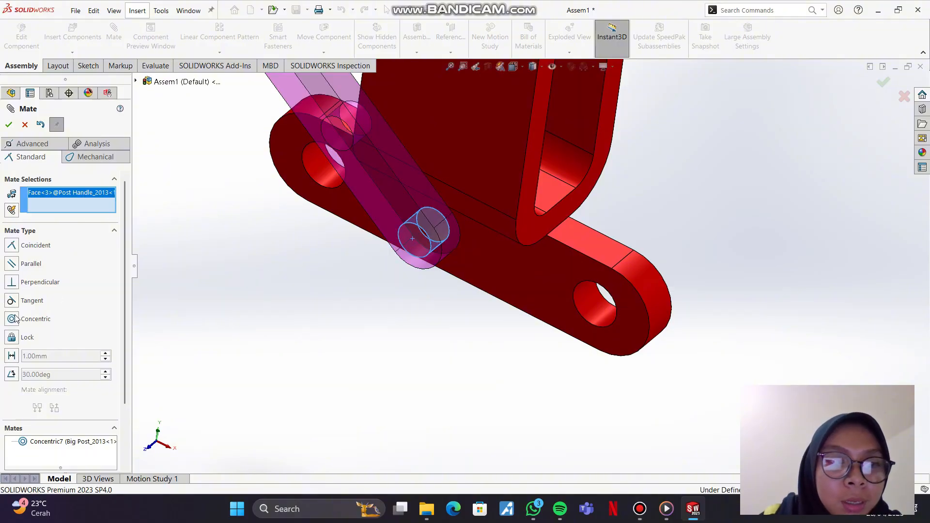
{"action": "scroll", "coordinate": [286, 315], "scroll_direction": "down", "scroll_amount": 6}
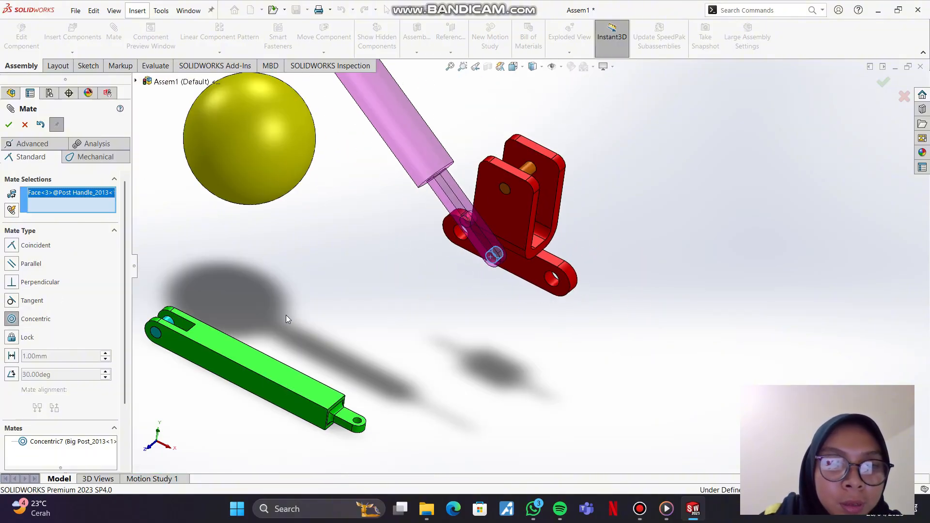
{"action": "scroll", "coordinate": [164, 326], "scroll_direction": "up", "scroll_amount": 3}
{"action": "scroll", "coordinate": [271, 334], "scroll_direction": "down", "scroll_amount": 4}
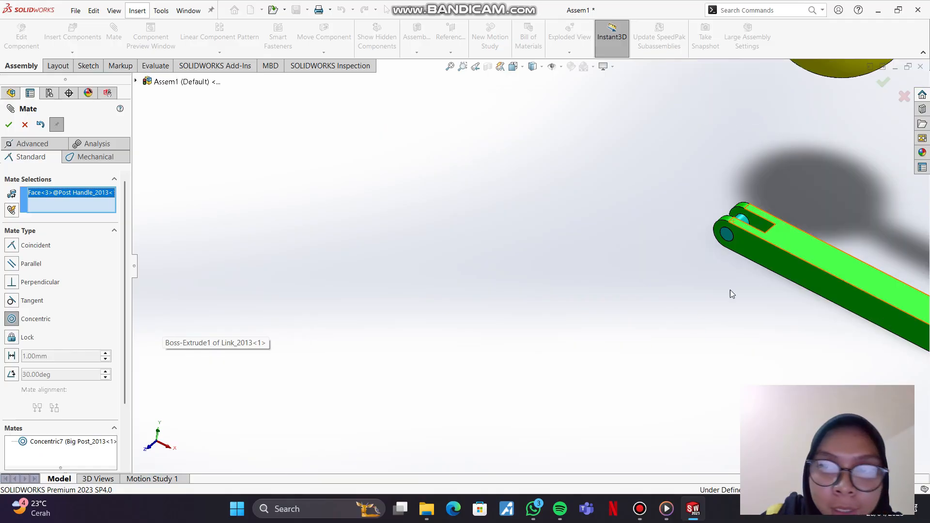
{"action": "scroll", "coordinate": [741, 290], "scroll_direction": "down", "scroll_amount": 1}
{"action": "middle_click_drag", "start_coordinate": [793, 233], "coordinate": [766, 235]}
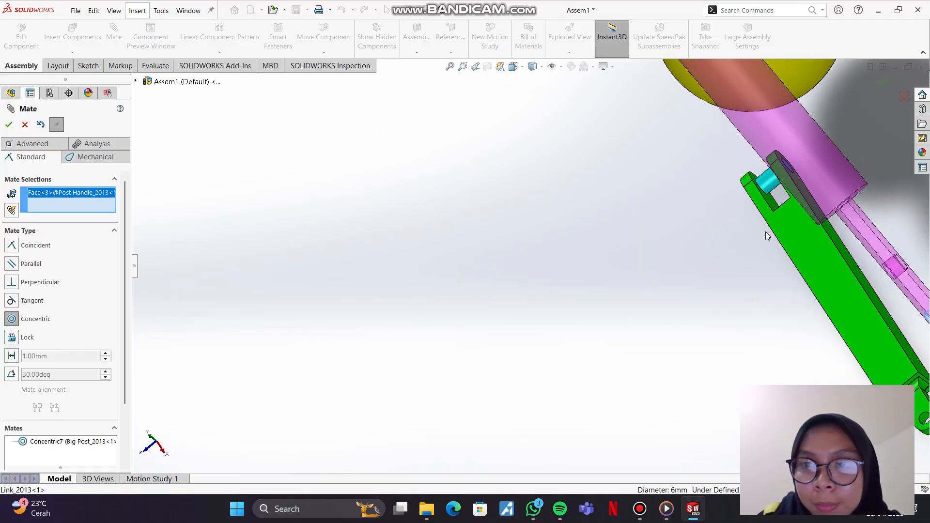
{"action": "left_click", "coordinate": [766, 186]}
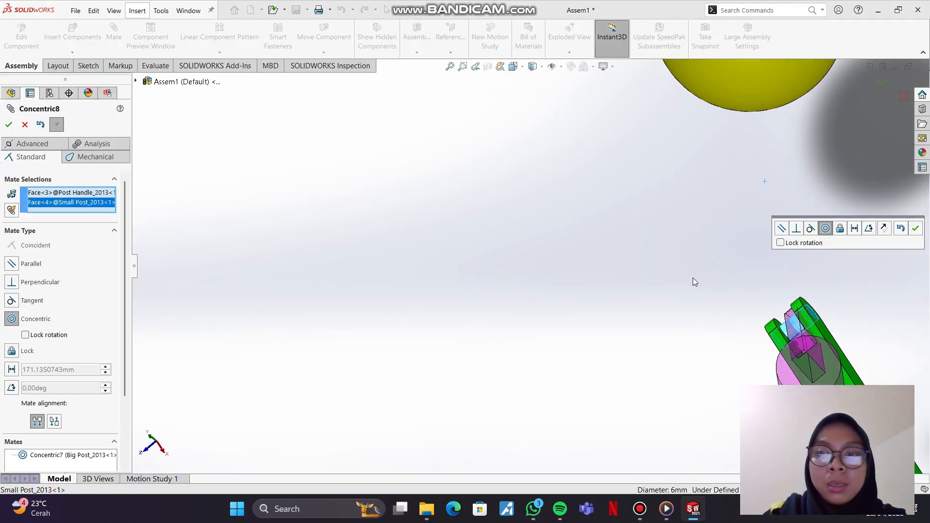
{"action": "middle_click_drag", "start_coordinate": [693, 277], "coordinate": [643, 213]}
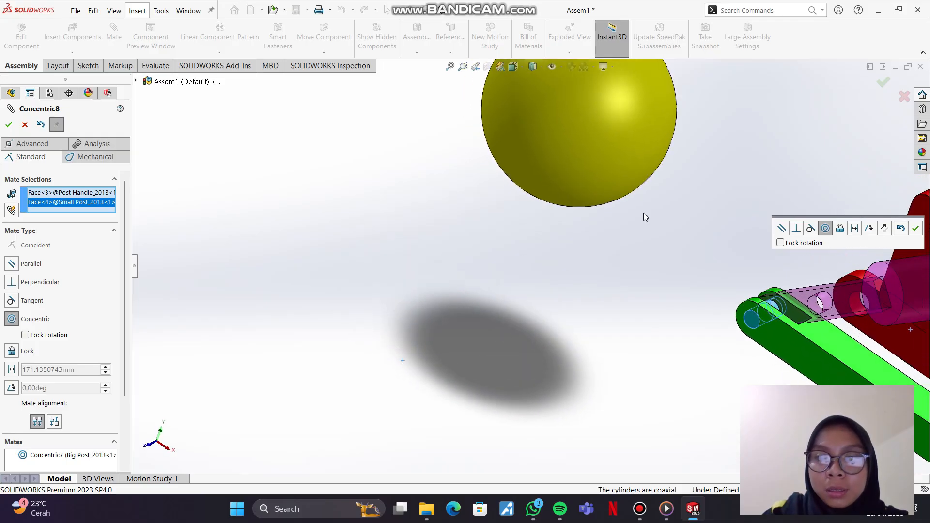
{"action": "left_click", "coordinate": [9, 124]}
{"action": "scroll", "coordinate": [795, 336], "scroll_direction": "down", "scroll_amount": 3}
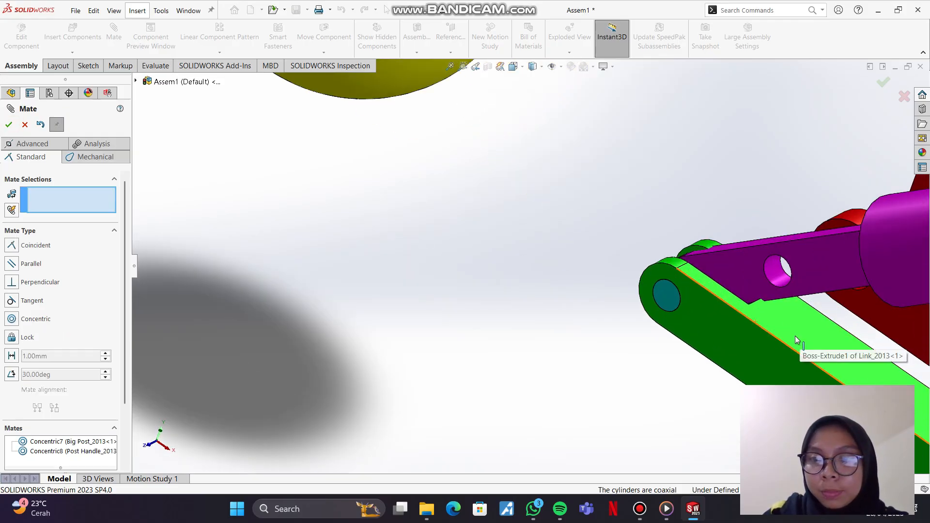
Step: Swing the Post Handle upright around the Big Post's axis, carrying the Link with it
{"action": "scroll", "coordinate": [793, 337], "scroll_direction": "up", "scroll_amount": 6}
{"action": "scroll", "coordinate": [784, 335], "scroll_direction": "up", "scroll_amount": 3}
{"action": "scroll", "coordinate": [679, 326], "scroll_direction": "down", "scroll_amount": 5}
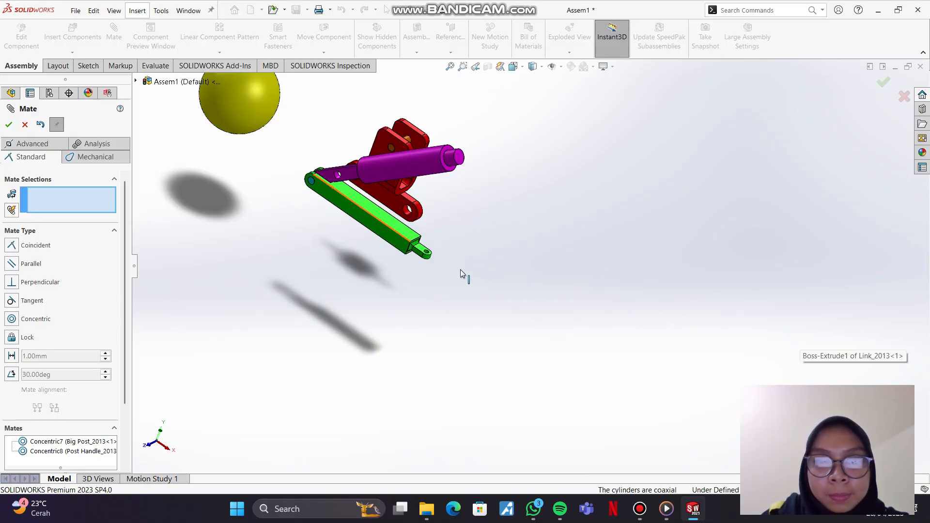
{"action": "scroll", "coordinate": [429, 210], "scroll_direction": "up", "scroll_amount": 2}
{"action": "scroll", "coordinate": [553, 272], "scroll_direction": "down", "scroll_amount": 6}
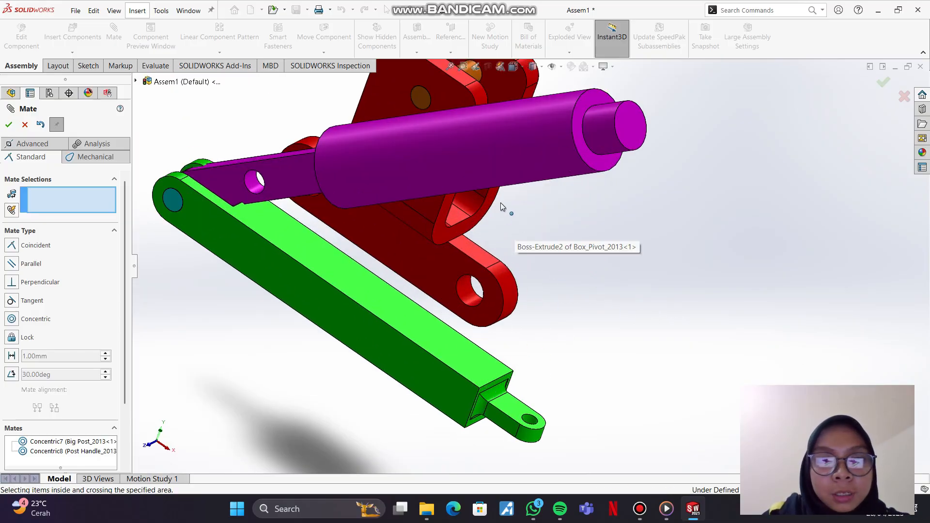
{"action": "scroll", "coordinate": [488, 138], "scroll_direction": "up", "scroll_amount": 6}
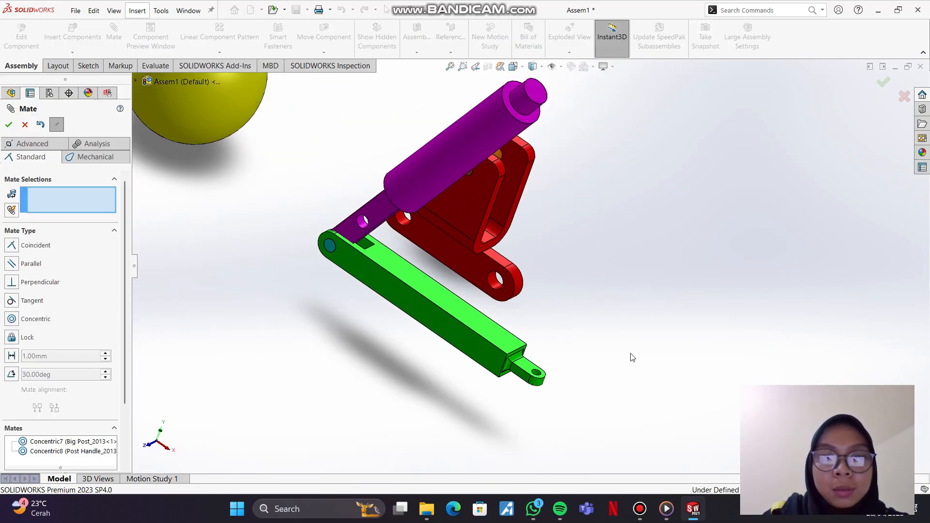
{"action": "left_click_drag", "start_coordinate": [475, 137], "coordinate": [557, 6]}
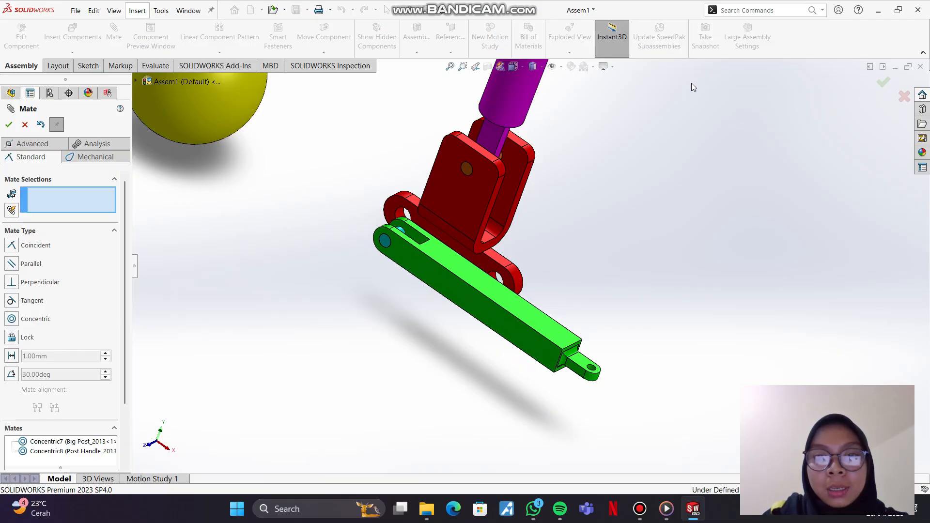
Step: Slide the Link along the Small Post's axis until its fork lines up with the Post Handle's end
{"action": "middle_click_drag", "start_coordinate": [601, 171], "coordinate": [549, 140]}
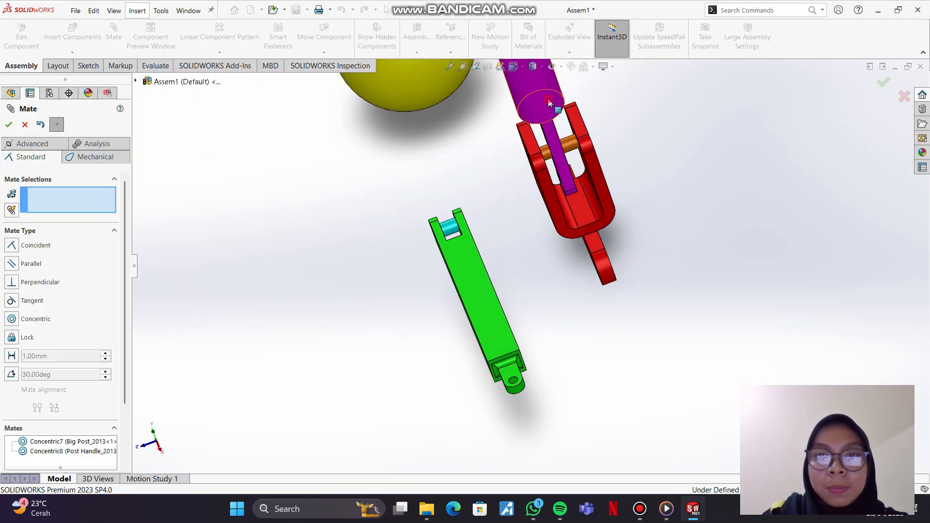
{"action": "left_click_drag", "start_coordinate": [549, 103], "coordinate": [530, 57]}
{"action": "left_click_drag", "start_coordinate": [455, 260], "coordinate": [600, 265]}
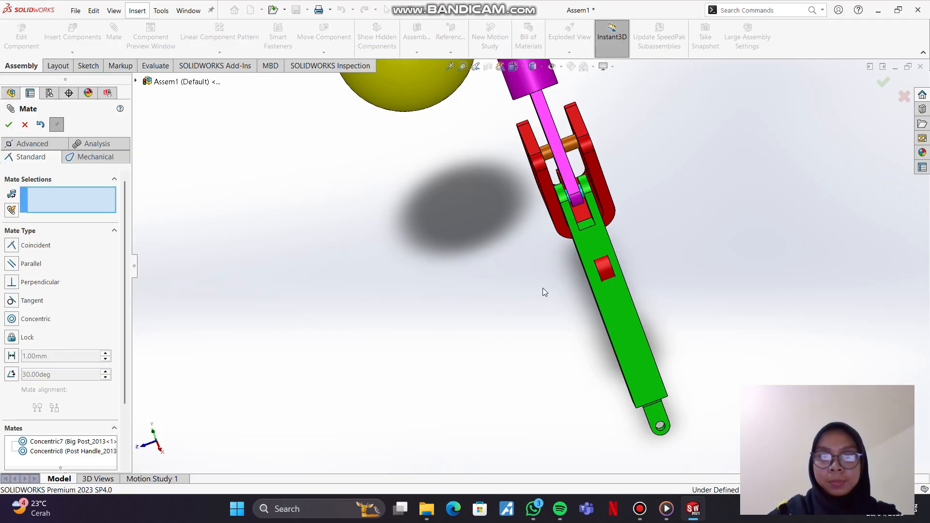
{"action": "middle_click_drag", "start_coordinate": [543, 288], "coordinate": [614, 276]}
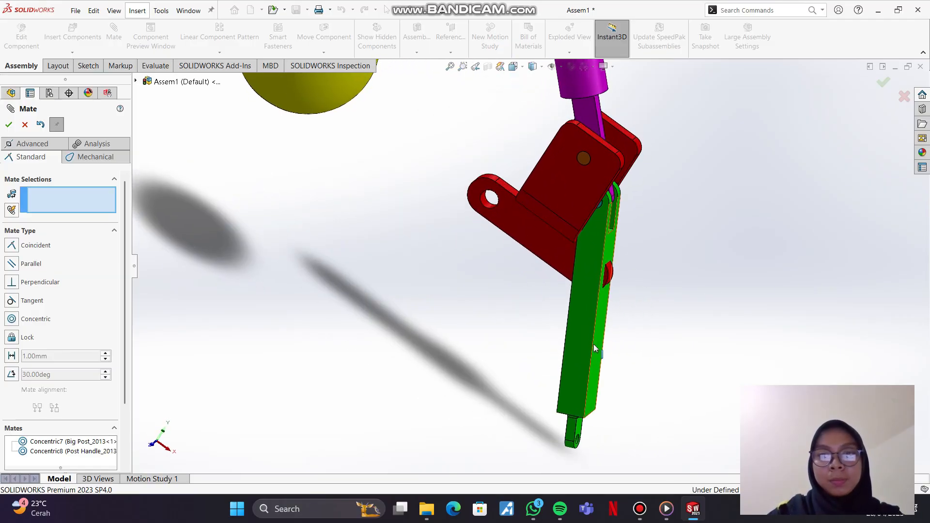
Step: Swing the Link outward from the bracket and place the Post Handle's flat end back between the Box_Pivot arms
{"action": "left_click_drag", "start_coordinate": [595, 348], "coordinate": [750, 296]}
{"action": "scroll", "coordinate": [729, 290], "scroll_direction": "up", "scroll_amount": 3}
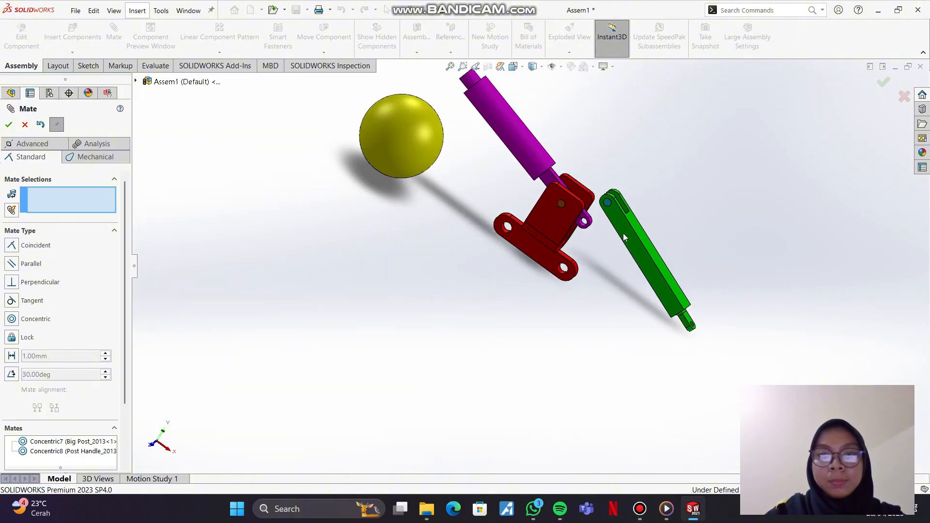
{"action": "mouse_move", "coordinate": [536, 147]}
{"action": "left_mouse_down"}
{"action": "mouse_move", "coordinate": [560, 155]}
{"action": "mouse_move", "coordinate": [553, 152]}
{"action": "mouse_move", "coordinate": [570, 147]}
{"action": "mouse_move", "coordinate": [533, 155]}
{"action": "mouse_move", "coordinate": [535, 165]}
{"action": "mouse_move", "coordinate": [582, 151]}
{"action": "mouse_move", "coordinate": [529, 155]}
{"action": "left_mouse_up"}
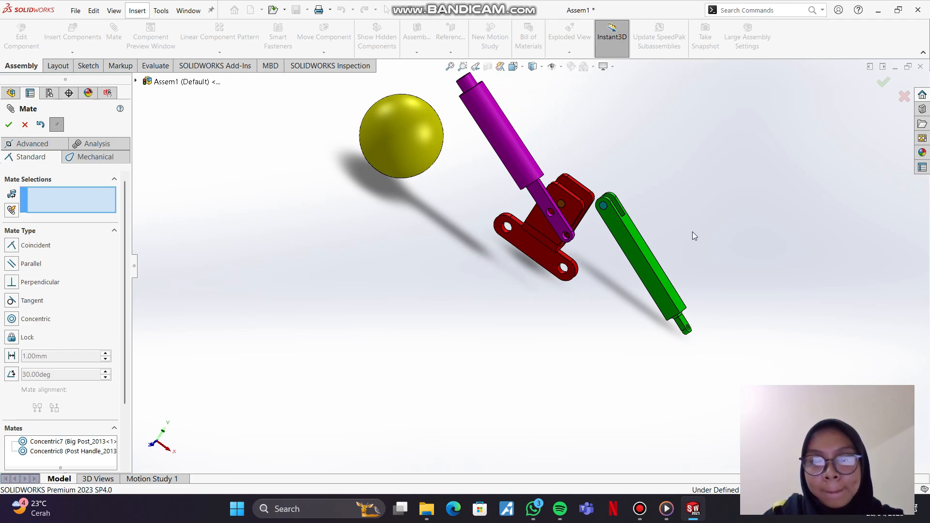
{"action": "middle_click_drag", "start_coordinate": [693, 232], "coordinate": [609, 279]}
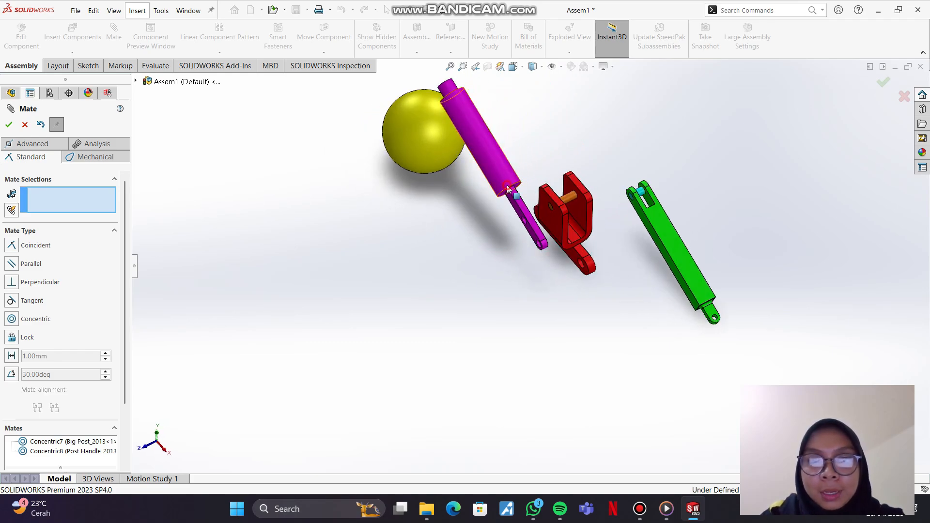
{"action": "left_click_drag", "start_coordinate": [507, 189], "coordinate": [562, 168]}
{"action": "left_click_drag", "start_coordinate": [684, 205], "coordinate": [600, 283]}
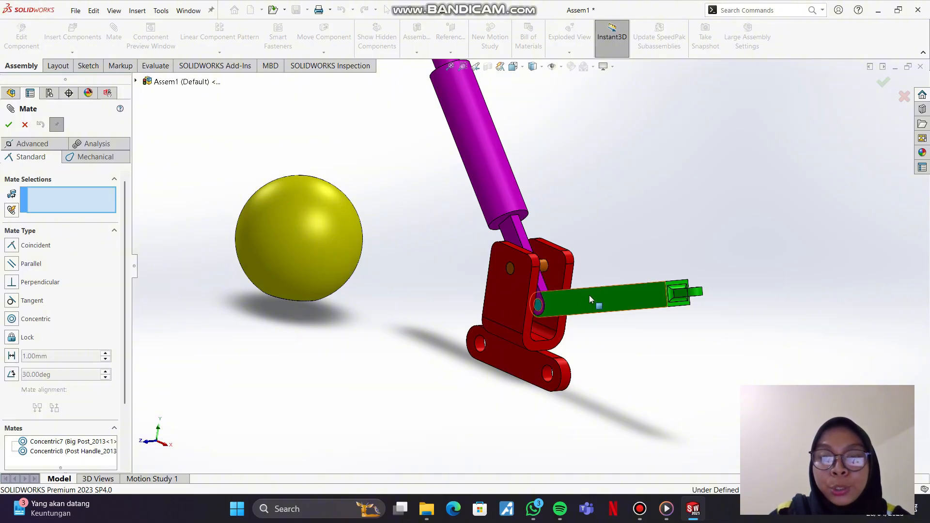
Step: Add a Parallel mate between the Link's long upper face and the narrow top face of a Box_Pivot arm
{"action": "scroll", "coordinate": [592, 298], "scroll_direction": "up", "scroll_amount": 3}
{"action": "scroll", "coordinate": [572, 300], "scroll_direction": "down", "scroll_amount": 2}
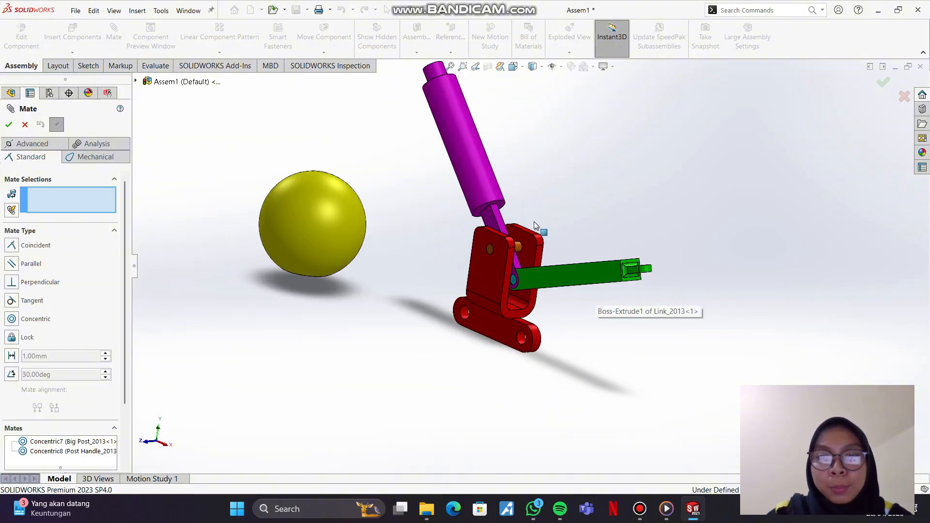
{"action": "left_click_drag", "start_coordinate": [555, 271], "coordinate": [553, 318]}
{"action": "middle_click_drag", "start_coordinate": [581, 264], "coordinate": [557, 295]}
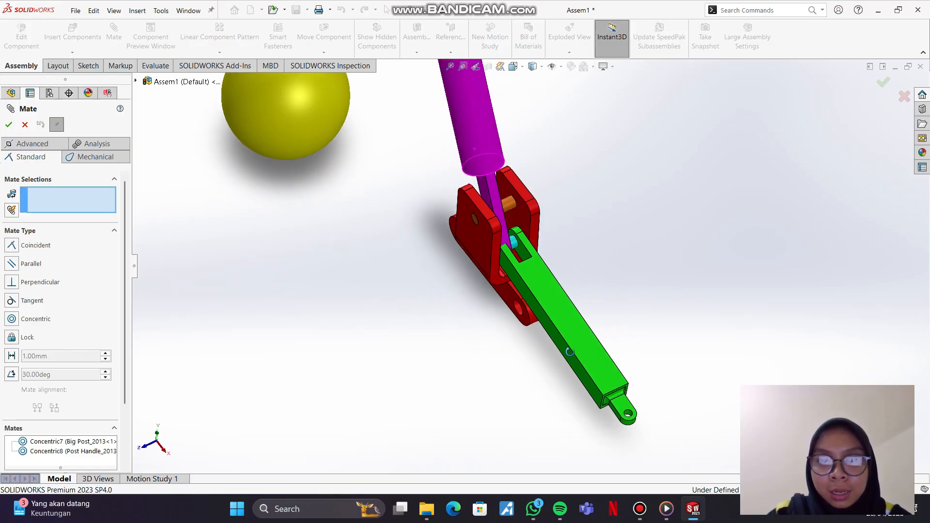
{"action": "left_click", "coordinate": [556, 296]}
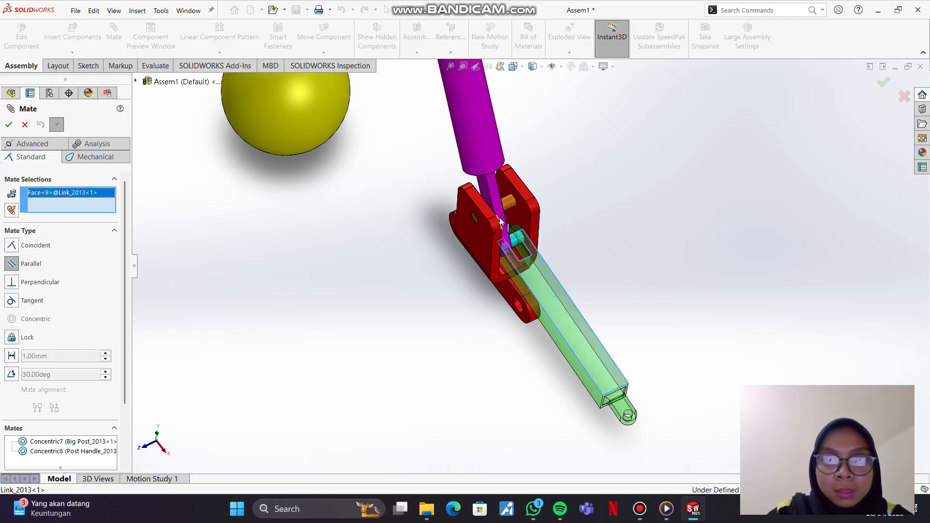
{"action": "left_click", "coordinate": [487, 209]}
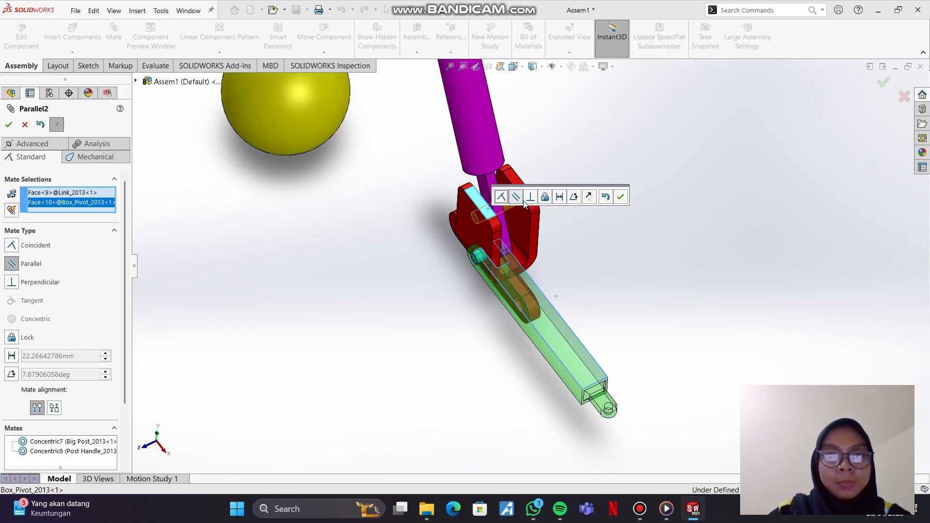
{"action": "left_click", "coordinate": [9, 125]}
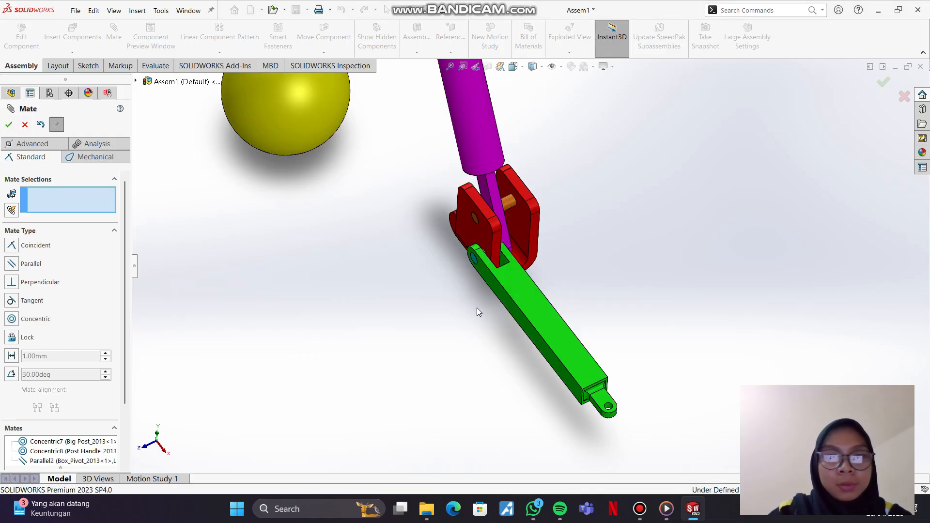
Step: Slide the Link so its fork straddles the Post Handle's end, and tilt the Post Handle back toward the ball
{"action": "left_click_drag", "start_coordinate": [525, 300], "coordinate": [547, 294]}
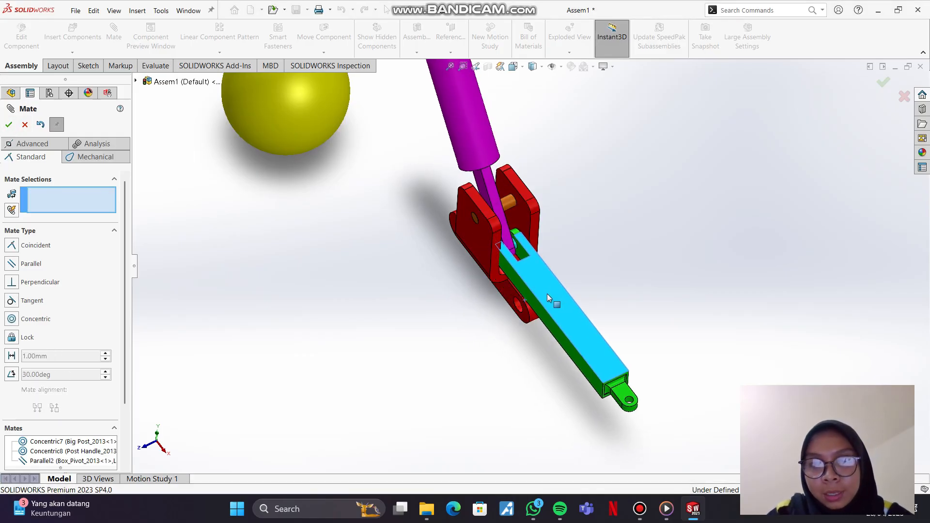
{"action": "mouse_move", "coordinate": [609, 261]}
{"action": "middle_mouse_down"}
{"action": "mouse_move", "coordinate": [612, 278]}
{"action": "mouse_move", "coordinate": [586, 290]}
{"action": "mouse_move", "coordinate": [601, 277]}
{"action": "middle_mouse_up"}
{"action": "left_click_drag", "start_coordinate": [492, 150], "coordinate": [499, 145]}
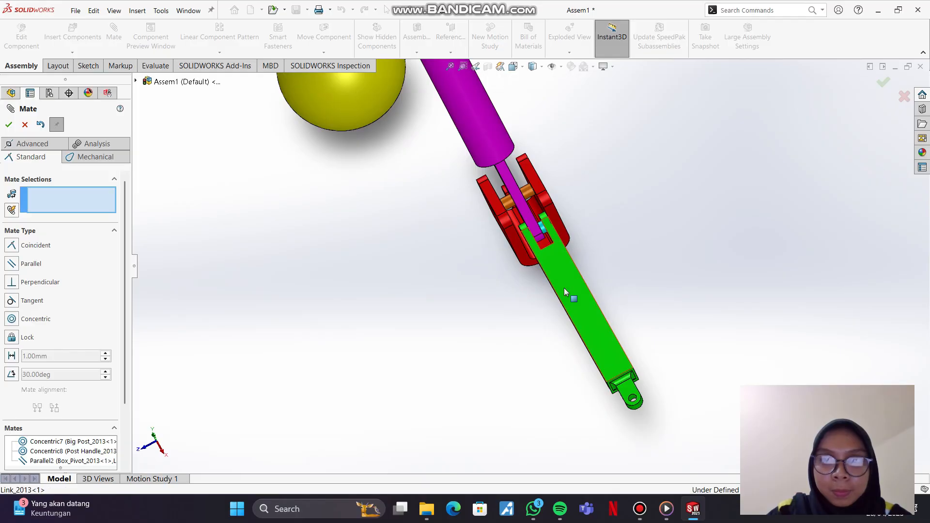
{"action": "mouse_move", "coordinate": [563, 287]}
{"action": "left_mouse_down"}
{"action": "mouse_move", "coordinate": [558, 280]}
{"action": "mouse_move", "coordinate": [555, 292]}
{"action": "mouse_move", "coordinate": [563, 290]}
{"action": "left_mouse_up"}
{"action": "middle_click_drag", "start_coordinate": [536, 366], "coordinate": [558, 206]}
{"action": "mouse_move", "coordinate": [444, 152]}
{"action": "left_mouse_down"}
{"action": "mouse_move", "coordinate": [455, 142]}
{"action": "mouse_move", "coordinate": [454, 155]}
{"action": "mouse_move", "coordinate": [471, 139]}
{"action": "mouse_move", "coordinate": [433, 156]}
{"action": "left_mouse_up"}
{"action": "mouse_move", "coordinate": [620, 246]}
{"action": "left_mouse_down"}
{"action": "mouse_move", "coordinate": [620, 271]}
{"action": "mouse_move", "coordinate": [625, 250]}
{"action": "left_mouse_up"}
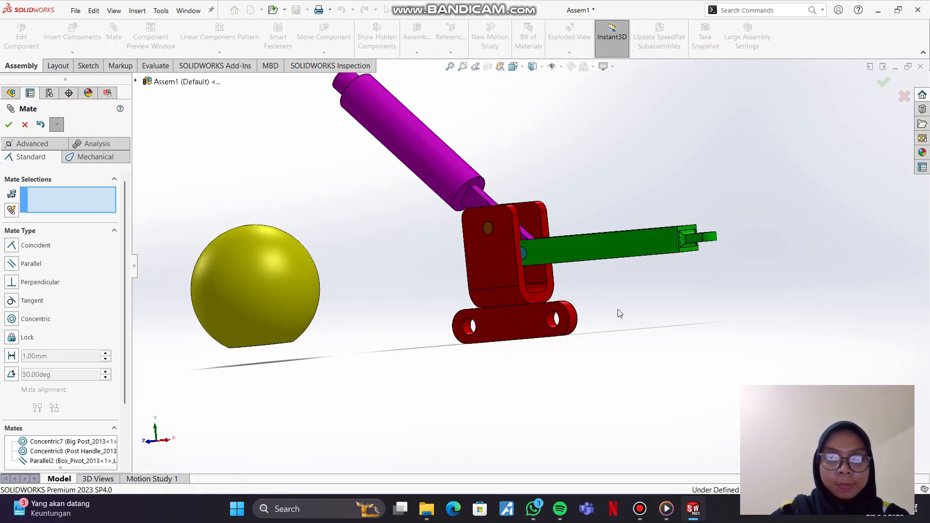
Step: Switch to the isometric view and examine how the Post Handle's end sits in the Link's fork
{"action": "left_click", "coordinate": [529, 346]}
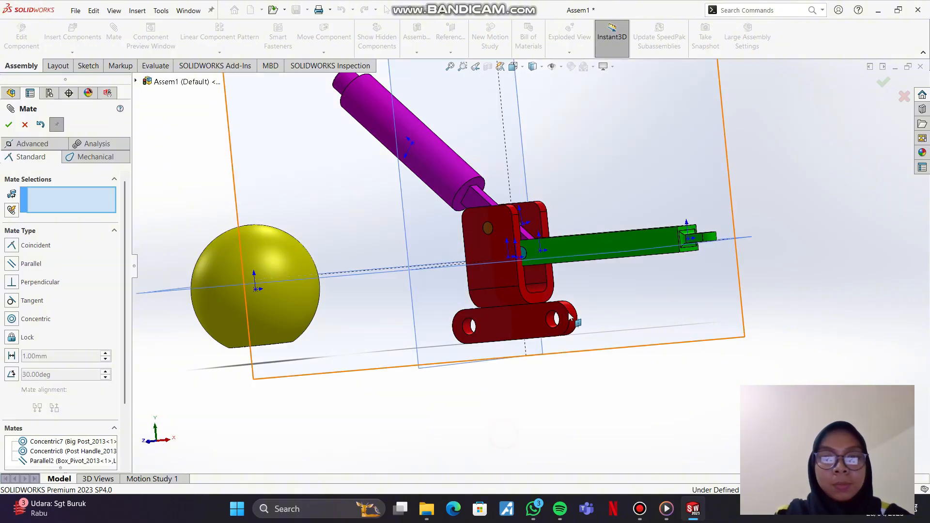
{"action": "left_click", "coordinate": [547, 401]}
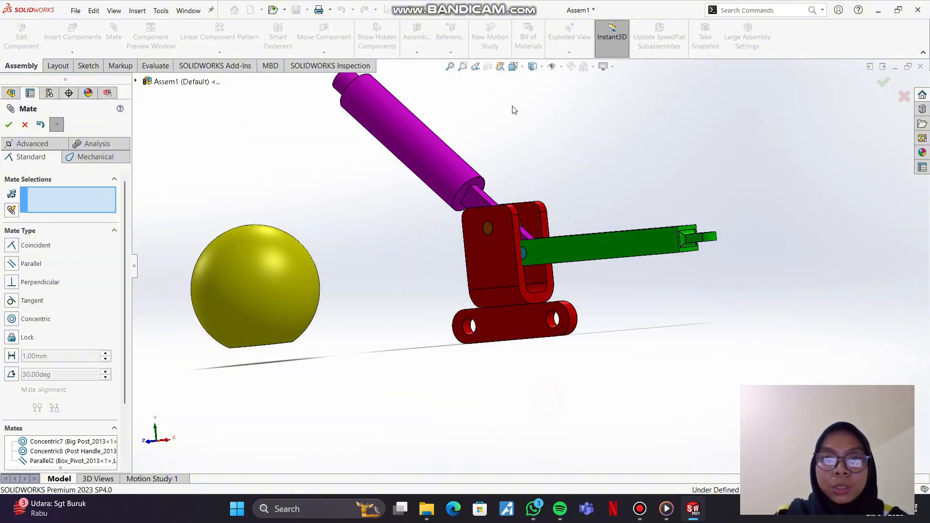
{"action": "left_click", "coordinate": [523, 68]}
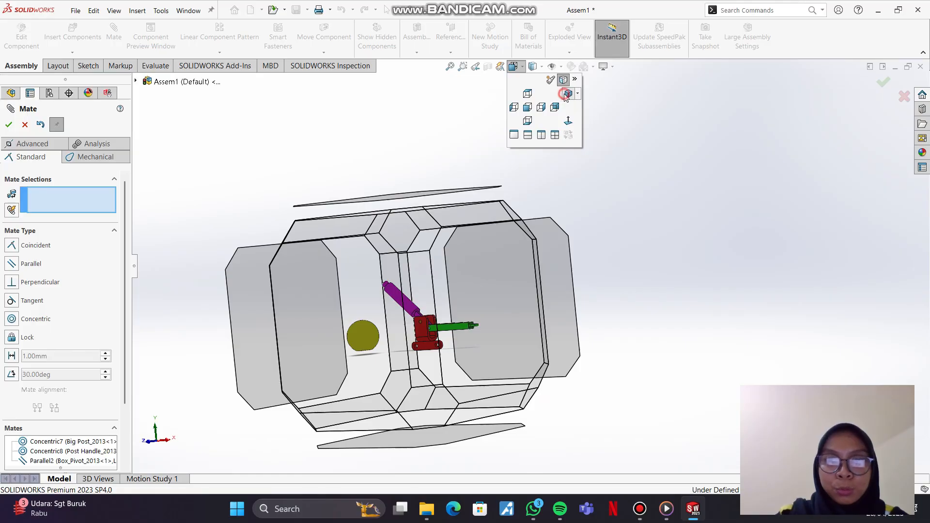
{"action": "left_click", "coordinate": [567, 94]}
{"action": "left_click", "coordinate": [646, 245]}
{"action": "middle_click_drag", "start_coordinate": [587, 291], "coordinate": [555, 337]}
{"action": "scroll", "coordinate": [594, 294], "scroll_direction": "up", "scroll_amount": 2}
{"action": "scroll", "coordinate": [593, 294], "scroll_direction": "down", "scroll_amount": 1}
{"action": "scroll", "coordinate": [593, 294], "scroll_direction": "down", "scroll_amount": 5}
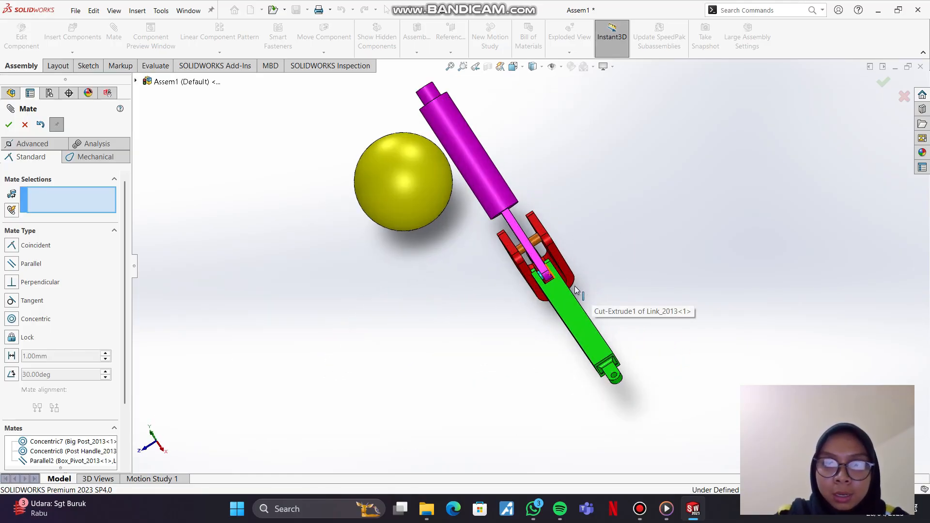
{"action": "left_click_drag", "start_coordinate": [532, 290], "coordinate": [545, 293]}
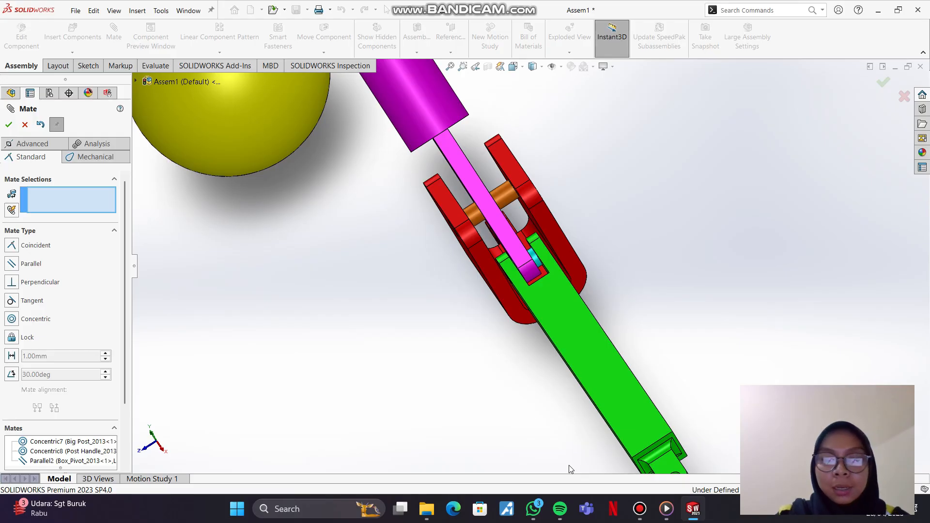
Step: Add a Coincident mate between the Post Handle's flat side face and the inner face of the Link's fork slot
{"action": "key", "text": "q"}
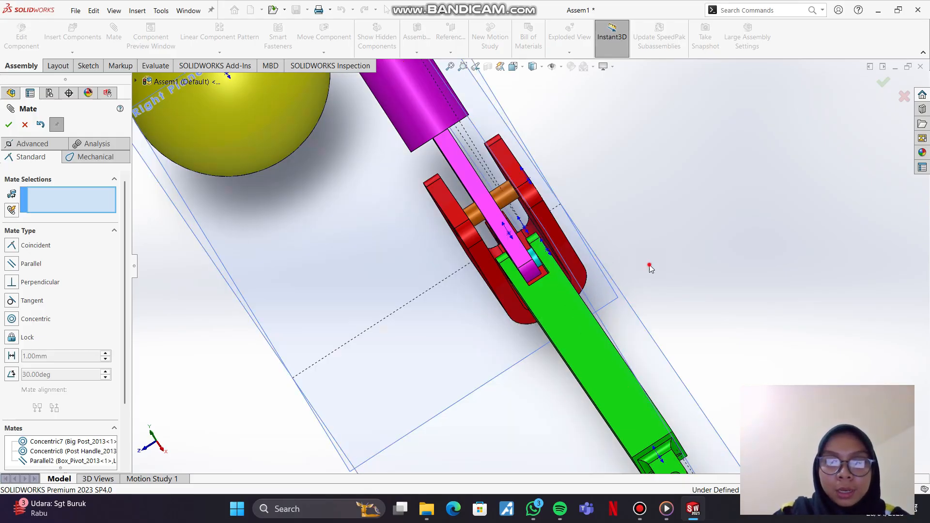
{"action": "middle_click_drag", "start_coordinate": [662, 249], "coordinate": [514, 268]}
{"action": "left_click", "coordinate": [482, 249]}
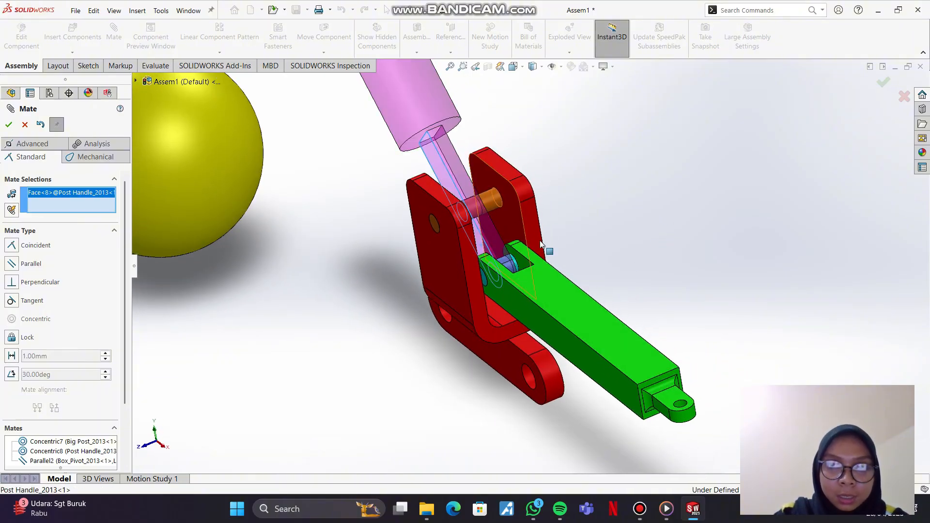
{"action": "middle_click_drag", "start_coordinate": [642, 244], "coordinate": [546, 307]}
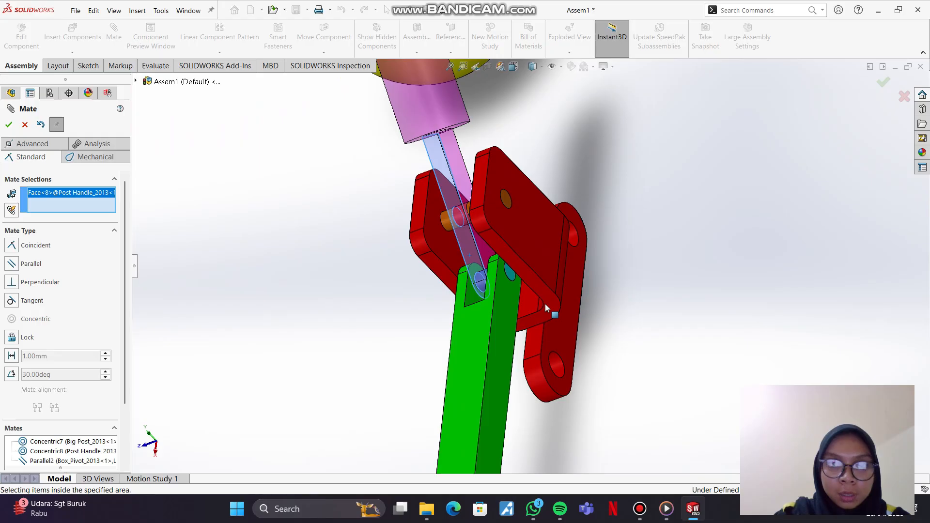
{"action": "left_click", "coordinate": [472, 298]}
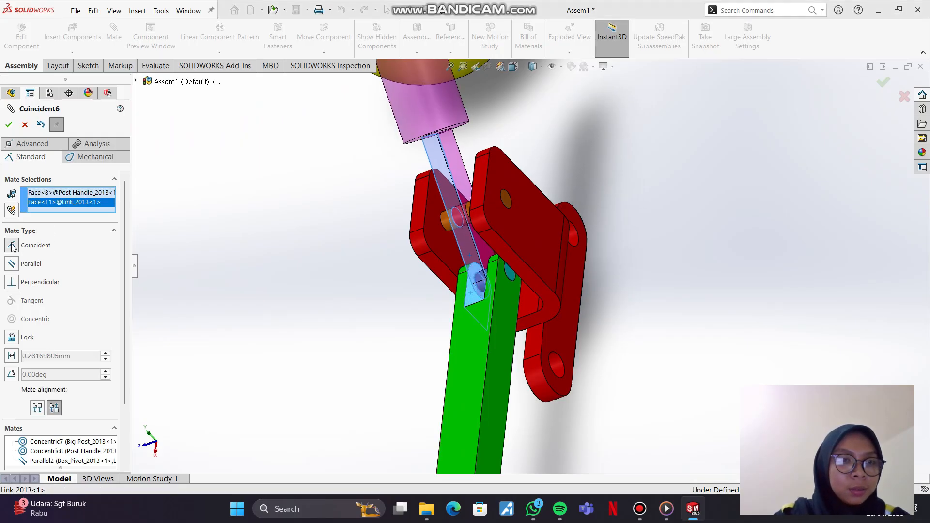
{"action": "left_click", "coordinate": [9, 125]}
Step: Move the Link to test its Coincident mate with the Post Handle
{"action": "mouse_move", "coordinate": [589, 356]}
{"action": "middle_mouse_down"}
{"action": "mouse_move", "coordinate": [629, 349]}
{"action": "mouse_move", "coordinate": [600, 334]}
{"action": "mouse_move", "coordinate": [560, 341]}
{"action": "mouse_move", "coordinate": [597, 335]}
{"action": "mouse_move", "coordinate": [588, 342]}
{"action": "mouse_move", "coordinate": [600, 349]}
{"action": "middle_mouse_up"}
{"action": "left_click_drag", "start_coordinate": [600, 345], "coordinate": [598, 346]}
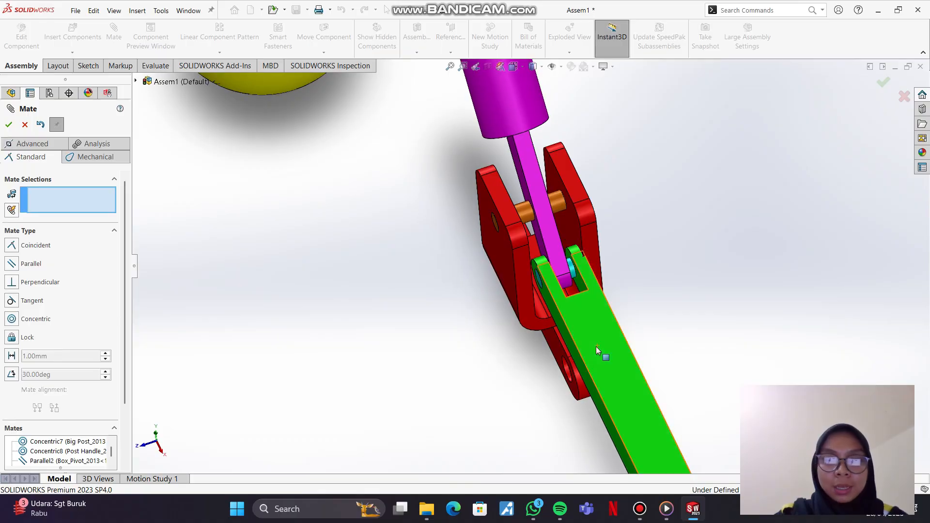
{"action": "left_click", "coordinate": [754, 186]}
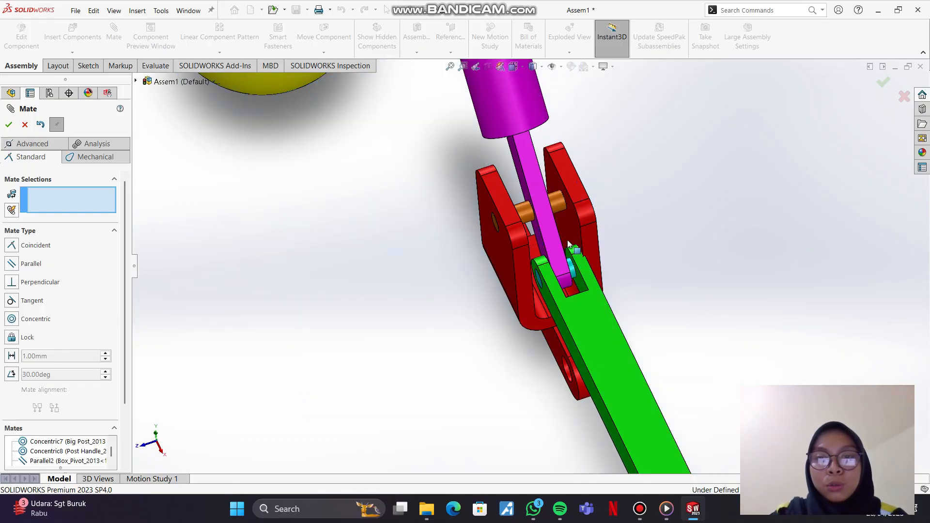
{"action": "left_click_drag", "start_coordinate": [600, 315], "coordinate": [595, 329]}
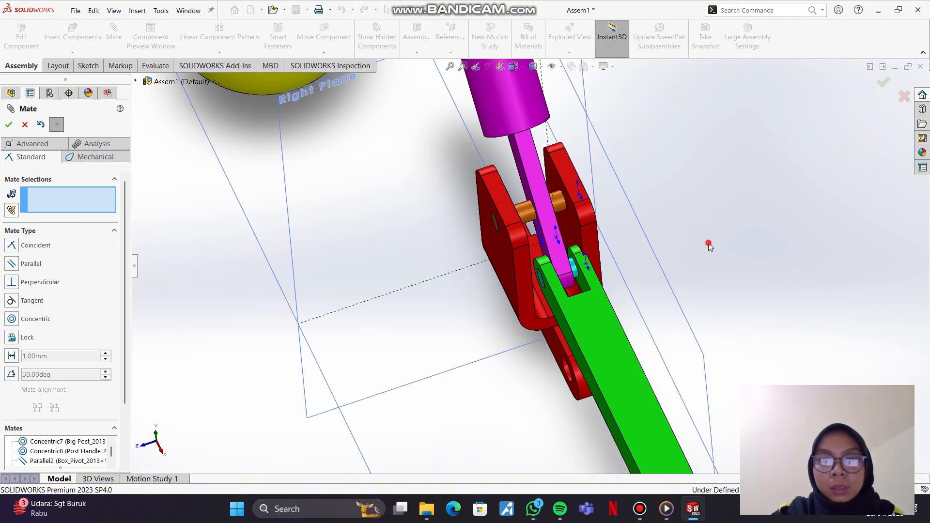
Step: Add a 6.5 mm Distance mate between Box_Pivot's inner side face and the Post Handle's flat side face
{"action": "middle_click_drag", "start_coordinate": [618, 270], "coordinate": [595, 243]}
{"action": "left_click", "coordinate": [579, 235]}
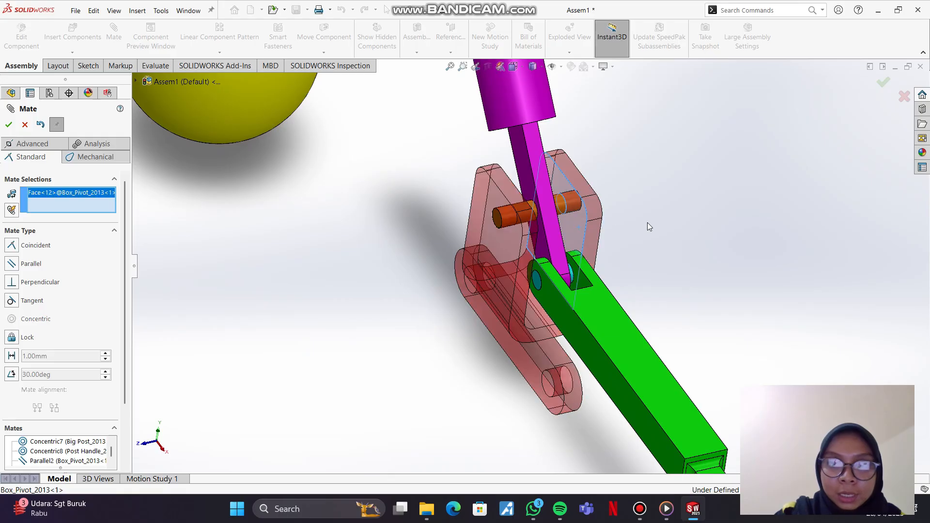
{"action": "middle_click_drag", "start_coordinate": [648, 224], "coordinate": [583, 270]}
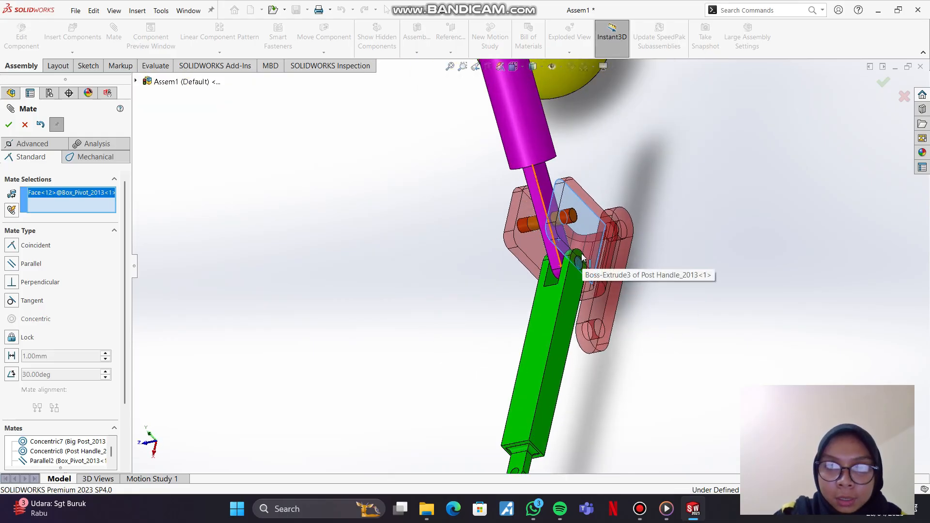
{"action": "scroll", "coordinate": [579, 253], "scroll_direction": "down", "scroll_amount": 3}
{"action": "left_click", "coordinate": [492, 119]}
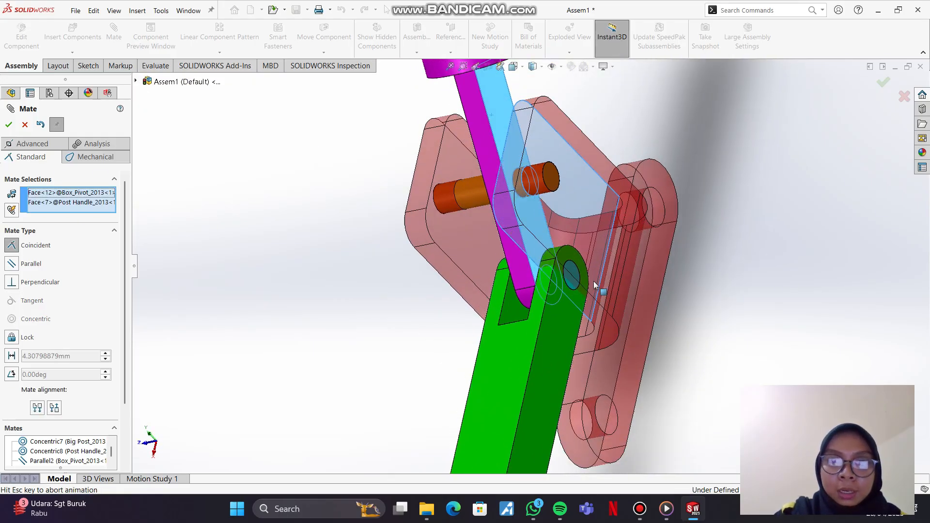
{"action": "scroll", "coordinate": [653, 274], "scroll_direction": "down", "scroll_amount": 1}
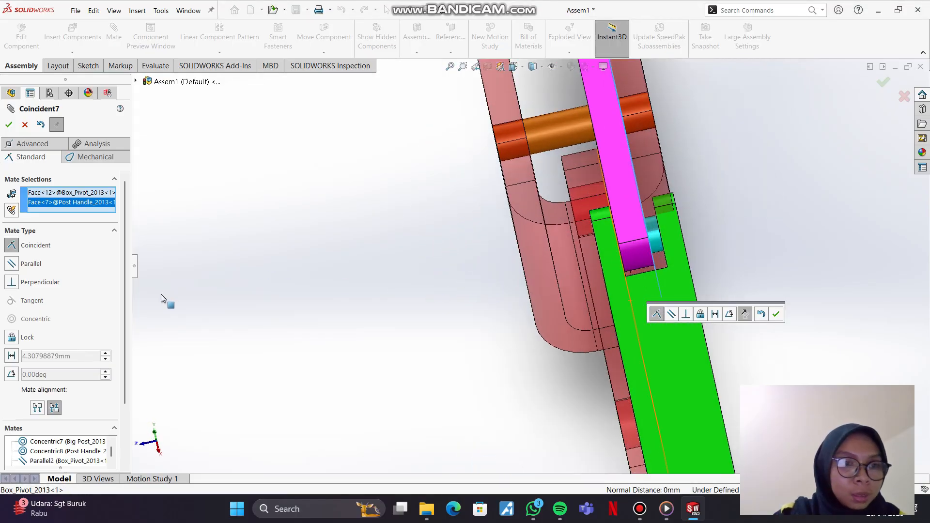
{"action": "left_click", "coordinate": [11, 357]}
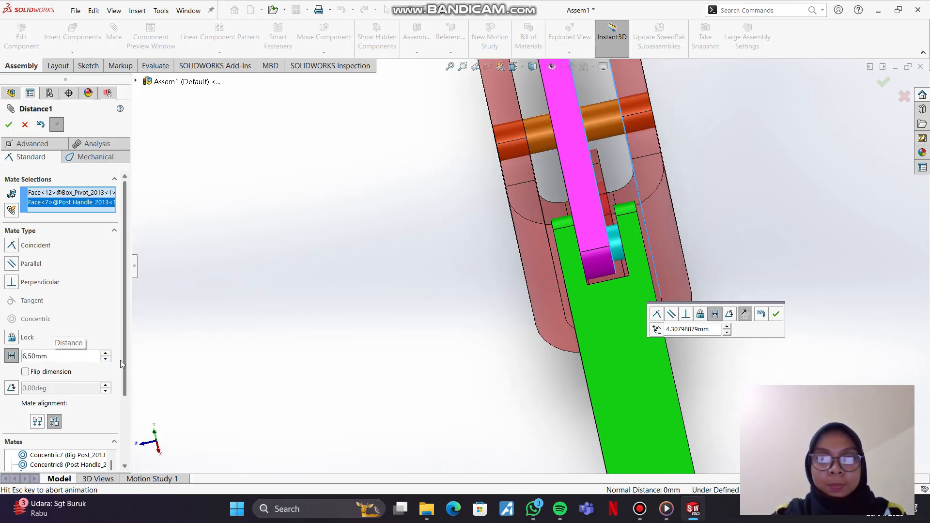
{"action": "left_click", "coordinate": [9, 125]}
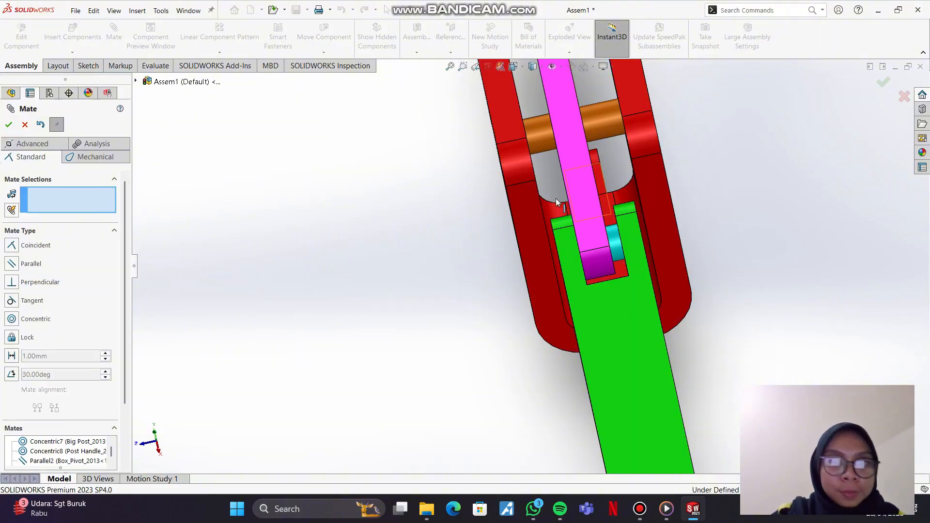
Step: Switch to the isometric view and examine the mated parts beside the loose ball Handle
{"action": "scroll", "coordinate": [489, 310], "scroll_direction": "up", "scroll_amount": 5}
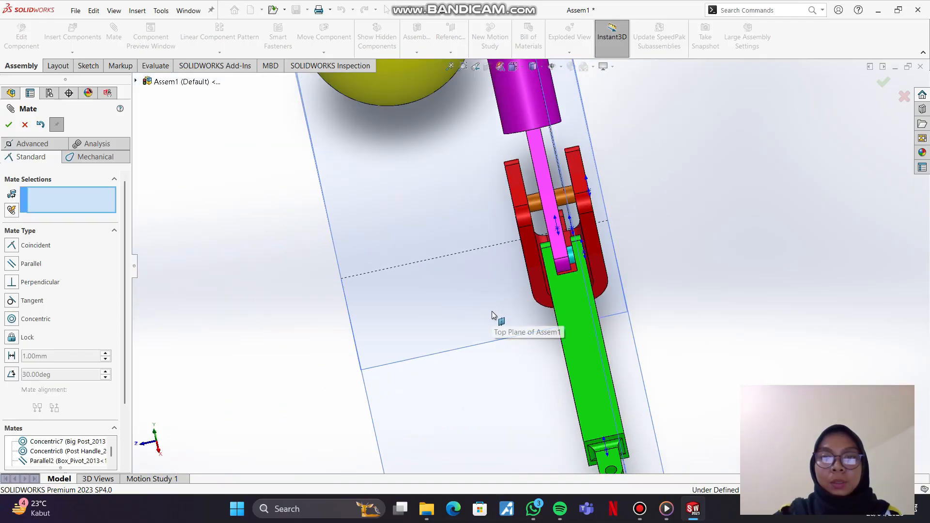
{"action": "left_click", "coordinate": [621, 272]}
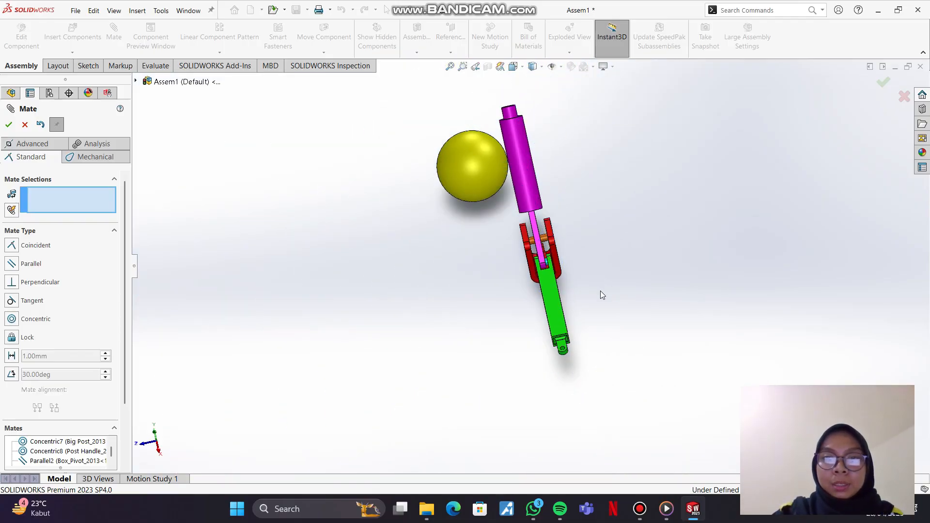
{"action": "scroll", "coordinate": [600, 290], "scroll_direction": "down", "scroll_amount": 3}
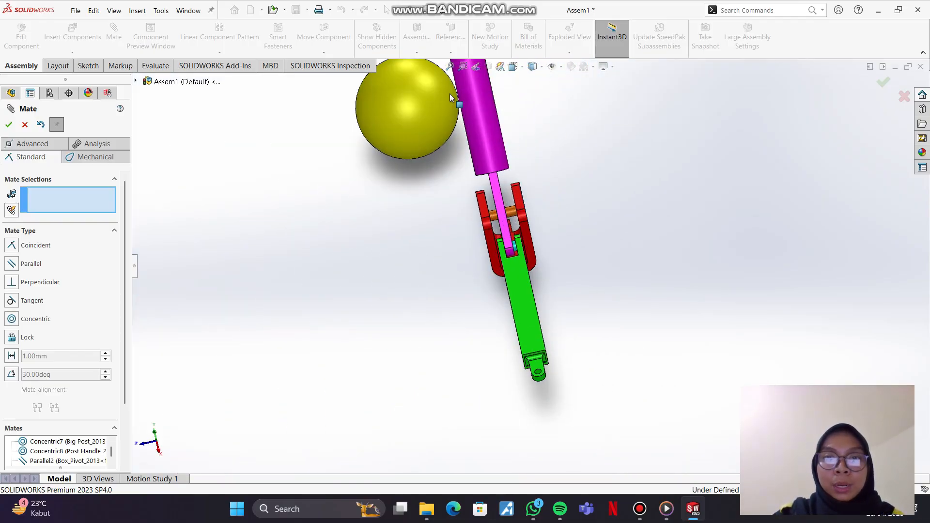
{"action": "left_click", "coordinate": [525, 71]}
{"action": "left_click", "coordinate": [556, 101]}
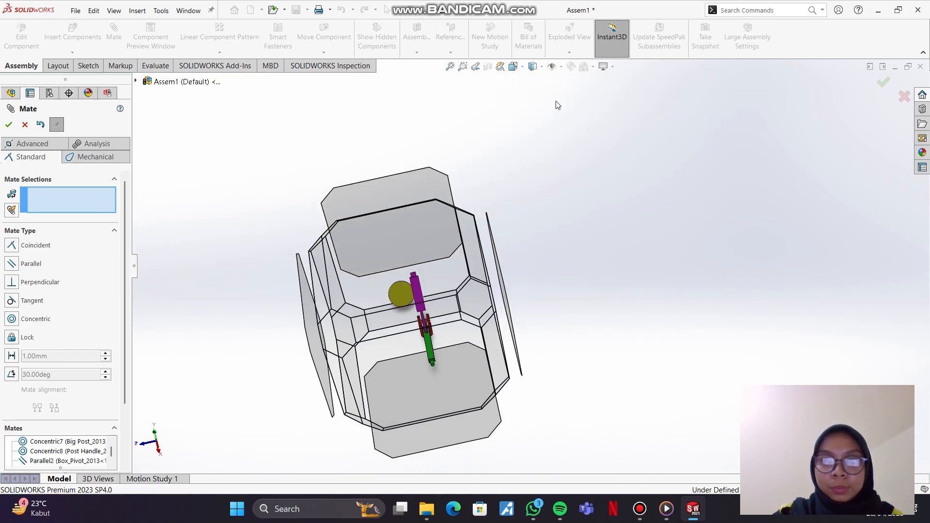
{"action": "left_click", "coordinate": [523, 71]}
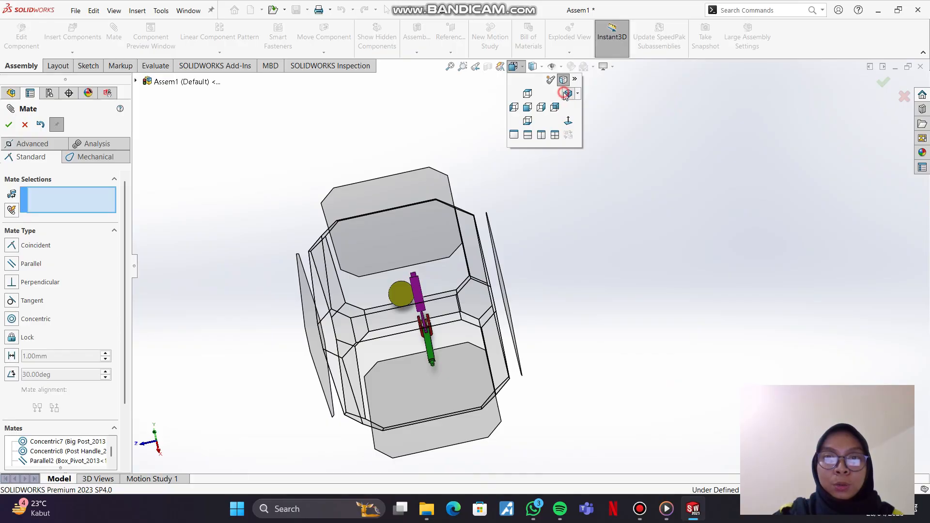
{"action": "left_click", "coordinate": [567, 94]}
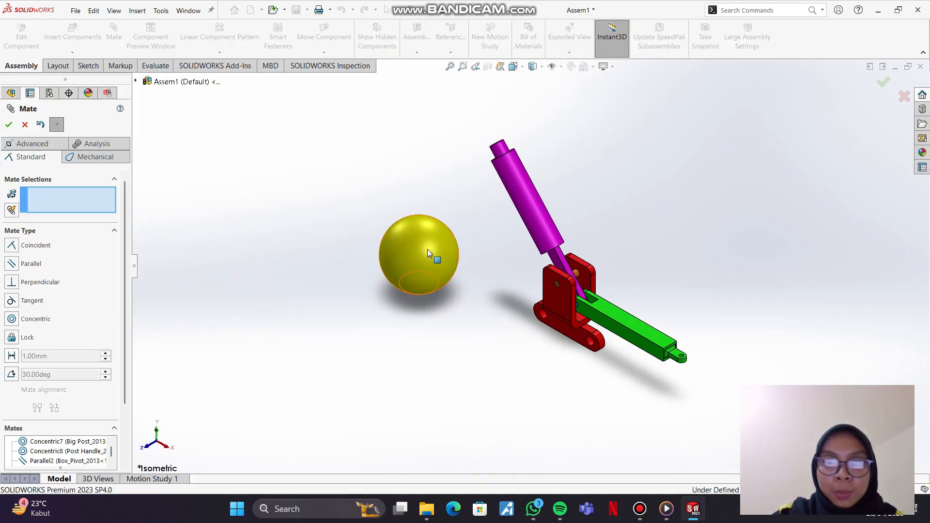
{"action": "scroll", "coordinate": [377, 331], "scroll_direction": "up", "scroll_amount": 2}
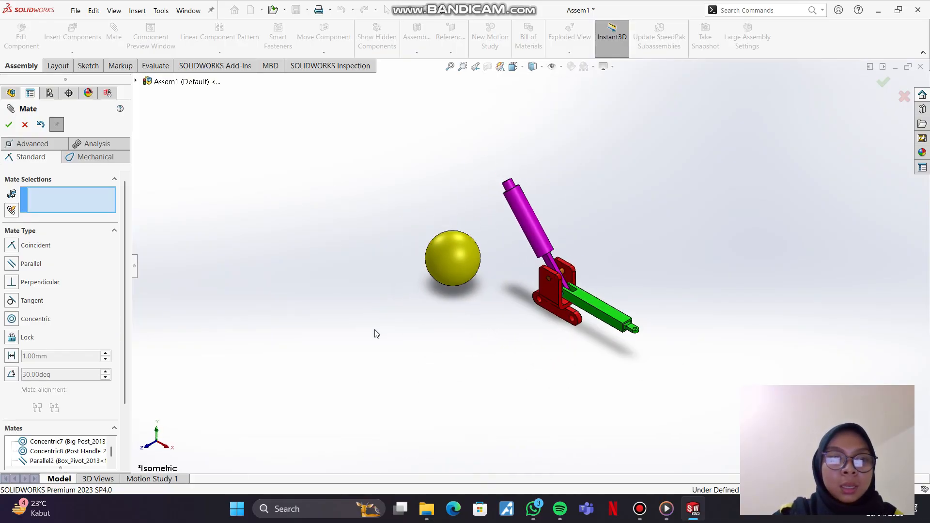
Step: Add a Concentric mate between the cylindrical hole in the ball Handle and the Post Handle's cylindrical tip
{"action": "scroll", "coordinate": [377, 331], "scroll_direction": "down", "scroll_amount": 3}
{"action": "scroll", "coordinate": [596, 340], "scroll_direction": "down", "scroll_amount": 1}
{"action": "left_click", "coordinate": [528, 187]}
{"action": "left_click_drag", "start_coordinate": [529, 190], "coordinate": [501, 174]}
{"action": "middle_click_drag", "start_coordinate": [501, 174], "coordinate": [489, 209]}
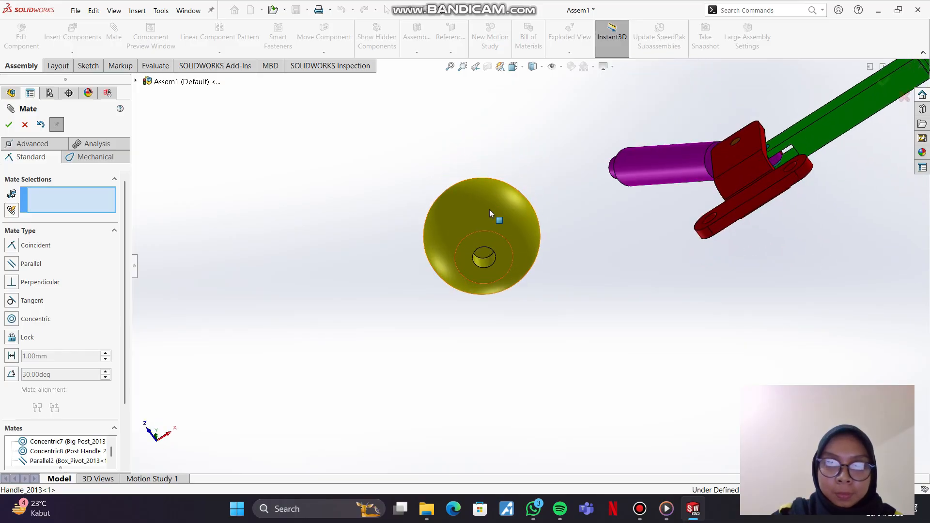
{"action": "left_click", "coordinate": [482, 261]}
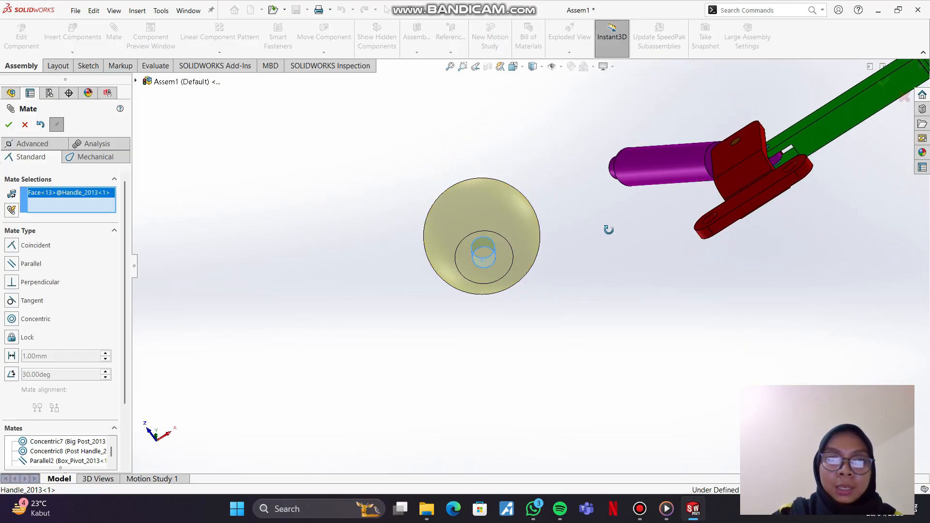
{"action": "middle_click_drag", "start_coordinate": [609, 230], "coordinate": [671, 301]}
{"action": "scroll", "coordinate": [669, 296], "scroll_direction": "up", "scroll_amount": 2}
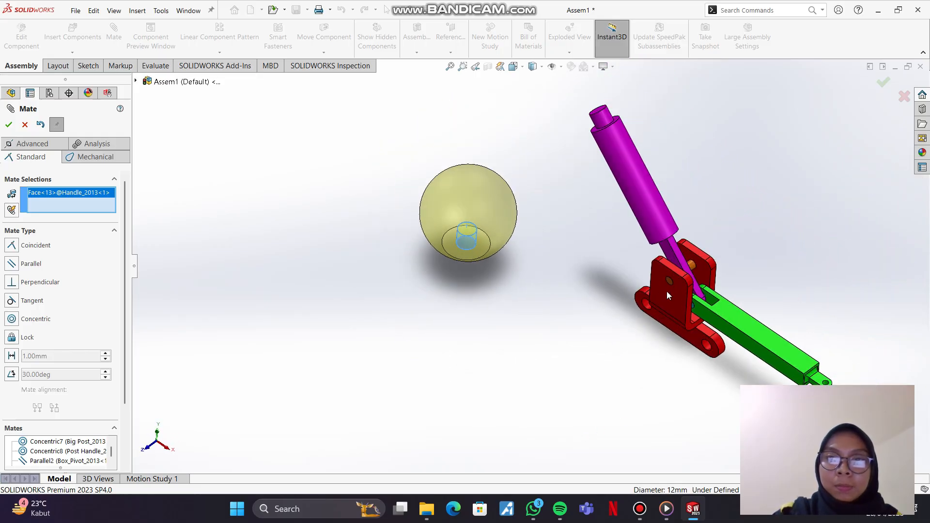
{"action": "left_click", "coordinate": [605, 127]}
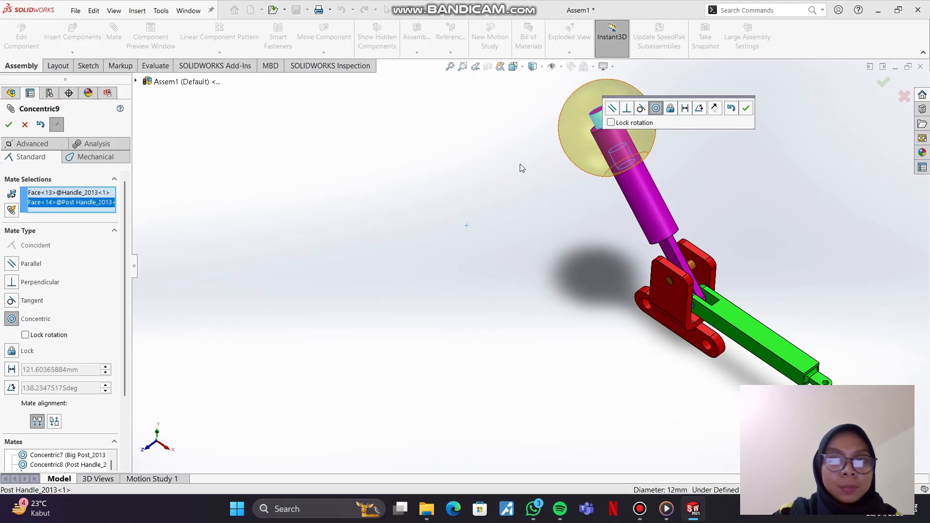
{"action": "left_click", "coordinate": [8, 125]}
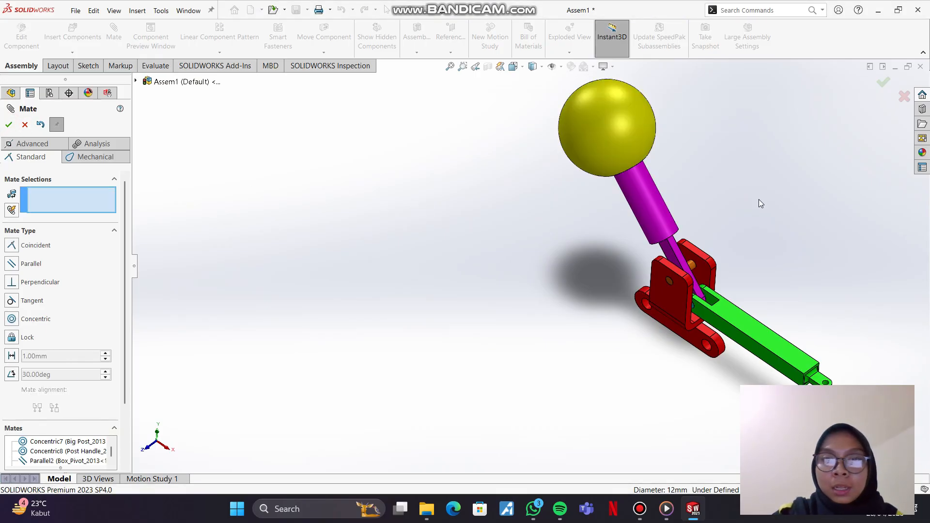
Step: Slide the ball Handle outward along the Post Handle's axis to expose the tip, and restore the isometric view
{"action": "middle_click_drag", "start_coordinate": [742, 221], "coordinate": [679, 252]}
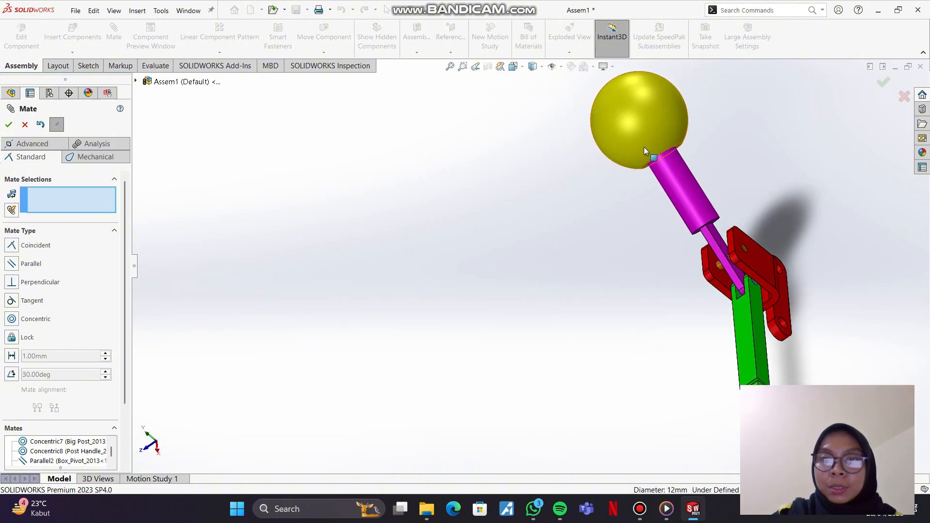
{"action": "left_click_drag", "start_coordinate": [644, 147], "coordinate": [602, 93]}
{"action": "middle_click_drag", "start_coordinate": [584, 237], "coordinate": [635, 220]}
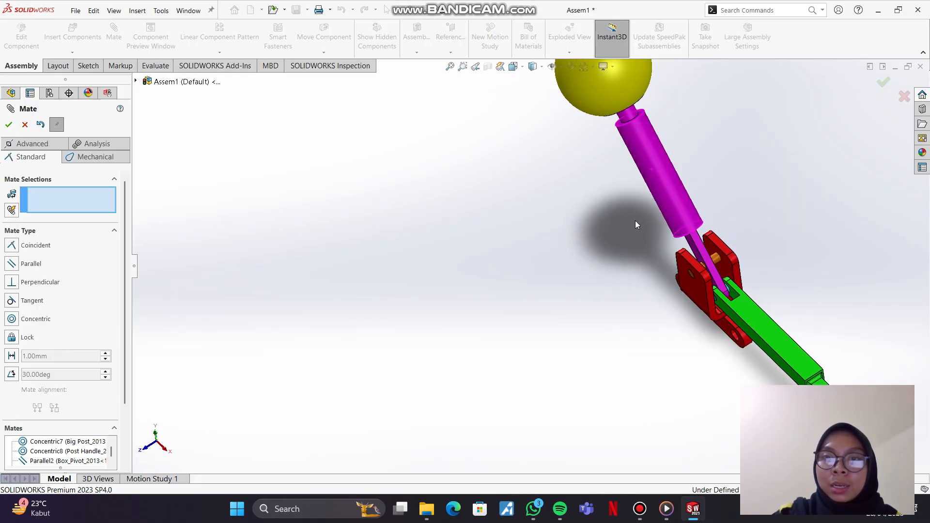
{"action": "left_click", "coordinate": [516, 70]}
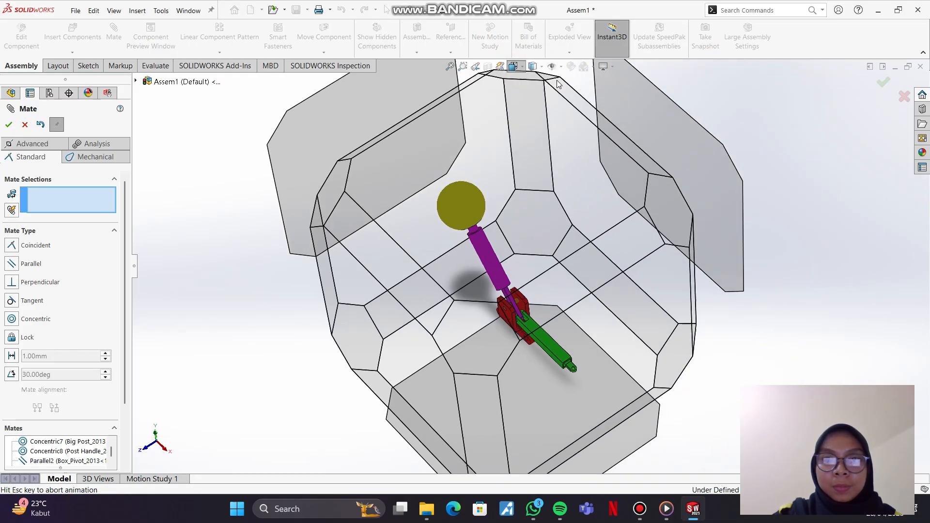
{"action": "left_click", "coordinate": [569, 94]}
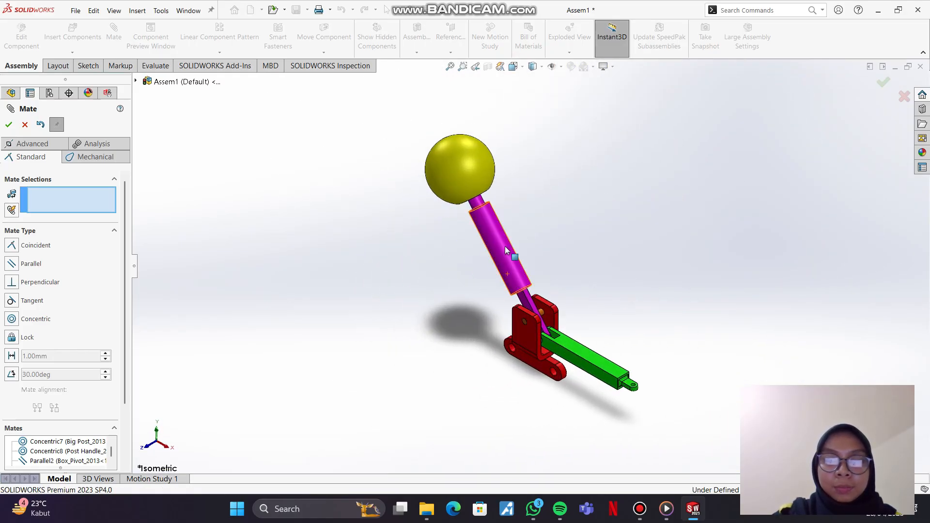
Step: Add a Coincident mate between the inner end face of the ball Handle's hole and the Post Handle's tip face
{"action": "scroll", "coordinate": [499, 235], "scroll_direction": "up", "scroll_amount": 2}
{"action": "scroll", "coordinate": [499, 235], "scroll_direction": "down", "scroll_amount": 6}
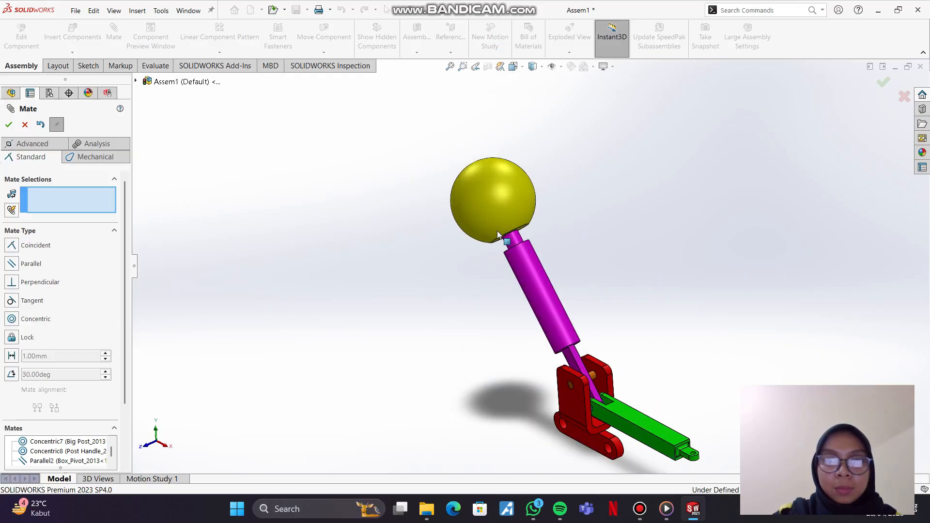
{"action": "middle_click_drag", "start_coordinate": [543, 266], "coordinate": [595, 271]}
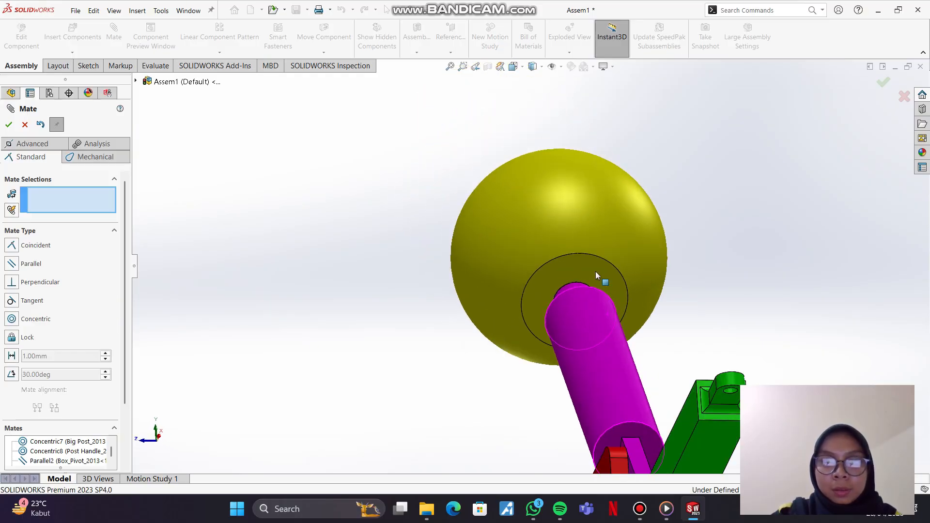
{"action": "middle_click_drag", "start_coordinate": [552, 206], "coordinate": [551, 218]}
{"action": "middle_click_drag", "start_coordinate": [615, 254], "coordinate": [595, 223]}
{"action": "scroll", "coordinate": [596, 225], "scroll_direction": "up", "scroll_amount": 2}
{"action": "scroll", "coordinate": [596, 225], "scroll_direction": "down", "scroll_amount": 5}
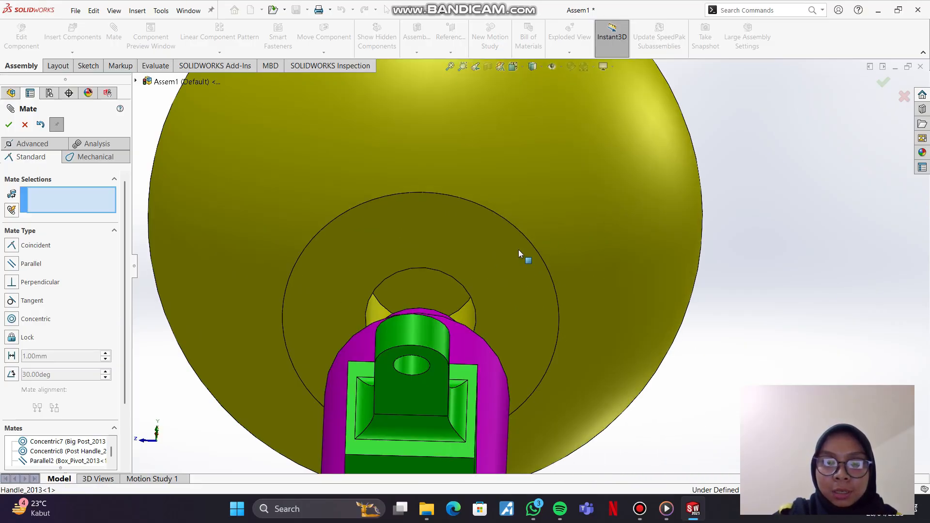
{"action": "left_click", "coordinate": [442, 294]}
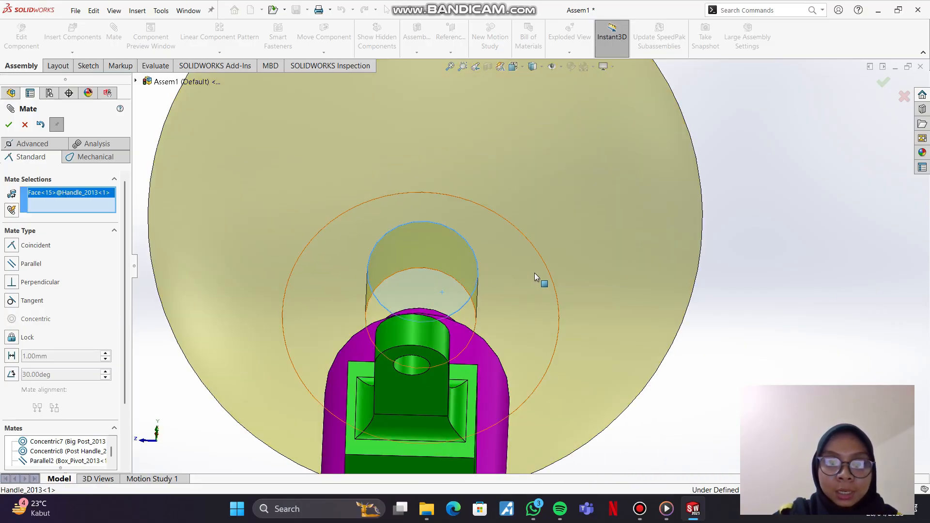
{"action": "middle_click_drag", "start_coordinate": [524, 251], "coordinate": [486, 415]}
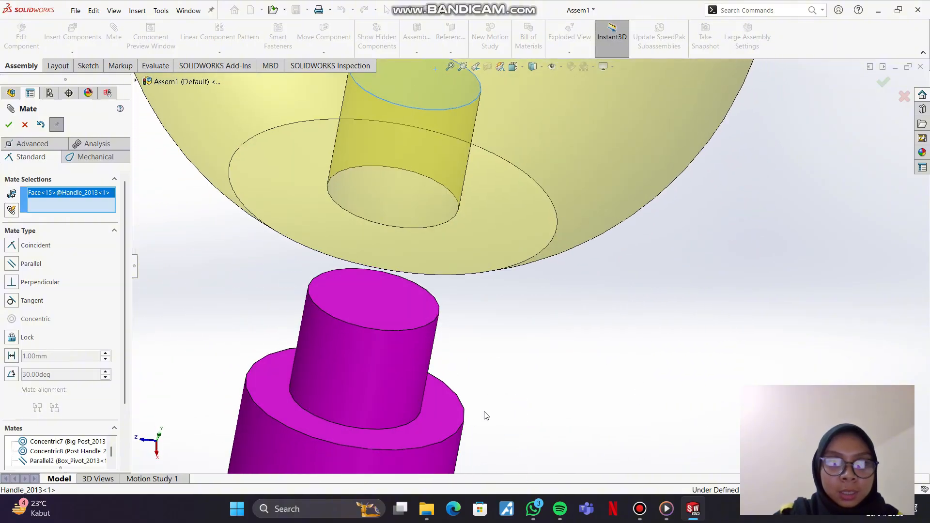
{"action": "left_click", "coordinate": [386, 319]}
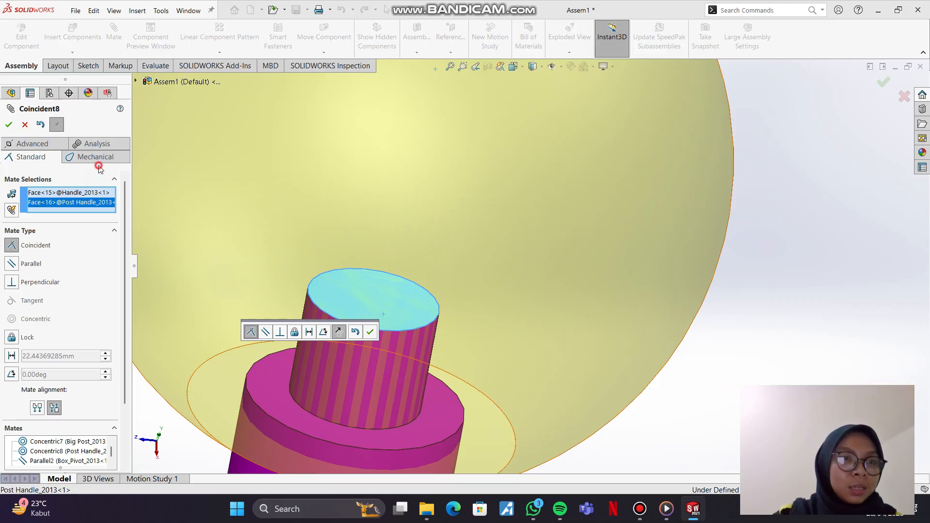
{"action": "left_click", "coordinate": [8, 124]}
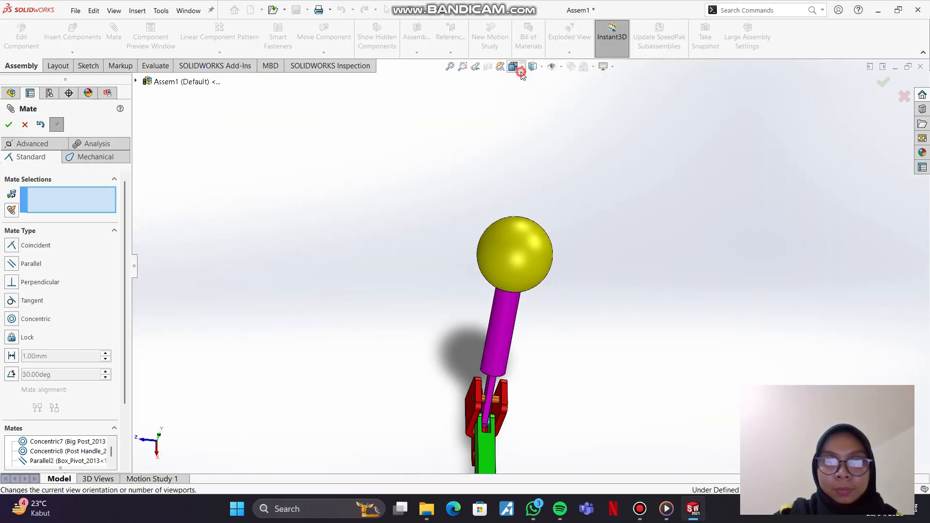
Step: Return to the isometric view and move the Link and Post Handle to test the linkage's motion
{"action": "left_click", "coordinate": [513, 66]}
{"action": "left_click", "coordinate": [570, 95]}
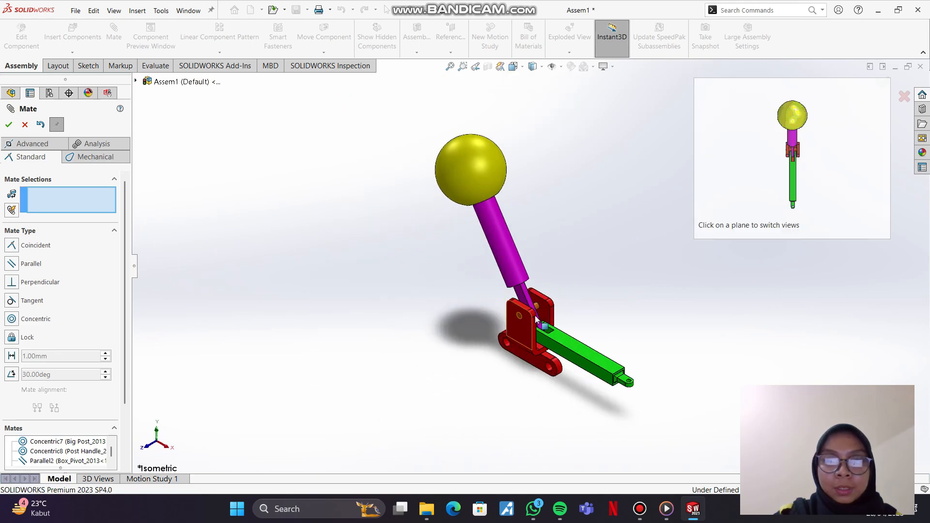
{"action": "left_click_drag", "start_coordinate": [582, 328], "coordinate": [608, 384]}
{"action": "key", "text": "q"}
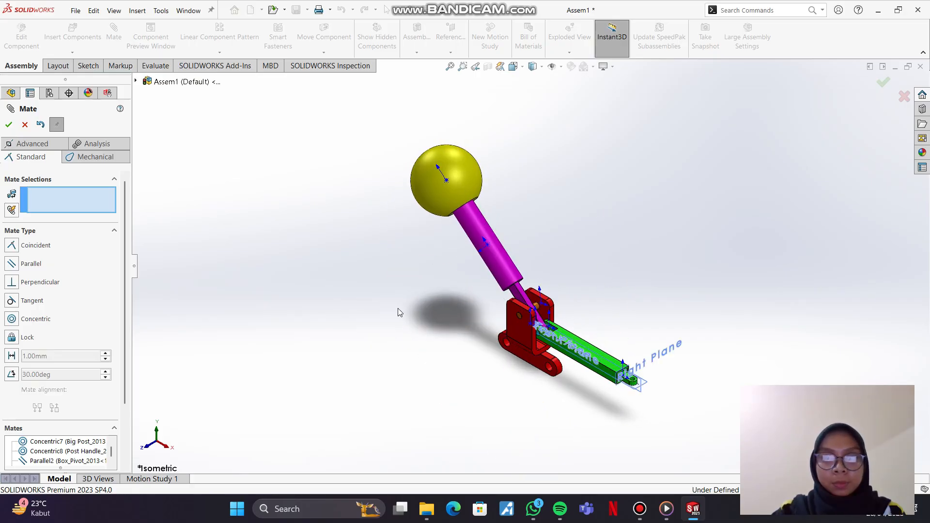
{"action": "left_click", "coordinate": [669, 264]}
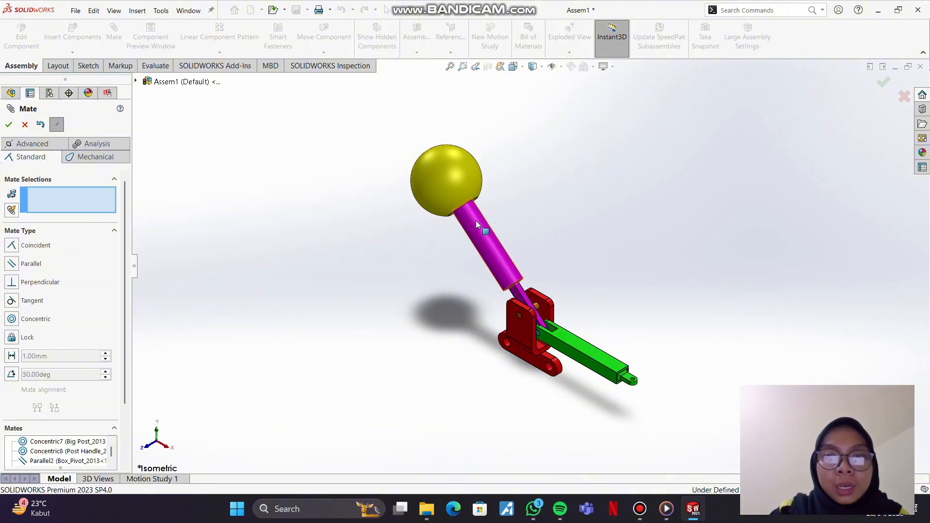
{"action": "mouse_move", "coordinate": [476, 220]}
{"action": "left_mouse_down"}
{"action": "mouse_move", "coordinate": [444, 248]}
{"action": "mouse_move", "coordinate": [489, 229]}
{"action": "mouse_move", "coordinate": [479, 232]}
{"action": "left_mouse_up"}
Step: Add a 140-degree Angle mate between the Post Handle's flat lower face and the Link's top face, and finish mating
{"action": "scroll", "coordinate": [545, 330], "scroll_direction": "up", "scroll_amount": 3}
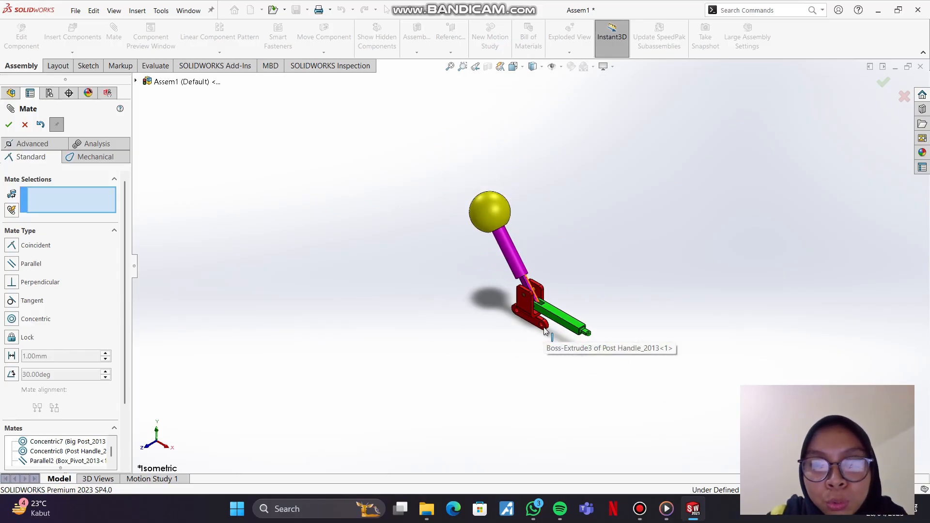
{"action": "scroll", "coordinate": [545, 330], "scroll_direction": "down", "scroll_amount": 5}
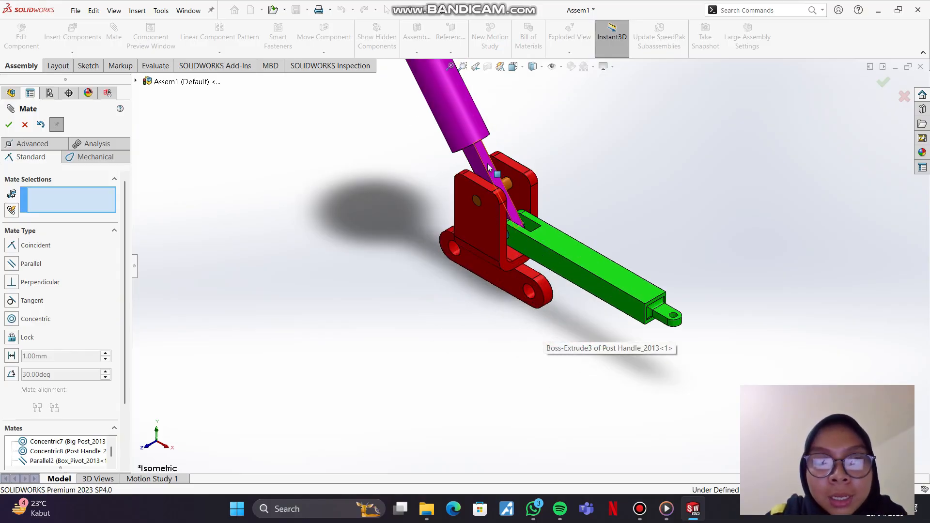
{"action": "left_click", "coordinate": [488, 168]}
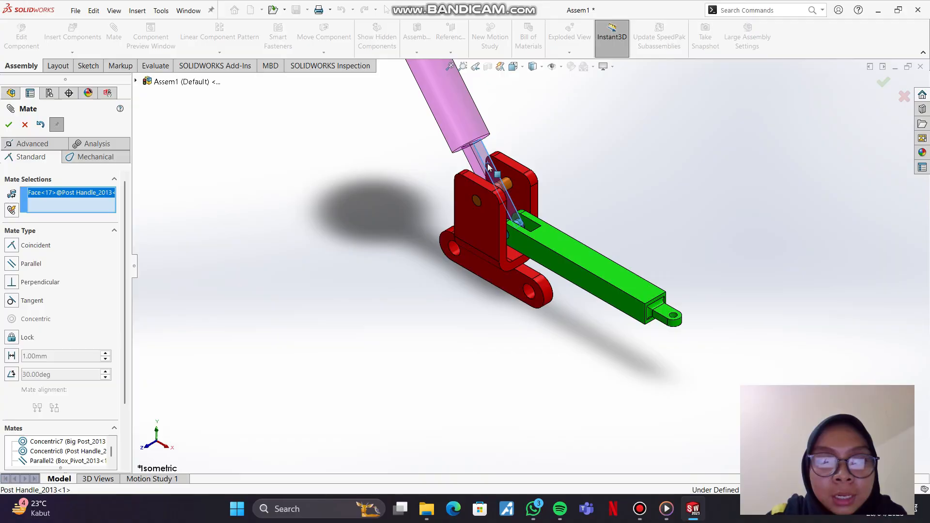
{"action": "left_click", "coordinate": [563, 248]}
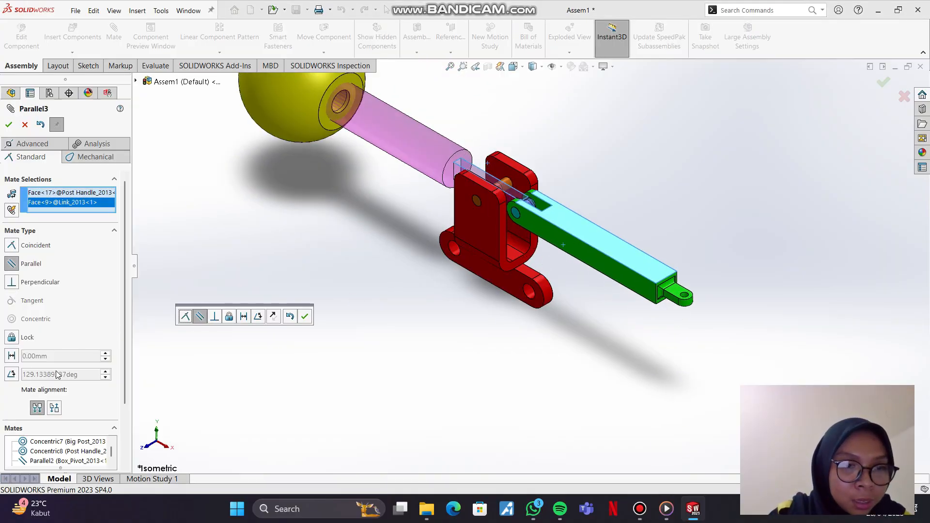
{"action": "left_click", "coordinate": [11, 375]}
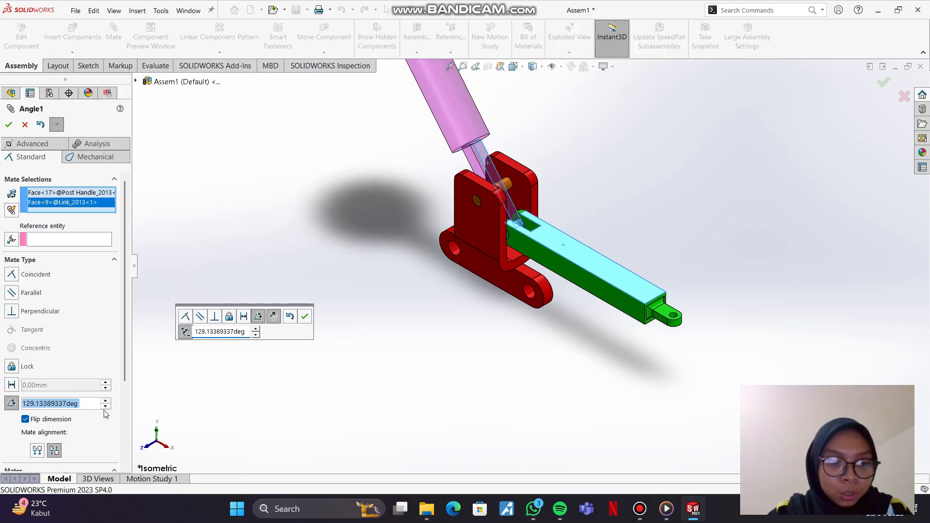
{"action": "type", "text": "1"}
{"action": "mouse_move", "coordinate": [109, 418]}
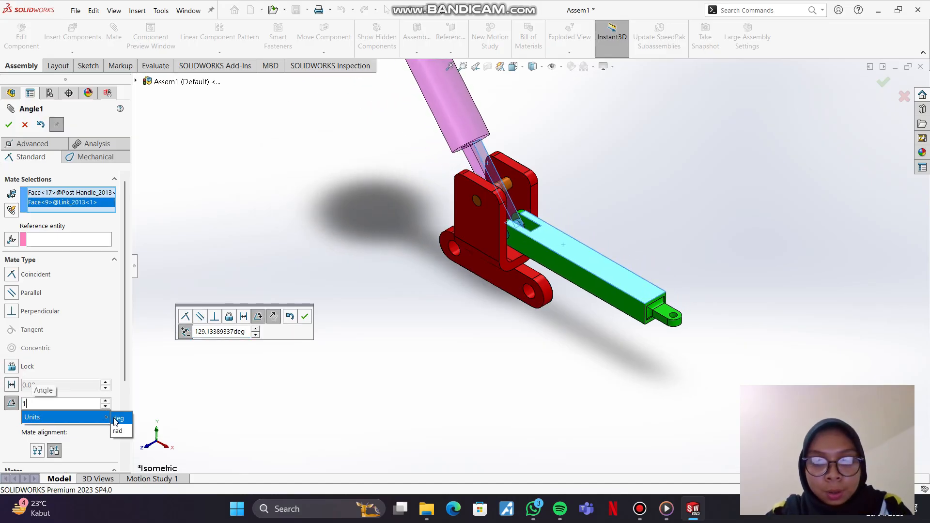
{"action": "type", "text": "40"}
{"action": "key", "text": "Return"}
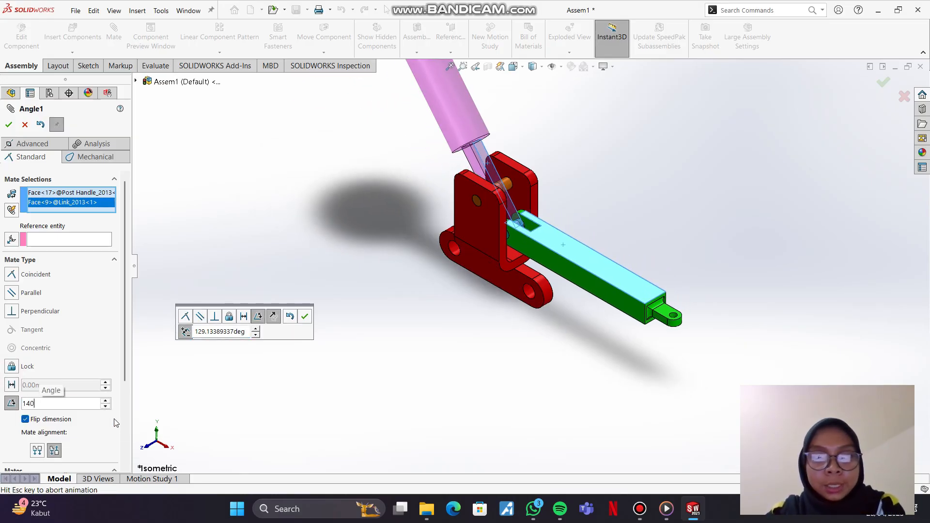
{"action": "left_click", "coordinate": [9, 124]}
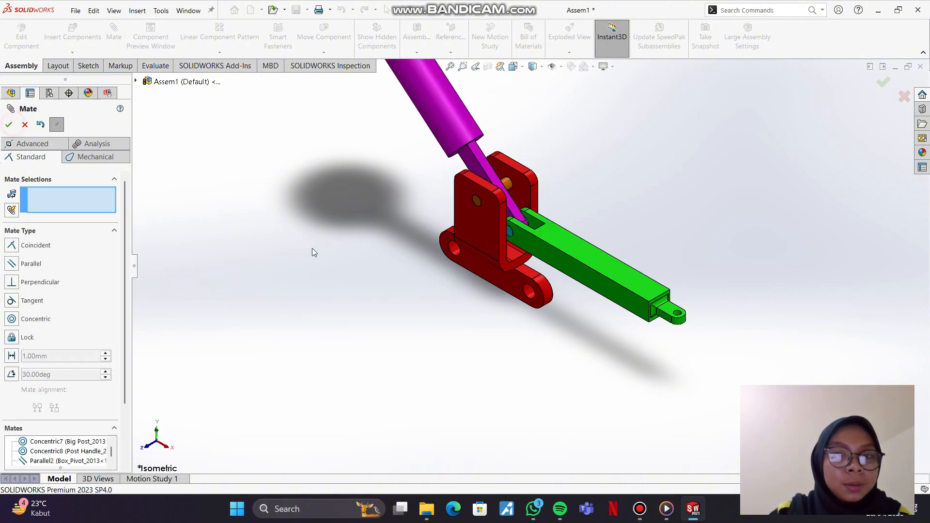
{"action": "left_click", "coordinate": [9, 124]}
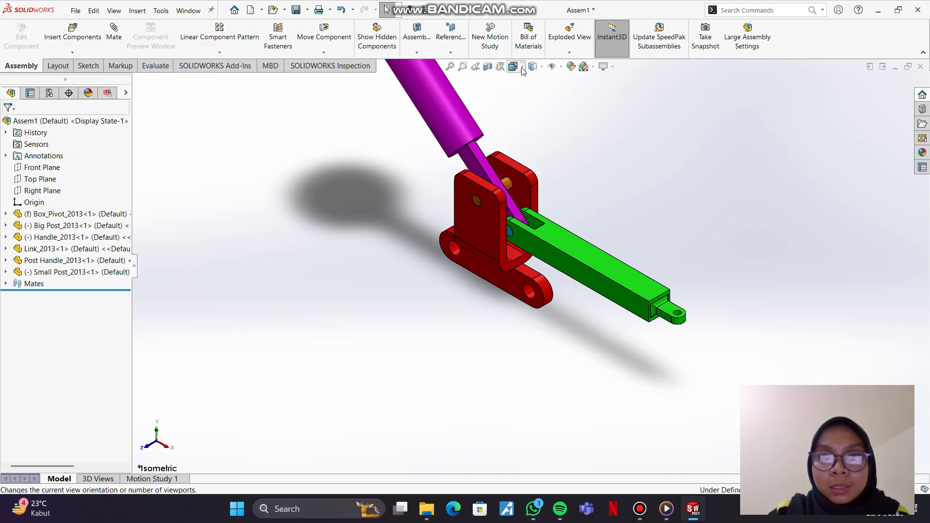
Step: Test whether the Post Handle and ball Handle can still move in the isometric view, and view the assembly from the front
{"action": "left_click", "coordinate": [514, 67]}
{"action": "left_click", "coordinate": [567, 95]}
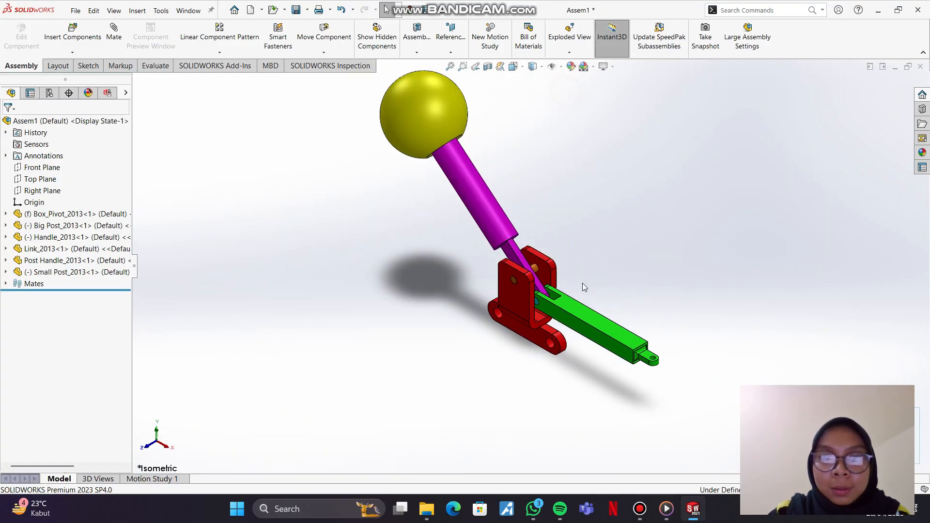
{"action": "left_click", "coordinate": [606, 356]}
{"action": "left_click", "coordinate": [492, 231]}
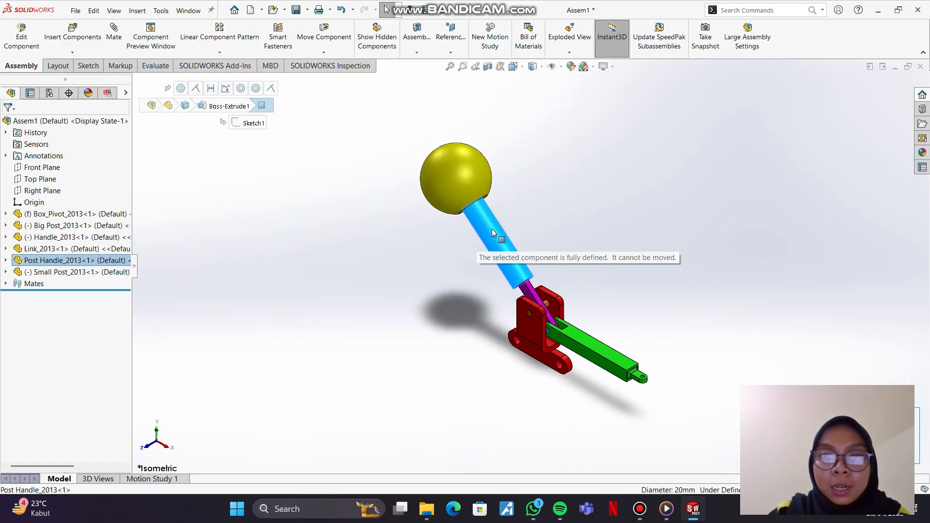
{"action": "left_click", "coordinate": [450, 171]}
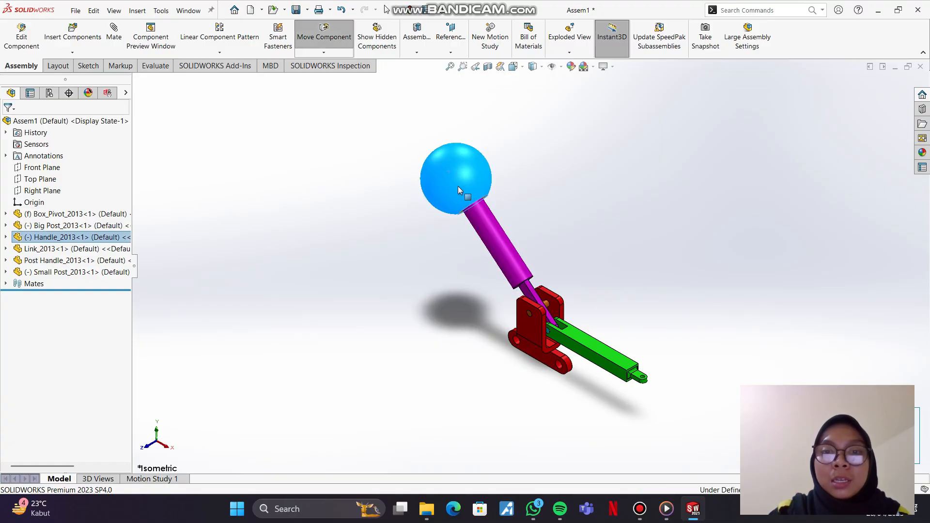
{"action": "left_click_drag", "start_coordinate": [458, 187], "coordinate": [425, 302]}
{"action": "left_click_drag", "start_coordinate": [467, 180], "coordinate": [488, 165]}
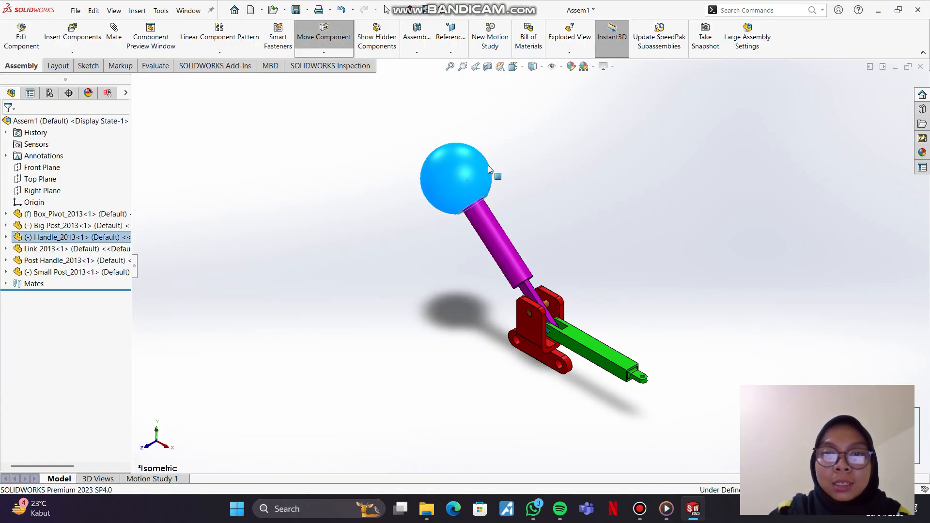
{"action": "left_click", "coordinate": [498, 256]}
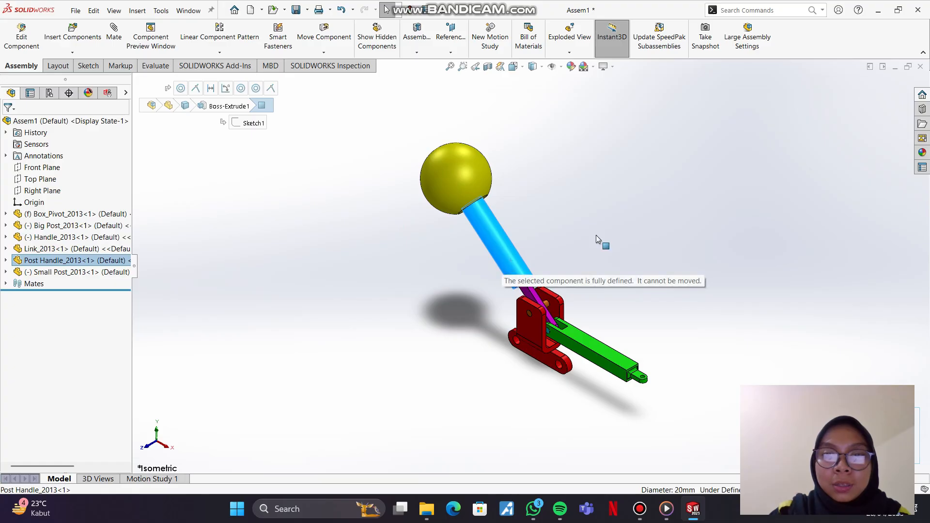
{"action": "left_click", "coordinate": [662, 226]}
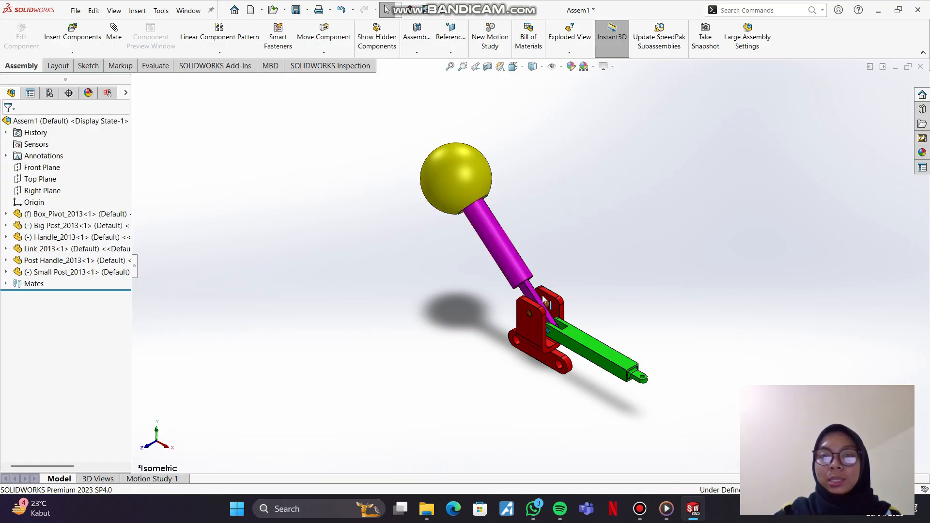
{"action": "left_click", "coordinate": [513, 66]}
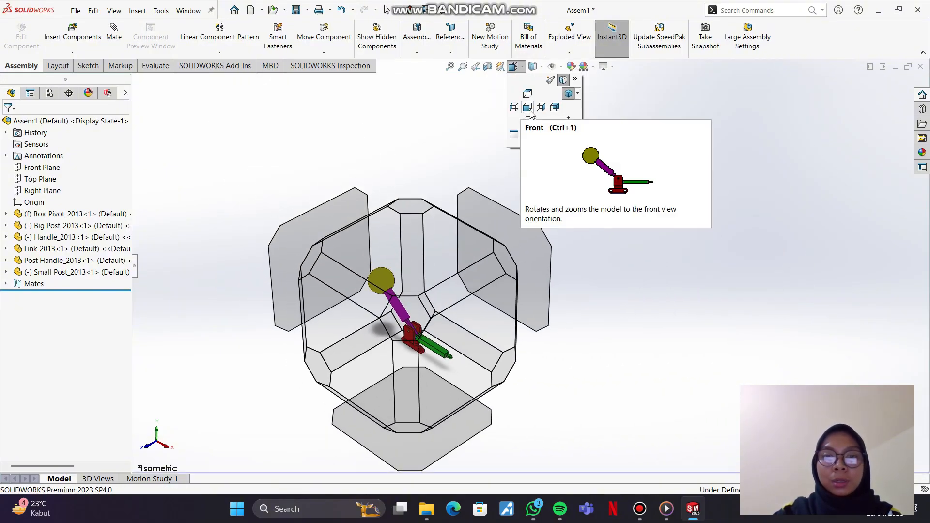
{"action": "left_click", "coordinate": [528, 108]}
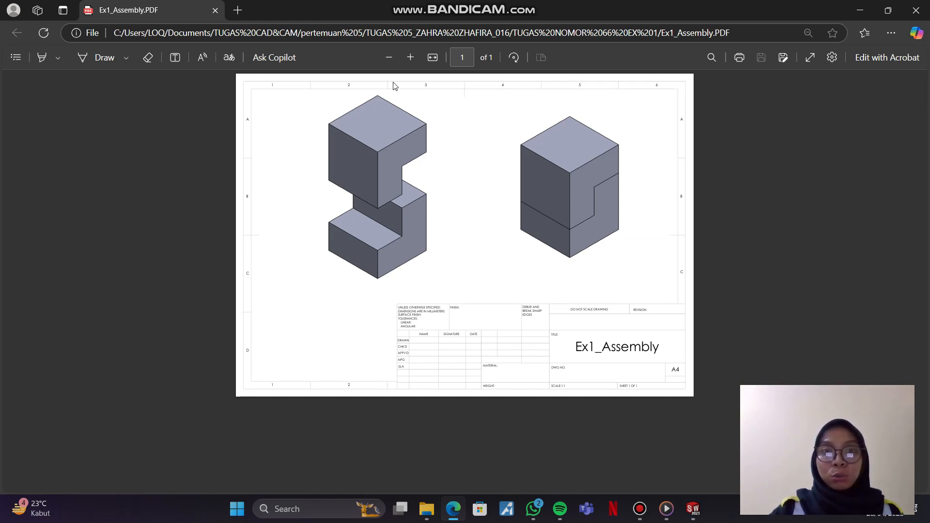
Step: Enlarge the Ex1_Assembly drawing to examine how the two stepped blocks fit together
{"action": "left_click", "coordinate": [389, 58]}
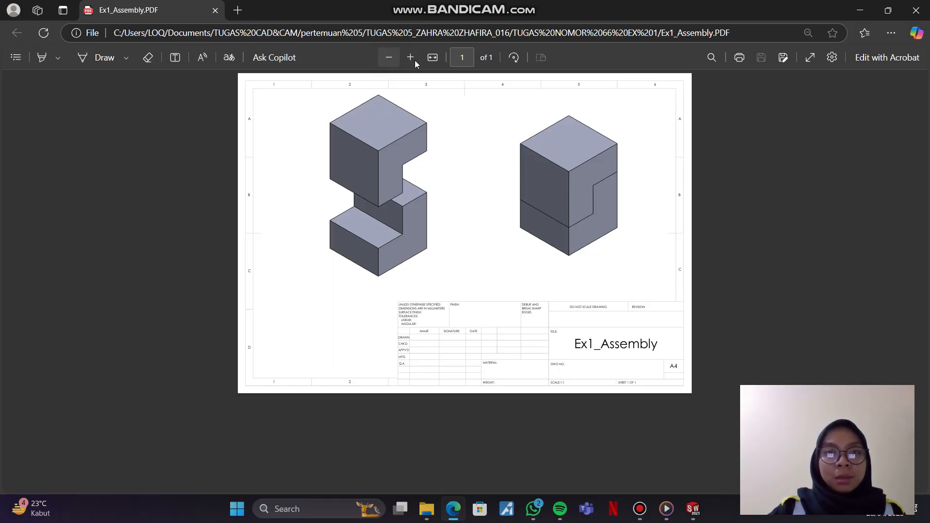
{"action": "left_click", "coordinate": [411, 58]}
{"action": "left_click", "coordinate": [411, 58]}
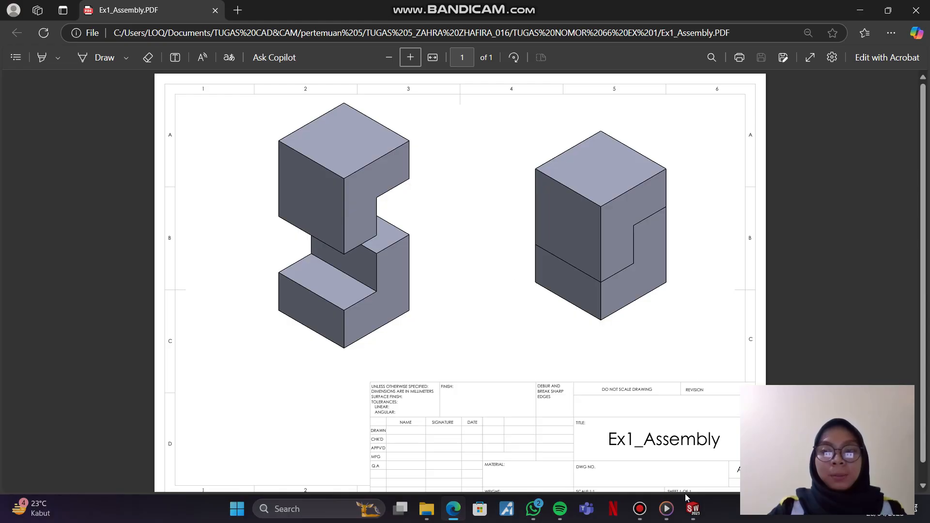
Step: Switch to SOLIDWORKS and insert SQ_Block from the TUGAS NOMOR 66 EX 1 folder as the new assembly's first component
{"action": "left_click", "coordinate": [695, 509]}
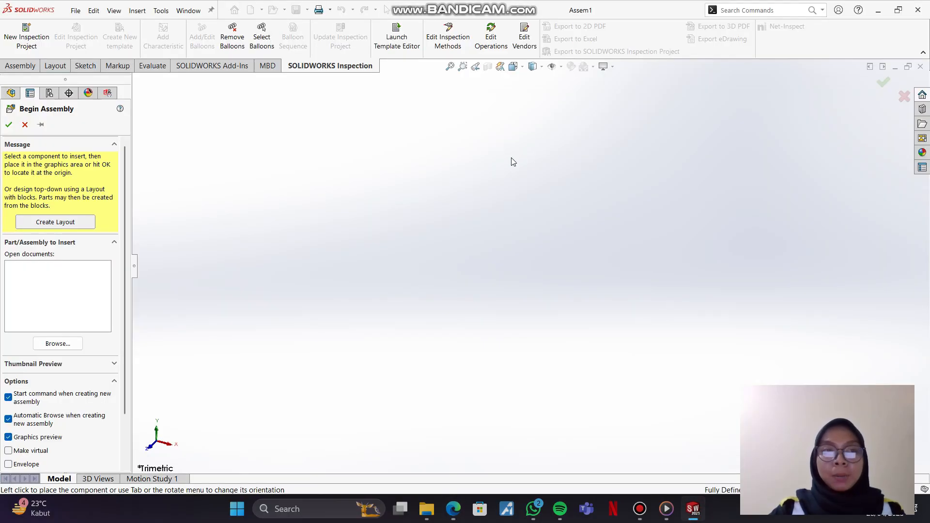
{"action": "left_click", "coordinate": [59, 344]}
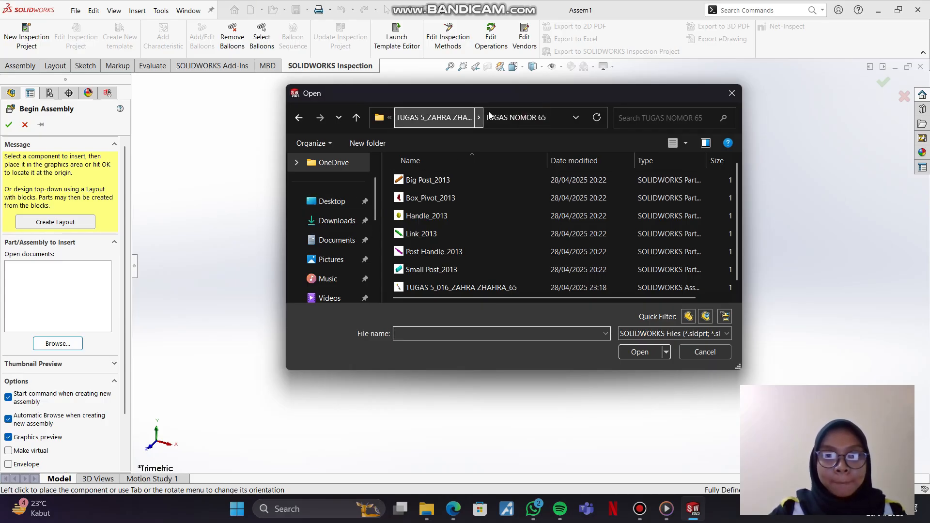
{"action": "left_click", "coordinate": [434, 117]}
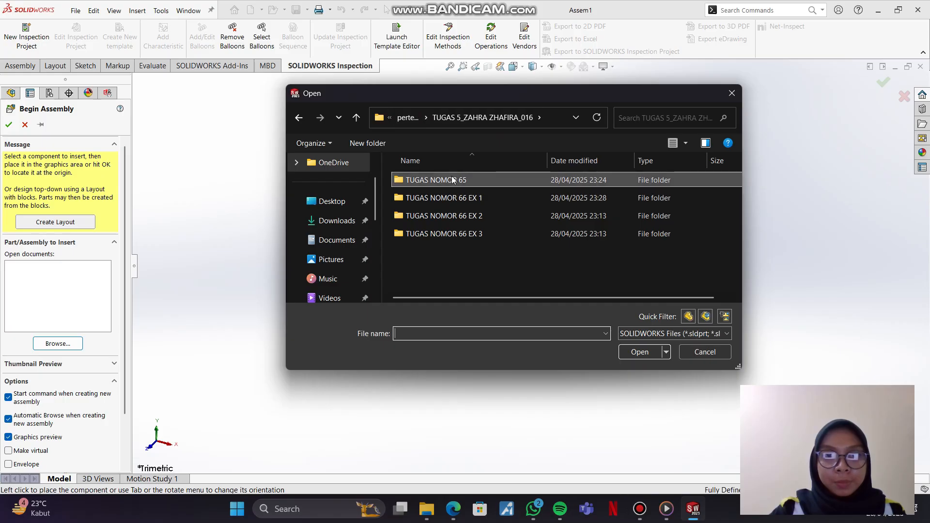
{"action": "double_click", "coordinate": [454, 197]}
{"action": "left_click", "coordinate": [434, 179]}
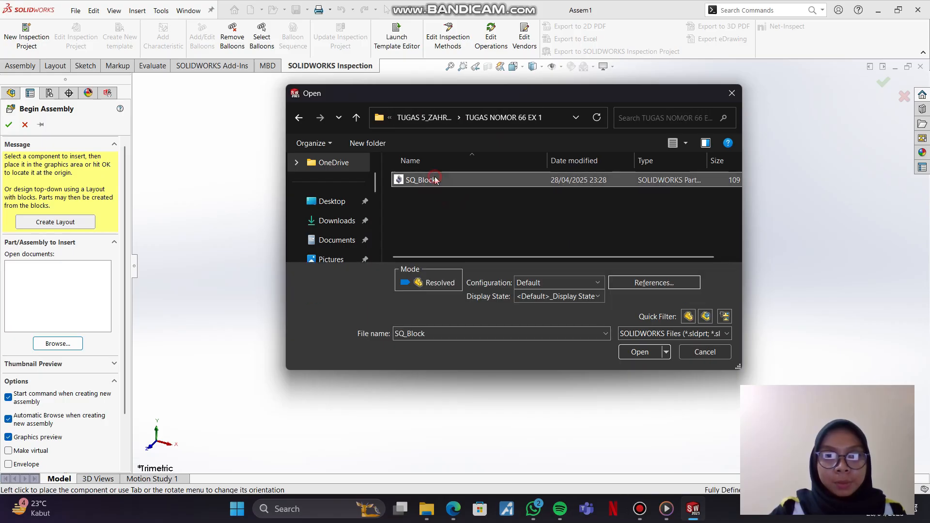
{"action": "left_click", "coordinate": [642, 352]}
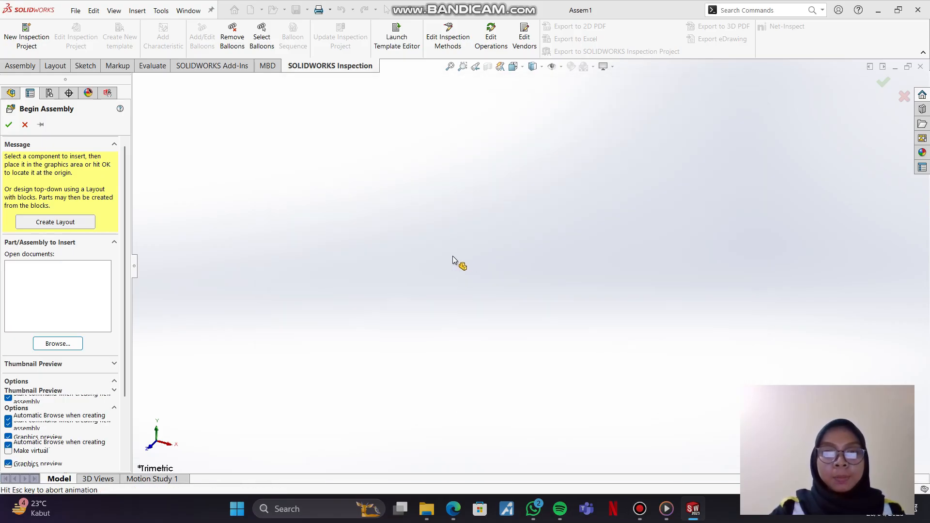
{"action": "left_click", "coordinate": [457, 310]}
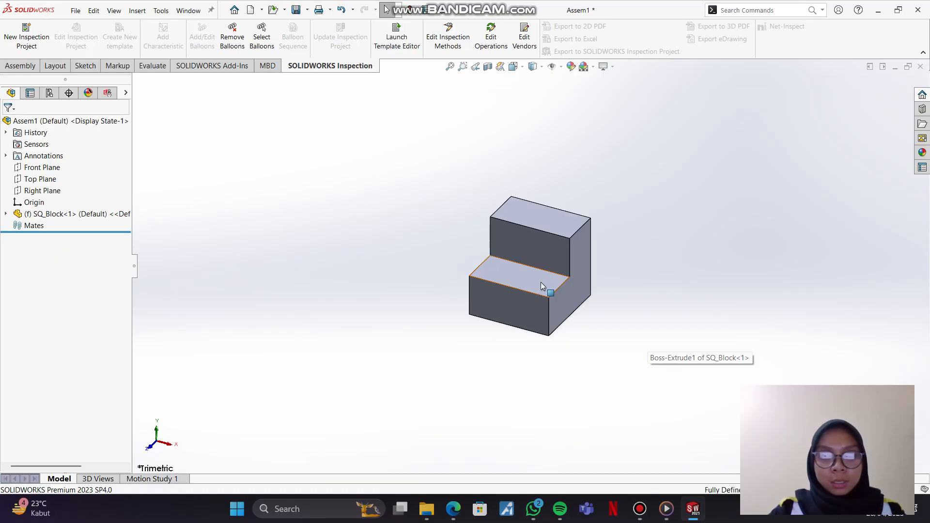
Step: Place a second copy of SQ_Block beside the first one in the assembly
{"action": "left_click_drag", "start_coordinate": [541, 282], "coordinate": [366, 236], "text": "ctrl"}
{"action": "left_click", "coordinate": [493, 170]}
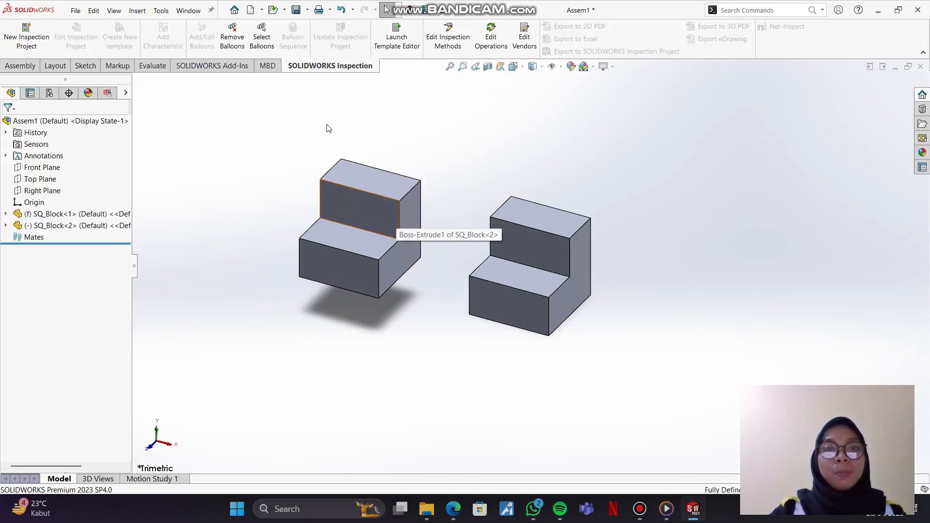
{"action": "left_click", "coordinate": [347, 202]}
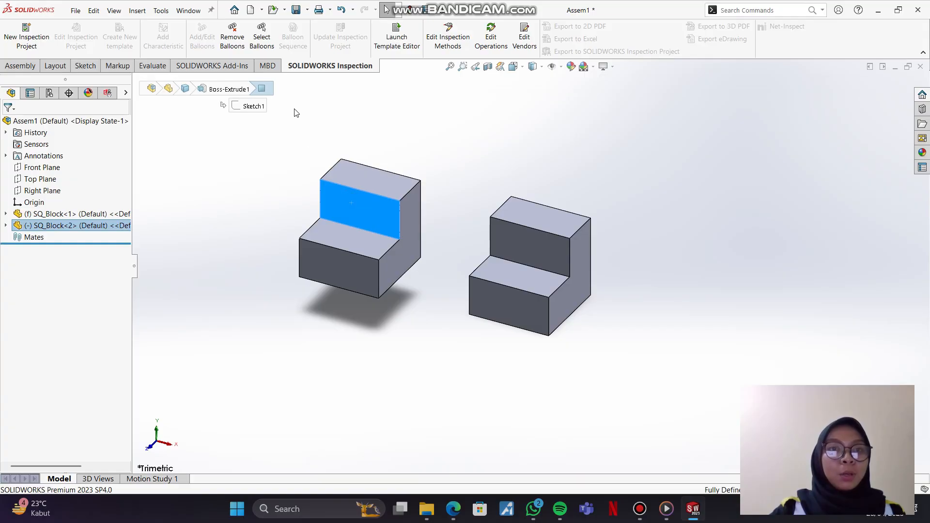
{"action": "left_click", "coordinate": [241, 155]}
Step: Rotate the second SQ_Block freely so its step faces the first block, and compare its orientation with the Ex1_Assembly drawing
{"action": "left_click", "coordinate": [20, 65]}
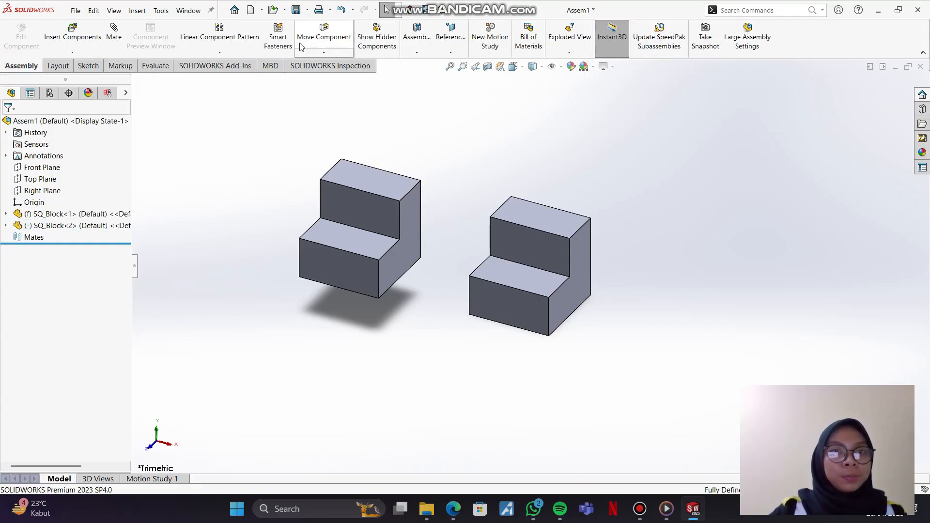
{"action": "left_click", "coordinate": [325, 52]}
{"action": "left_click", "coordinate": [343, 74]}
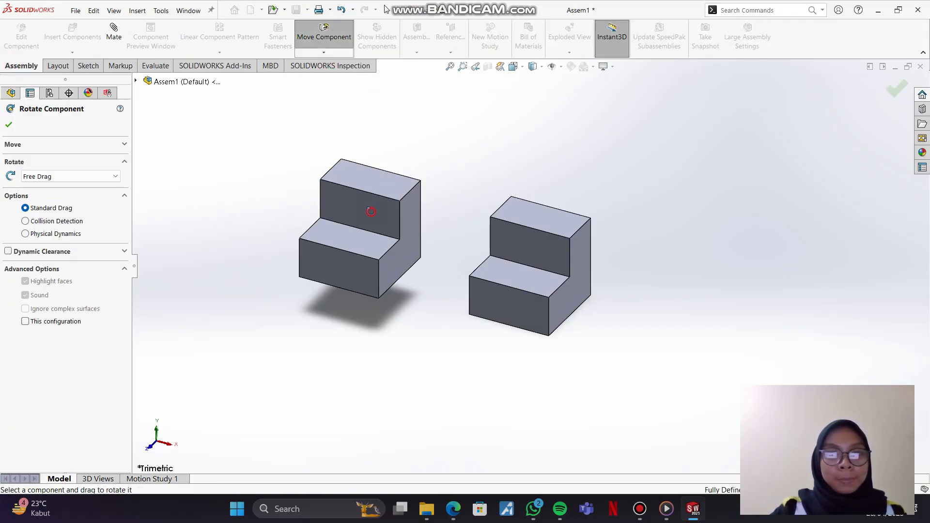
{"action": "left_click_drag", "start_coordinate": [370, 208], "coordinate": [336, 184]}
{"action": "left_click_drag", "start_coordinate": [425, 157], "coordinate": [419, 205]}
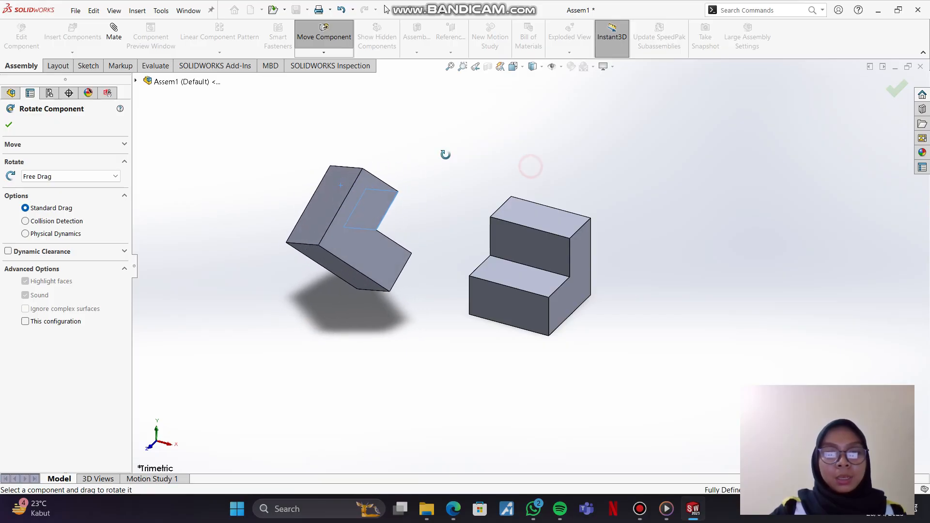
{"action": "left_click", "coordinate": [347, 38]}
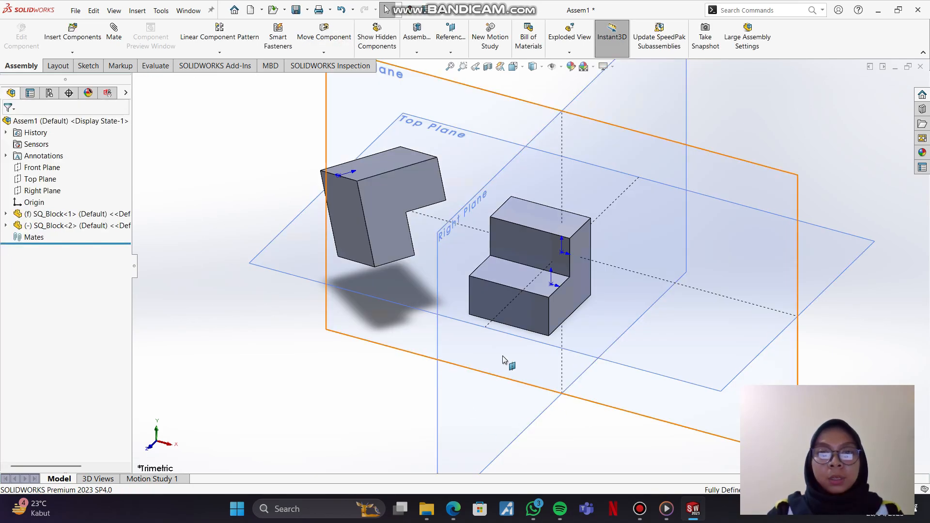
{"action": "left_click", "coordinate": [371, 408]}
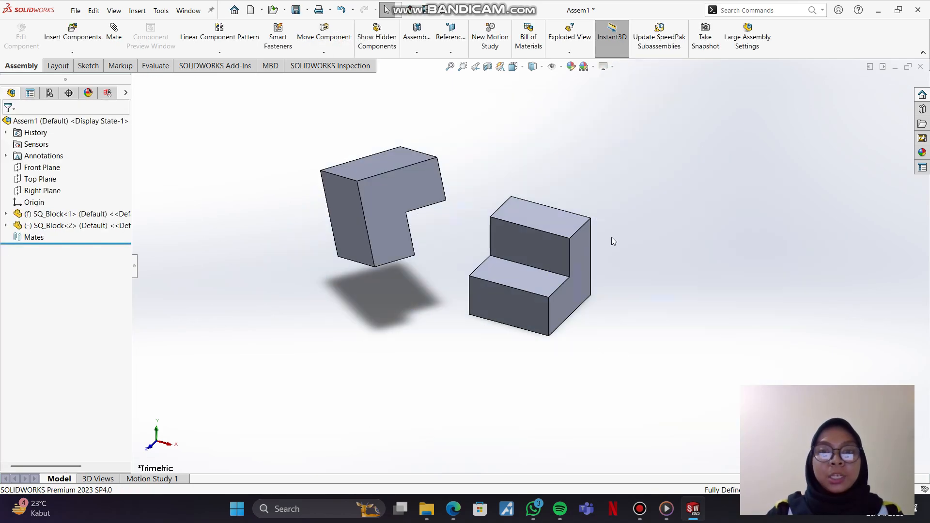
{"action": "left_click", "coordinate": [454, 509]}
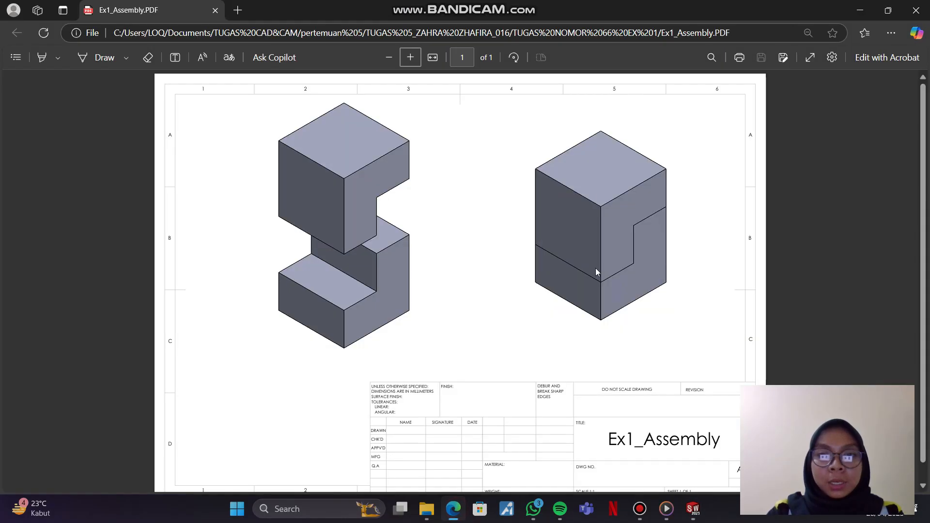
{"action": "left_click", "coordinate": [699, 516]}
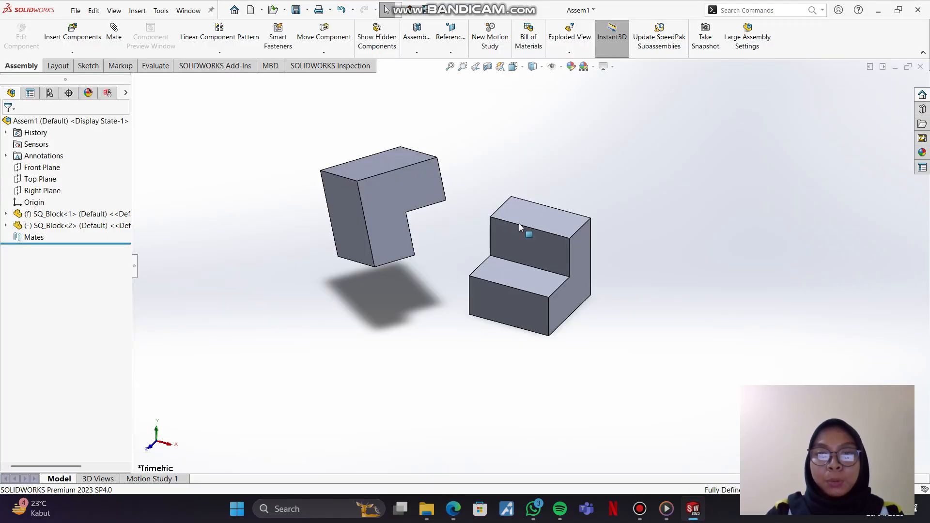
Step: Mate the underside of the second SQ_Block's overhang coincident with the top face of the first SQ_Block
{"action": "left_click", "coordinate": [121, 38]}
{"action": "middle_click_drag", "start_coordinate": [499, 201], "coordinate": [461, 144]}
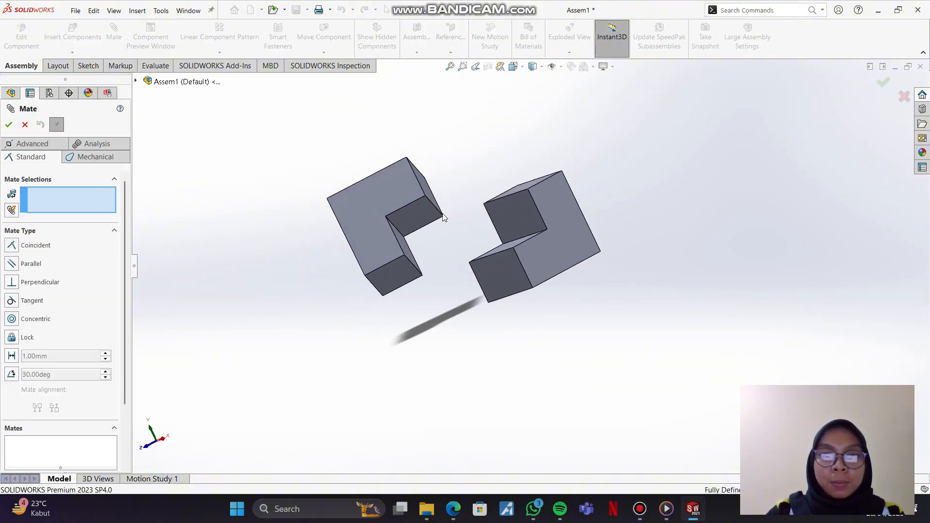
{"action": "left_click", "coordinate": [414, 213]}
{"action": "middle_click_drag", "start_coordinate": [479, 188], "coordinate": [509, 241]}
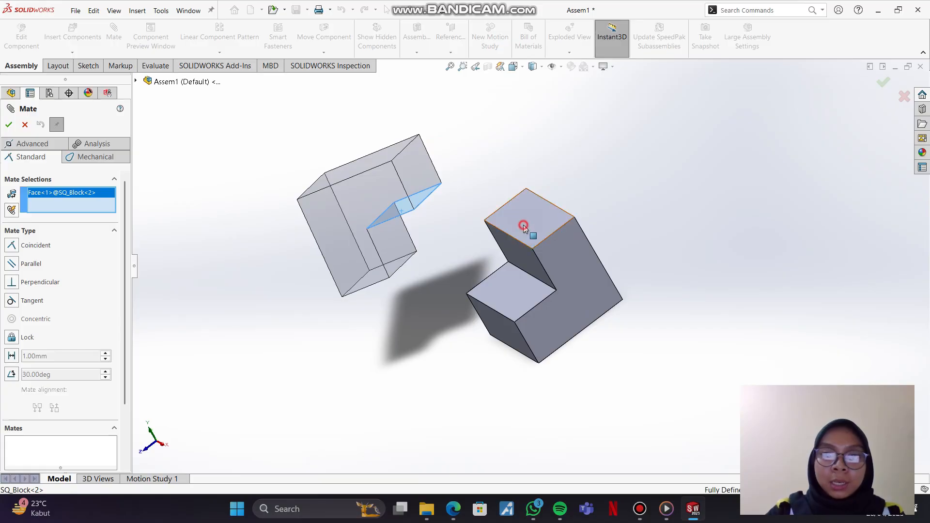
{"action": "left_click", "coordinate": [523, 226]}
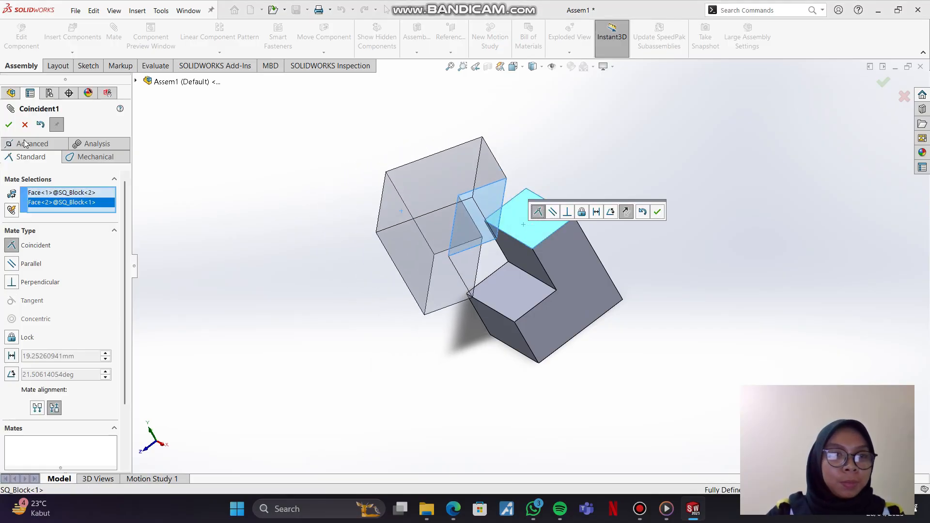
{"action": "left_click", "coordinate": [8, 125]}
Step: Add a coincident mate between the second block's other inner step face and the riser face of the first block's step
{"action": "middle_click_drag", "start_coordinate": [501, 231], "coordinate": [501, 170]}
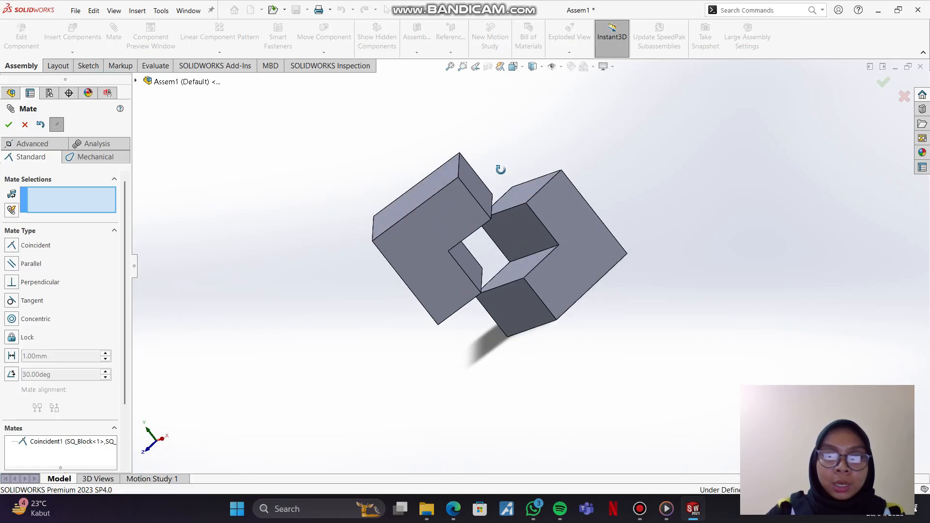
{"action": "left_click", "coordinate": [472, 264]}
{"action": "left_click", "coordinate": [537, 235]}
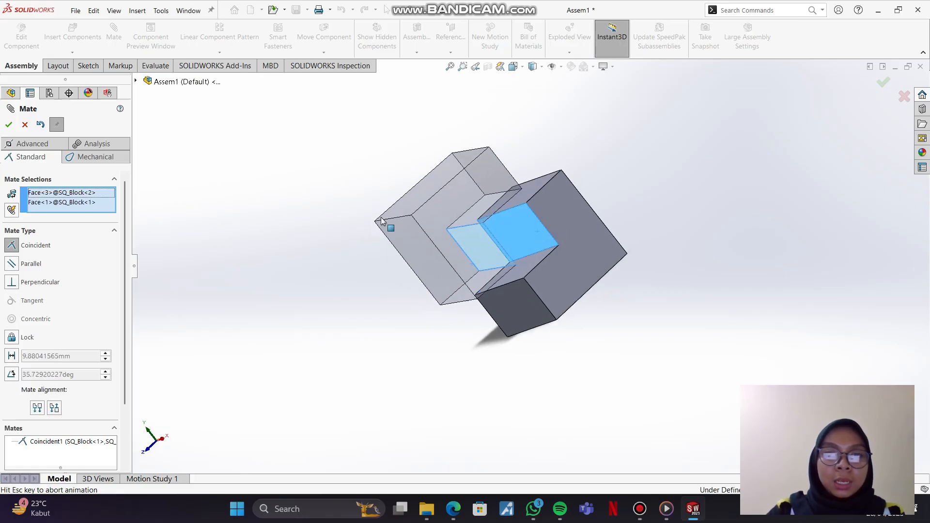
{"action": "left_click", "coordinate": [9, 124]}
Step: Align the L-shaped side faces of both SQ_Blocks with a coincident mate and finish mating
{"action": "middle_click_drag", "start_coordinate": [523, 234], "coordinate": [527, 264]}
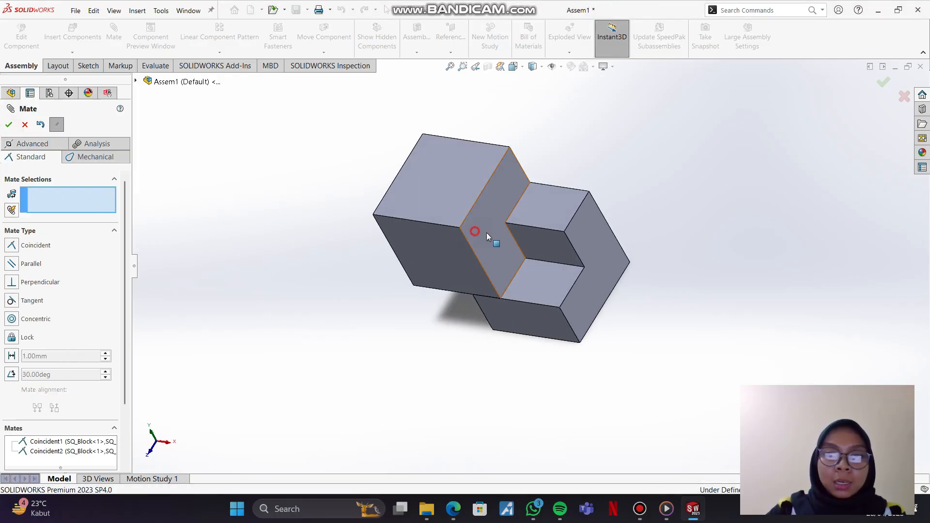
{"action": "left_click_drag", "start_coordinate": [486, 233], "coordinate": [565, 256]}
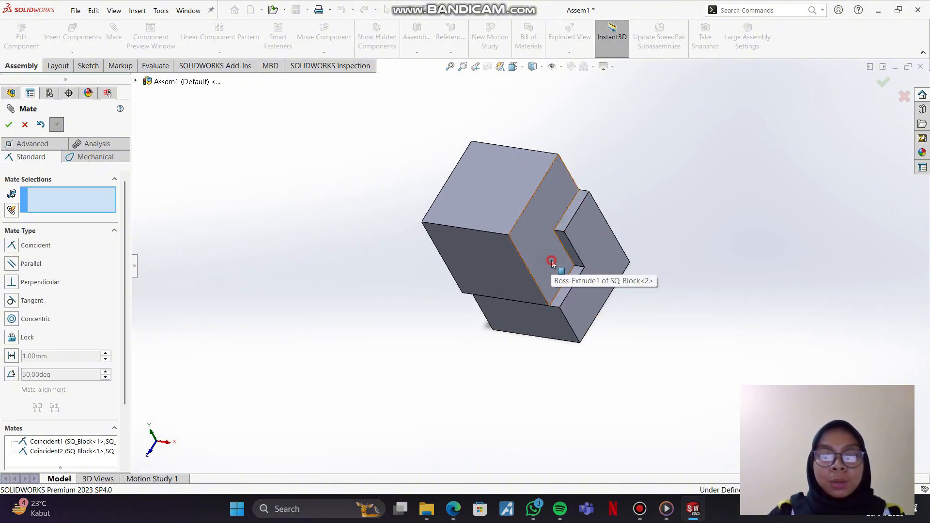
{"action": "left_click", "coordinate": [551, 261]}
{"action": "left_click", "coordinate": [600, 275]}
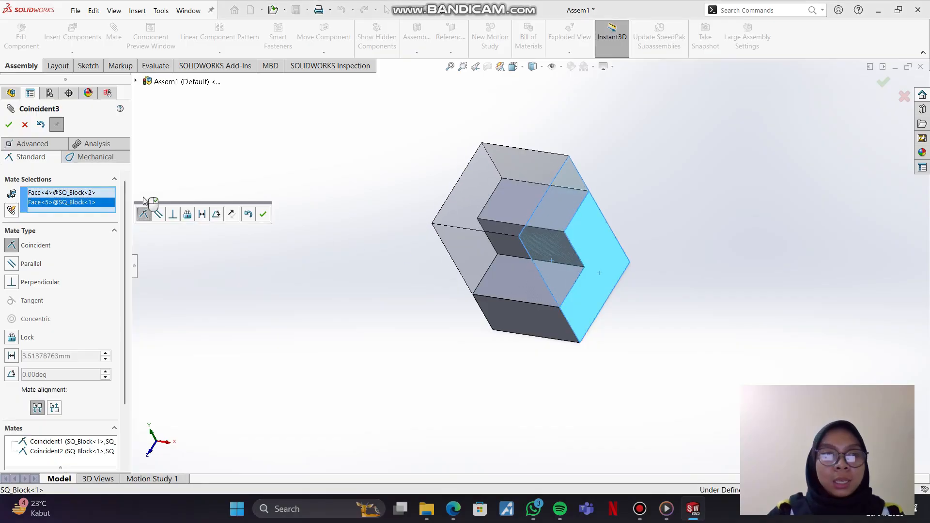
{"action": "left_click", "coordinate": [9, 124]}
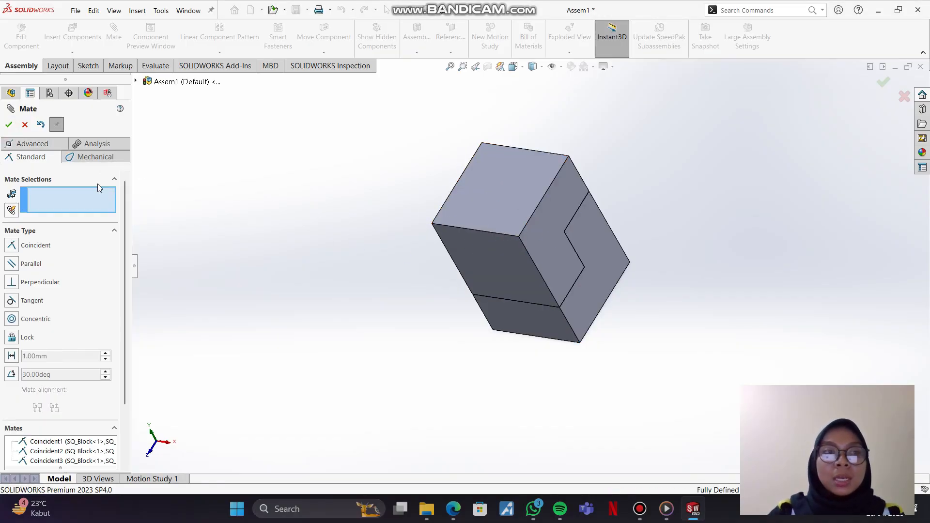
{"action": "left_click", "coordinate": [25, 125]}
Step: Examine the fit of the two mated SQ_Blocks from several sides
{"action": "middle_click_drag", "start_coordinate": [561, 269], "coordinate": [615, 113]}
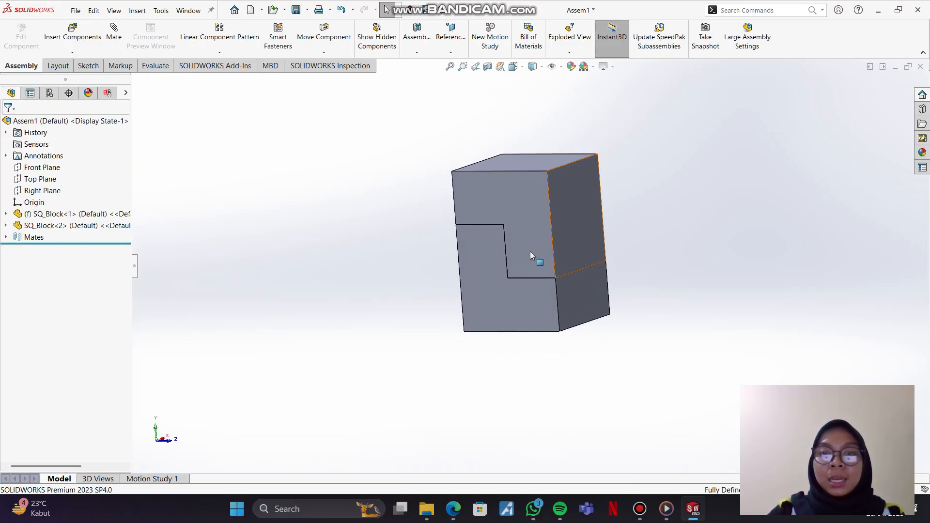
{"action": "middle_click_drag", "start_coordinate": [484, 249], "coordinate": [581, 96]}
{"action": "left_click", "coordinate": [533, 66]}
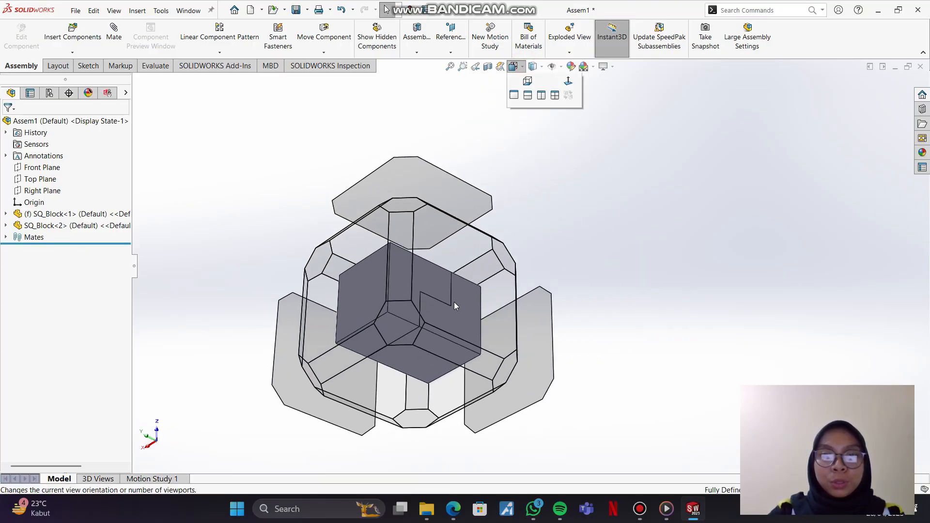
{"action": "left_click", "coordinate": [514, 66]}
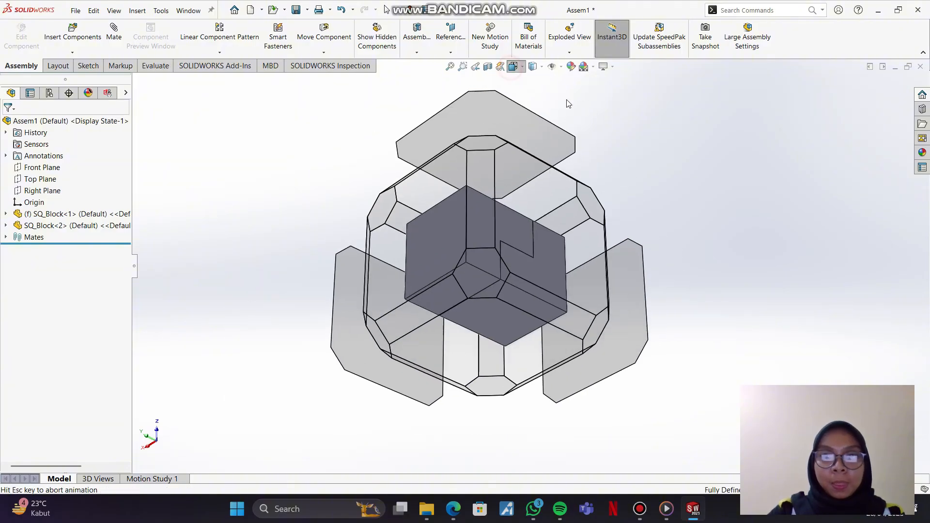
{"action": "left_click", "coordinate": [565, 94]}
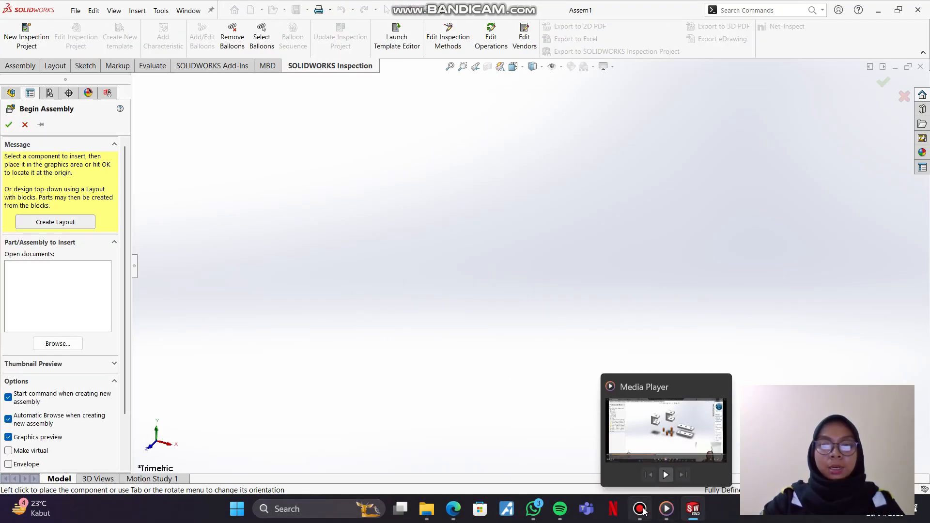
Step: Switch to the EX 2 _ Assembly drawing in the browser to study its parts and layout, and return to SOLIDWORKS
{"action": "mouse_move", "coordinate": [643, 511]}
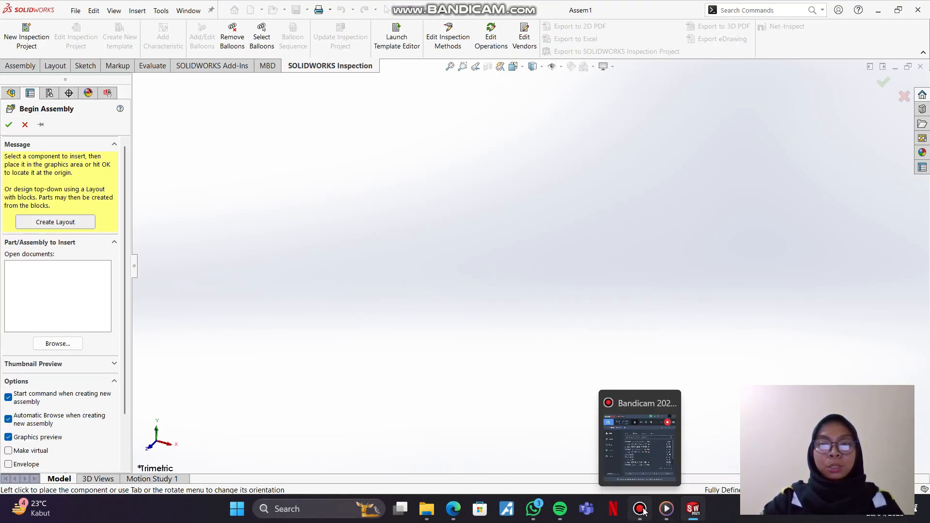
{"action": "left_click", "coordinate": [453, 507]}
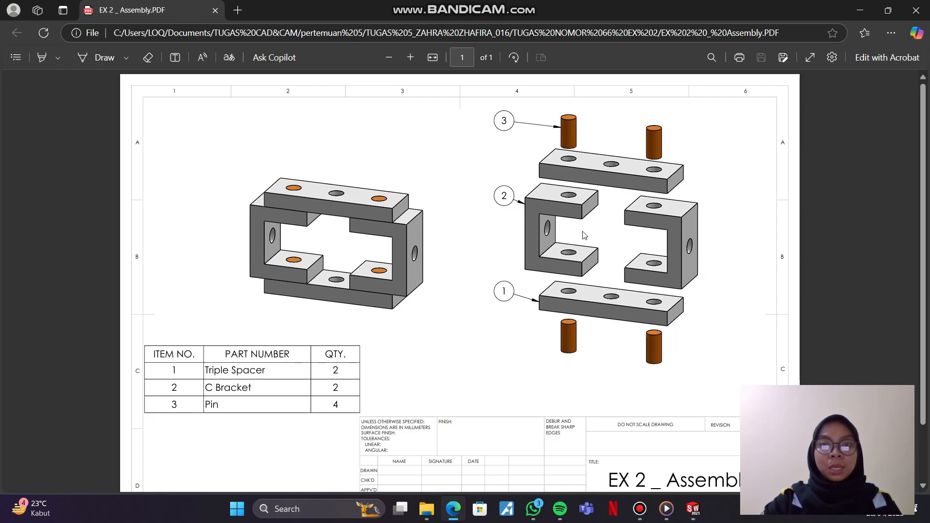
{"action": "left_click", "coordinate": [692, 509]}
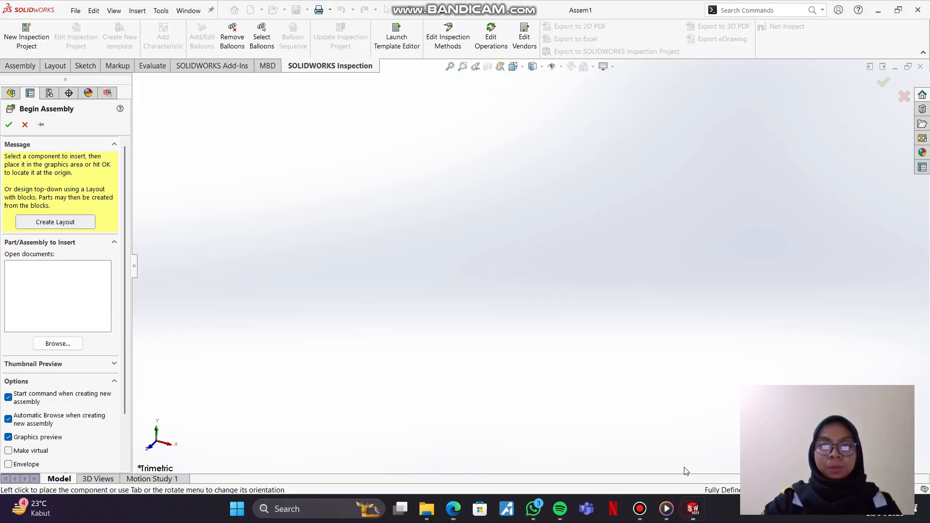
Step: Browse to the TUGAS NOMOR 66 EX 2 folder for the new assembly's components
{"action": "left_click", "coordinate": [57, 343]}
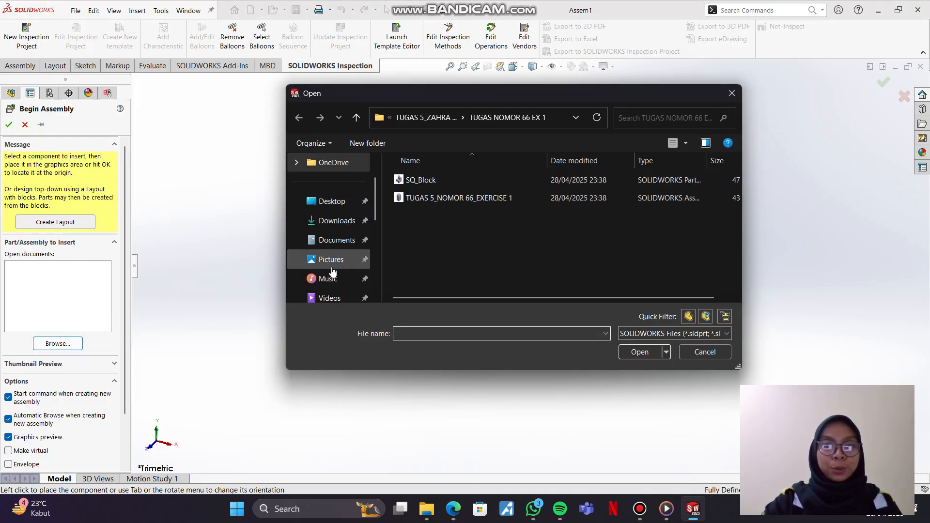
{"action": "left_click", "coordinate": [333, 240]}
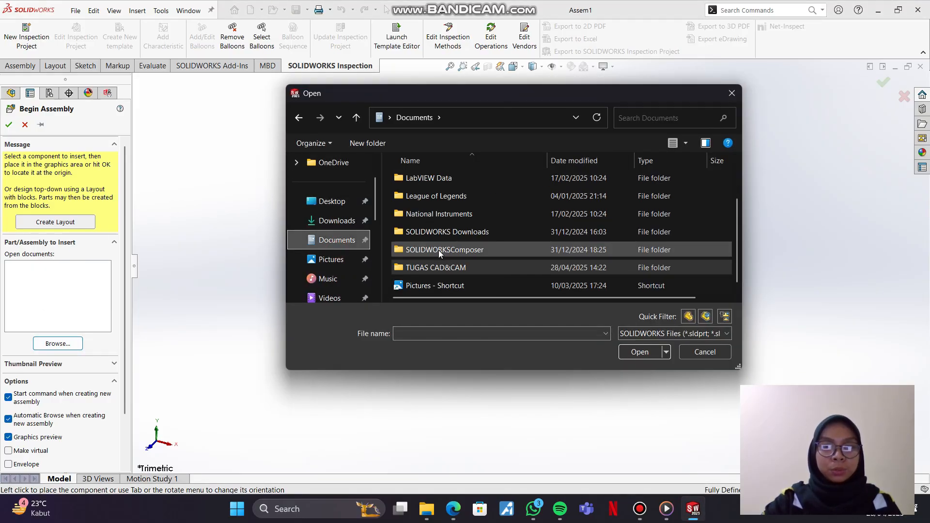
{"action": "double_click", "coordinate": [443, 265]}
{"action": "double_click", "coordinate": [440, 180]}
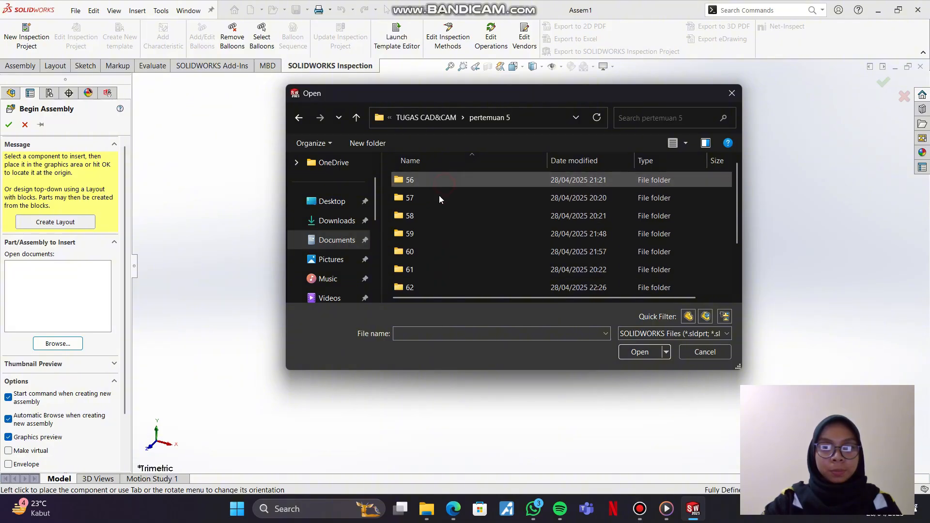
{"action": "scroll", "coordinate": [434, 261], "scroll_direction": "down", "scroll_amount": 2}
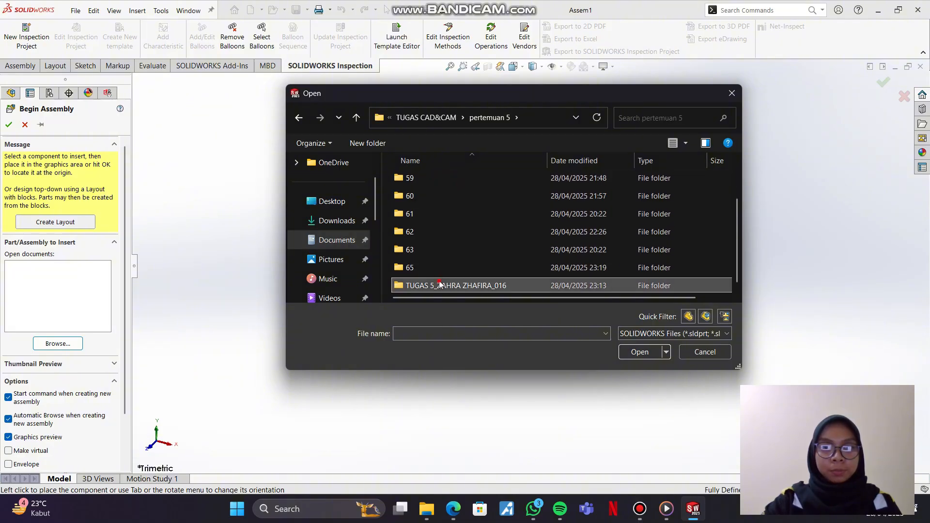
{"action": "double_click", "coordinate": [440, 285]}
{"action": "double_click", "coordinate": [465, 215]}
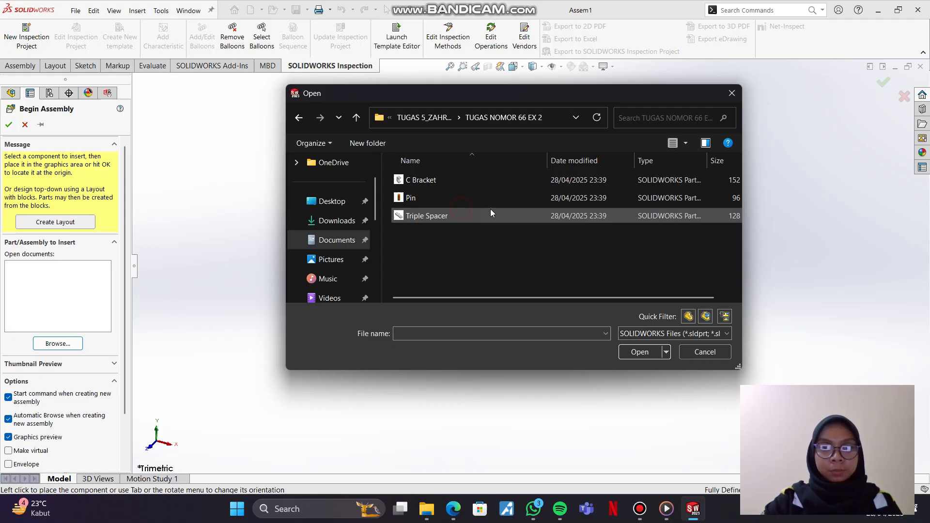
Step: Load C Bracket, Pin and Triple Spacer together for insertion into the assembly
{"action": "left_click", "coordinate": [536, 179]}
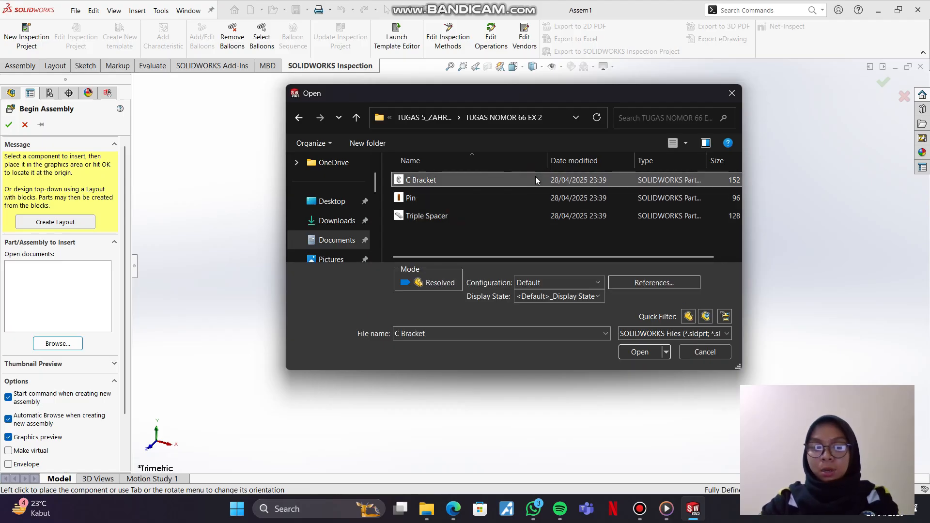
{"action": "key", "text": "shift+Down"}
{"action": "key", "text": "shift+Down"}
{"action": "left_click", "coordinate": [639, 352]}
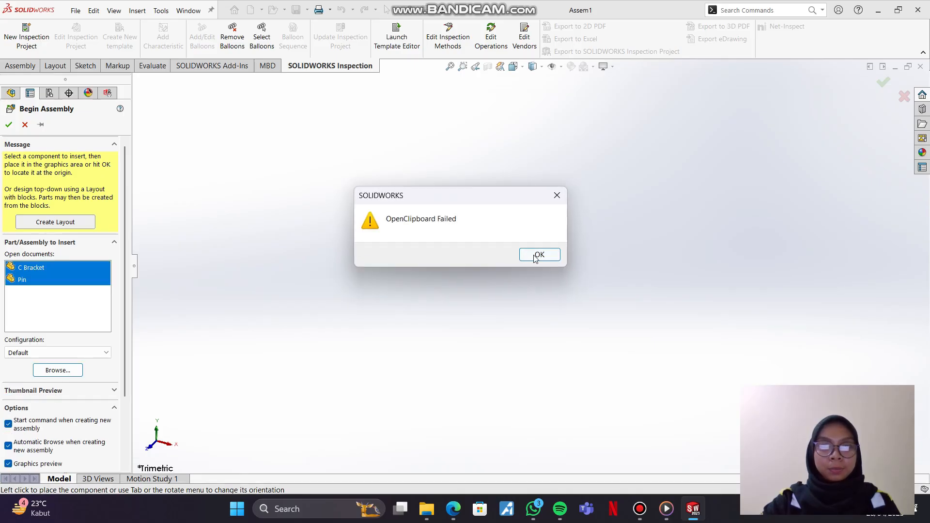
{"action": "left_click", "coordinate": [539, 255]}
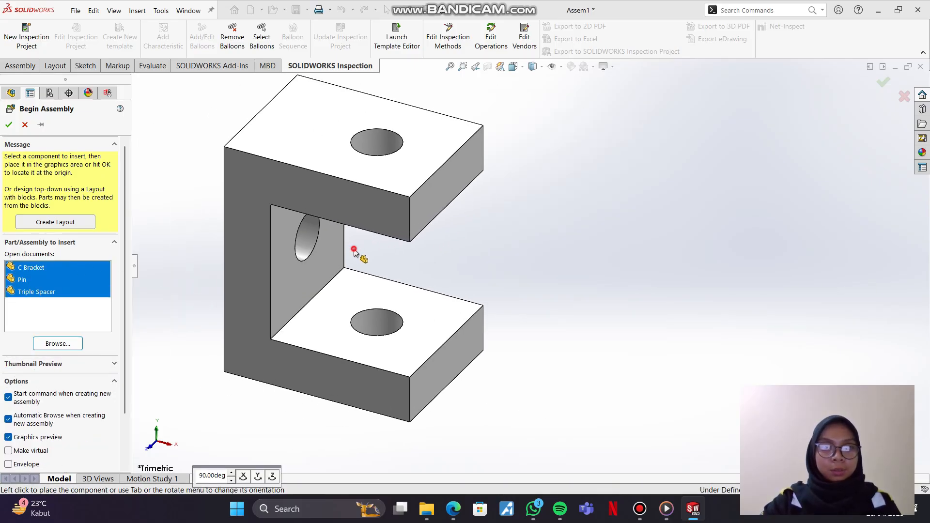
Step: Place C Bracket first, with Pin and Triple Spacer on opposite sides of it
{"action": "left_click", "coordinate": [386, 256]}
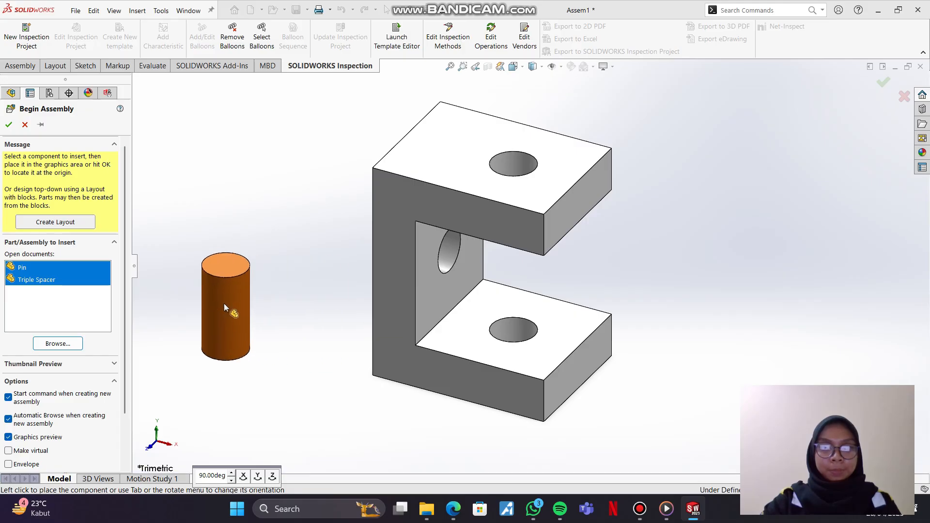
{"action": "left_click", "coordinate": [224, 305]}
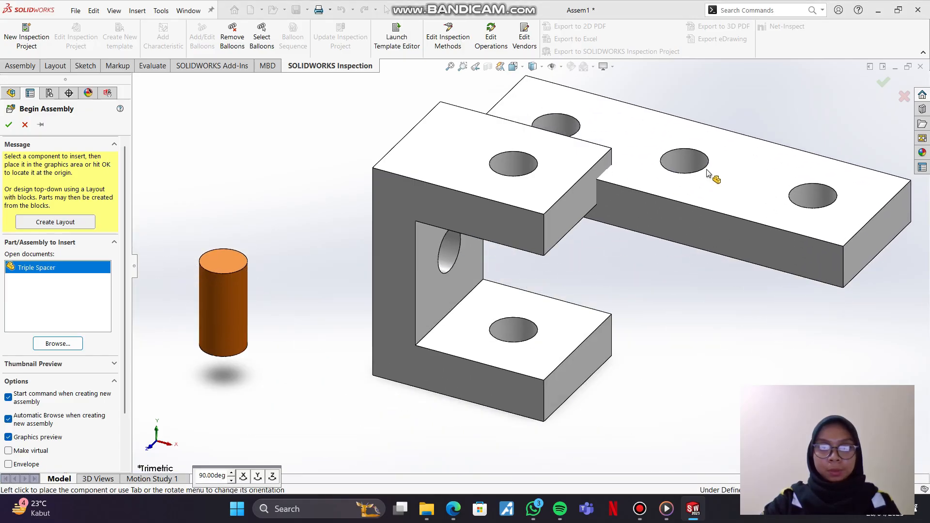
{"action": "scroll", "coordinate": [700, 188], "scroll_direction": "up", "scroll_amount": 3}
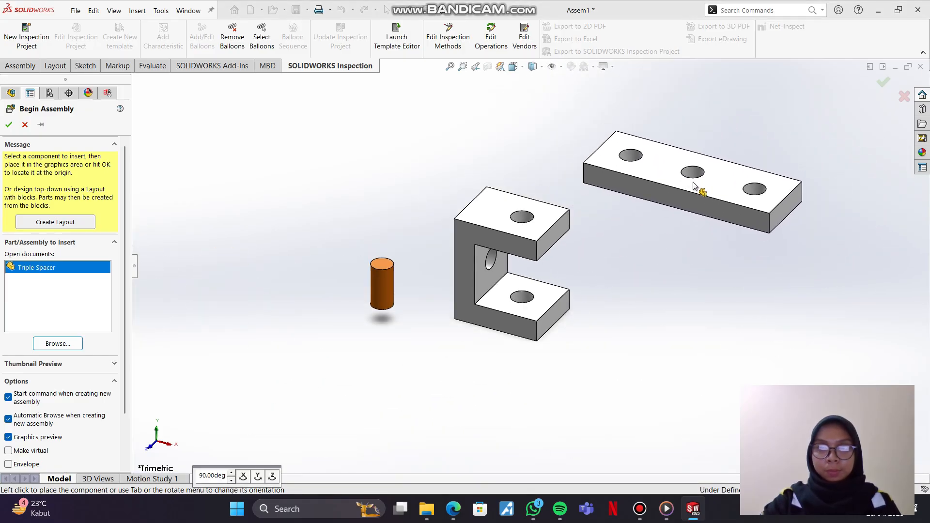
{"action": "left_click", "coordinate": [694, 186]}
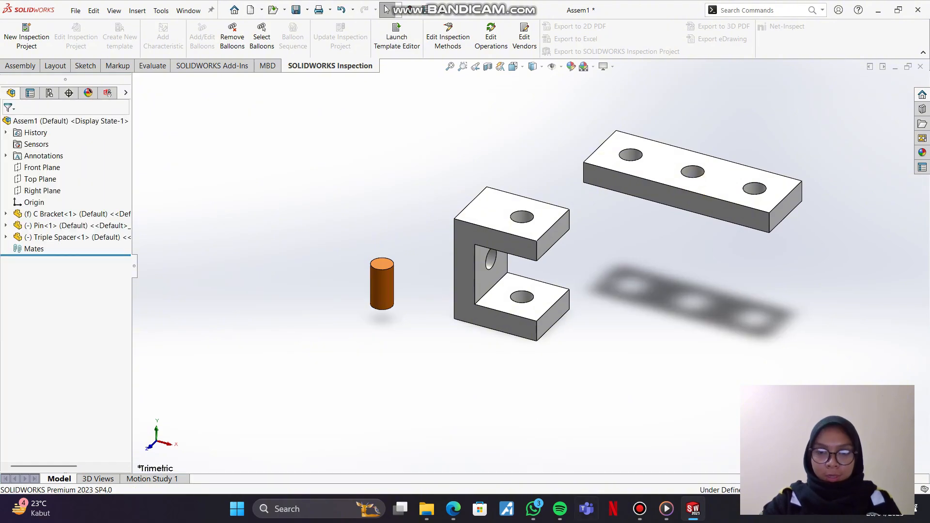
Step: Check the pin quantity in the EX 2 _ Assembly drawing and add three more copies of Pin near the first one
{"action": "mouse_move", "coordinate": [458, 517]}
{"action": "left_click", "coordinate": [458, 450]}
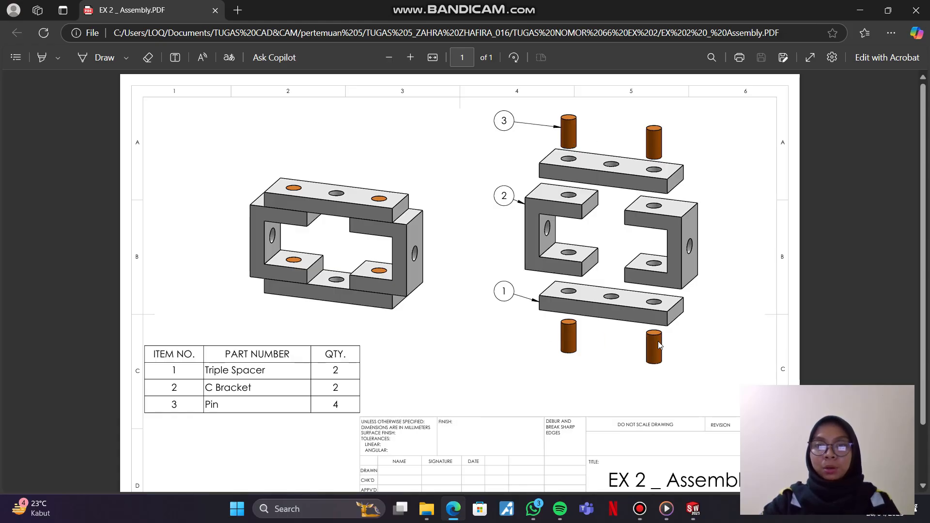
{"action": "left_click", "coordinate": [693, 508]}
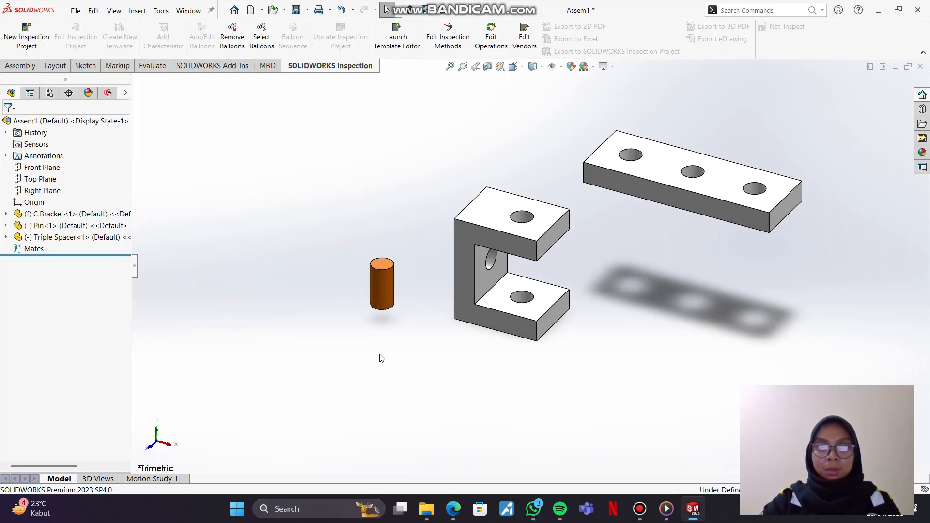
{"action": "left_click_drag", "start_coordinate": [377, 290], "coordinate": [246, 330], "text": "ctrl"}
{"action": "left_click", "coordinate": [379, 212]}
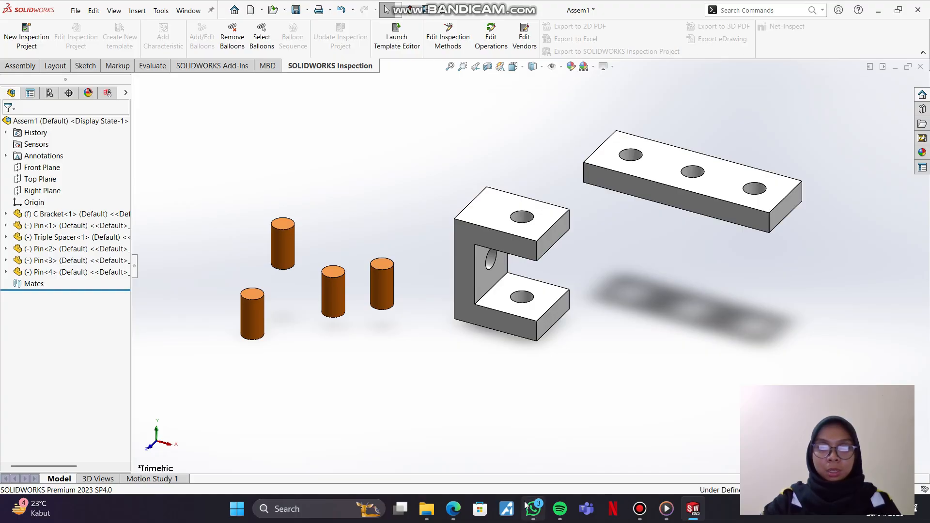
Step: Consult the drawing for the C Bracket quantity and place a second C Bracket in front of the first
{"action": "left_click", "coordinate": [457, 504]}
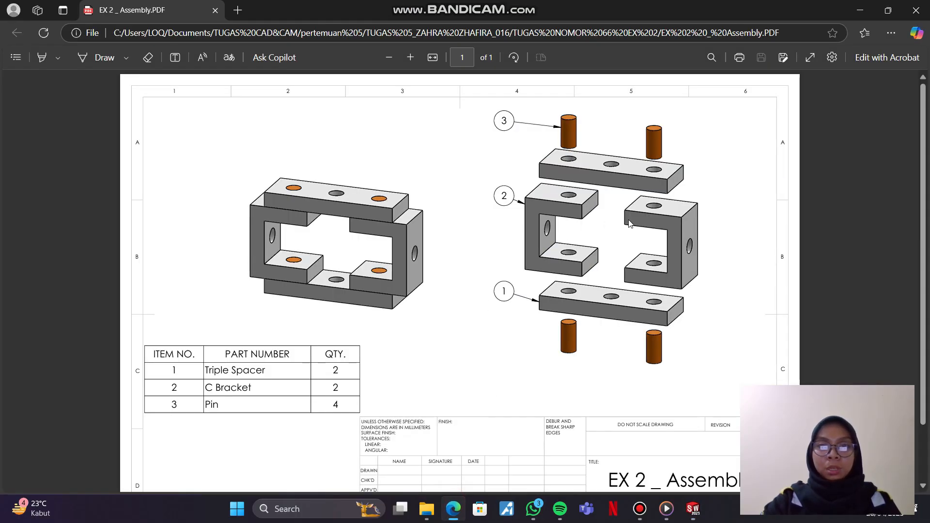
{"action": "left_click", "coordinate": [693, 509]}
{"action": "left_click", "coordinate": [477, 271]}
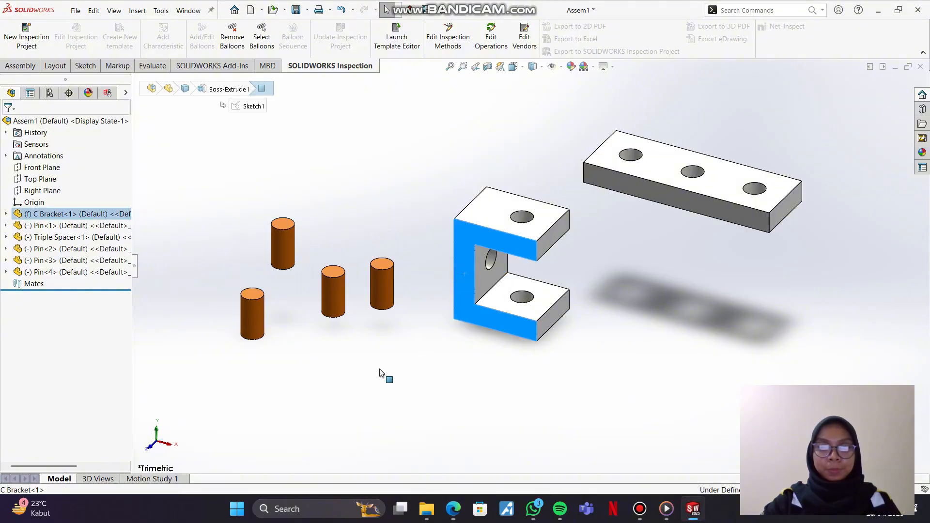
{"action": "left_click_drag", "start_coordinate": [463, 294], "coordinate": [412, 402], "text": "ctrl"}
Step: Move Triple Spacer closer above the first C Bracket and place a second copy of the spacer beside that bracket
{"action": "left_click_drag", "start_coordinate": [630, 184], "coordinate": [580, 153]}
{"action": "double_click", "coordinate": [588, 161]}
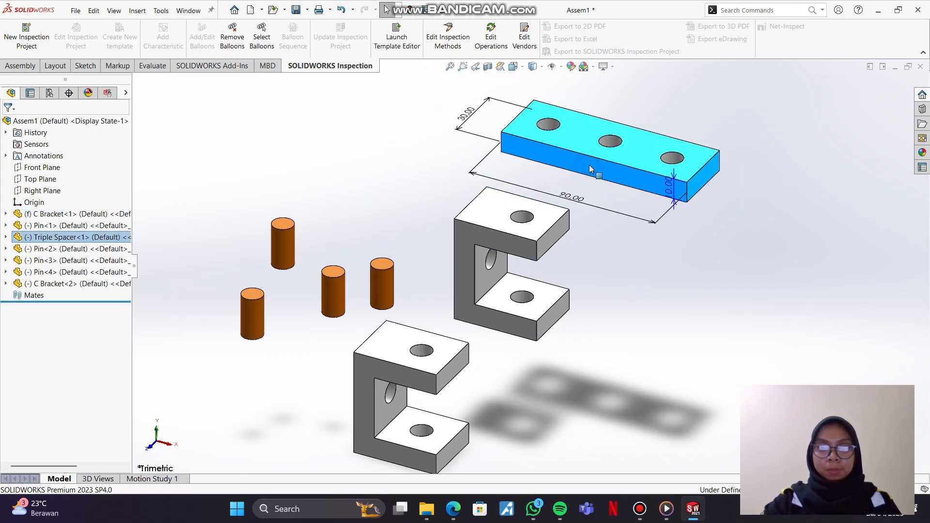
{"action": "left_click", "coordinate": [669, 272]}
{"action": "left_click_drag", "start_coordinate": [621, 184], "coordinate": [781, 292], "text": "ctrl"}
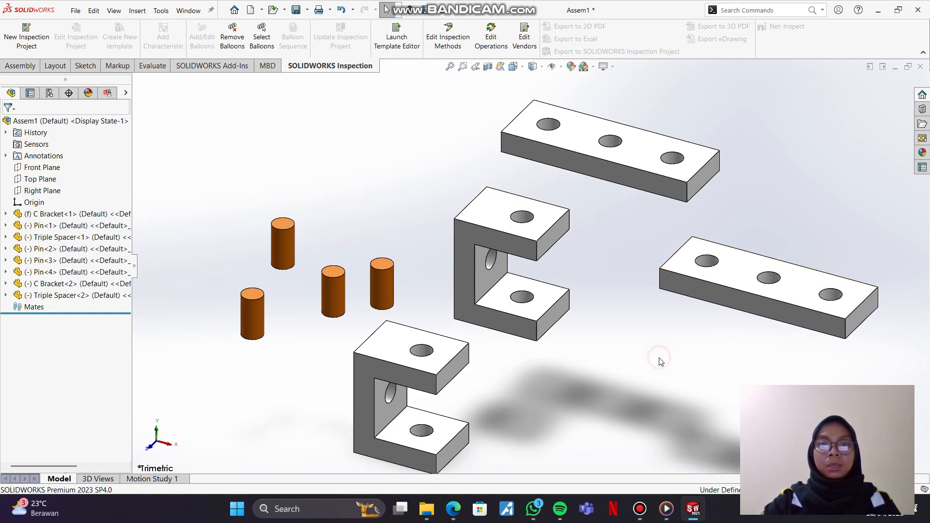
Step: Consult the EX 2 _ Assembly drawing, move the second Triple Spacer up out of the way and set the second C Bracket beside the first
{"action": "key", "text": "f"}
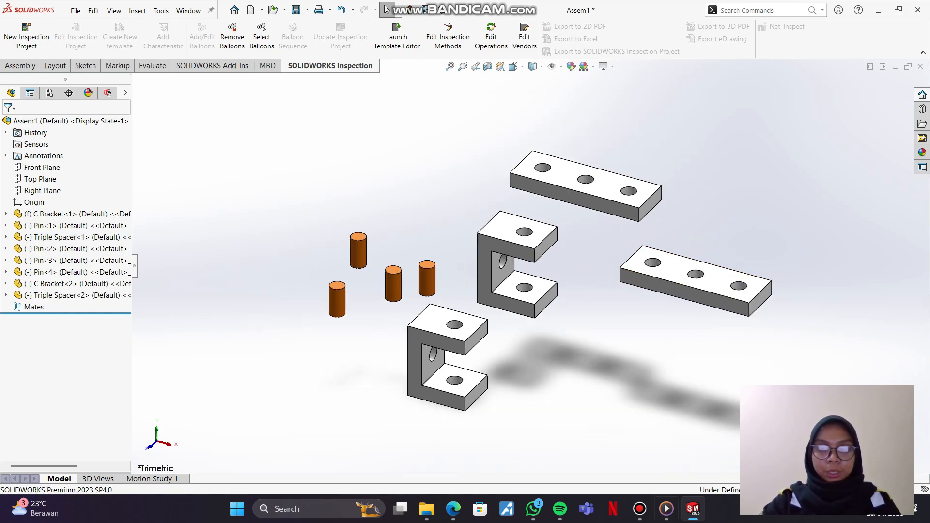
{"action": "left_click", "coordinate": [461, 511]}
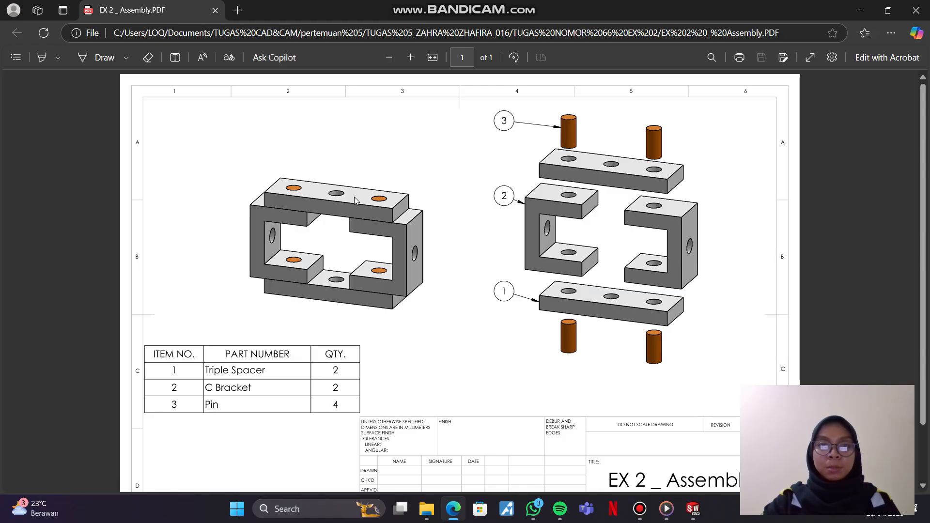
{"action": "left_click", "coordinate": [687, 516]}
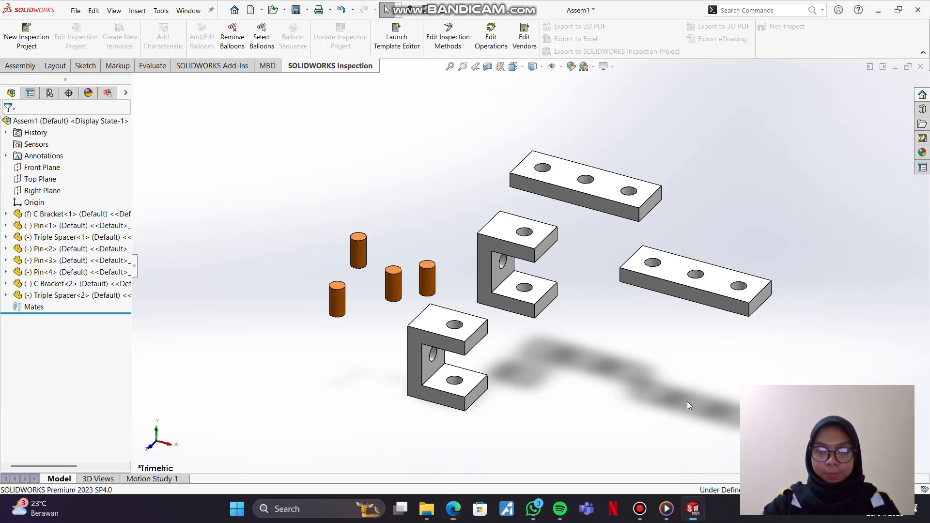
{"action": "left_click_drag", "start_coordinate": [678, 271], "coordinate": [748, 143]}
{"action": "left_click_drag", "start_coordinate": [417, 348], "coordinate": [646, 284]}
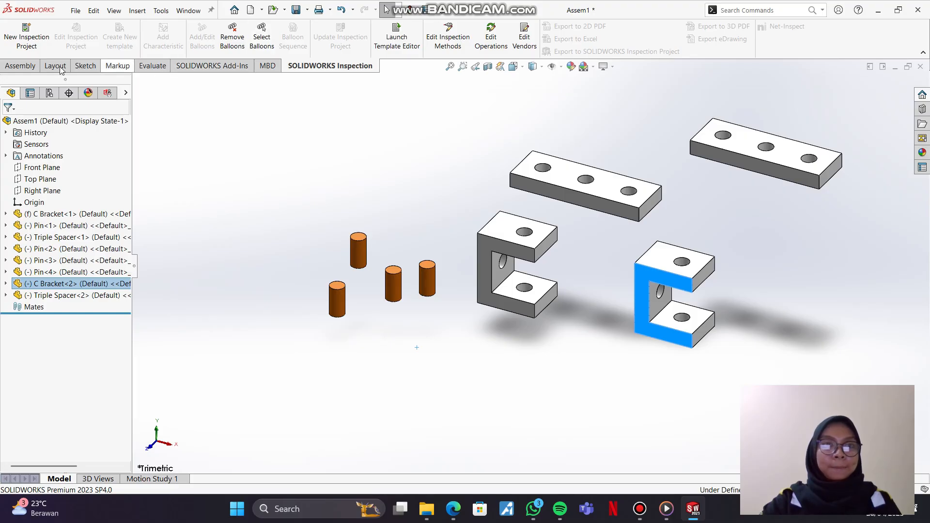
Step: Rotate the second C Bracket freely so its open side faces the first C Bracket
{"action": "left_click", "coordinate": [20, 66]}
{"action": "left_click", "coordinate": [323, 52]}
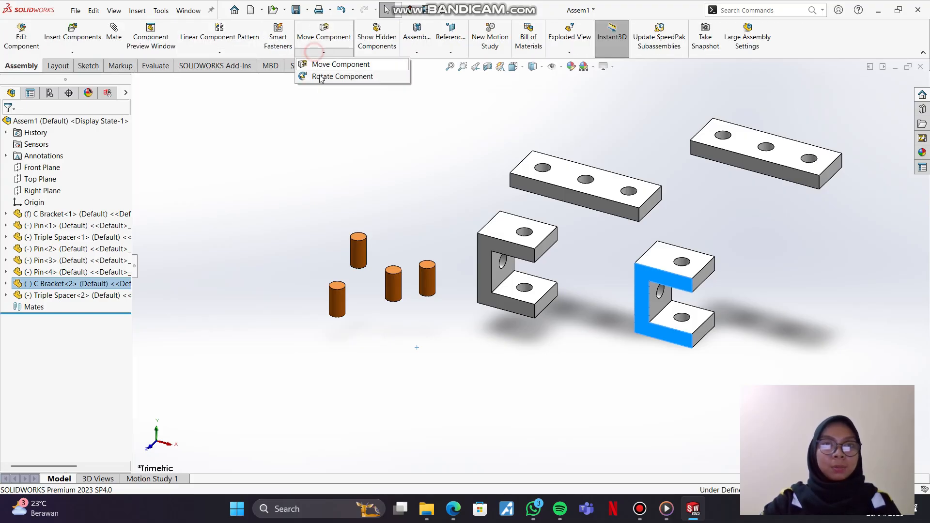
{"action": "left_click", "coordinate": [344, 78]}
{"action": "left_click_drag", "start_coordinate": [656, 273], "coordinate": [674, 349]}
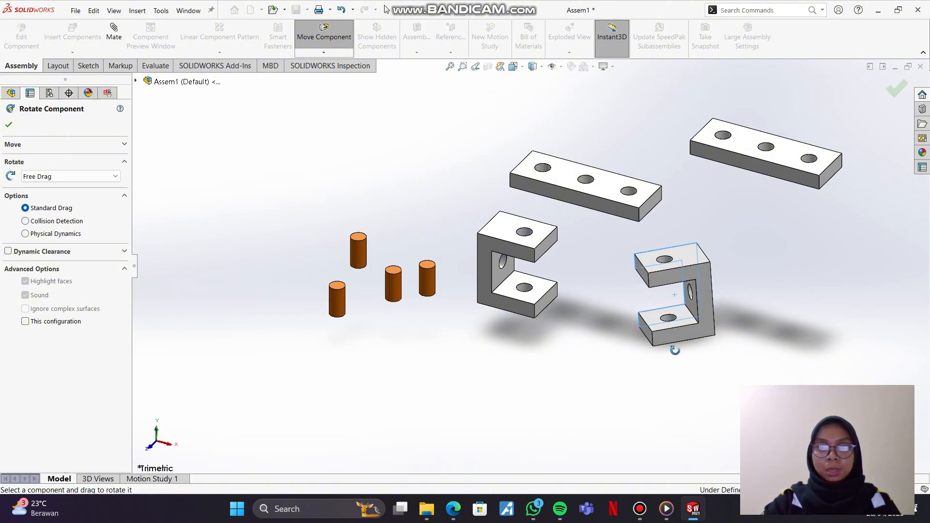
{"action": "left_click", "coordinate": [333, 56]}
{"action": "left_click", "coordinate": [339, 75]}
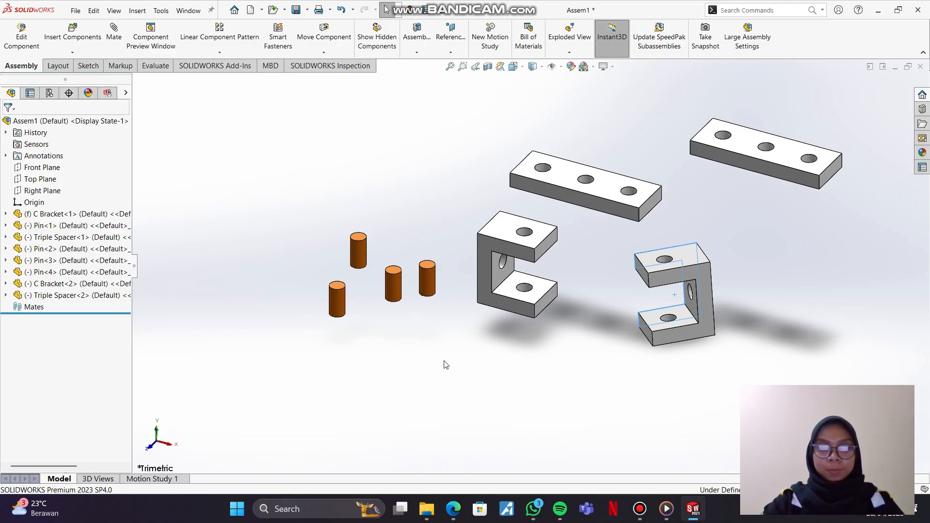
{"action": "left_click", "coordinate": [572, 293]}
{"action": "left_click", "coordinate": [391, 401]}
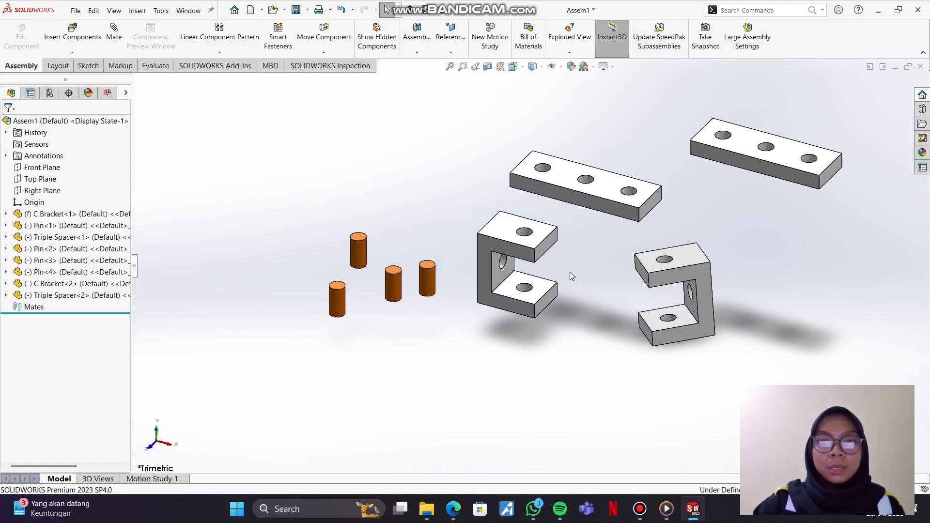
Step: Add a coincident mate between the underside of the first Triple Spacer and the upper face of the first C Bracket
{"action": "middle_click_drag", "start_coordinate": [570, 271], "coordinate": [547, 171]}
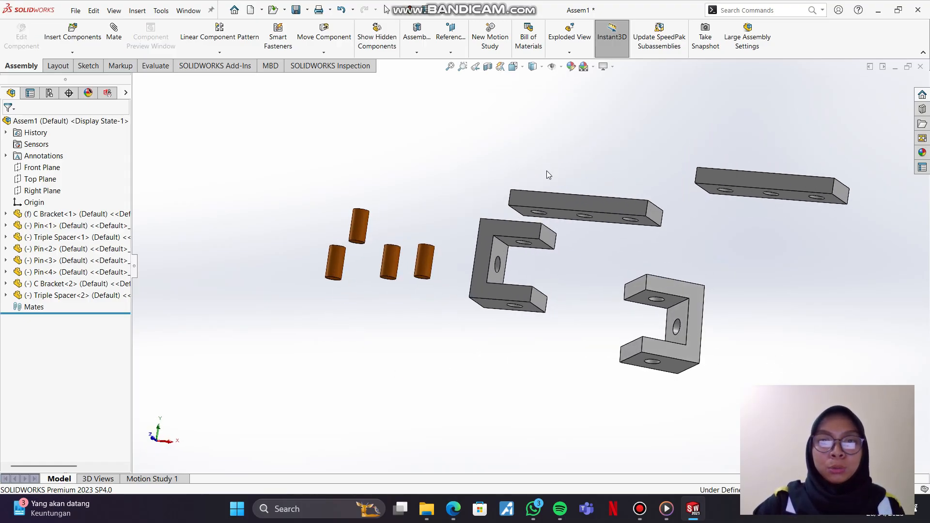
{"action": "left_click", "coordinate": [116, 39]}
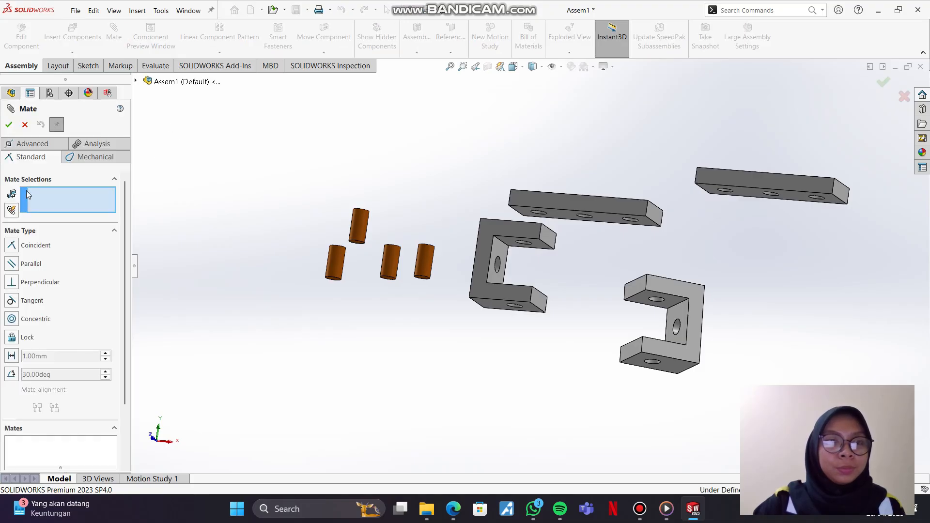
{"action": "left_click", "coordinate": [558, 216]}
{"action": "key", "text": "ctrl+7"}
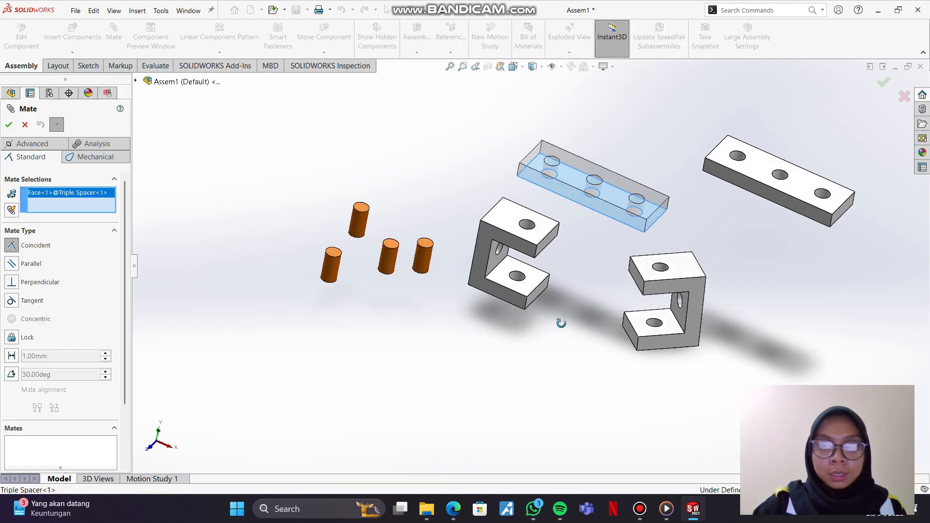
{"action": "left_click", "coordinate": [514, 216]}
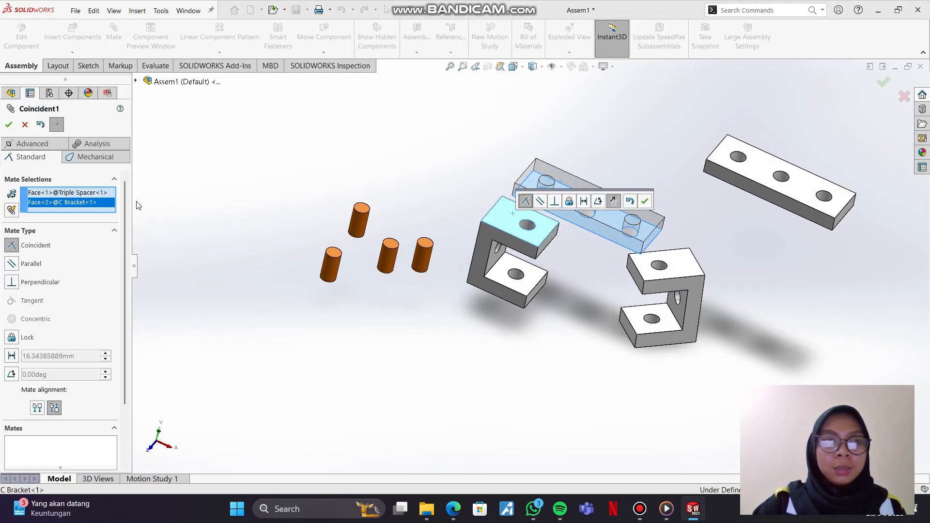
{"action": "left_click", "coordinate": [8, 126]}
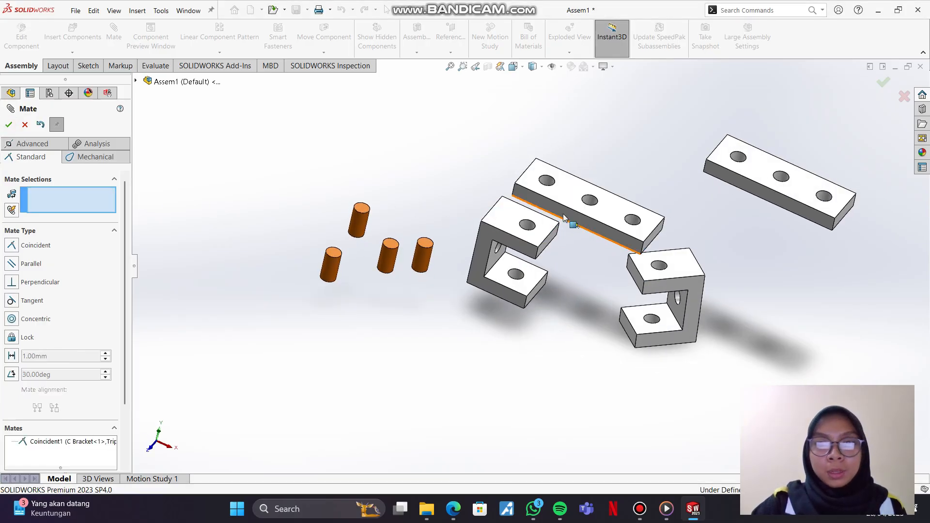
Step: Mate the front faces of the first Triple Spacer and first C Bracket coincident, and slide the spacer along the bracket
{"action": "left_click", "coordinate": [546, 209]}
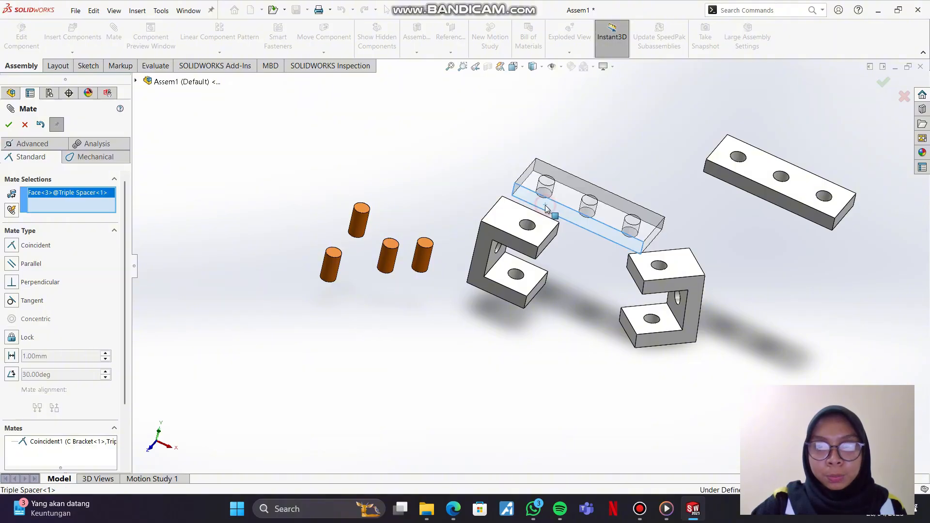
{"action": "left_click", "coordinate": [510, 248]}
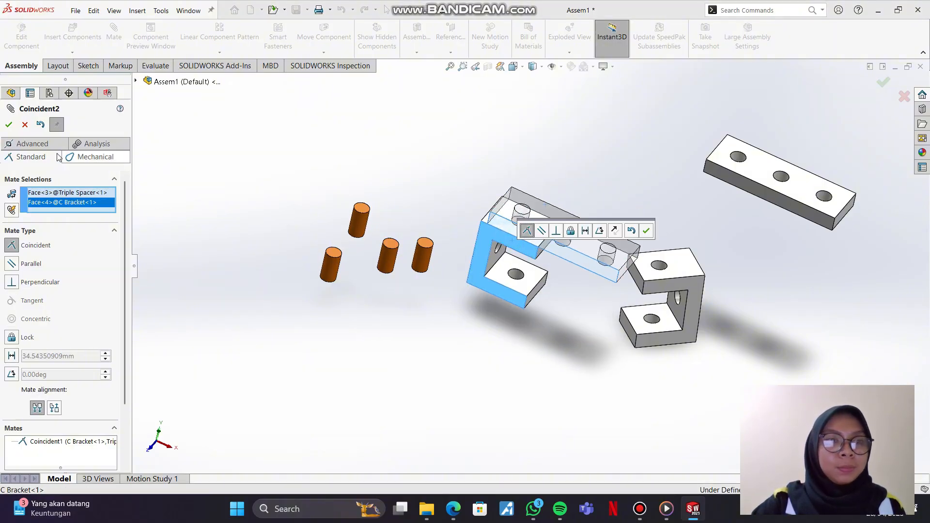
{"action": "left_click", "coordinate": [8, 125]}
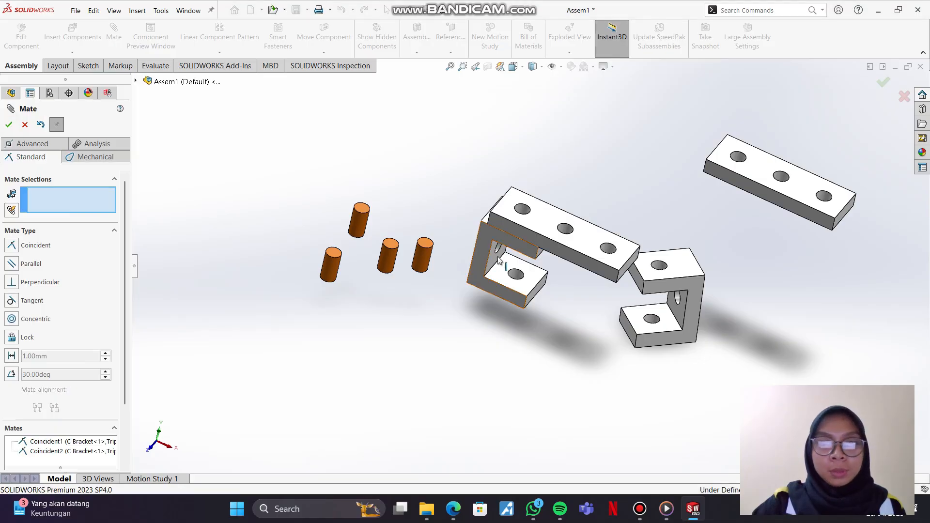
{"action": "left_click_drag", "start_coordinate": [555, 244], "coordinate": [565, 275]}
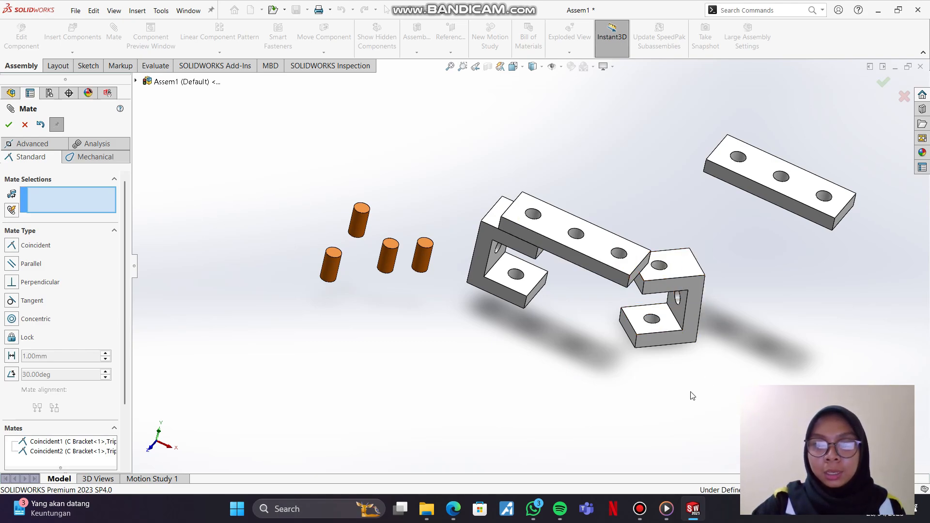
Step: Add a coincident mate between the underside of the first Triple Spacer and the upper face of the second C Bracket
{"action": "middle_click_drag", "start_coordinate": [670, 391], "coordinate": [670, 326]}
{"action": "left_click", "coordinate": [625, 273]}
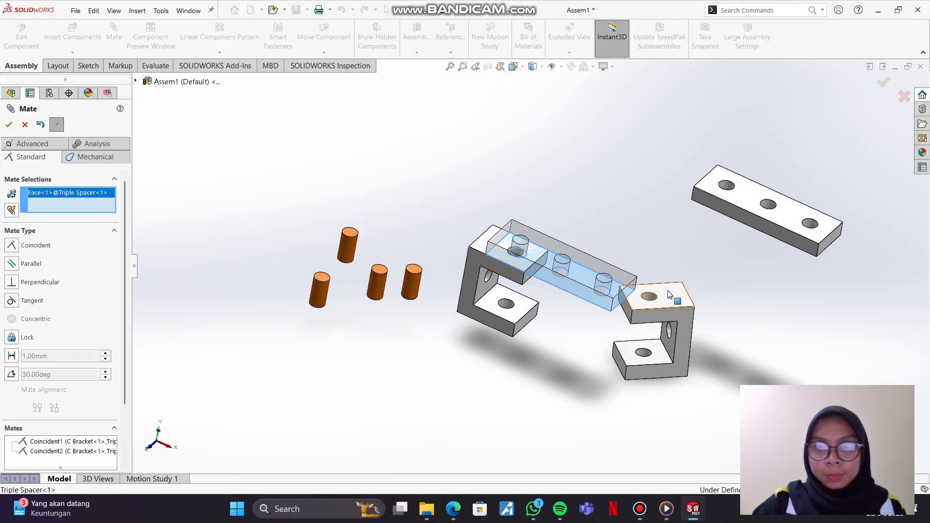
{"action": "left_click", "coordinate": [668, 292]}
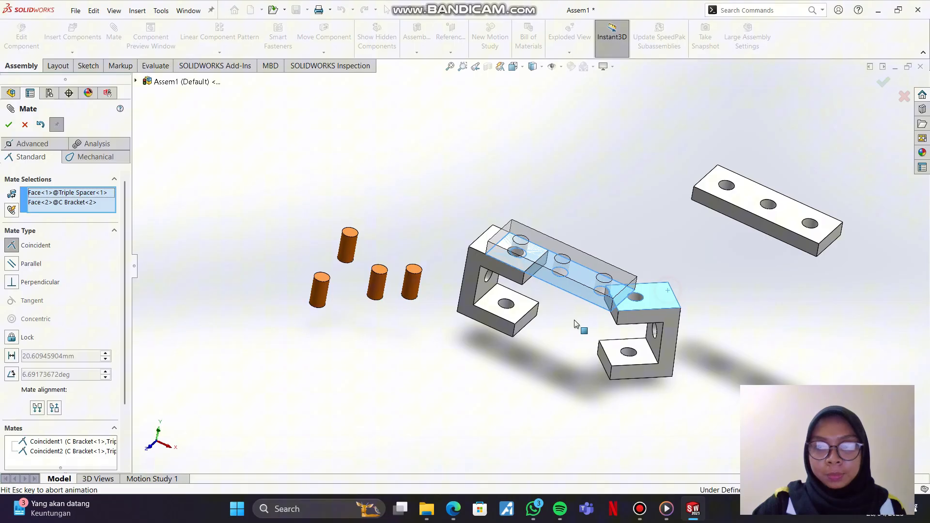
{"action": "left_click", "coordinate": [9, 125]}
{"action": "key", "text": "ctrl+7"}
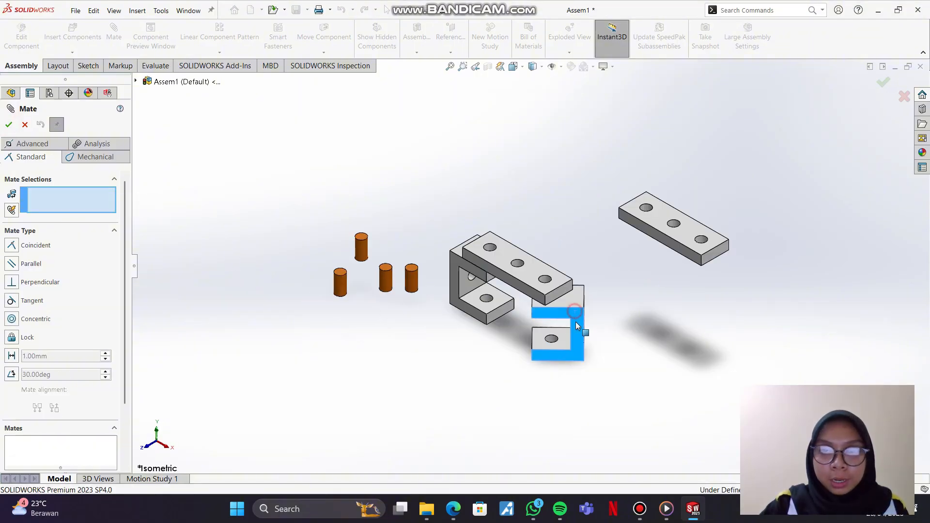
Step: Mate the front faces of the first Triple Spacer and second C Bracket coincident, and slide the bracket along the spacer
{"action": "left_click", "coordinate": [541, 300]}
{"action": "left_click", "coordinate": [547, 315]}
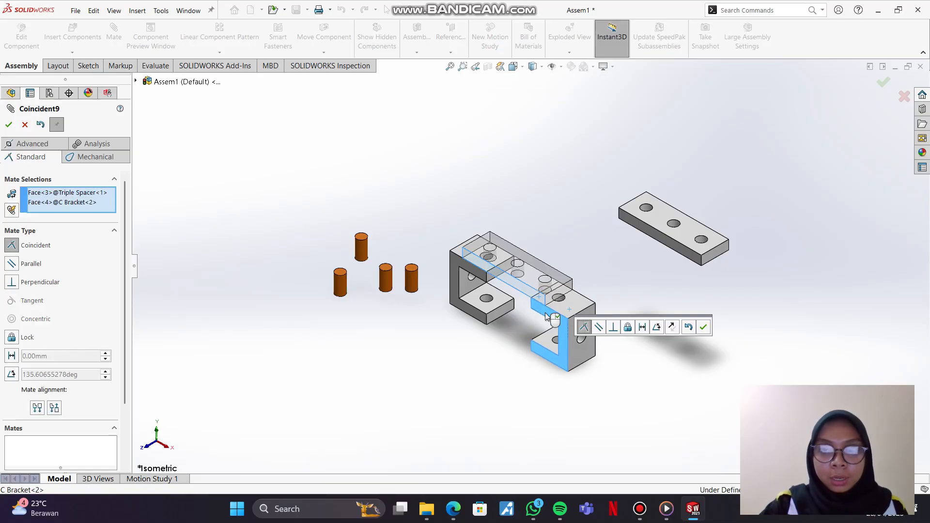
{"action": "left_click", "coordinate": [8, 124]}
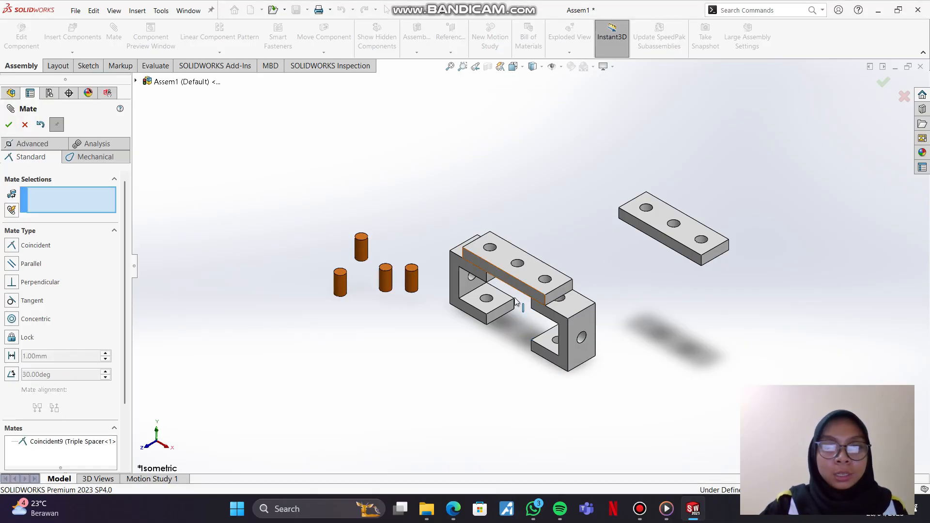
{"action": "left_click_drag", "start_coordinate": [574, 319], "coordinate": [573, 321]}
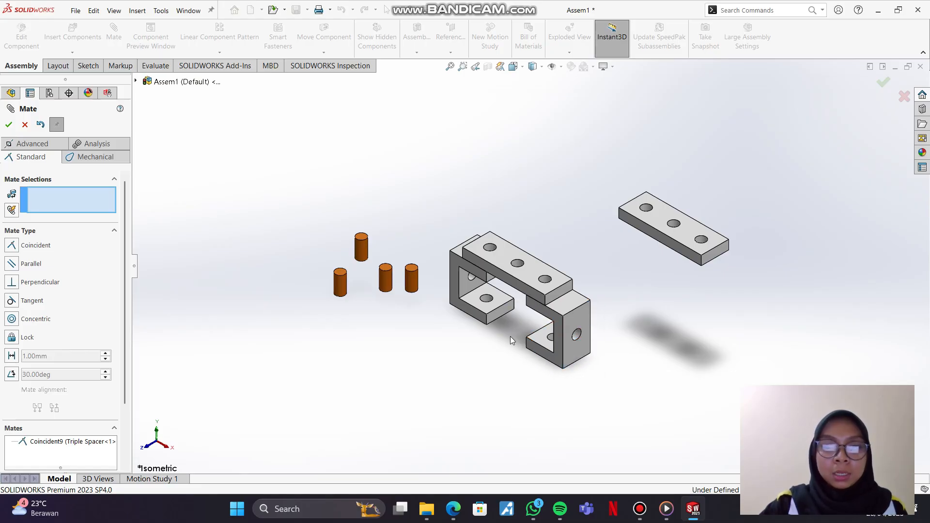
Step: Add a concentric mate between the end hole of the first Triple Spacer and the upper hole of the first C Bracket
{"action": "middle_click_drag", "start_coordinate": [510, 336], "coordinate": [531, 455]}
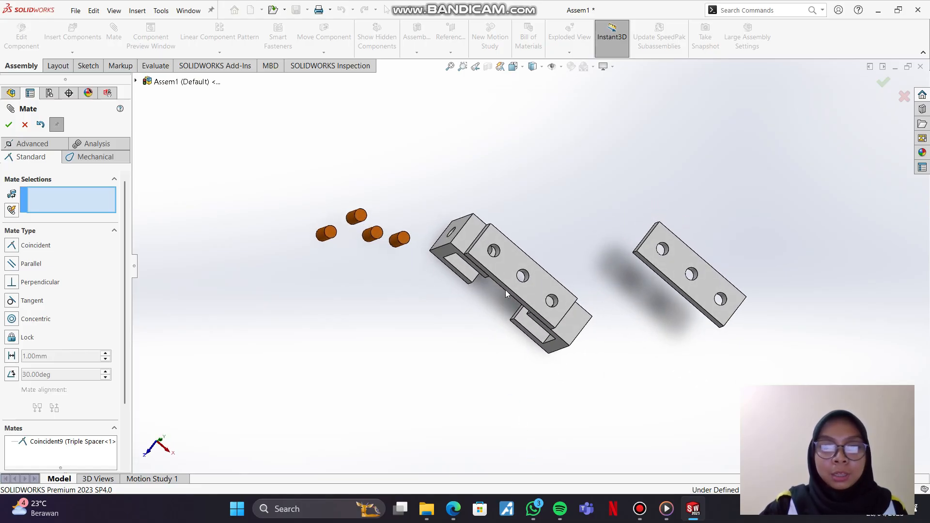
{"action": "scroll", "coordinate": [519, 301], "scroll_direction": "up", "scroll_amount": 4}
{"action": "scroll", "coordinate": [520, 303], "scroll_direction": "down", "scroll_amount": 5}
{"action": "scroll", "coordinate": [519, 303], "scroll_direction": "down", "scroll_amount": 3}
{"action": "scroll", "coordinate": [538, 143], "scroll_direction": "up", "scroll_amount": 2}
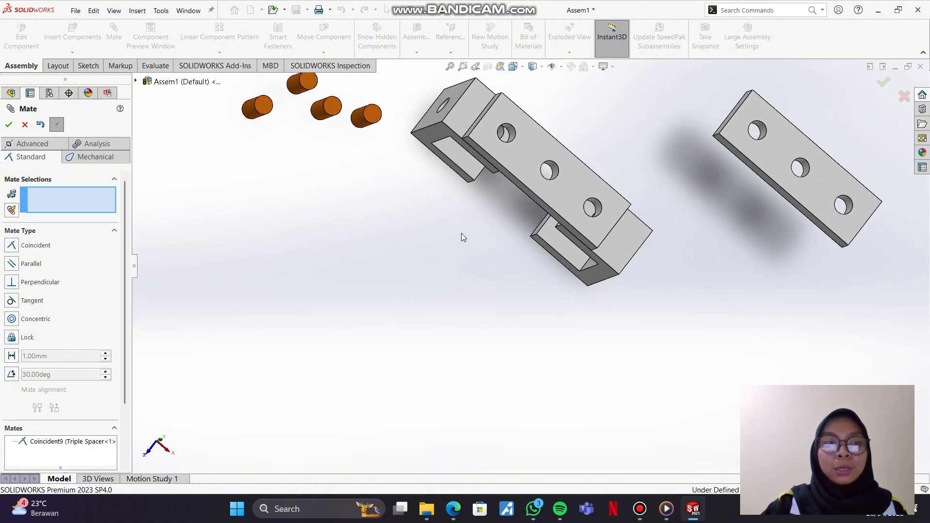
{"action": "middle_click_drag", "start_coordinate": [472, 228], "coordinate": [489, 72]}
{"action": "middle_click_drag", "start_coordinate": [503, 194], "coordinate": [351, 298]}
{"action": "scroll", "coordinate": [533, 215], "scroll_direction": "up", "scroll_amount": 3}
{"action": "scroll", "coordinate": [528, 214], "scroll_direction": "down", "scroll_amount": 5}
{"action": "scroll", "coordinate": [527, 215], "scroll_direction": "down", "scroll_amount": 6}
{"action": "left_click", "coordinate": [412, 272]}
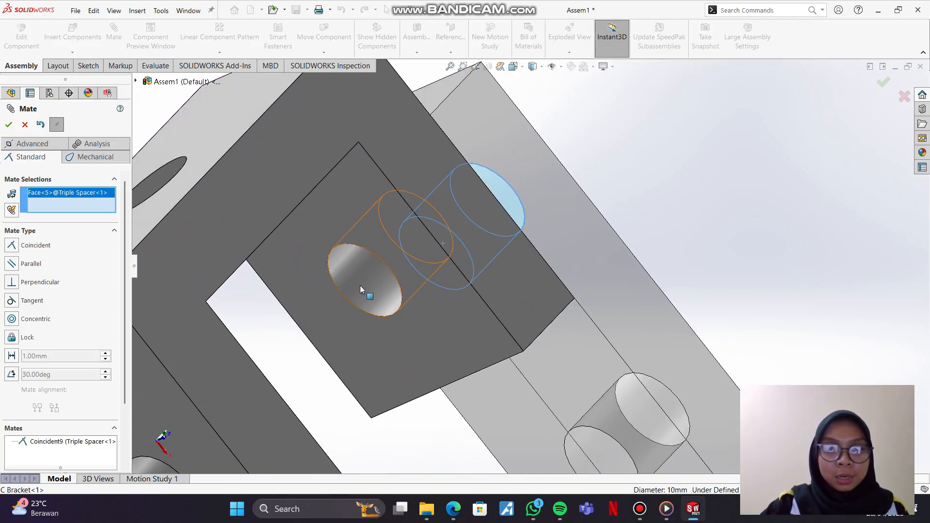
{"action": "left_click", "coordinate": [360, 287]}
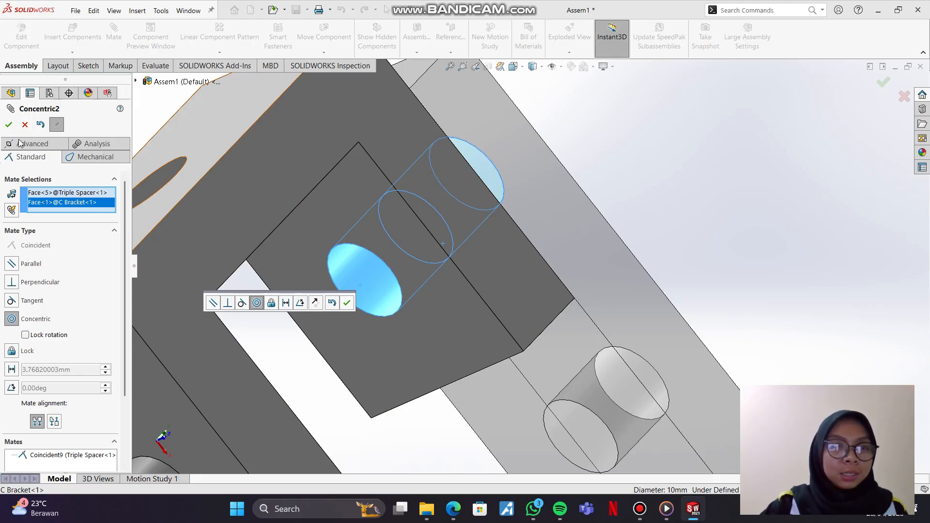
{"action": "left_click", "coordinate": [8, 125]}
Step: Add a concentric mate between the upper hole of the second C Bracket and the other end hole of the first Triple Spacer
{"action": "middle_click_drag", "start_coordinate": [465, 277], "coordinate": [366, 303]}
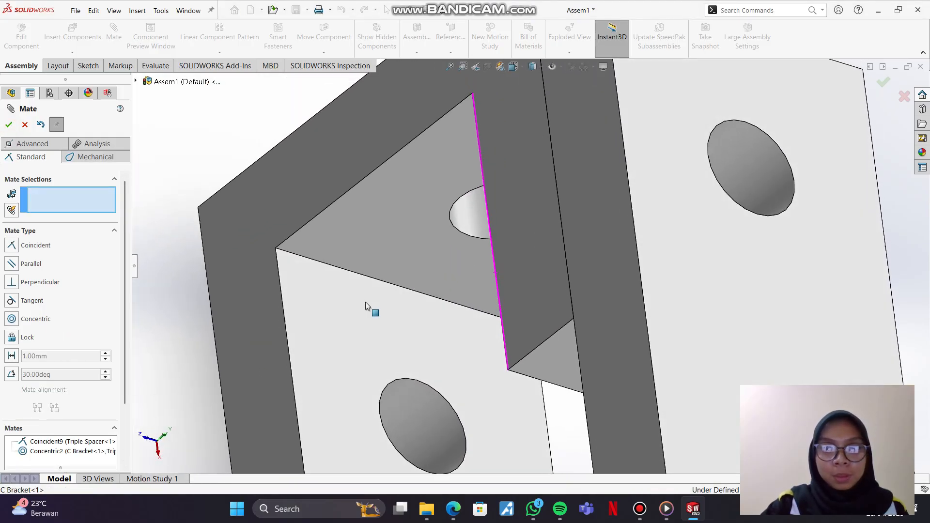
{"action": "scroll", "coordinate": [560, 339], "scroll_direction": "up", "scroll_amount": 5}
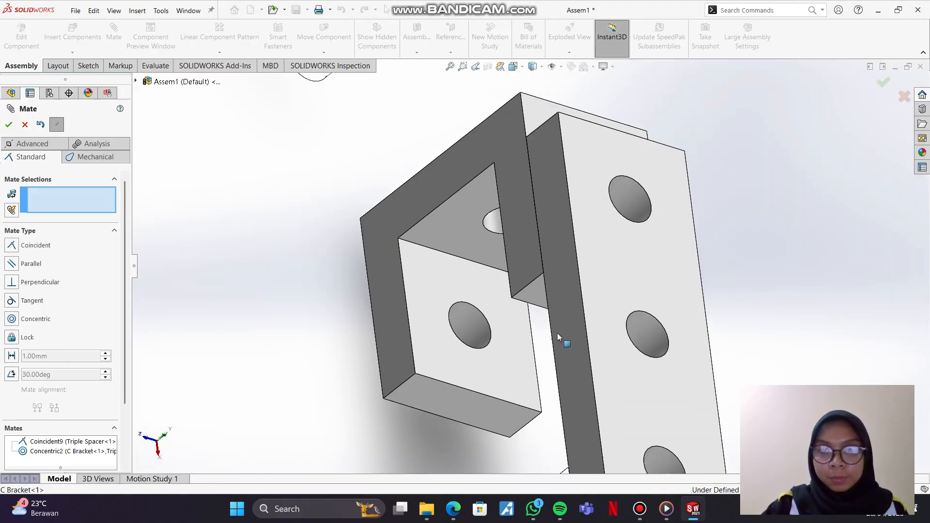
{"action": "scroll", "coordinate": [557, 332], "scroll_direction": "up", "scroll_amount": 3}
{"action": "middle_click_drag", "start_coordinate": [644, 385], "coordinate": [730, 334]}
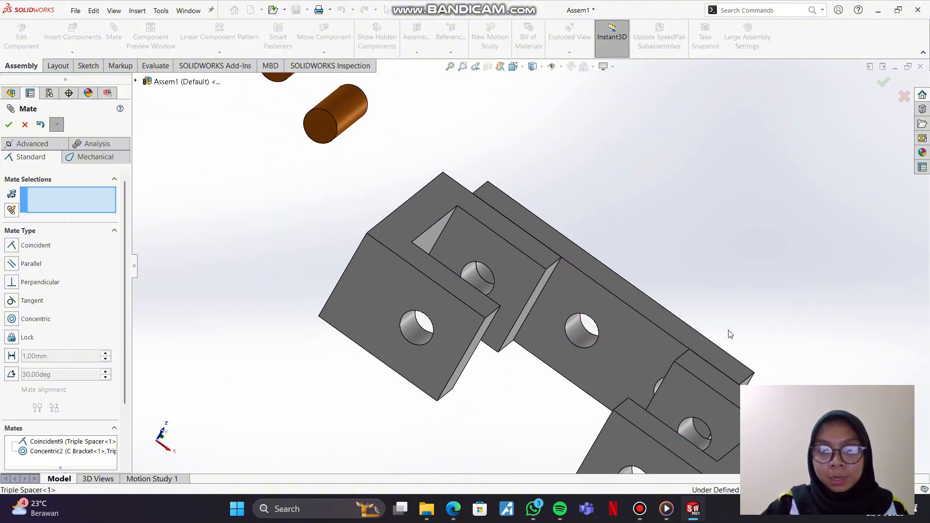
{"action": "left_click", "coordinate": [684, 438]}
{"action": "middle_click_drag", "start_coordinate": [702, 397], "coordinate": [689, 380]}
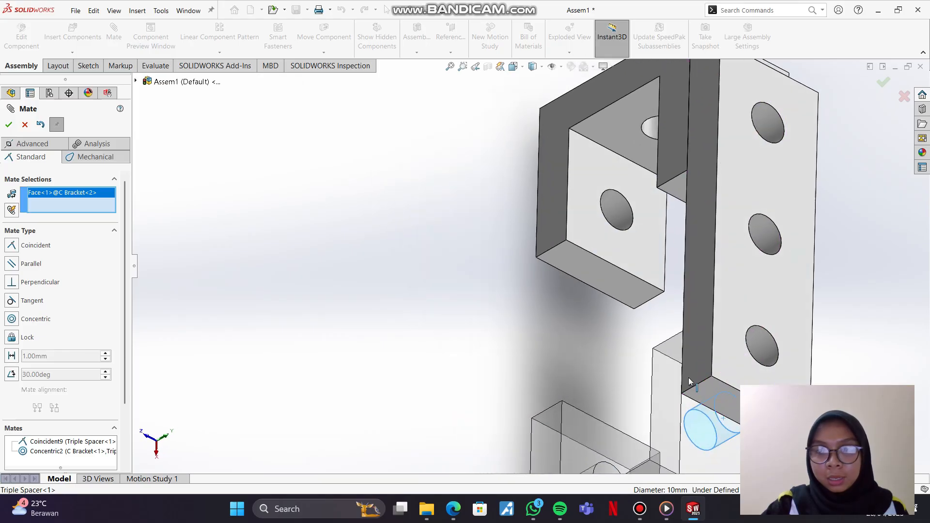
{"action": "left_click", "coordinate": [756, 341]}
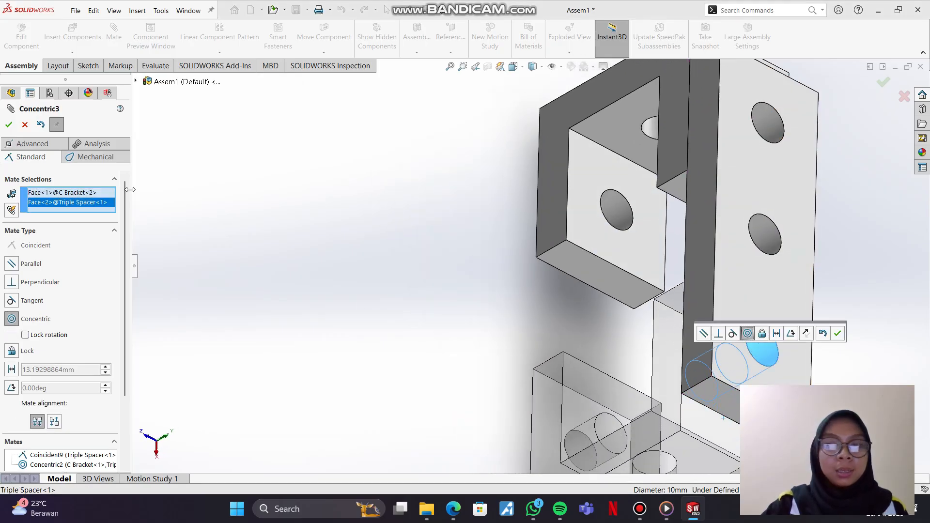
{"action": "left_click", "coordinate": [9, 124]}
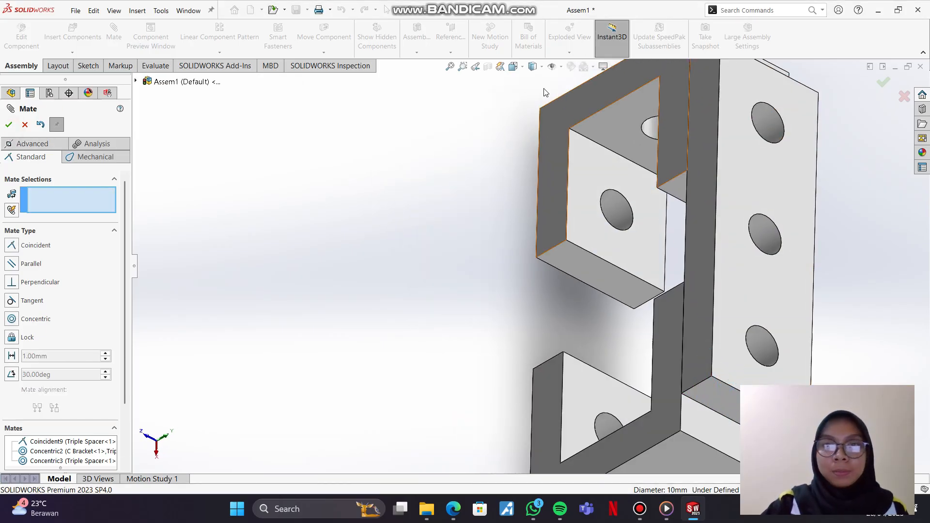
Step: Add a coincident mate between the upper face of the second Triple Spacer and the underside of the first C Bracket
{"action": "left_click", "coordinate": [521, 68]}
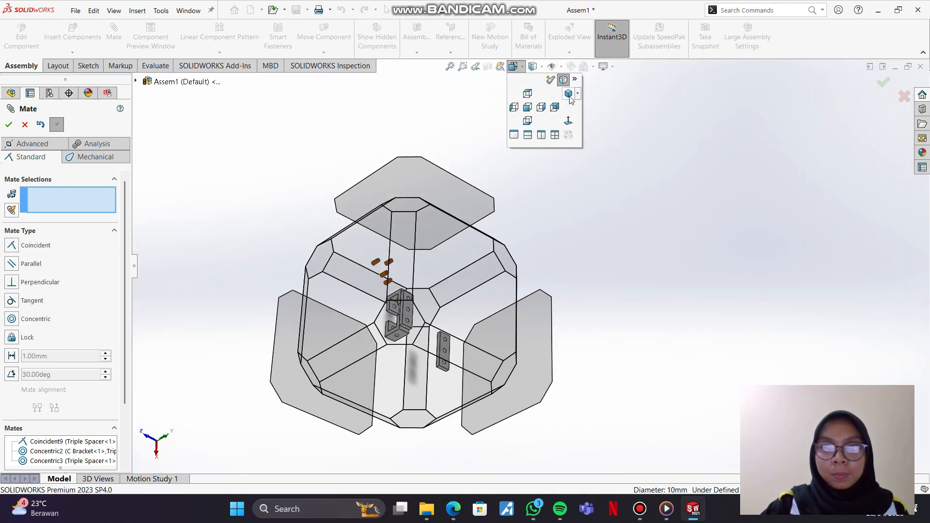
{"action": "left_click", "coordinate": [568, 94]}
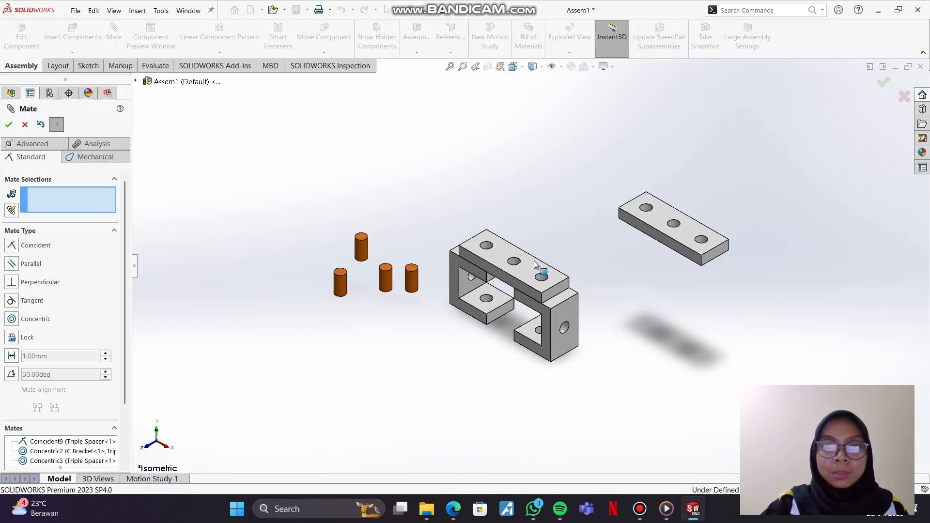
{"action": "left_click", "coordinate": [658, 225]}
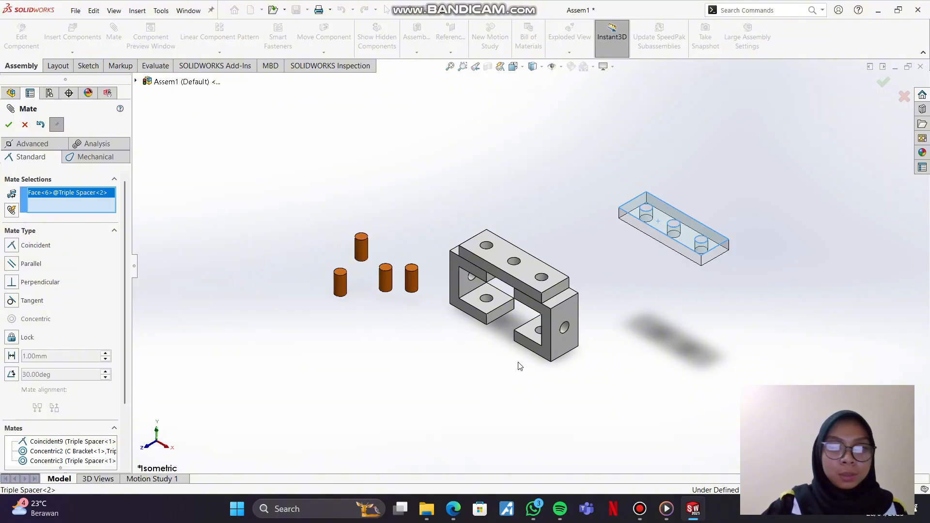
{"action": "middle_click_drag", "start_coordinate": [525, 350], "coordinate": [537, 226]}
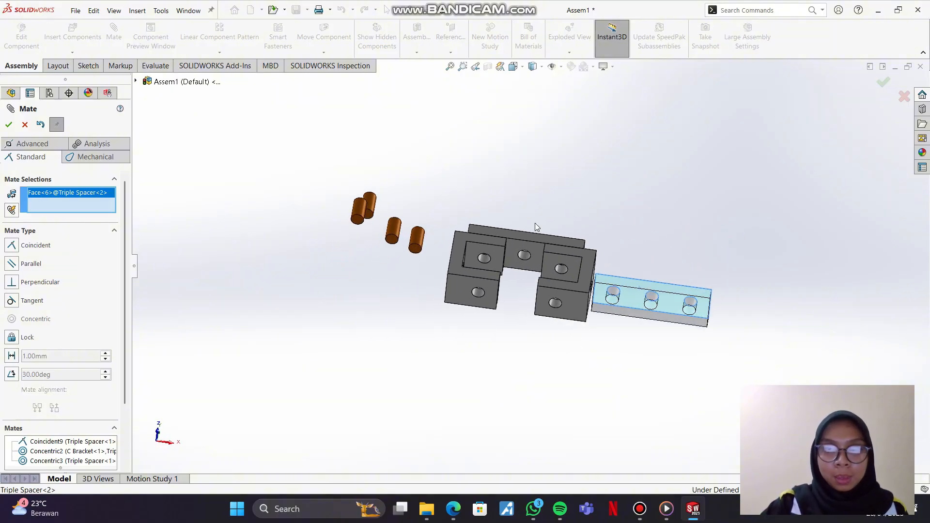
{"action": "left_click", "coordinate": [483, 299]}
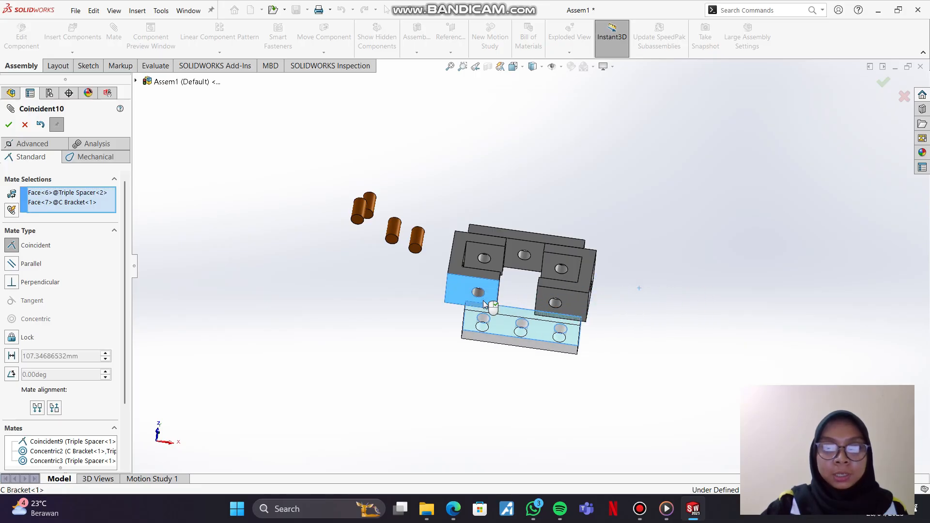
{"action": "left_click", "coordinate": [619, 318]}
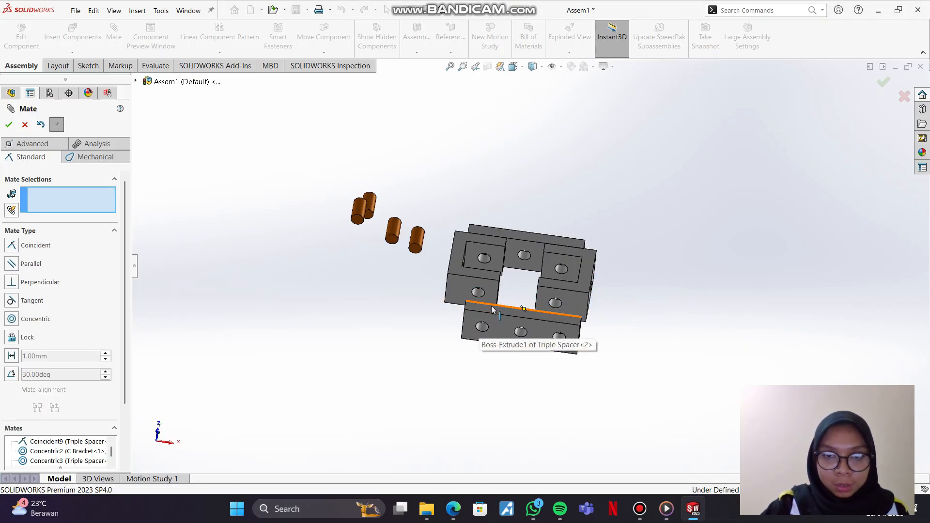
Step: Mate the front faces of the second Triple Spacer and first C Bracket coincident, and slide the spacer along beneath the brackets
{"action": "left_click", "coordinate": [492, 309]}
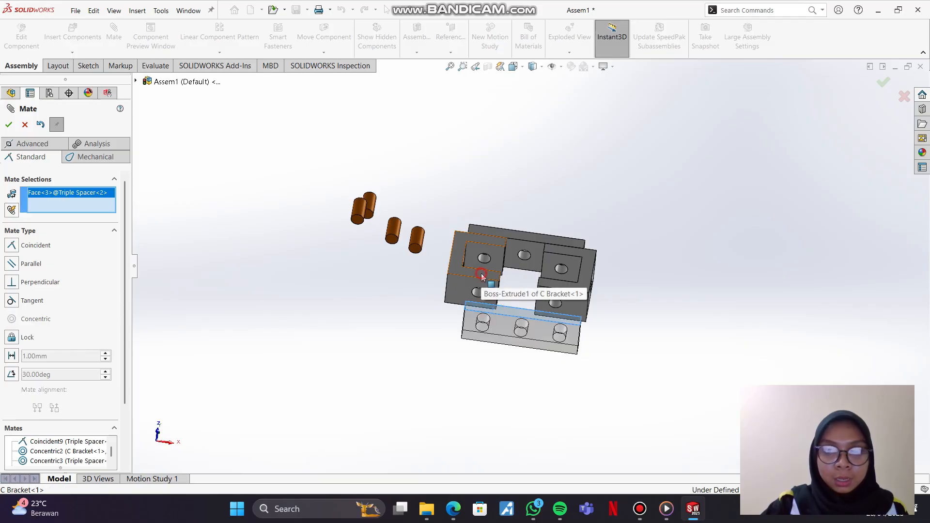
{"action": "left_click", "coordinate": [481, 273]}
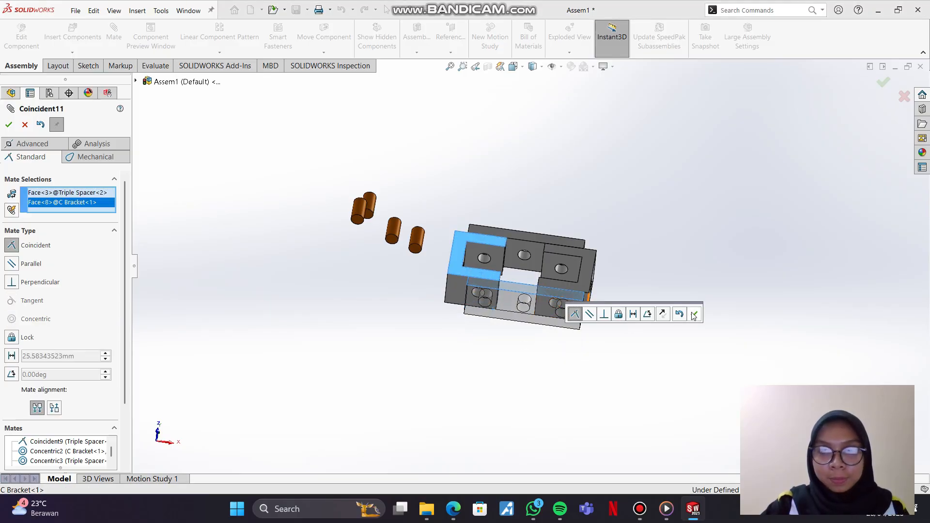
{"action": "left_click", "coordinate": [694, 315]}
{"action": "mouse_move", "coordinate": [539, 299]}
{"action": "left_mouse_down"}
{"action": "mouse_move", "coordinate": [552, 307]}
{"action": "mouse_move", "coordinate": [542, 296]}
{"action": "left_mouse_up"}
{"action": "left_click", "coordinate": [474, 281]}
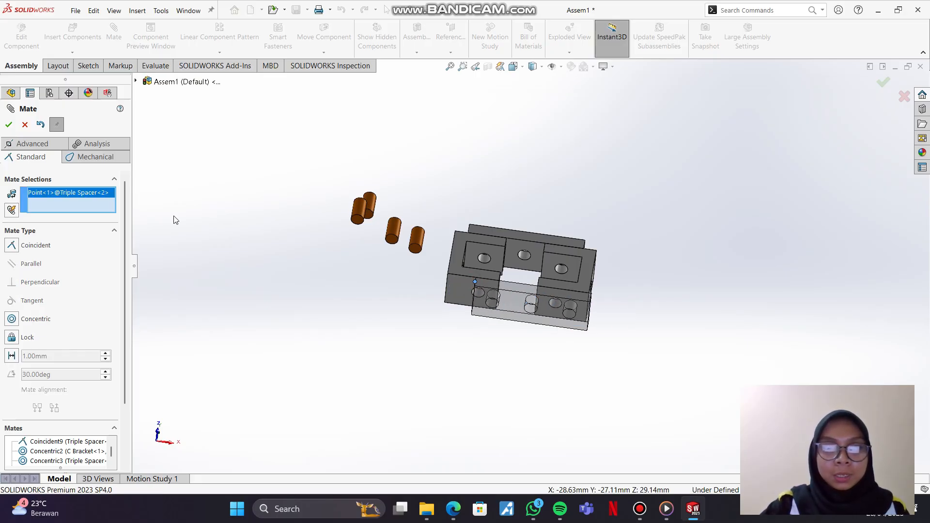
{"action": "right_click", "coordinate": [48, 194]}
{"action": "left_click", "coordinate": [88, 210]}
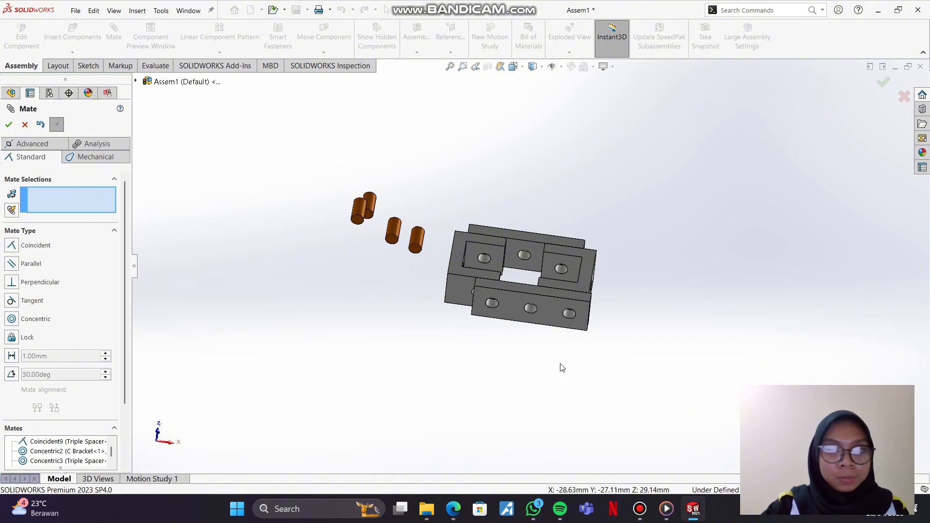
{"action": "left_click_drag", "start_coordinate": [513, 299], "coordinate": [494, 294]}
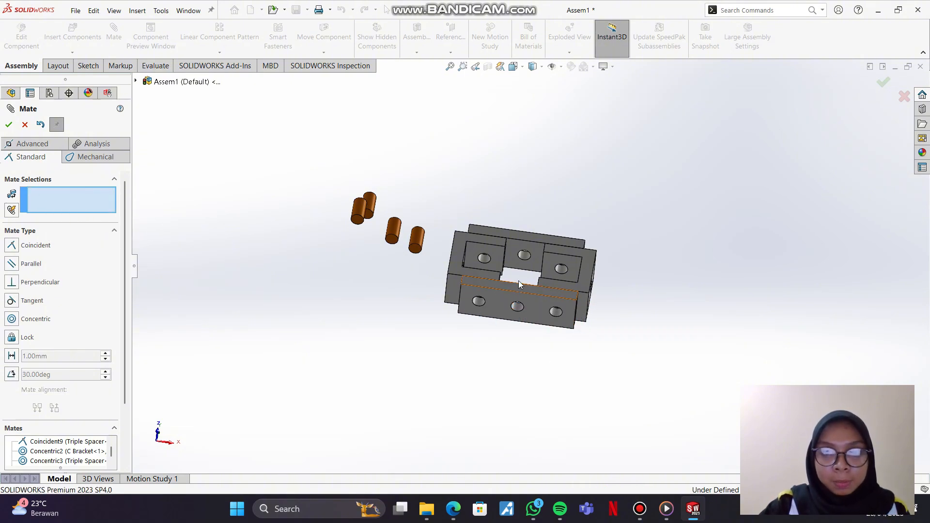
Step: Add a concentric mate between the lower hole of the first C Bracket and the end hole of the second Triple Spacer
{"action": "scroll", "coordinate": [519, 281], "scroll_direction": "down", "scroll_amount": 1}
{"action": "middle_click_drag", "start_coordinate": [519, 281], "coordinate": [523, 325]}
{"action": "scroll", "coordinate": [528, 310], "scroll_direction": "down", "scroll_amount": 4}
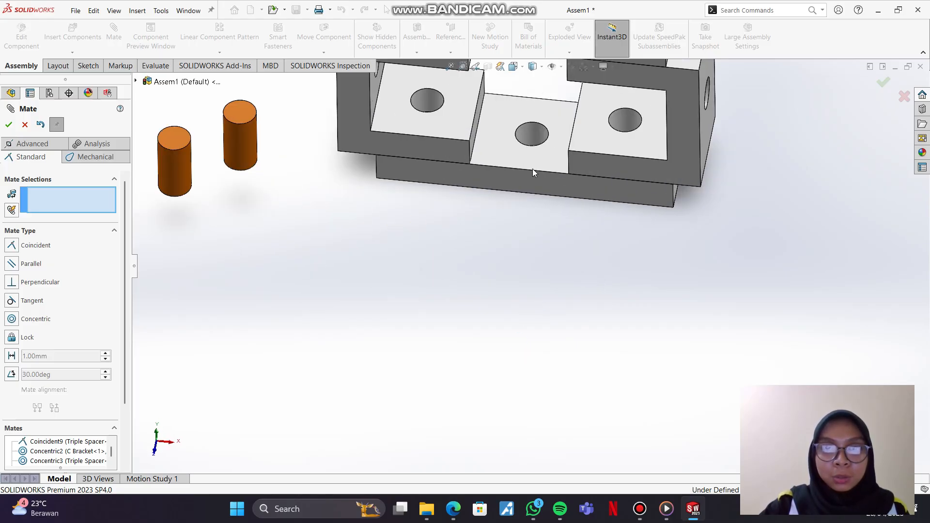
{"action": "left_click", "coordinate": [502, 167]}
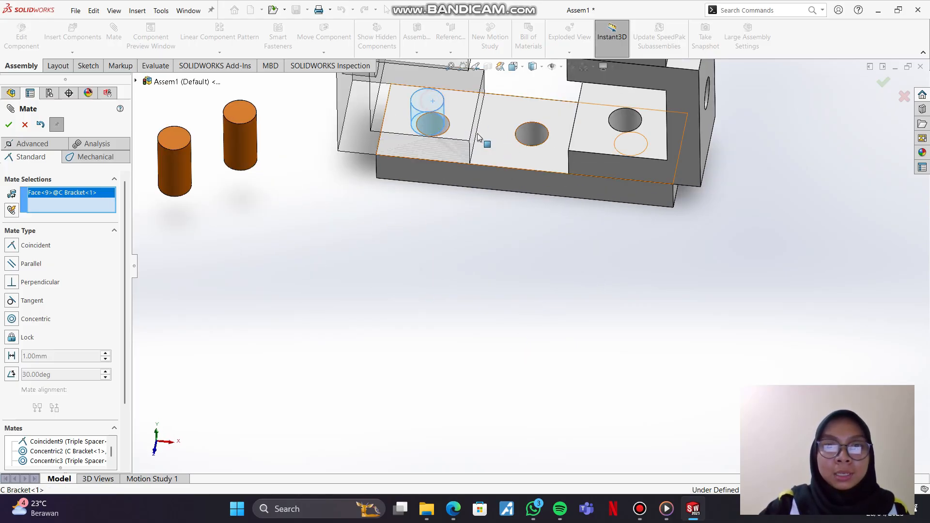
{"action": "middle_click_drag", "start_coordinate": [501, 165], "coordinate": [411, 205]}
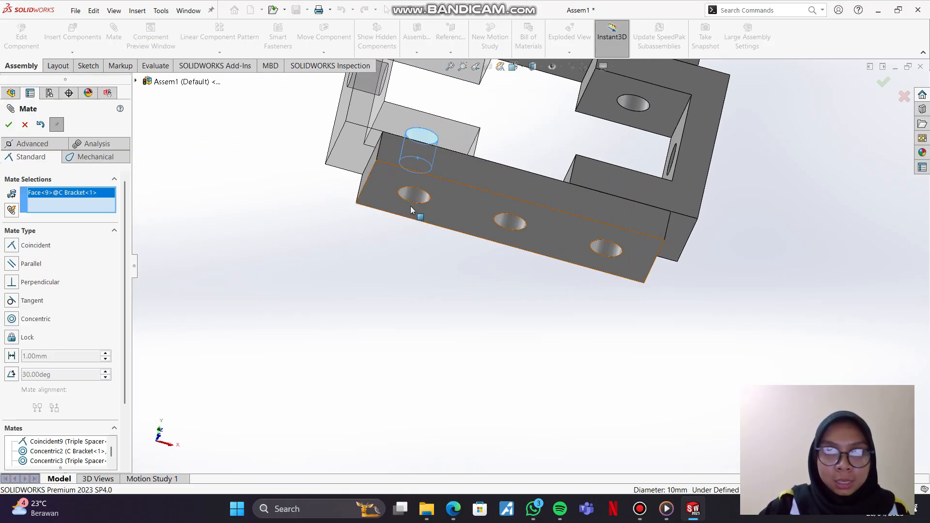
{"action": "left_click", "coordinate": [412, 199]}
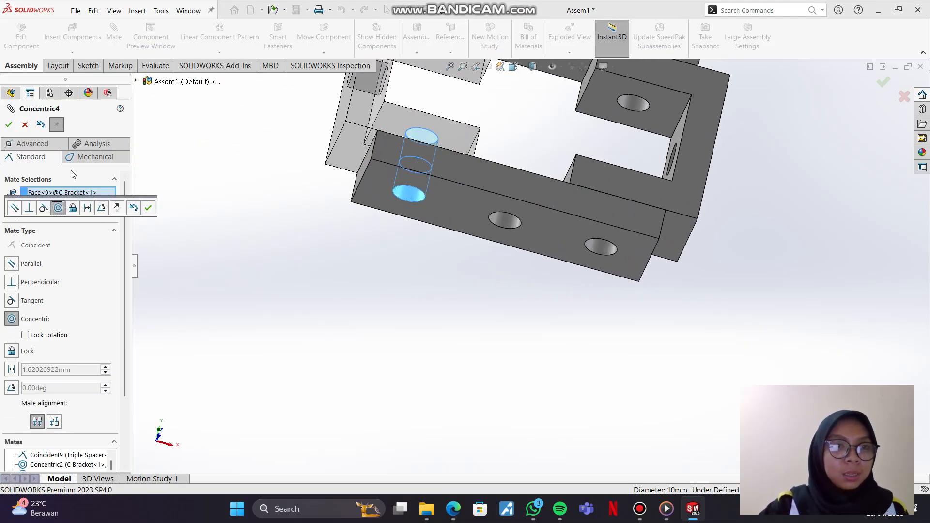
{"action": "left_click", "coordinate": [9, 124]}
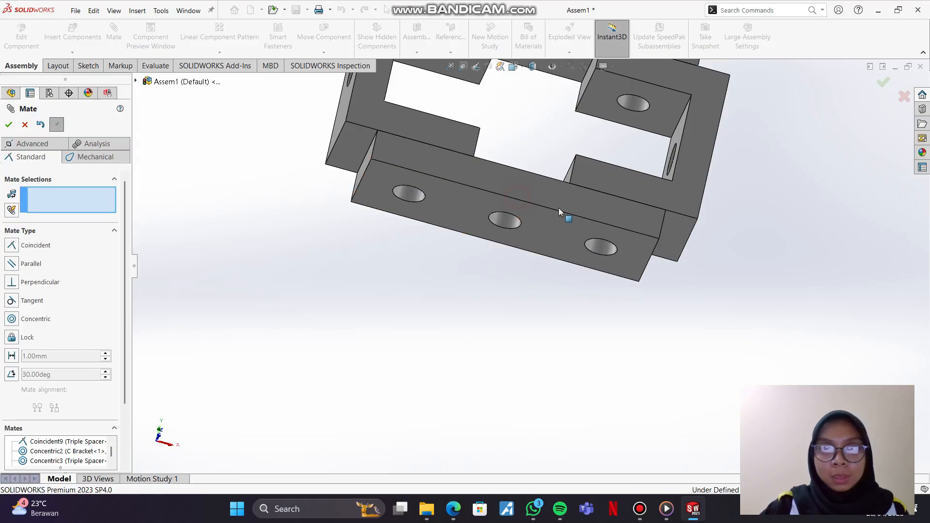
Step: Examine the fit of the mated spacers and brackets from several angles, and return to the isometric view
{"action": "middle_click_drag", "start_coordinate": [573, 213], "coordinate": [498, 370]}
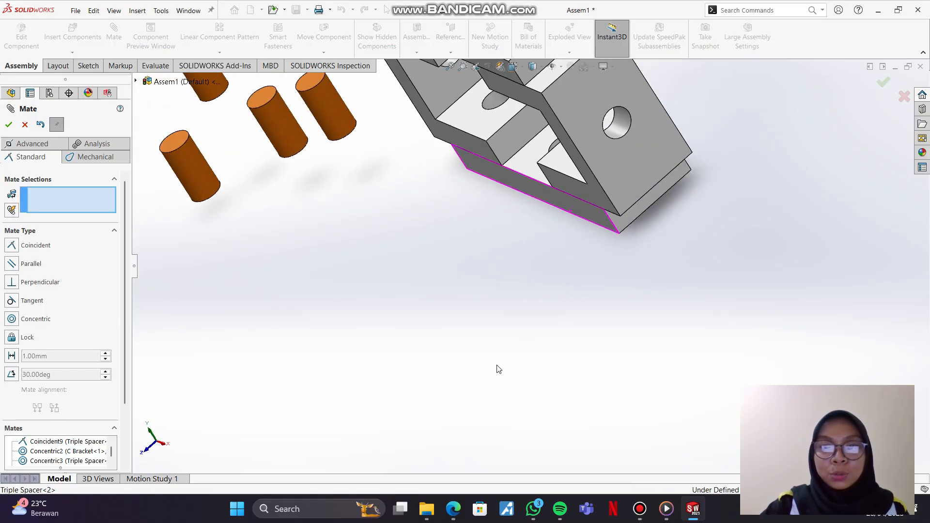
{"action": "middle_click_drag", "start_coordinate": [592, 206], "coordinate": [621, 174]}
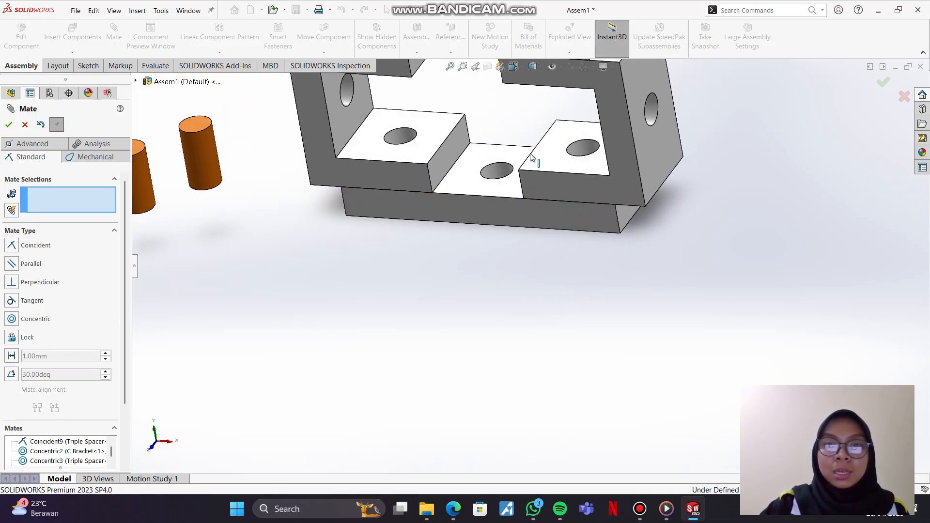
{"action": "middle_click_drag", "start_coordinate": [531, 155], "coordinate": [537, 199]}
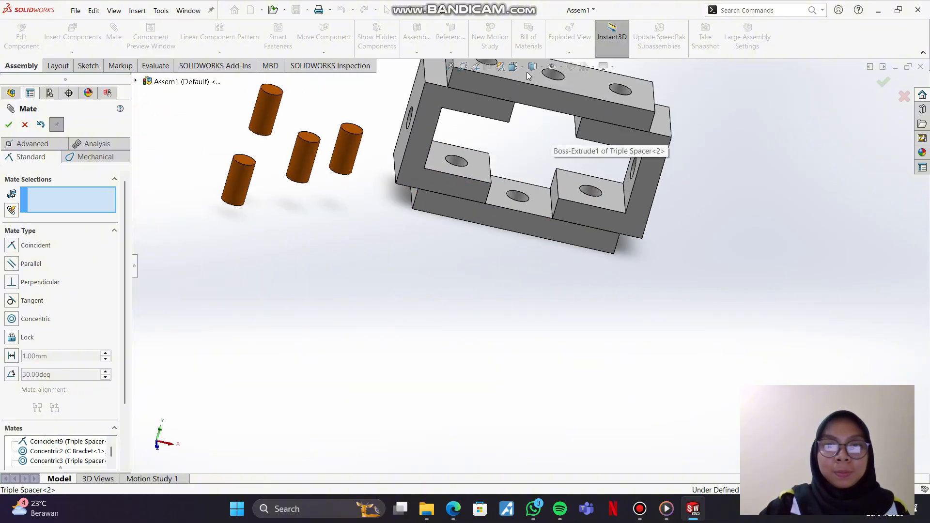
{"action": "left_click", "coordinate": [523, 67]}
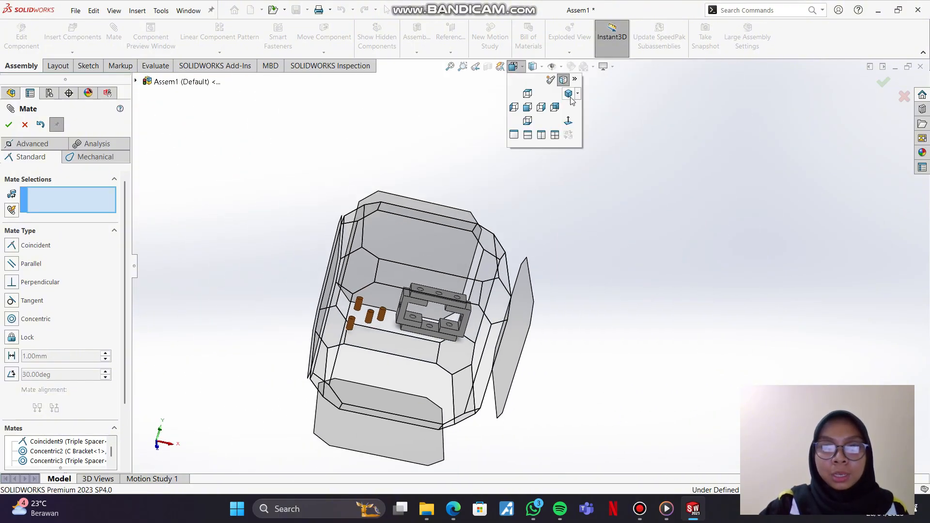
{"action": "left_click", "coordinate": [569, 95]}
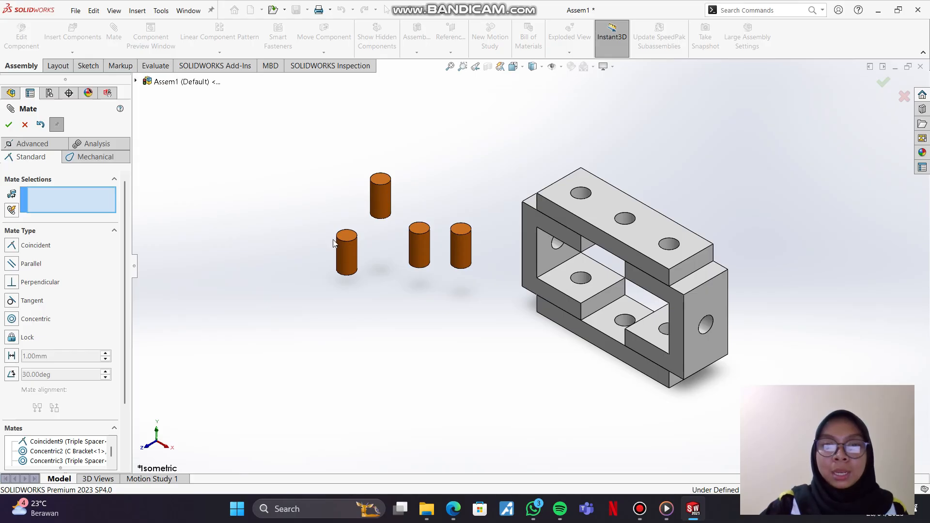
{"action": "left_click", "coordinate": [553, 445]}
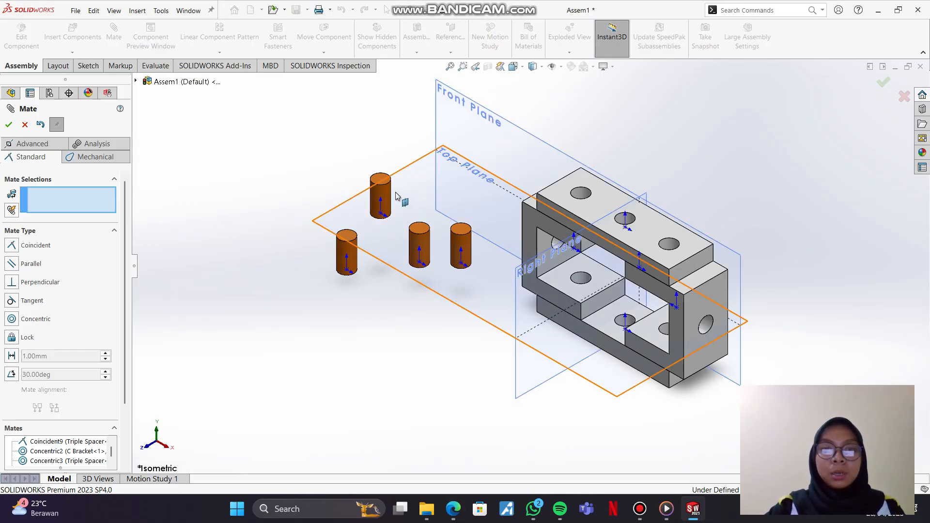
Step: Check the EX 2 _ Assembly PDF, and in SOLIDWORKS mate the first Pin concentric with the upper Triple Spacer's end hole above the first C Bracket
{"action": "left_click", "coordinate": [453, 509]}
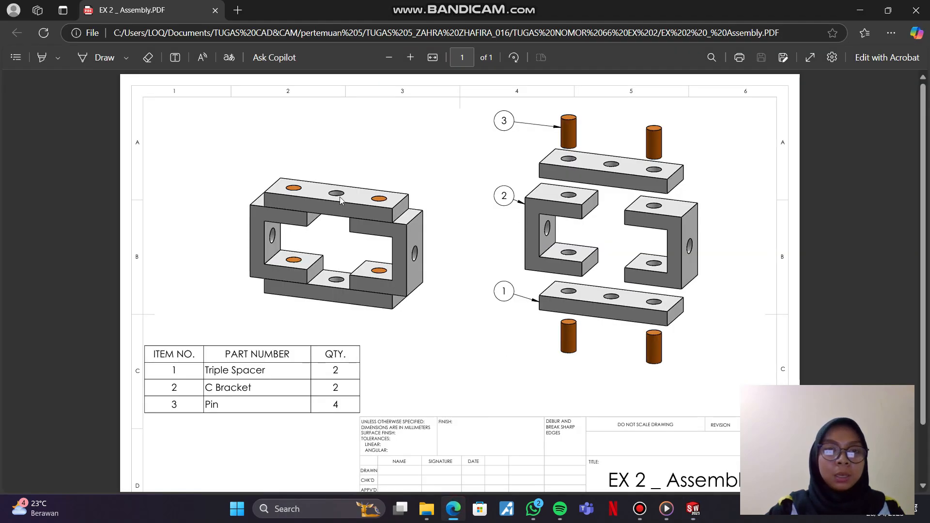
{"action": "left_click", "coordinate": [692, 509]}
{"action": "left_click", "coordinate": [424, 369]}
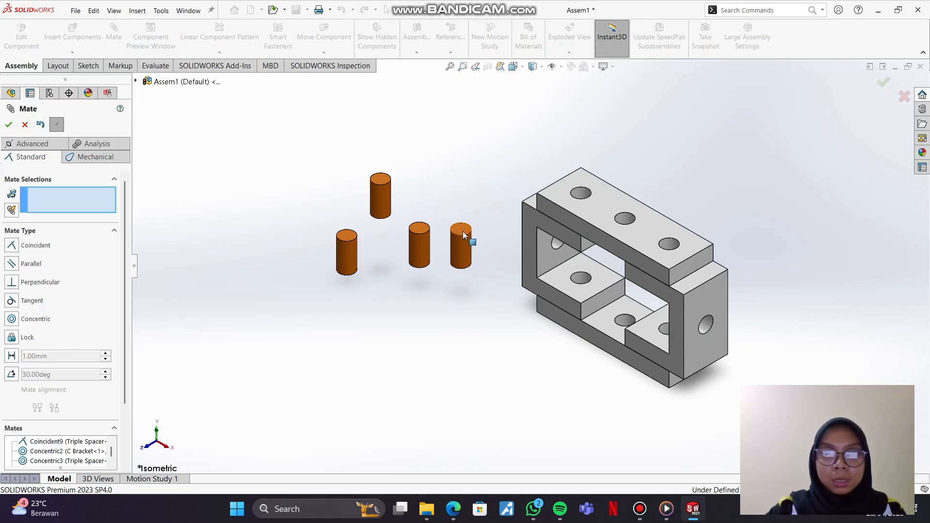
{"action": "left_click", "coordinate": [457, 244]}
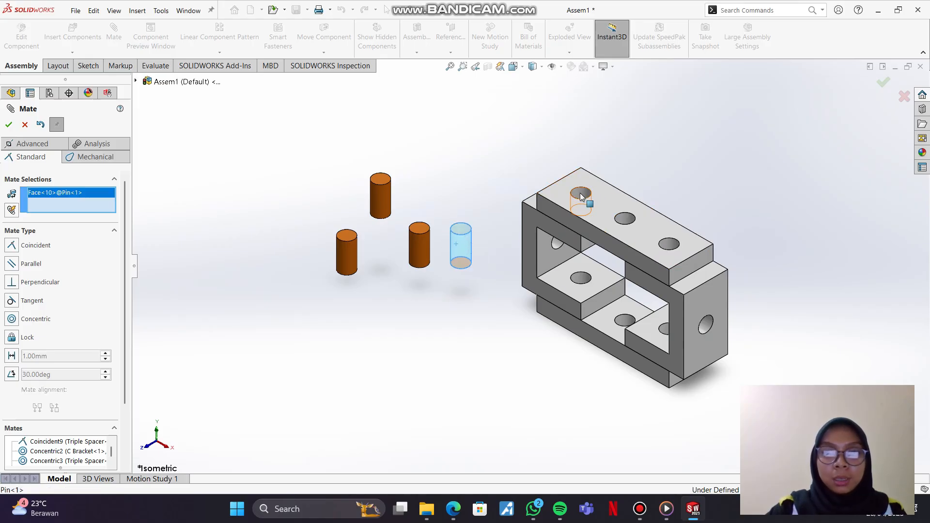
{"action": "left_click", "coordinate": [580, 195]}
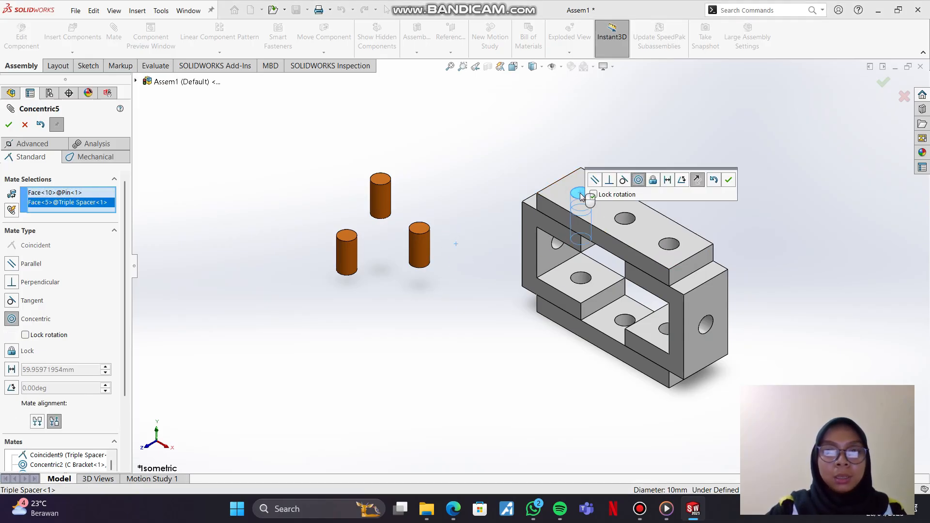
{"action": "left_click", "coordinate": [729, 180]}
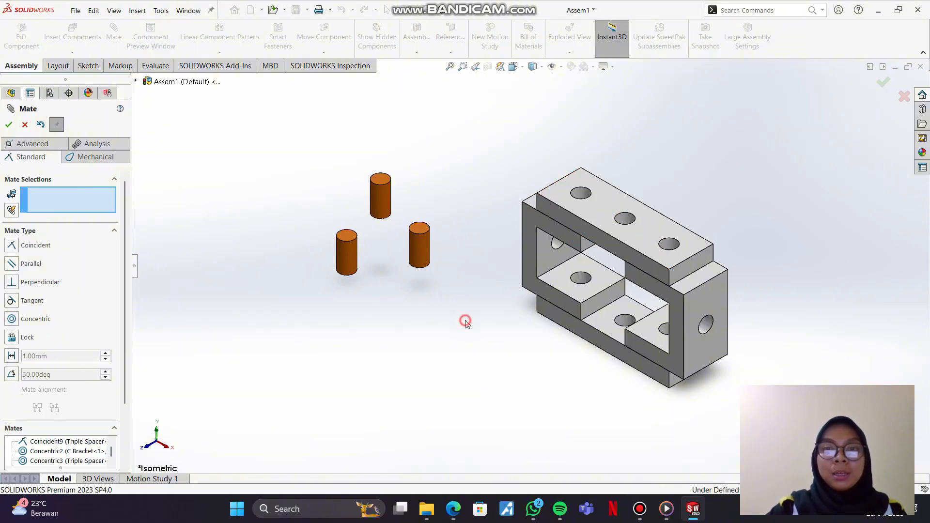
Step: Add a coincident mate between the first Pin's top edge and the upper rim of its Triple Spacer hole
{"action": "middle_click_drag", "start_coordinate": [641, 213], "coordinate": [596, 235]}
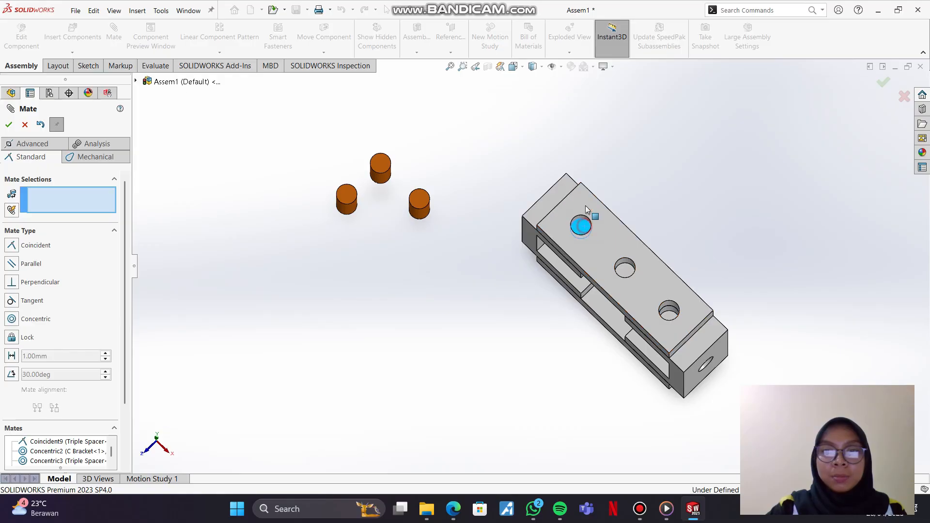
{"action": "left_click_drag", "start_coordinate": [589, 213], "coordinate": [590, 217]}
{"action": "scroll", "coordinate": [591, 228], "scroll_direction": "down", "scroll_amount": 5}
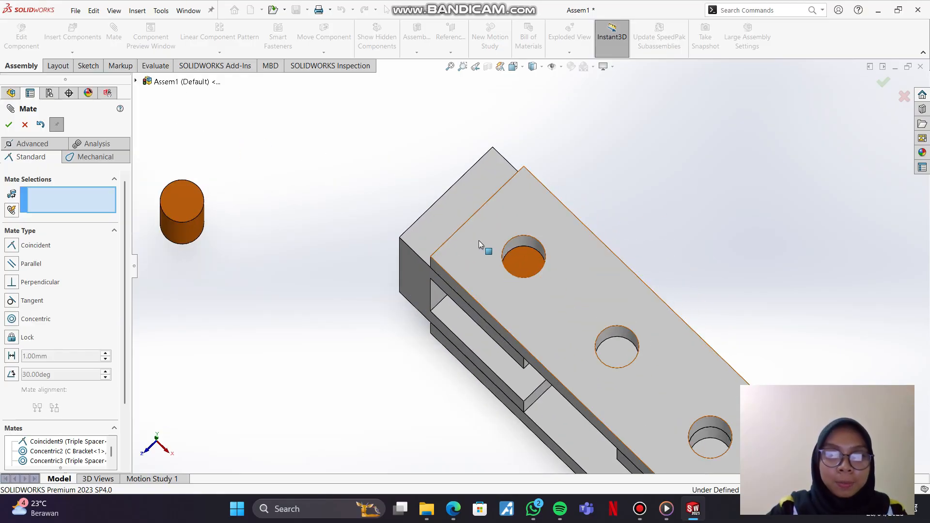
{"action": "left_click", "coordinate": [517, 248]}
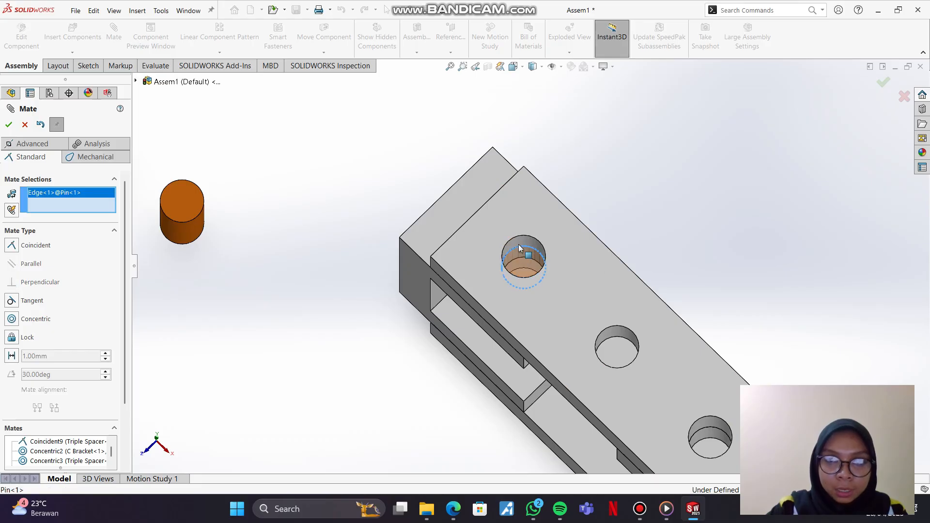
{"action": "left_click", "coordinate": [525, 237]}
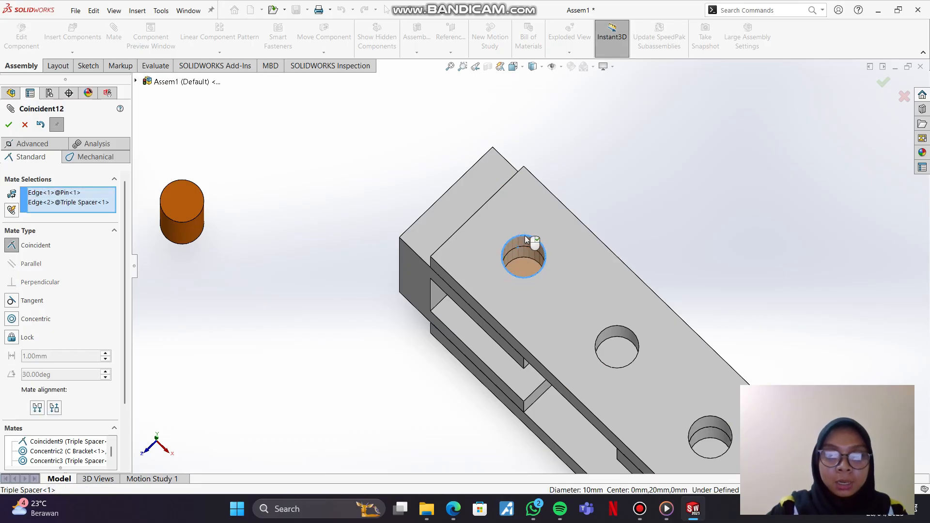
{"action": "left_click", "coordinate": [9, 125]}
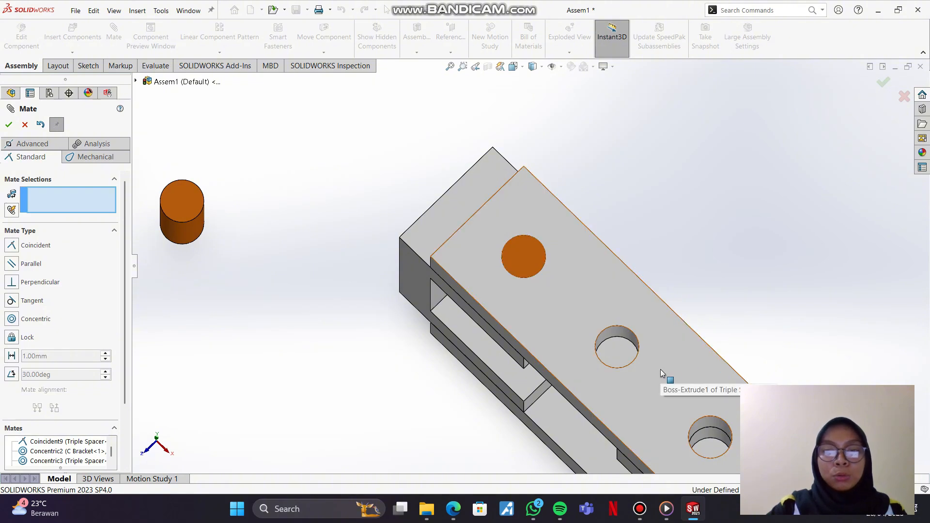
Step: Add a concentric mate between the second Pin and the upper Triple Spacer's end hole above the second C Bracket
{"action": "middle_click_drag", "start_coordinate": [661, 369], "coordinate": [766, 321]}
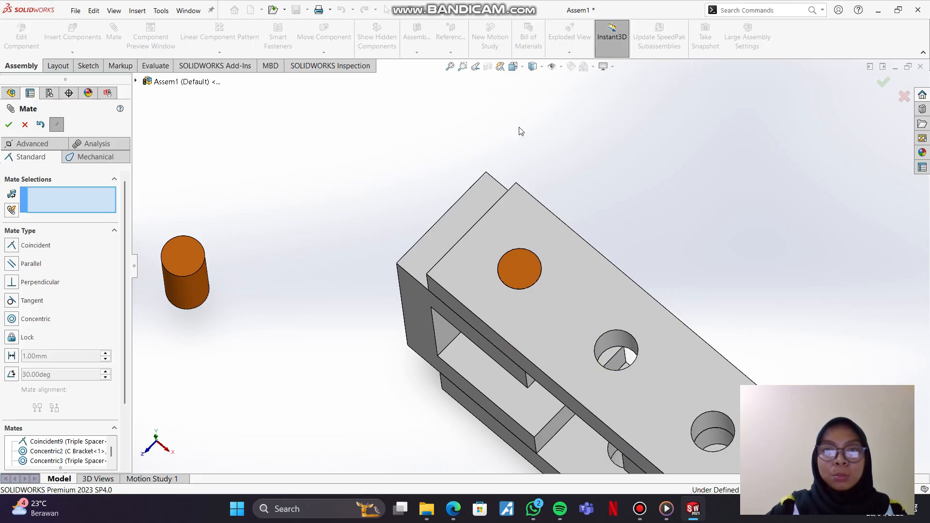
{"action": "left_click", "coordinate": [514, 67]}
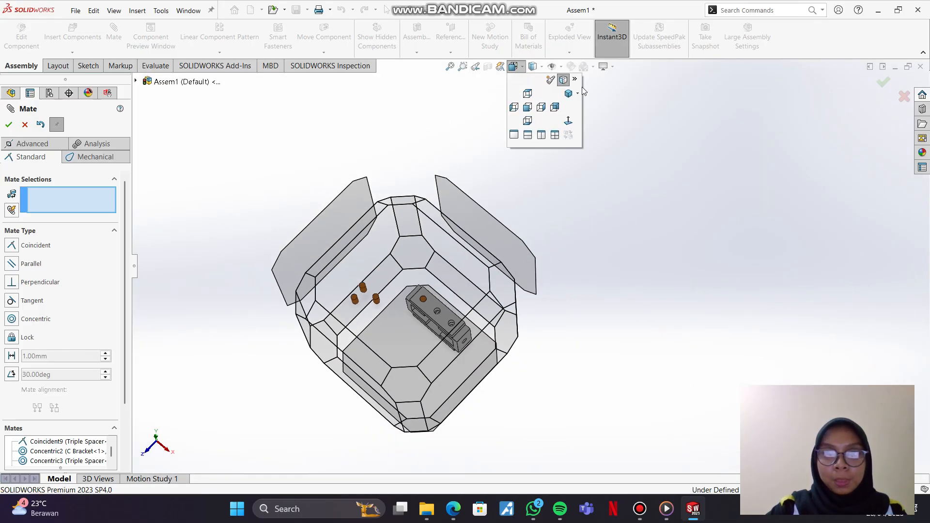
{"action": "left_click", "coordinate": [572, 94]}
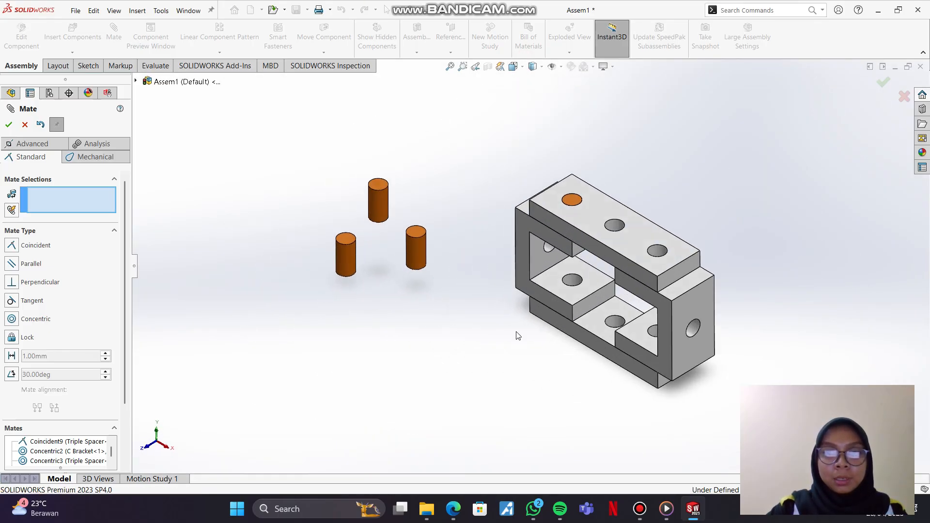
{"action": "left_click", "coordinate": [422, 246]}
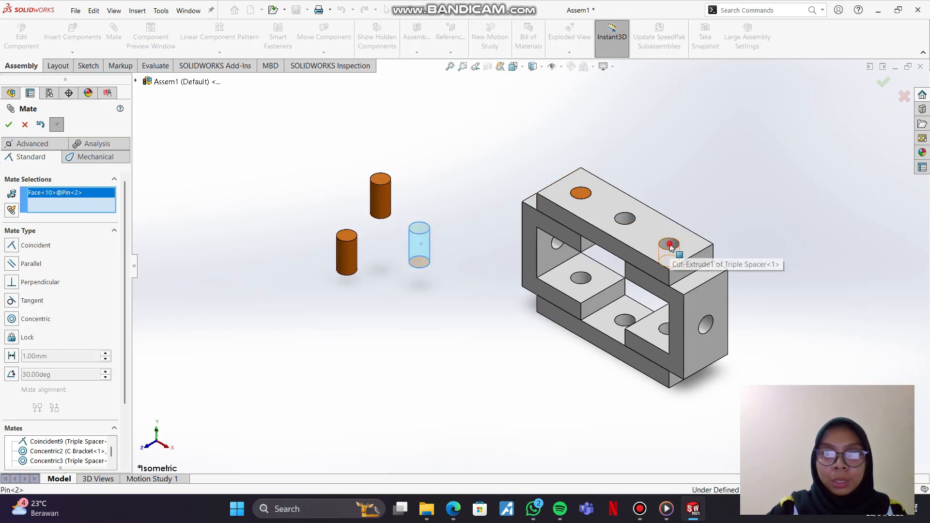
{"action": "left_click", "coordinate": [670, 248]}
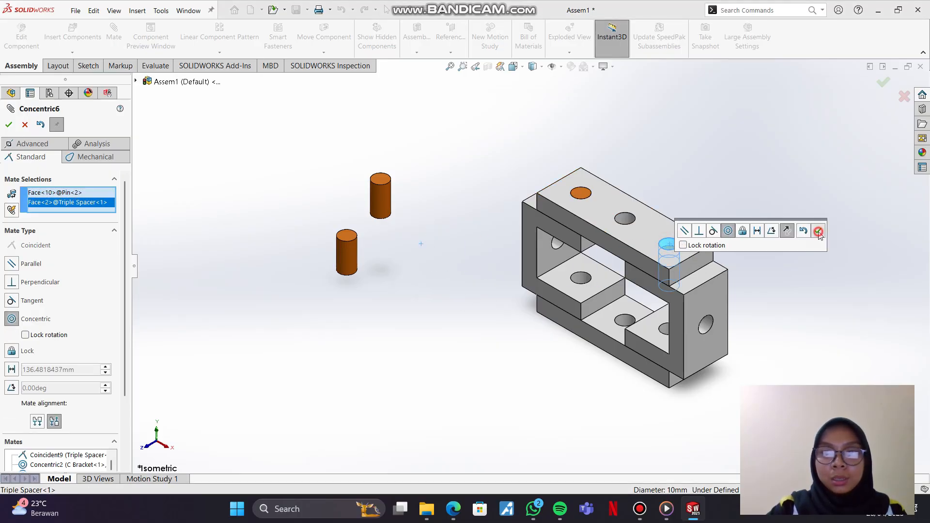
{"action": "left_click", "coordinate": [818, 232]}
Step: Add a coincident mate between the second Pin's top edge and the upper rim of its Triple Spacer hole
{"action": "middle_click_drag", "start_coordinate": [728, 254], "coordinate": [650, 273]}
{"action": "left_click", "coordinate": [652, 270]}
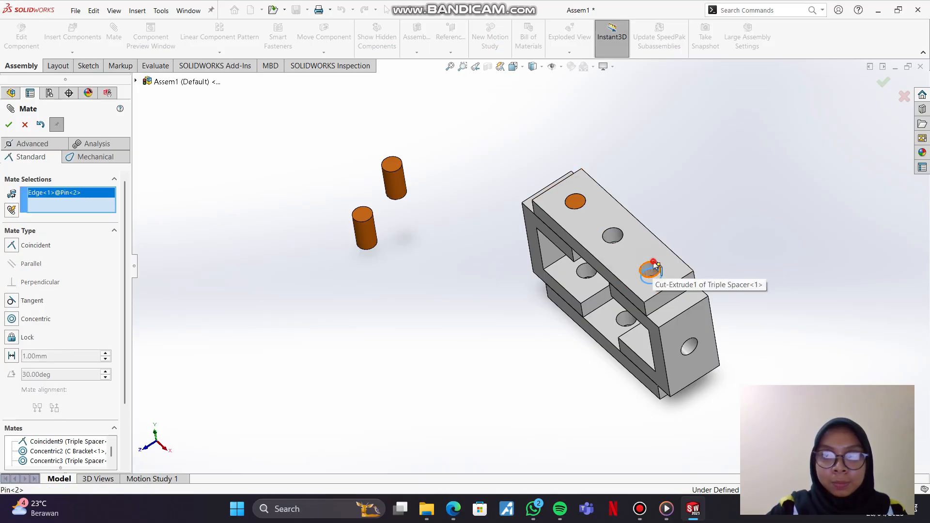
{"action": "left_click", "coordinate": [654, 264]}
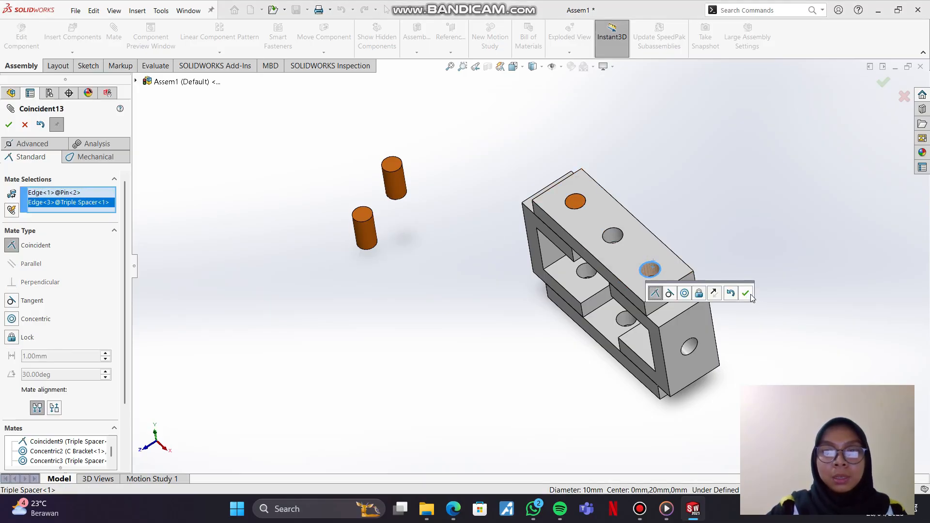
{"action": "left_click", "coordinate": [749, 295]}
Step: Add a concentric mate between the third Pin and the lower hole of the first C Bracket
{"action": "middle_click_drag", "start_coordinate": [638, 345], "coordinate": [662, 357]}
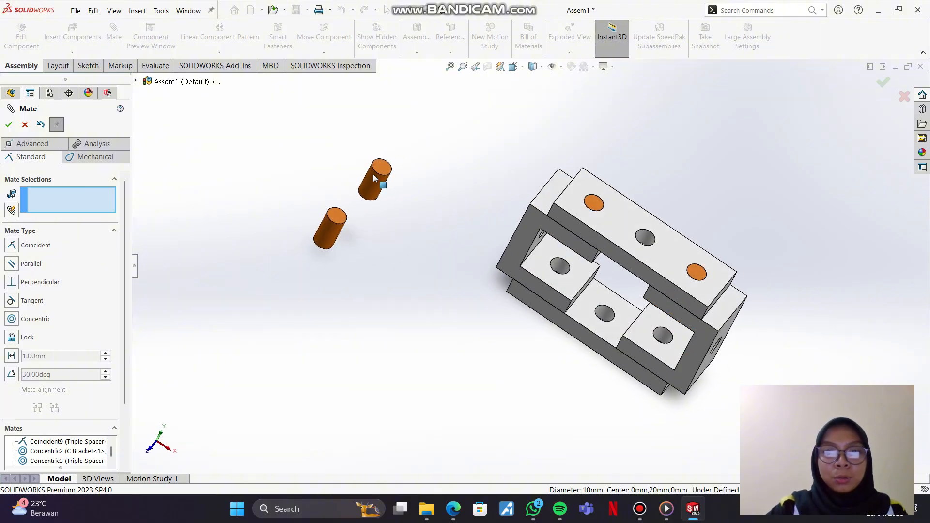
{"action": "left_click", "coordinate": [377, 187]}
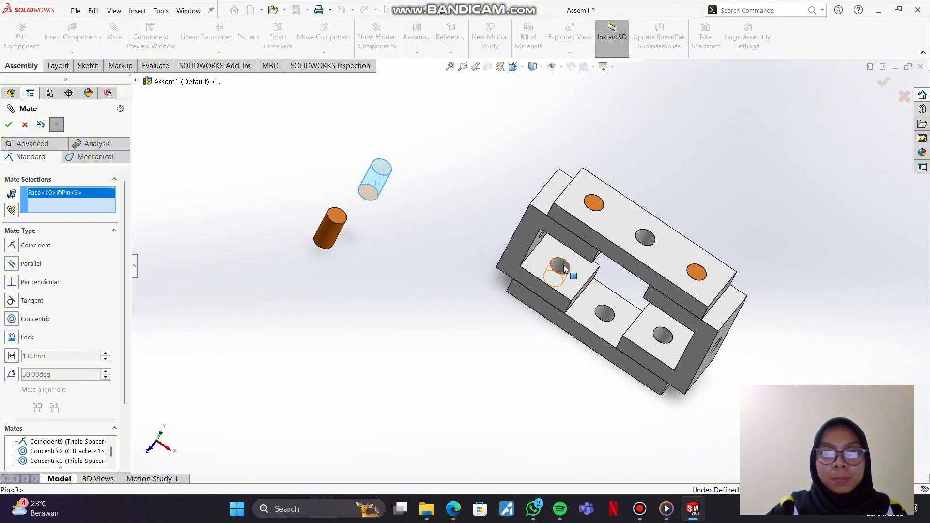
{"action": "left_click", "coordinate": [564, 272]}
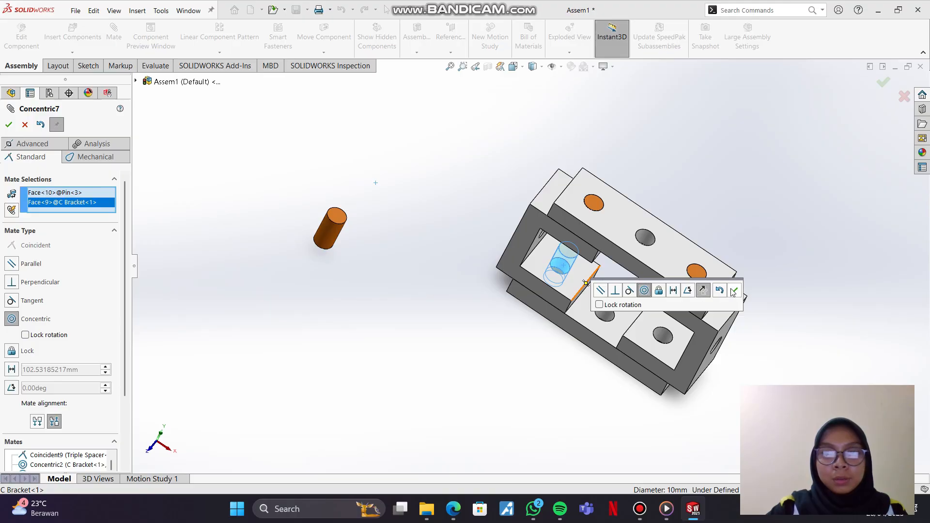
{"action": "left_click", "coordinate": [733, 291]}
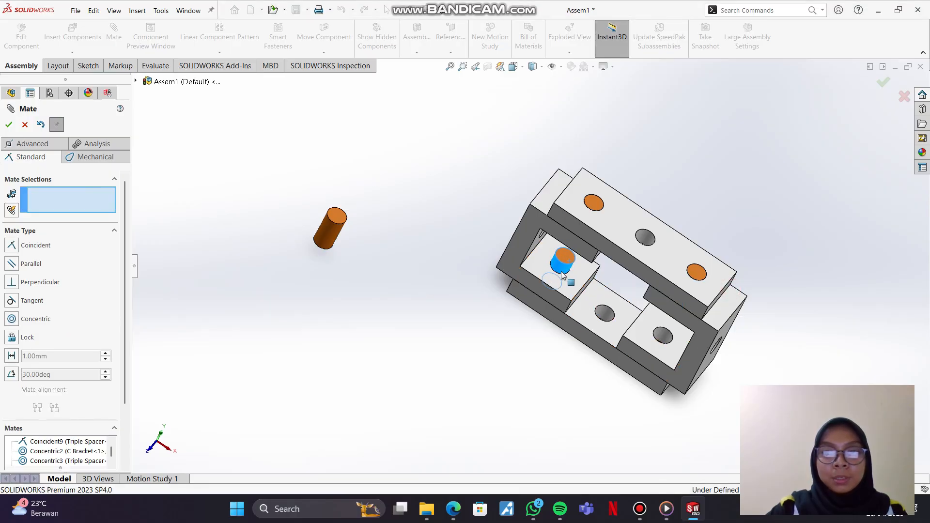
Step: Add a coincident mate between the third Pin's bottom edge and the hole rim on the underside of the lower Triple Spacer
{"action": "middle_click_drag", "start_coordinate": [543, 338], "coordinate": [548, 237]}
{"action": "left_click", "coordinate": [513, 301]}
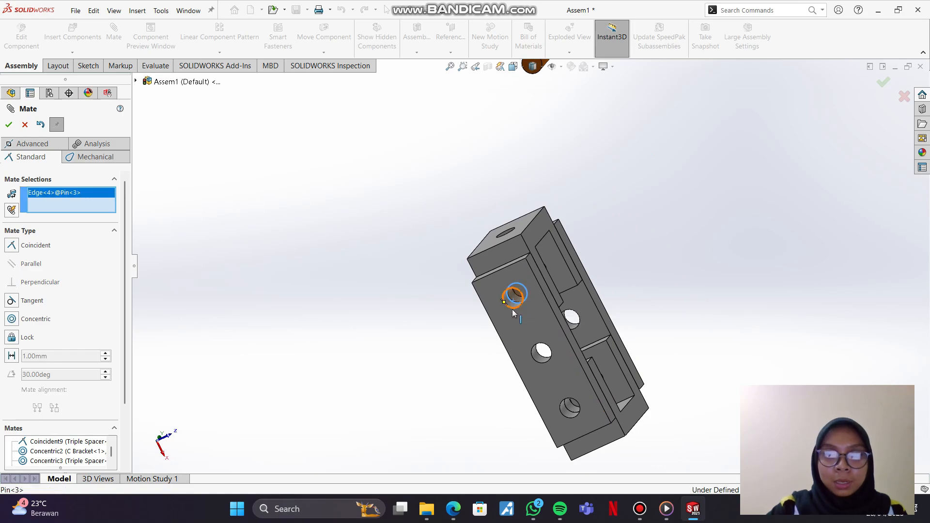
{"action": "left_click", "coordinate": [513, 309]}
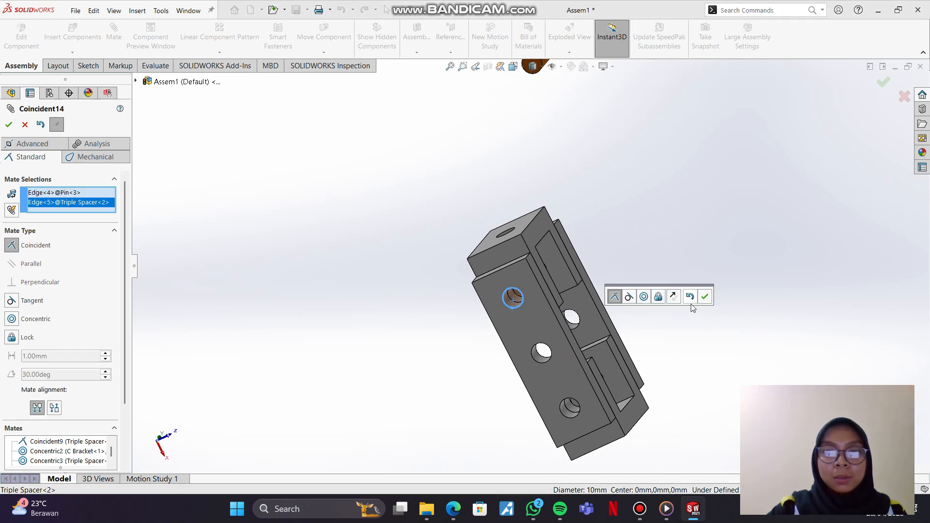
{"action": "left_click", "coordinate": [705, 297]}
Step: Add a concentric mate between the fourth Pin and the lower hole of the second C Bracket
{"action": "middle_click_drag", "start_coordinate": [644, 322], "coordinate": [529, 394]}
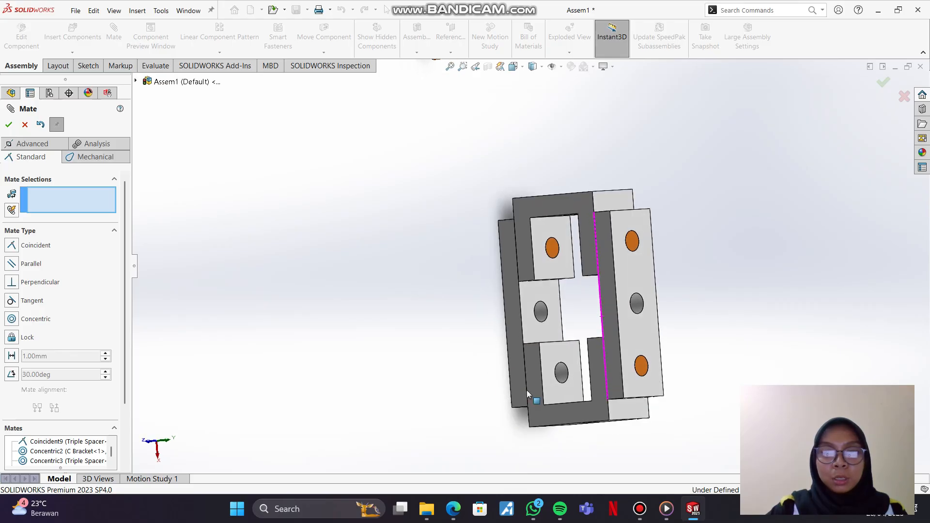
{"action": "left_click", "coordinate": [561, 373]}
{"action": "middle_click_drag", "start_coordinate": [565, 245], "coordinate": [544, 187]}
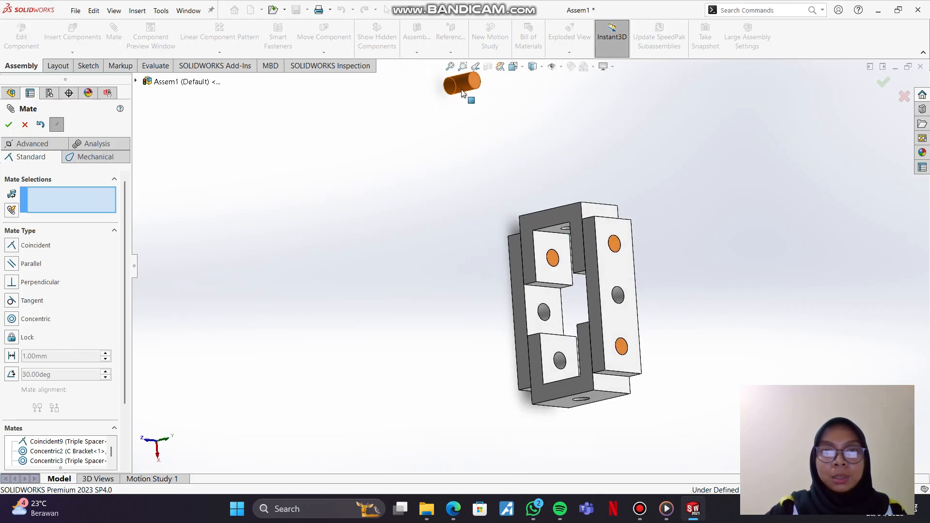
{"action": "left_click", "coordinate": [560, 364]}
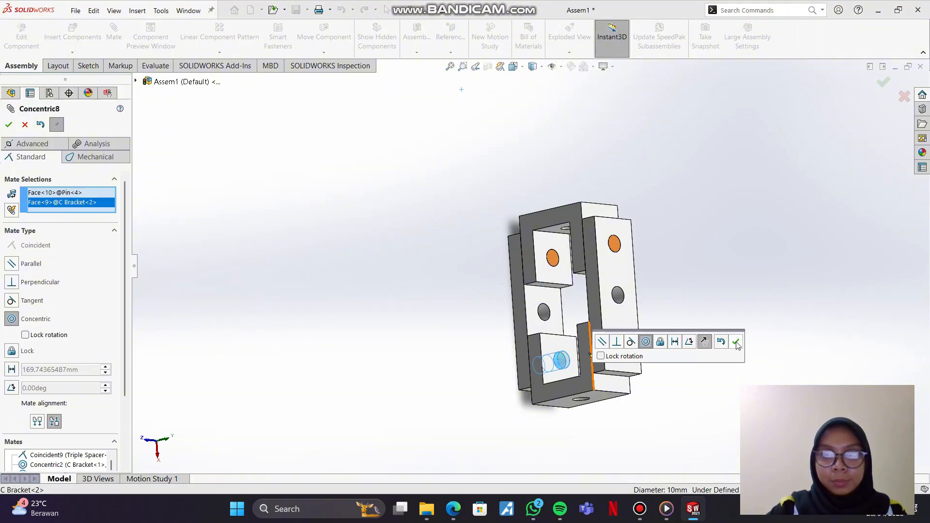
{"action": "left_click", "coordinate": [736, 342]}
Step: Add a coincident mate between the fourth Pin's bottom edge and its hole rim on the underside of the lower Triple Spacer
{"action": "middle_click_drag", "start_coordinate": [557, 364], "coordinate": [592, 357]}
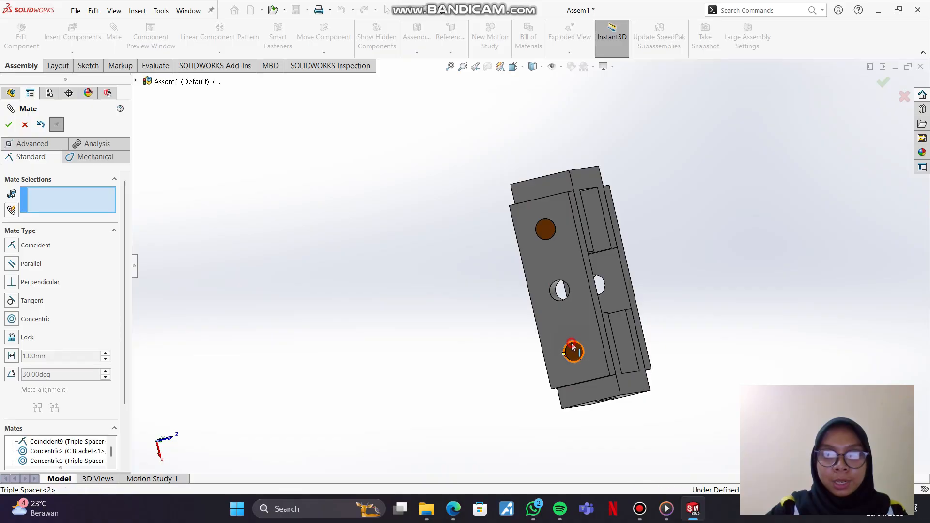
{"action": "left_click", "coordinate": [572, 350]}
{"action": "left_click", "coordinate": [583, 345]}
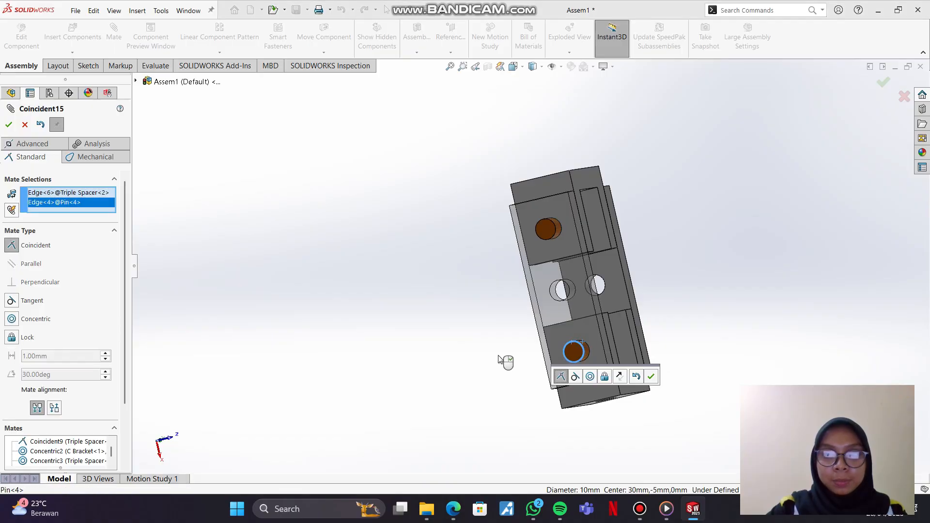
{"action": "left_click", "coordinate": [651, 377]}
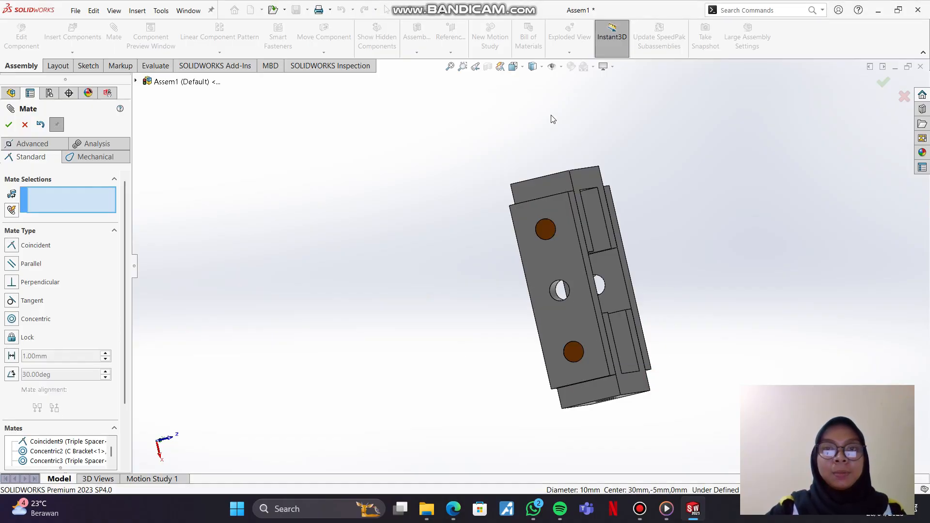
Step: Examine the completed pin, spacer and bracket assembly from different angles, including the isometric view
{"action": "left_click", "coordinate": [513, 67]}
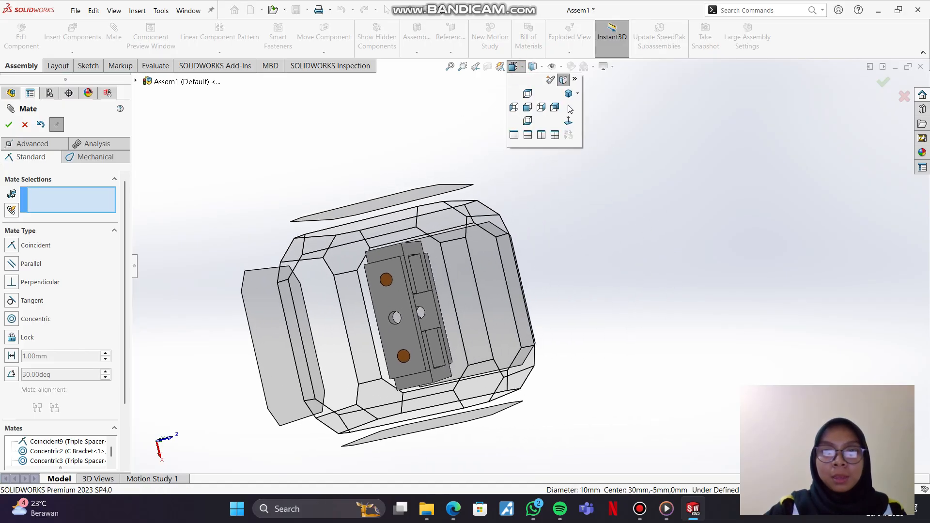
{"action": "left_click", "coordinate": [566, 100]}
{"action": "middle_click_drag", "start_coordinate": [609, 307], "coordinate": [546, 281]}
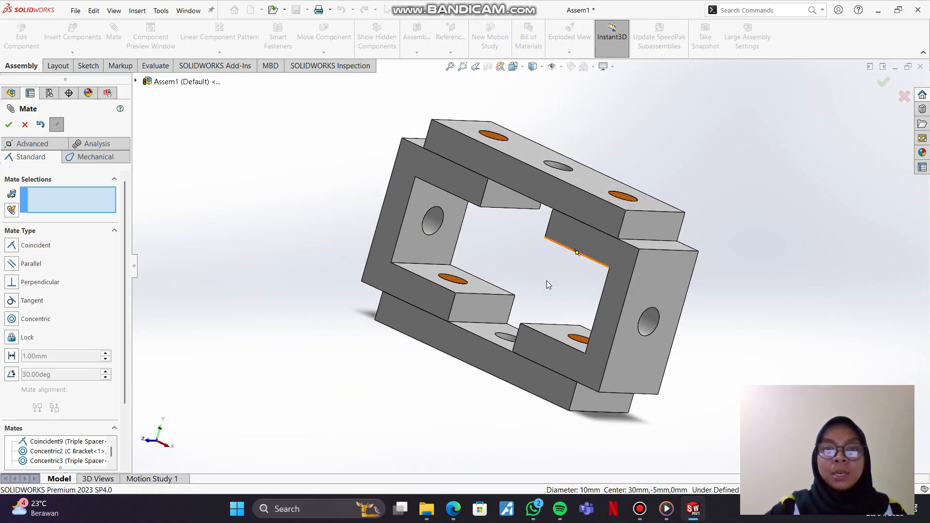
{"action": "left_click", "coordinate": [514, 66]}
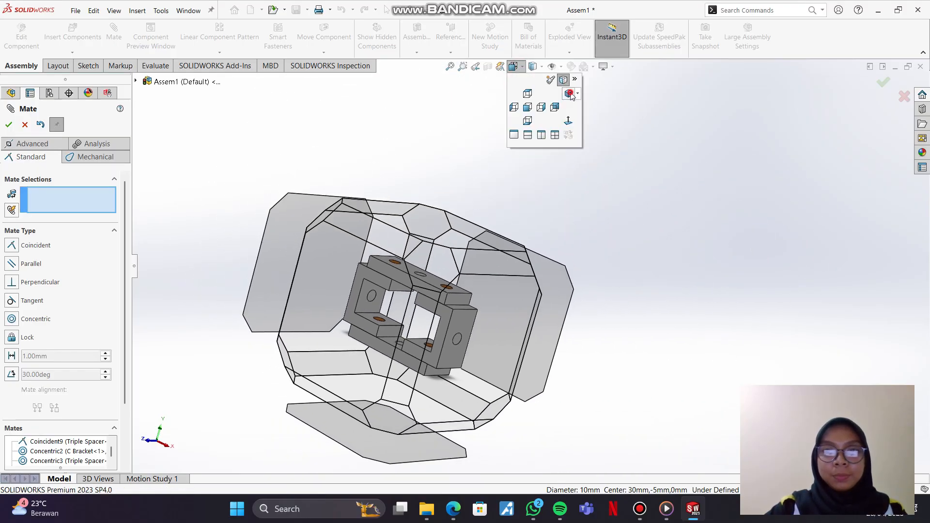
{"action": "left_click", "coordinate": [565, 327]}
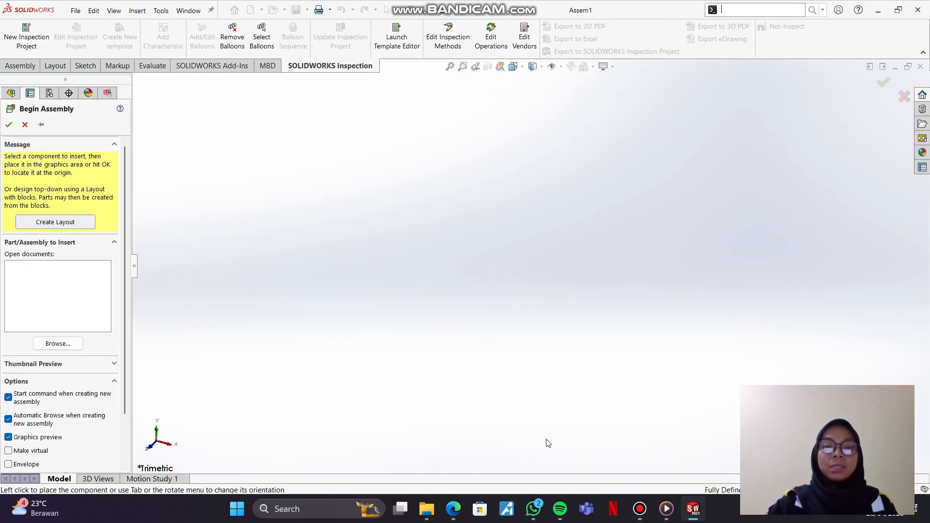
Step: Review the EX 3 _ Assembly PDF drawing and its parts list, and return to the new empty assembly in SOLIDWORKS
{"action": "left_click", "coordinate": [455, 460]}
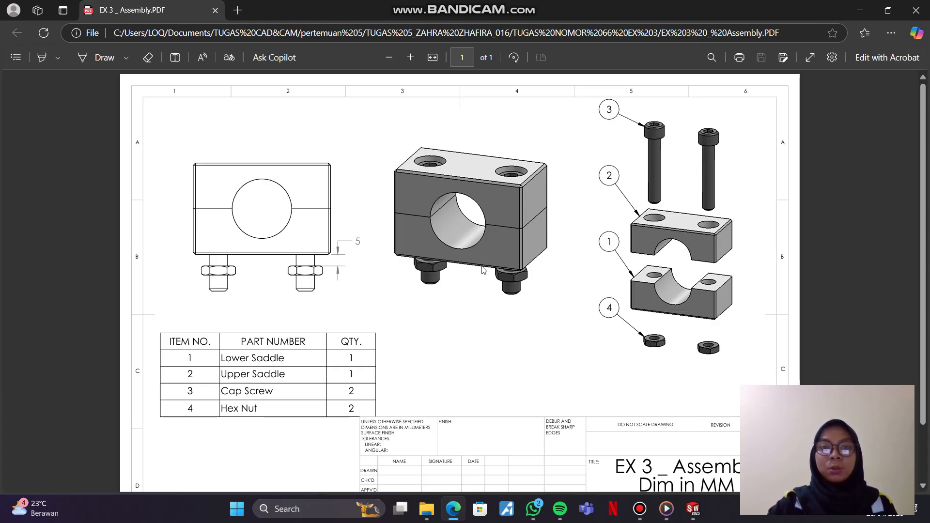
{"action": "left_click", "coordinate": [702, 508]}
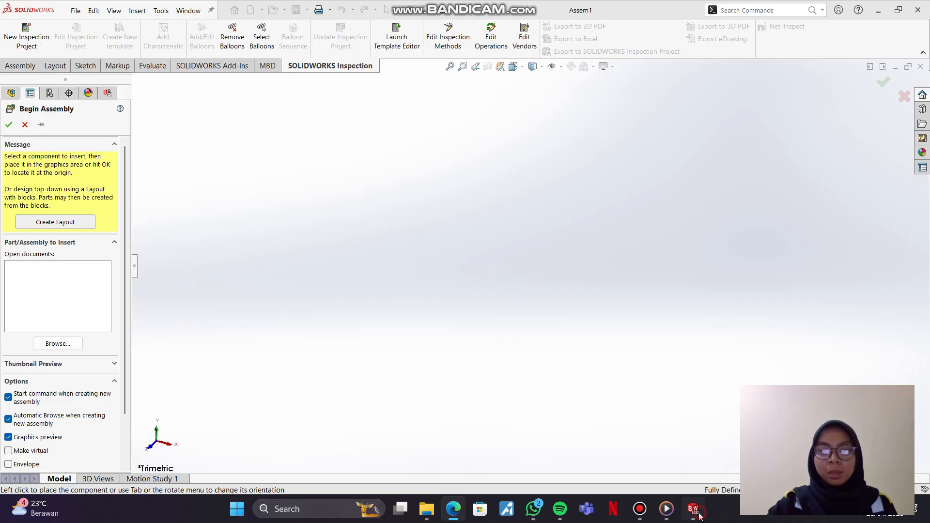
Step: Open the Cap Screw, Hex Nut, Lower Saddle and Upper Saddle parts from the TUGAS NOMOR 66 EX 3 folder for insertion
{"action": "left_click", "coordinate": [57, 343]}
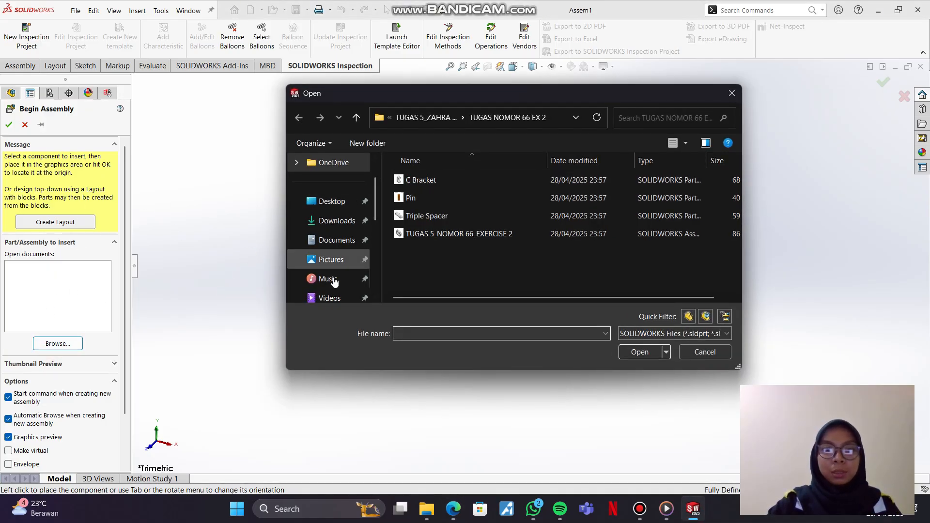
{"action": "scroll", "coordinate": [339, 271], "scroll_direction": "down", "scroll_amount": 3}
{"action": "scroll", "coordinate": [342, 262], "scroll_direction": "up", "scroll_amount": 3}
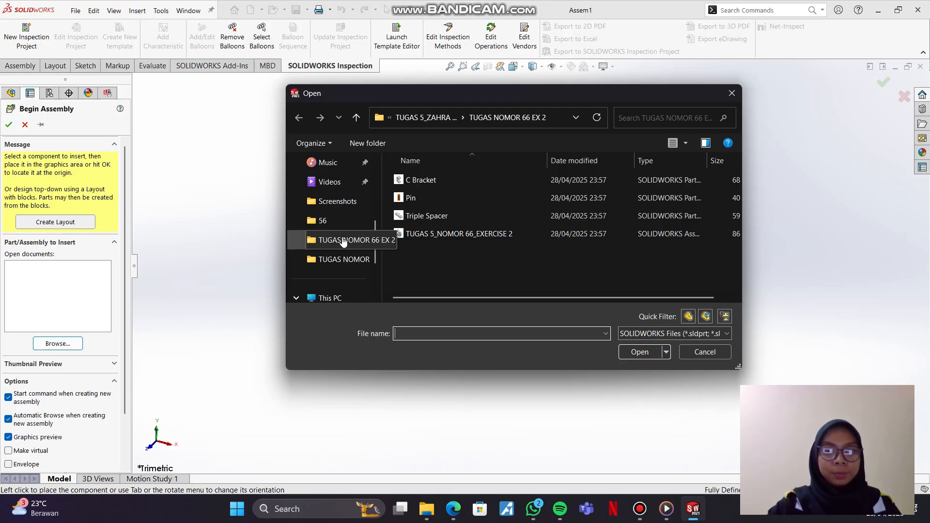
{"action": "left_click", "coordinate": [339, 238]}
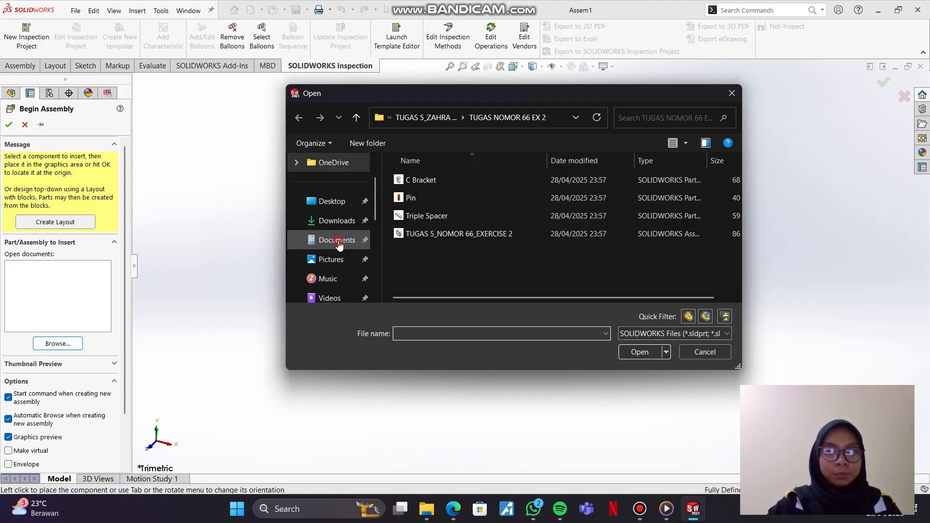
{"action": "left_click", "coordinate": [447, 290]}
{"action": "double_click", "coordinate": [436, 285]}
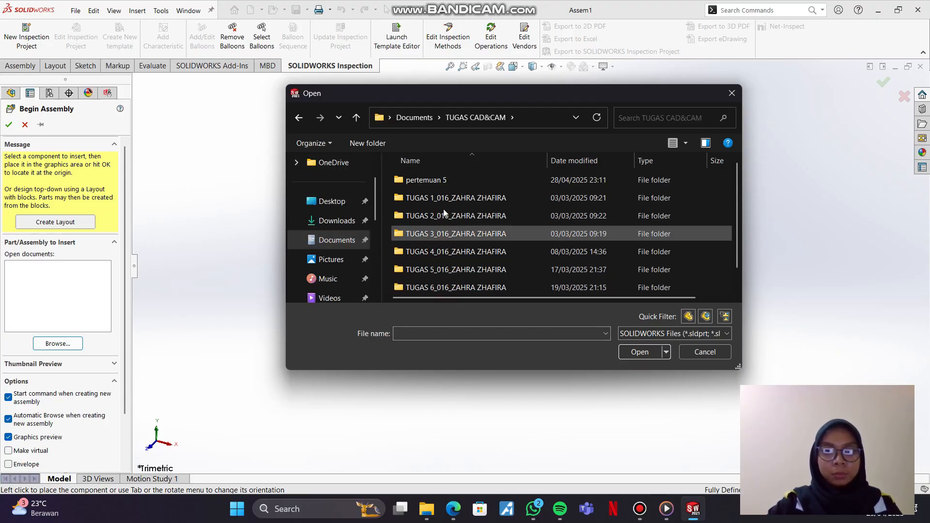
{"action": "double_click", "coordinate": [421, 178]}
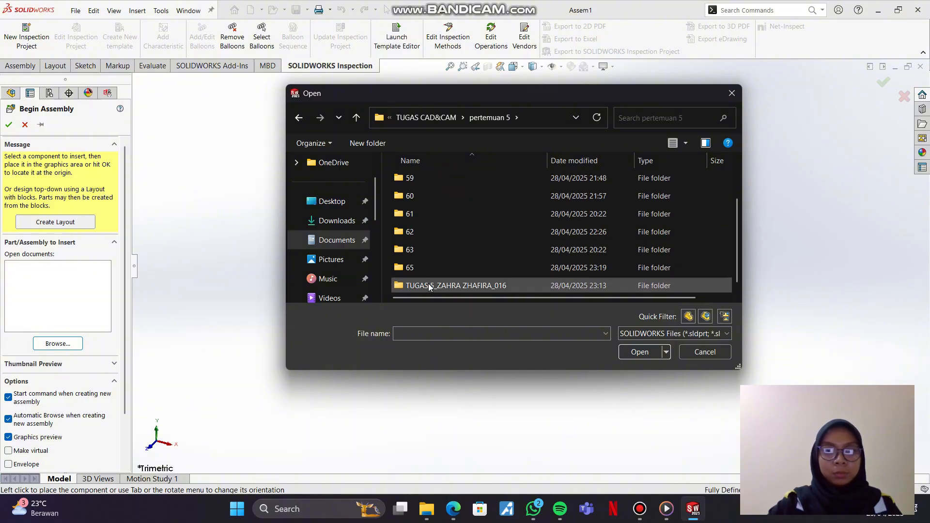
{"action": "double_click", "coordinate": [426, 285]}
{"action": "double_click", "coordinate": [438, 237]}
{"action": "left_click", "coordinate": [446, 181]}
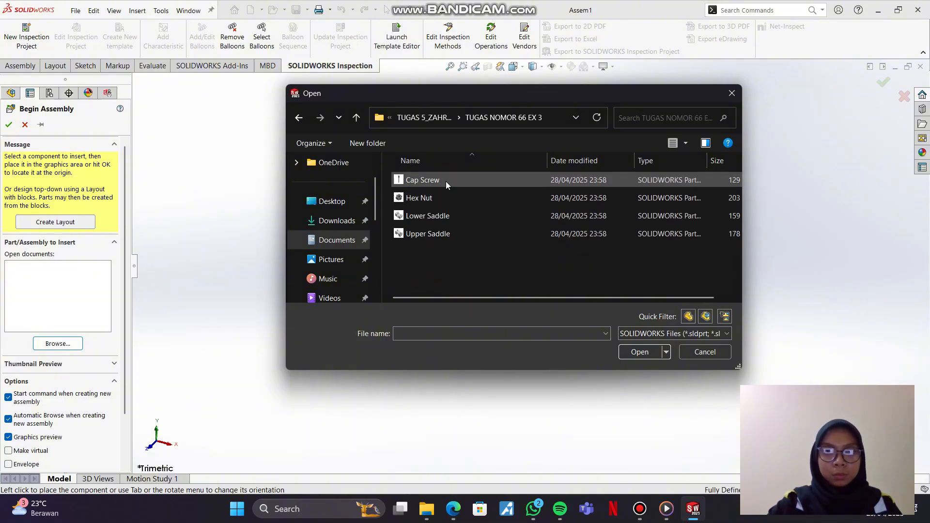
{"action": "left_click_drag", "start_coordinate": [446, 182], "coordinate": [537, 308]}
{"action": "left_click", "coordinate": [640, 353]}
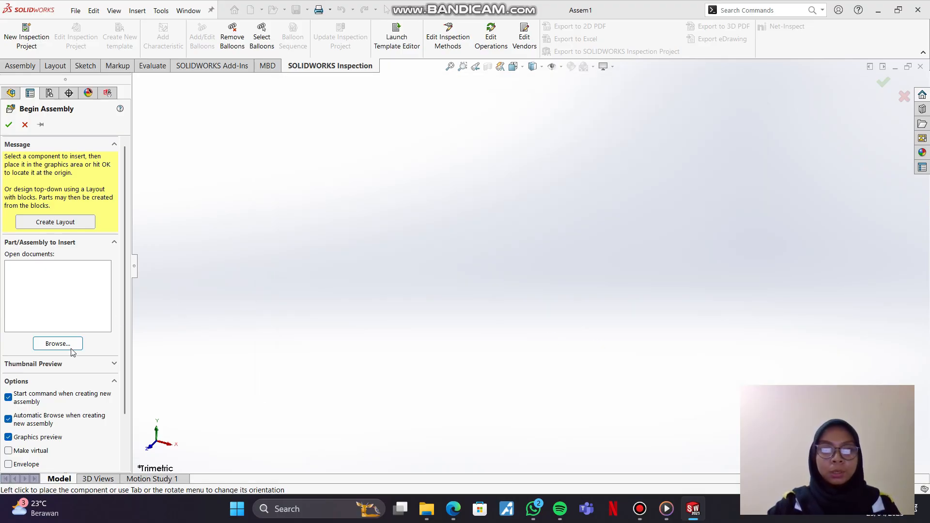
Step: Place the Cap Screw, Hex Nut, Lower Saddle and Upper Saddle in the assembly, spaced apart from one another
{"action": "left_click", "coordinate": [556, 256]}
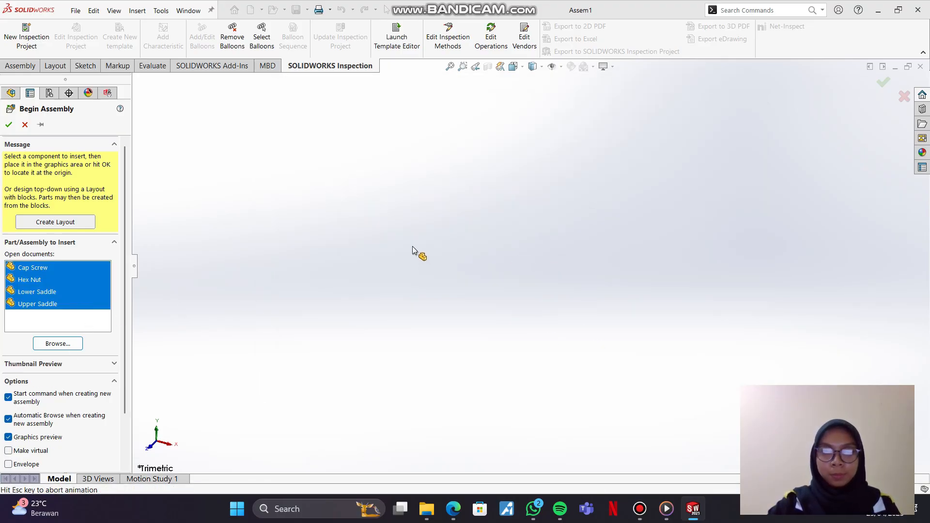
{"action": "scroll", "coordinate": [394, 271], "scroll_direction": "down", "scroll_amount": 2}
{"action": "scroll", "coordinate": [395, 273], "scroll_direction": "up", "scroll_amount": 3}
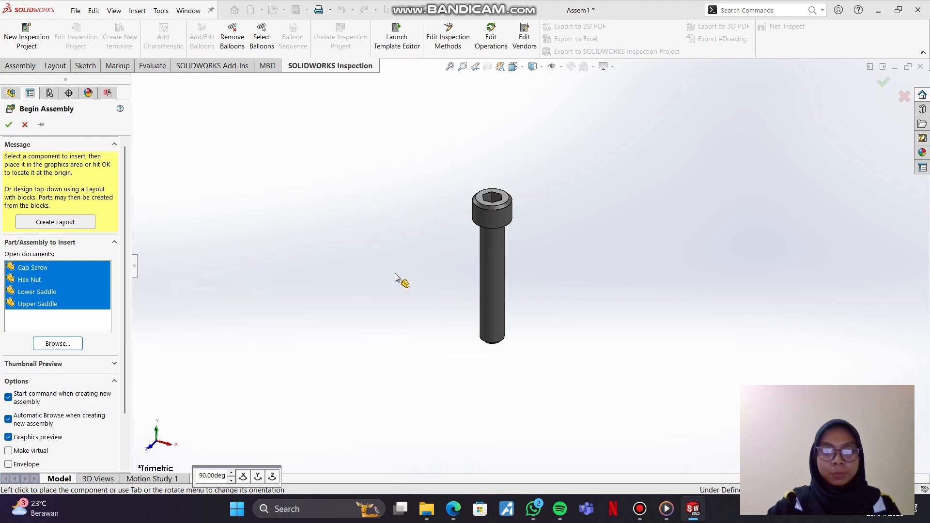
{"action": "left_click", "coordinate": [362, 263]}
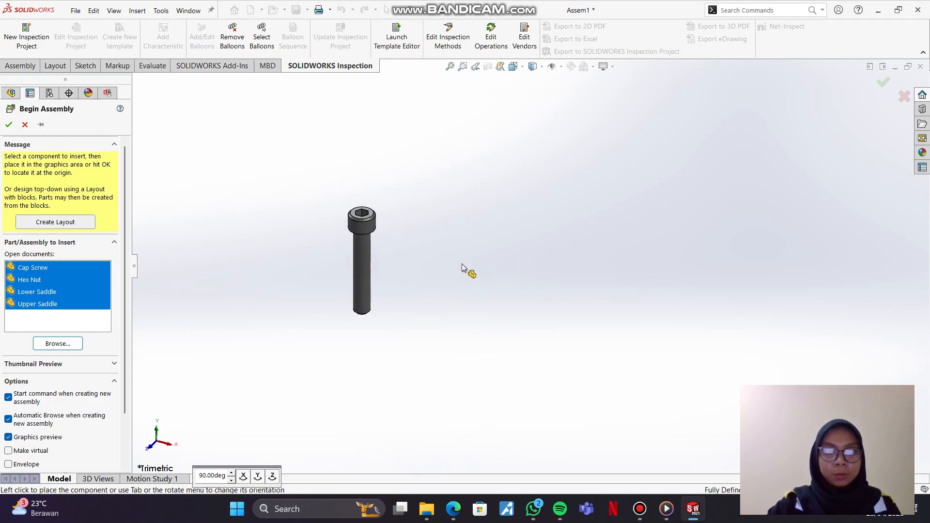
{"action": "scroll", "coordinate": [462, 264], "scroll_direction": "down", "scroll_amount": 2}
{"action": "left_click", "coordinate": [499, 264]}
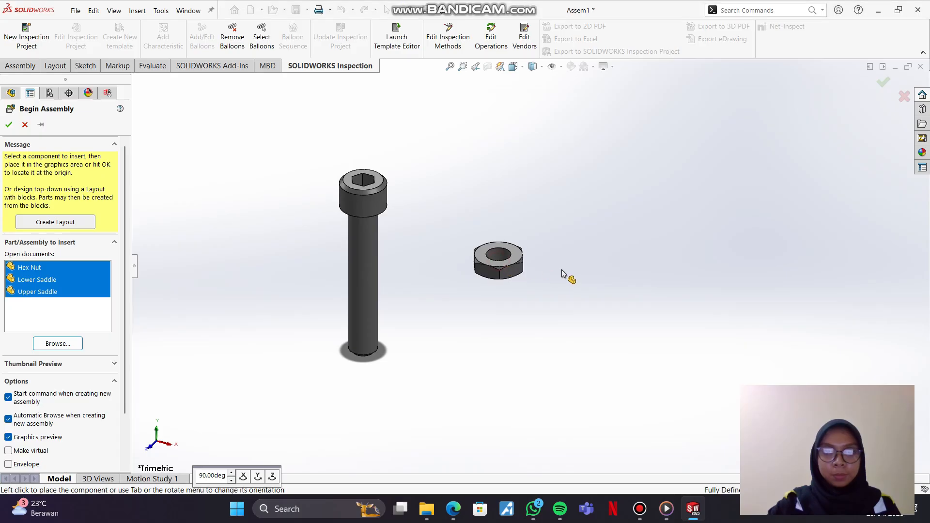
{"action": "scroll", "coordinate": [486, 412], "scroll_direction": "up", "scroll_amount": 5}
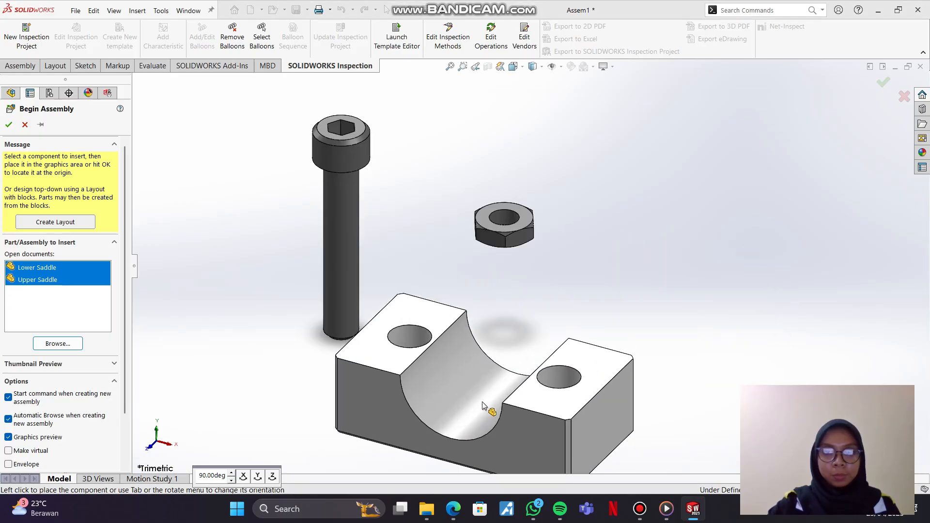
{"action": "left_click", "coordinate": [387, 263]}
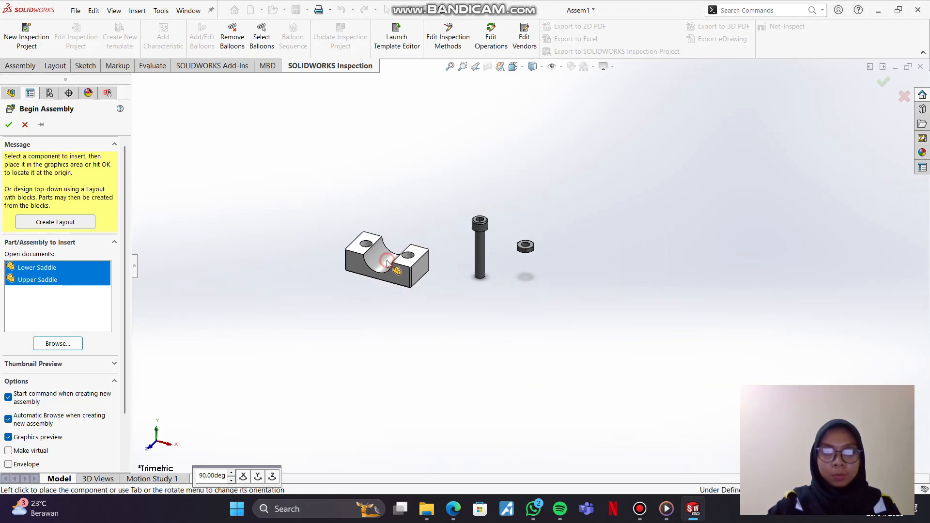
{"action": "left_click", "coordinate": [398, 324]}
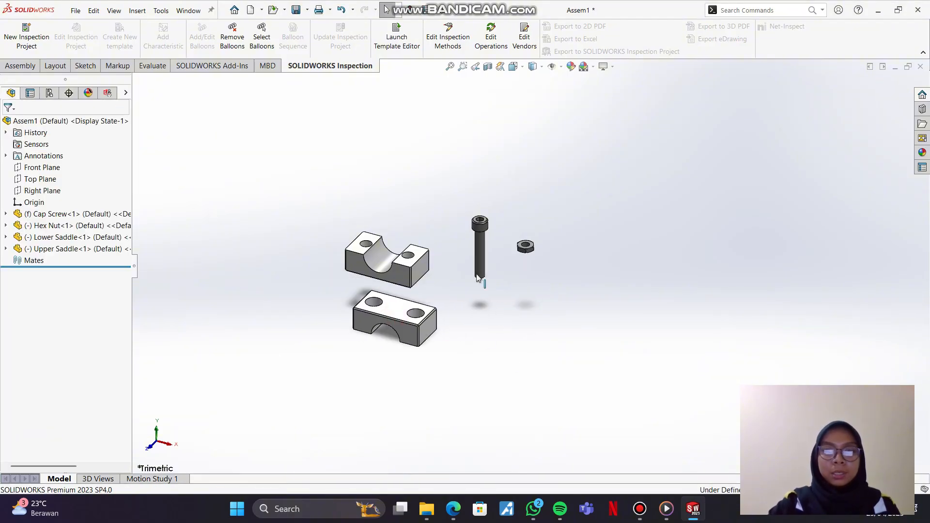
Step: Check the part quantities in the EX 3 _ Assembly PDF drawing and place a second Cap Screw as a copy of the first
{"action": "left_click", "coordinate": [453, 509]}
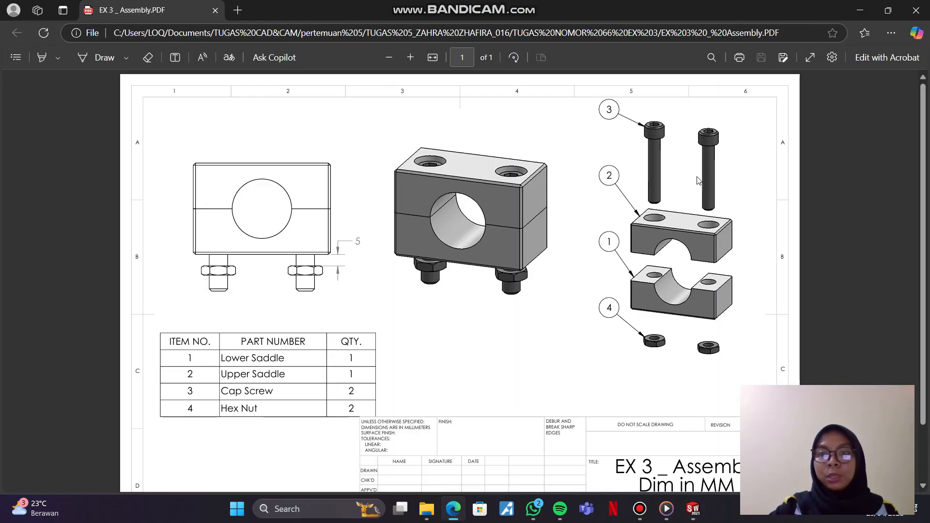
{"action": "left_click", "coordinate": [693, 509]}
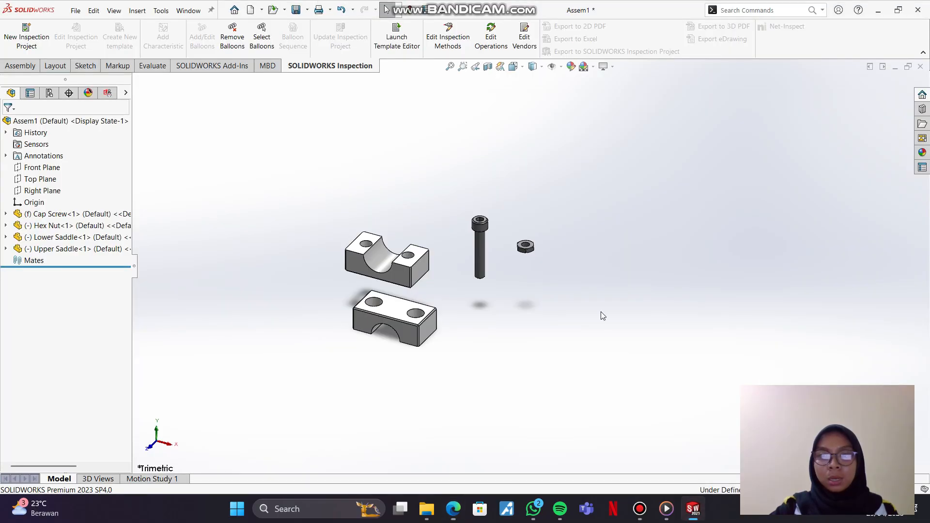
{"action": "left_click", "coordinate": [483, 259]}
{"action": "left_click", "coordinate": [508, 281]}
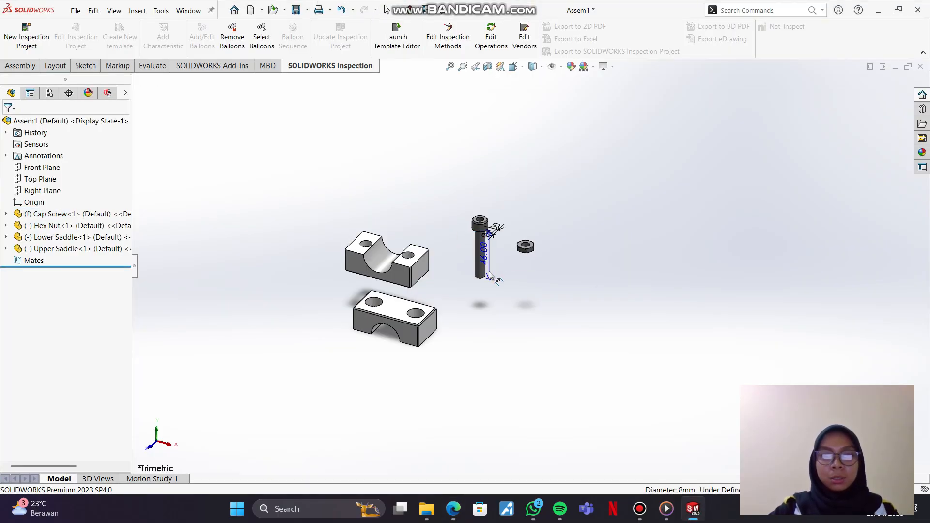
{"action": "left_click_drag", "start_coordinate": [484, 254], "coordinate": [595, 284], "text": "ctrl"}
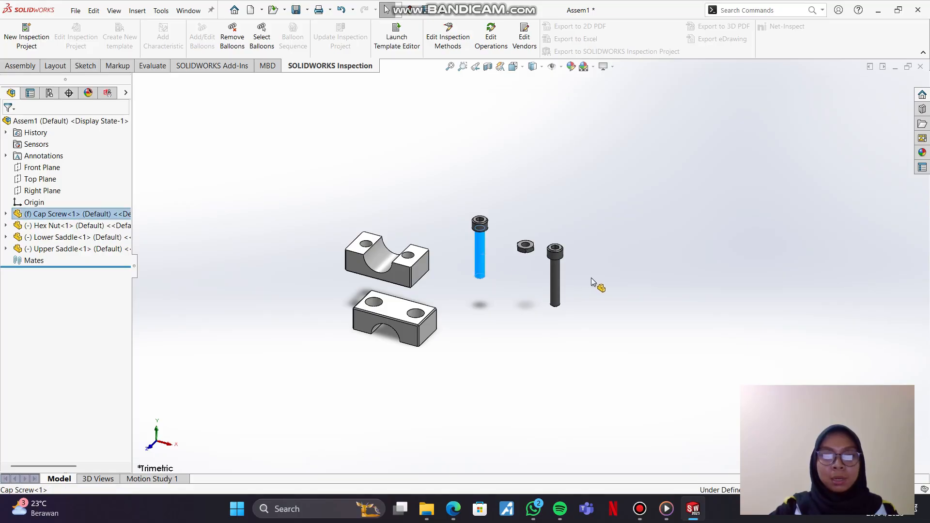
Step: Move the Hex Nut between the two Cap Screws and place a second Hex Nut as a copy beside it
{"action": "left_click", "coordinate": [524, 249]}
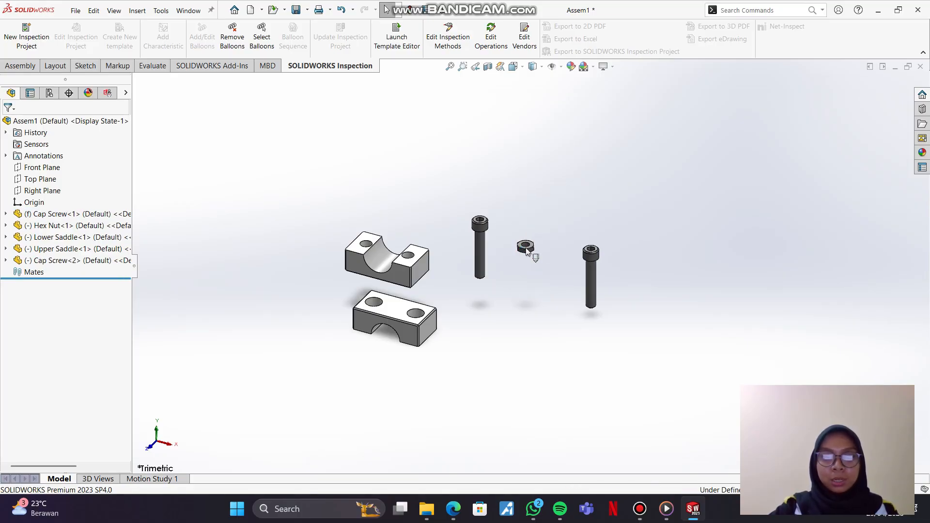
{"action": "left_click_drag", "start_coordinate": [527, 253], "coordinate": [546, 275]}
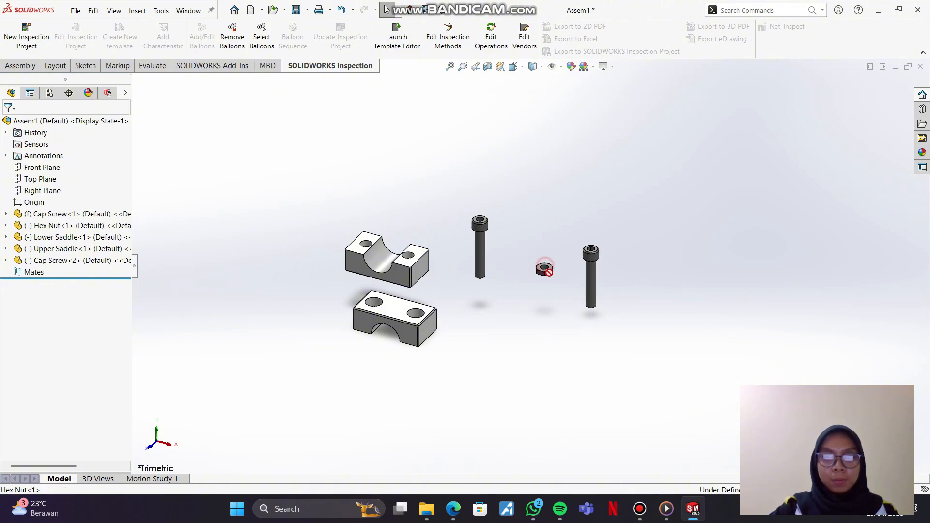
{"action": "left_click", "coordinate": [523, 294]}
{"action": "scroll", "coordinate": [547, 274], "scroll_direction": "up", "scroll_amount": 3}
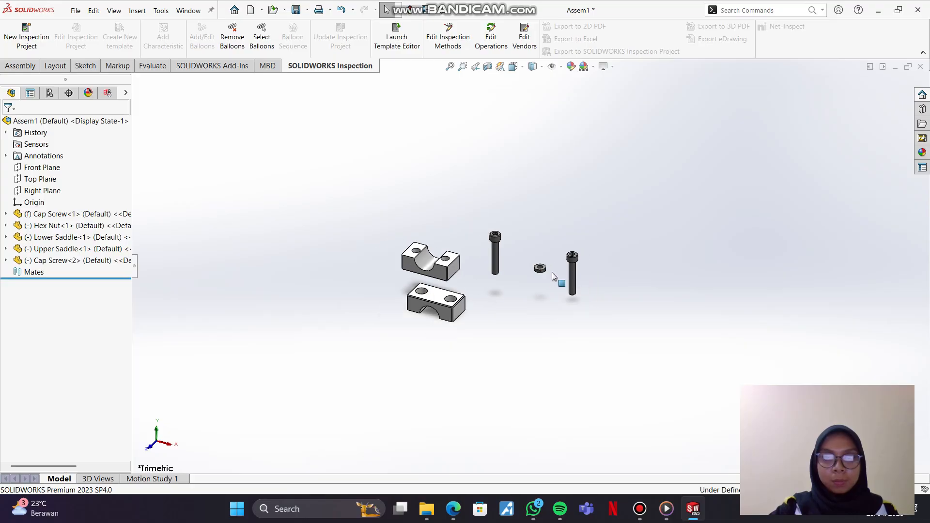
{"action": "scroll", "coordinate": [516, 295], "scroll_direction": "down", "scroll_amount": 2}
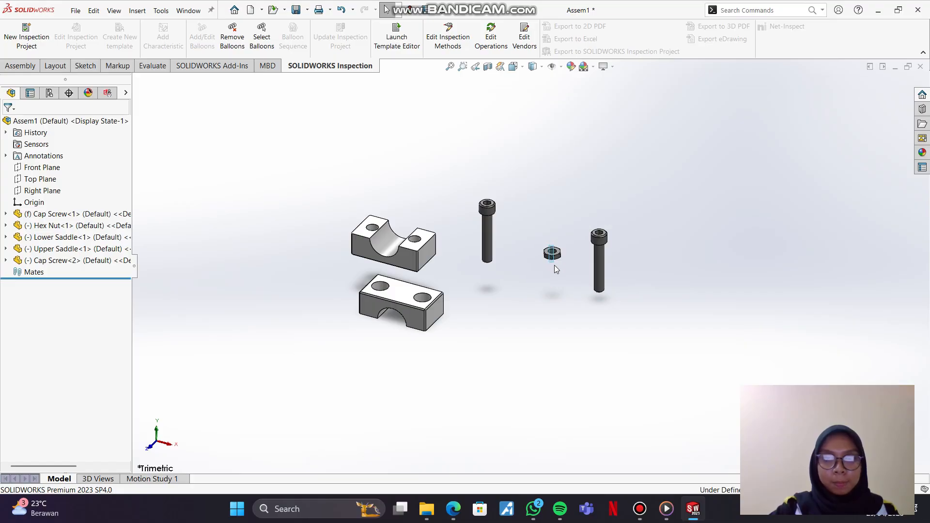
{"action": "left_click_drag", "start_coordinate": [563, 264], "coordinate": [543, 283]}
{"action": "left_click", "coordinate": [543, 247]}
{"action": "left_click", "coordinate": [473, 295]}
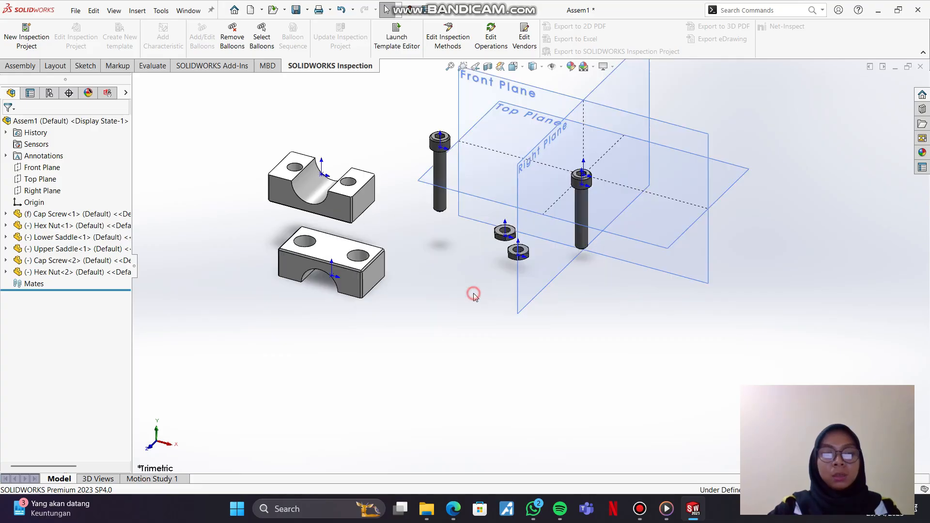
{"action": "left_click", "coordinate": [453, 351]}
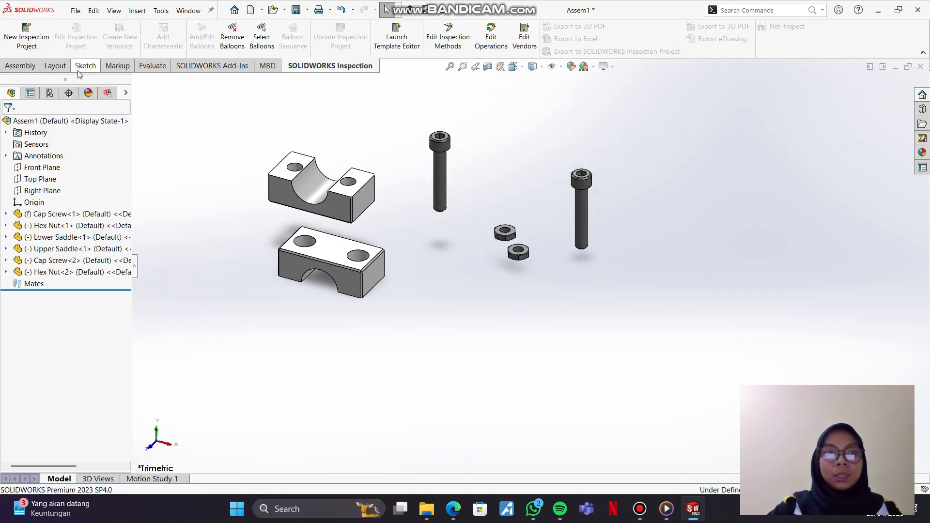
Step: Add a coincident mate between the Lower Saddle's top face and the Upper Saddle's underside
{"action": "left_click", "coordinate": [15, 66]}
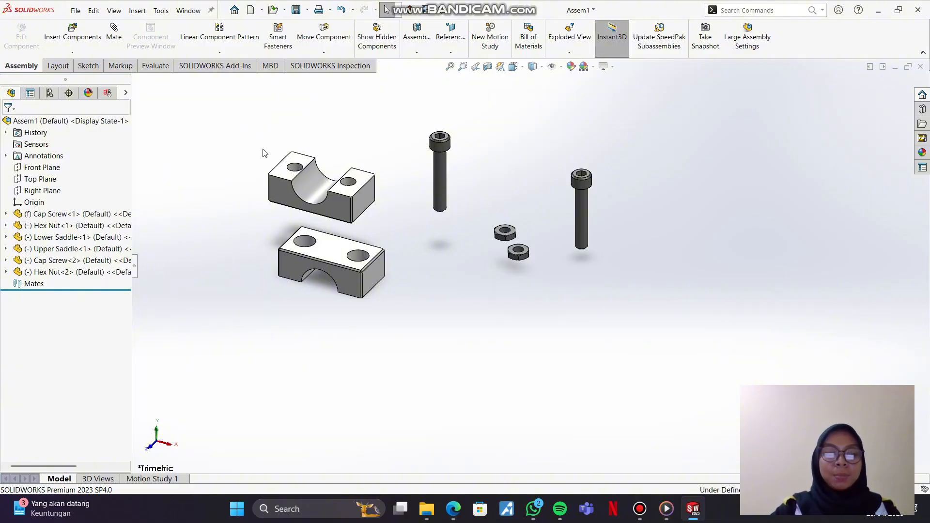
{"action": "left_click", "coordinate": [292, 292]}
{"action": "left_click", "coordinate": [337, 334]}
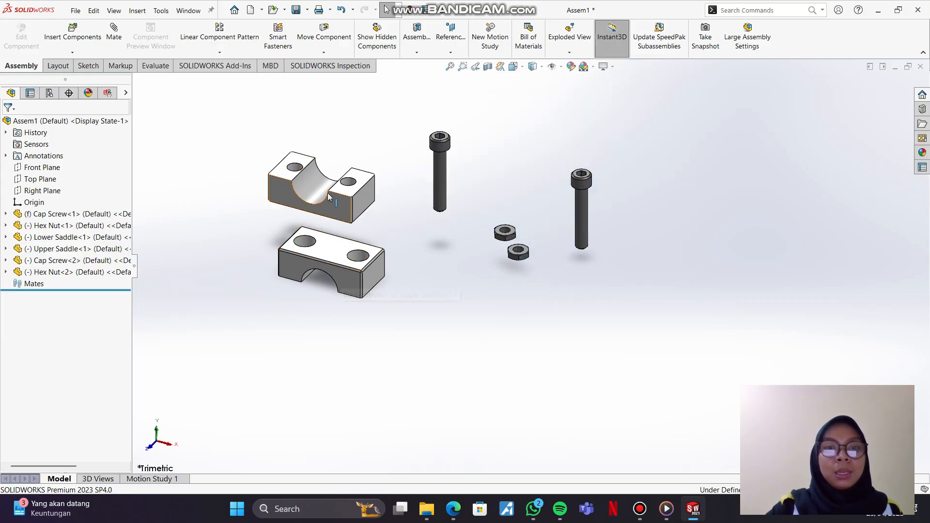
{"action": "left_click", "coordinate": [113, 32]}
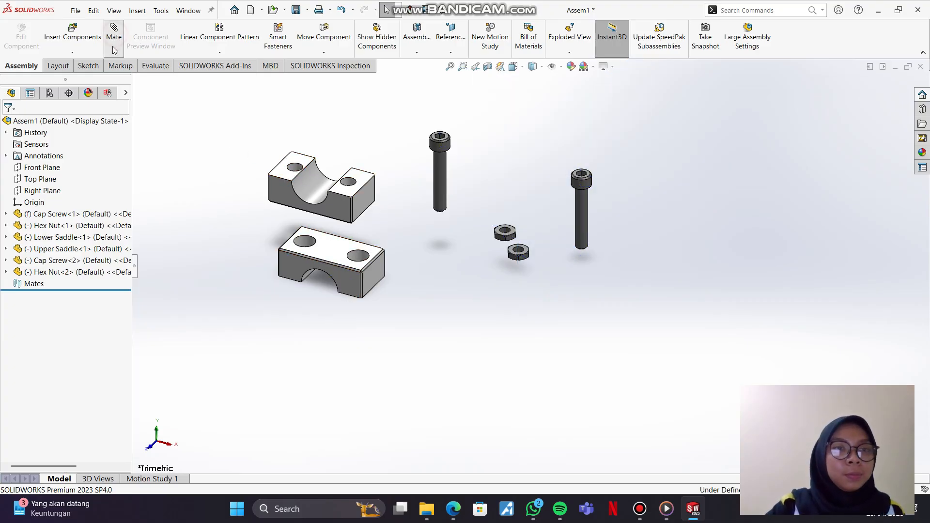
{"action": "left_click", "coordinate": [286, 174]}
{"action": "middle_click_drag", "start_coordinate": [330, 225], "coordinate": [353, 146]}
{"action": "left_click", "coordinate": [304, 233]}
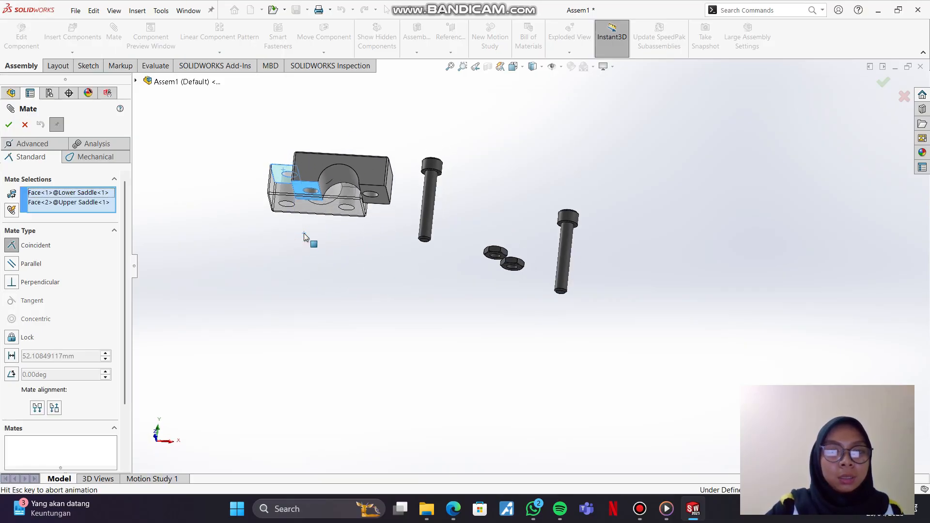
{"action": "middle_click_drag", "start_coordinate": [309, 249], "coordinate": [298, 319]}
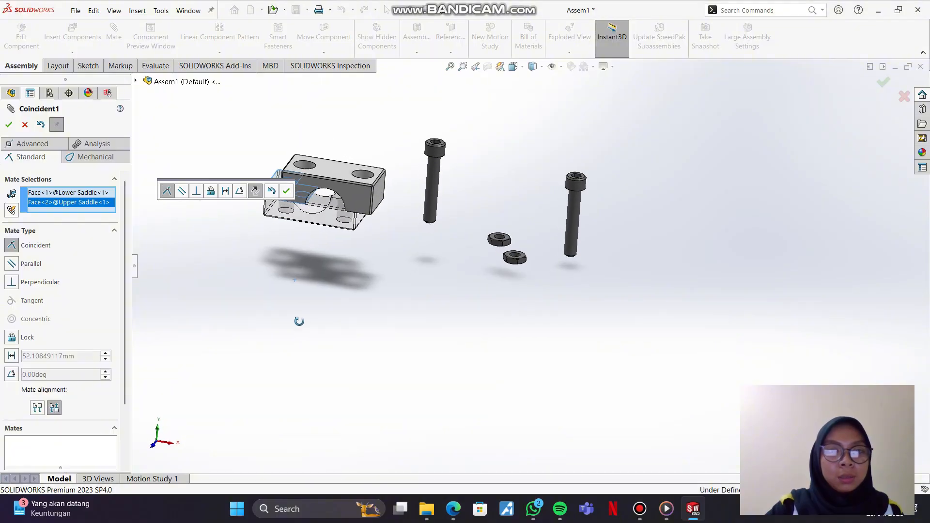
{"action": "left_click", "coordinate": [291, 191]}
Step: Add a coincident mate between the front faces of the Upper Saddle and the Lower Saddle
{"action": "middle_click_drag", "start_coordinate": [326, 243], "coordinate": [308, 170]}
{"action": "left_click", "coordinate": [303, 168]}
{"action": "left_click", "coordinate": [346, 197]}
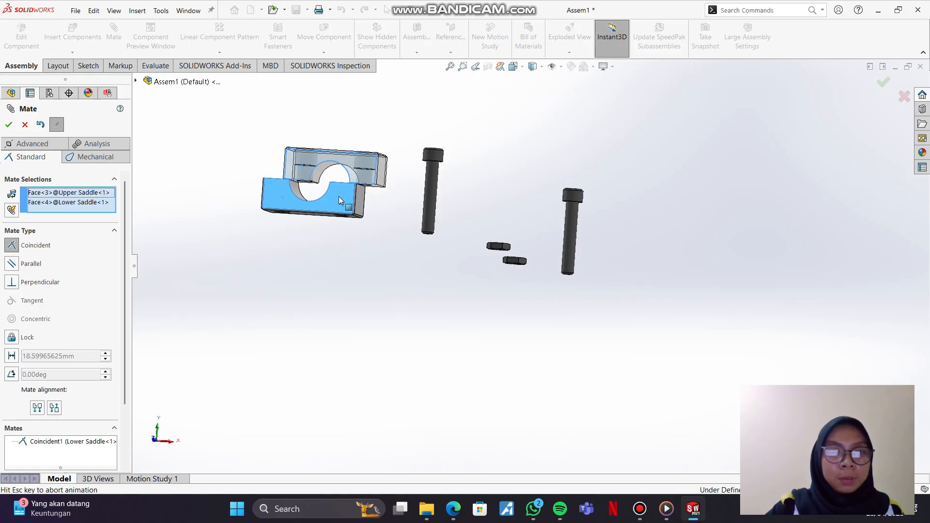
{"action": "left_click", "coordinate": [332, 180]}
Step: Add a concentric mate between the Lower Saddle's left hole and the Upper Saddle's left counterbore, and finish mating
{"action": "middle_click_drag", "start_coordinate": [334, 155], "coordinate": [312, 179]}
{"action": "mouse_move", "coordinate": [312, 179]}
{"action": "left_mouse_down"}
{"action": "mouse_move", "coordinate": [295, 178]}
{"action": "mouse_move", "coordinate": [325, 183]}
{"action": "mouse_move", "coordinate": [310, 175]}
{"action": "left_mouse_up"}
{"action": "middle_click_drag", "start_coordinate": [310, 175], "coordinate": [297, 239]}
{"action": "scroll", "coordinate": [296, 234], "scroll_direction": "down", "scroll_amount": 3}
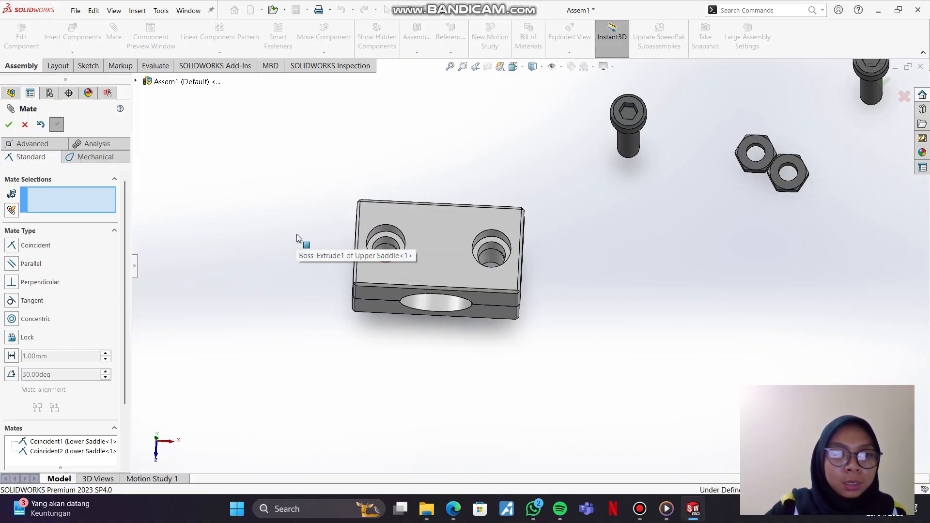
{"action": "scroll", "coordinate": [416, 249], "scroll_direction": "down", "scroll_amount": 2}
{"action": "scroll", "coordinate": [383, 245], "scroll_direction": "down", "scroll_amount": 1}
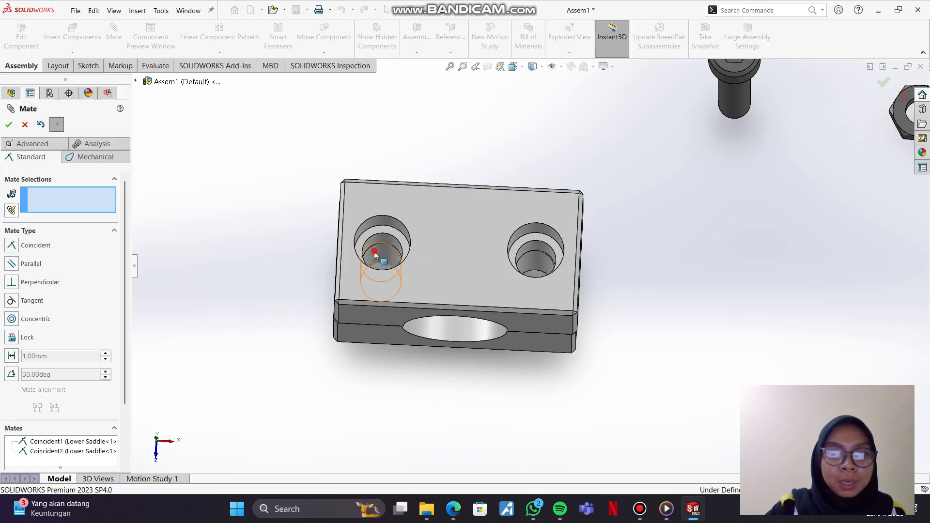
{"action": "left_click", "coordinate": [383, 255]}
{"action": "left_click", "coordinate": [378, 226]}
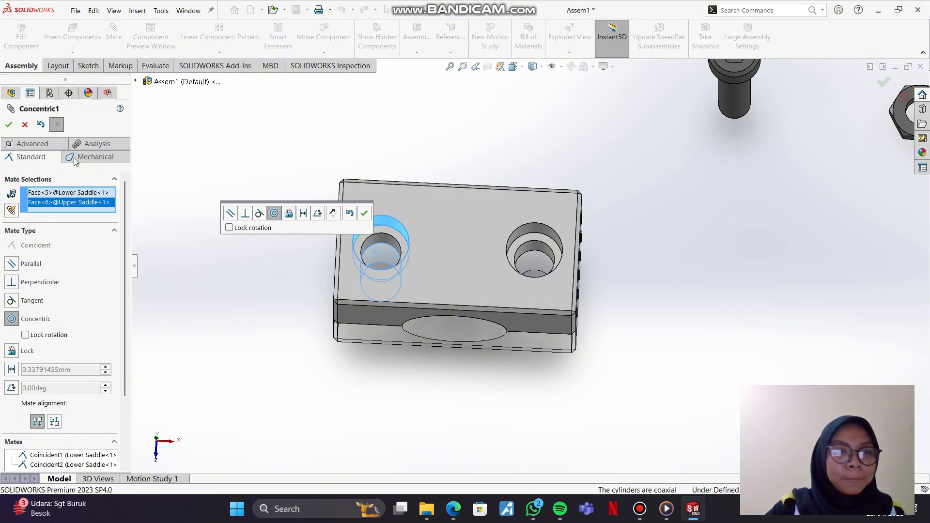
{"action": "left_click", "coordinate": [9, 124]}
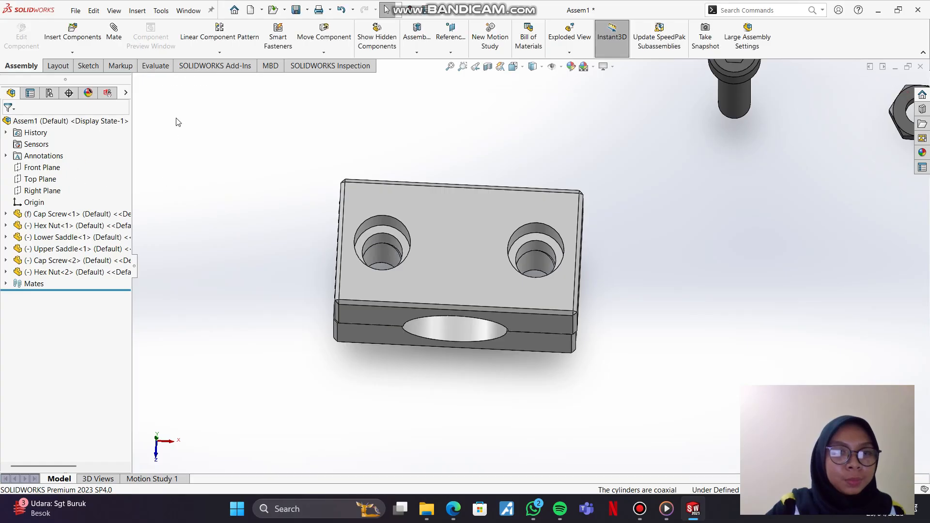
Step: Add a concentric mate between the Lower Saddle's left hole and the Upper Saddle's left through hole
{"action": "left_click", "coordinate": [113, 30]}
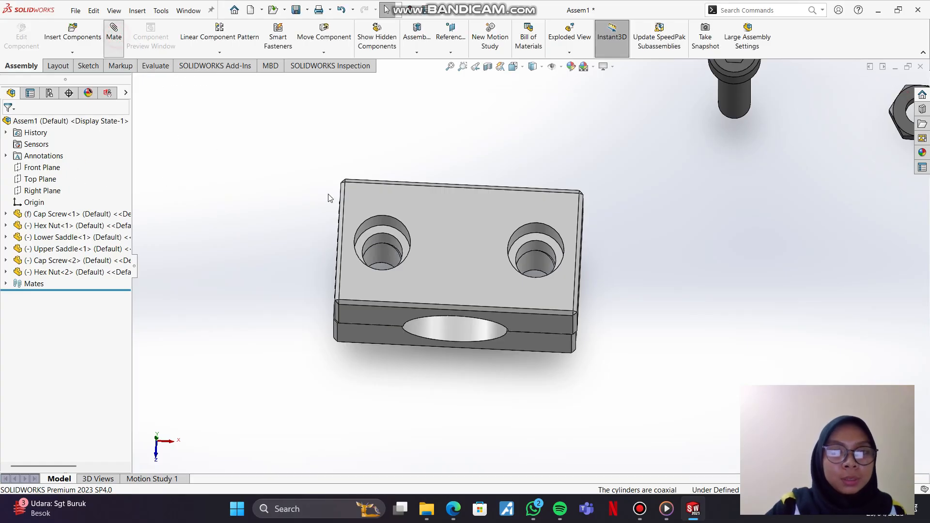
{"action": "left_click", "coordinate": [377, 253]}
{"action": "left_click", "coordinate": [379, 239]}
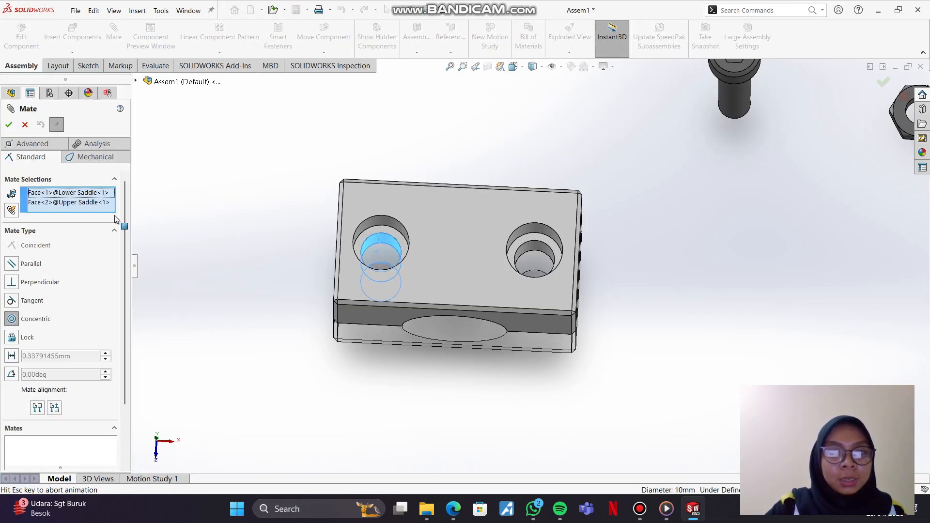
{"action": "left_click", "coordinate": [8, 124]}
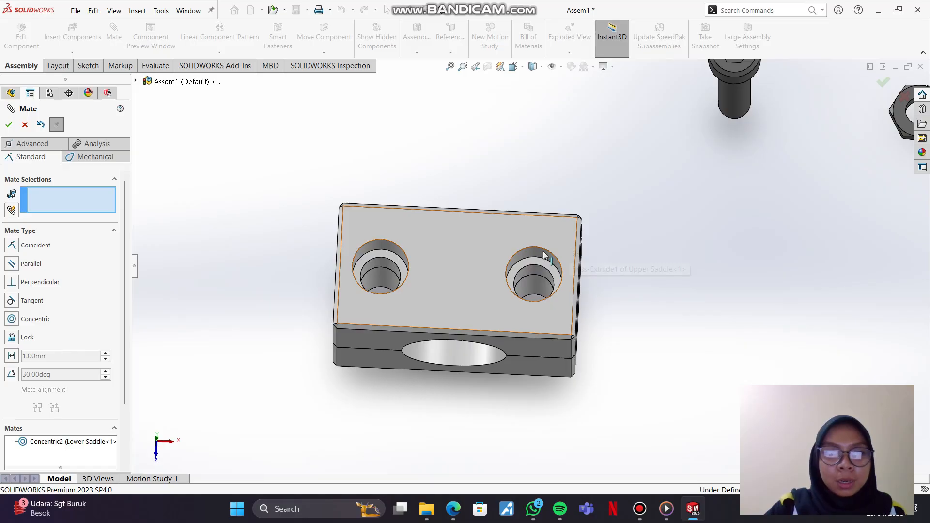
Step: Add a concentric mate between the first Cap Screw's shank and the Upper Saddle's left hole
{"action": "scroll", "coordinate": [531, 251], "scroll_direction": "down", "scroll_amount": 3}
{"action": "left_click_drag", "start_coordinate": [527, 345], "coordinate": [524, 384]}
{"action": "middle_click_drag", "start_coordinate": [522, 365], "coordinate": [534, 191]}
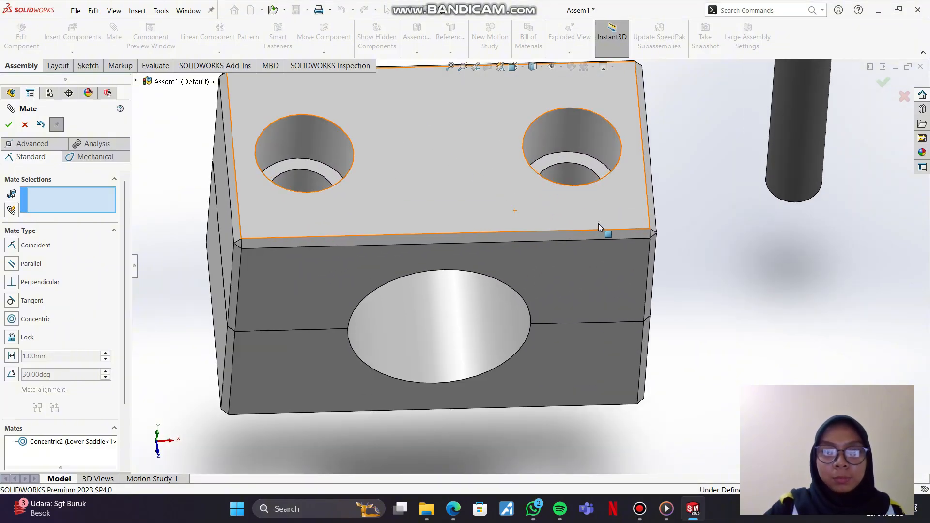
{"action": "key", "text": "f"}
{"action": "left_click", "coordinate": [517, 66]}
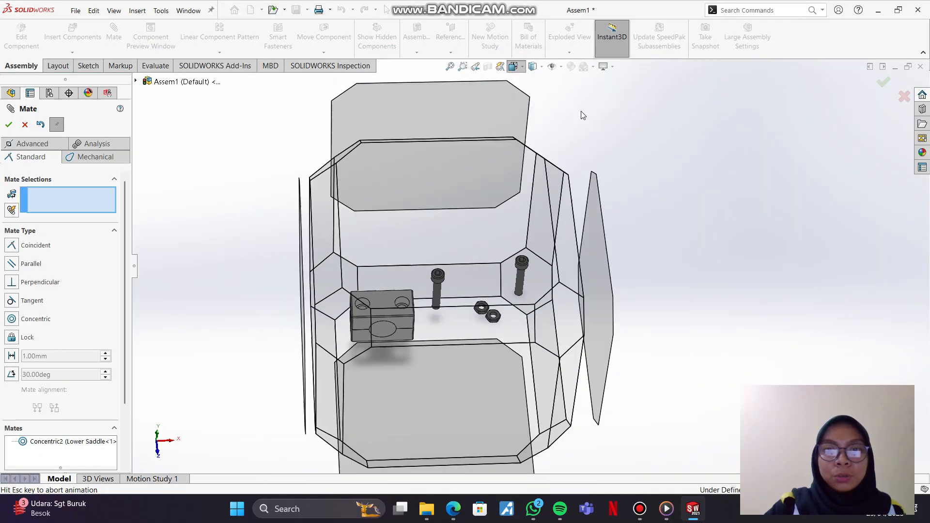
{"action": "left_click", "coordinate": [562, 96]}
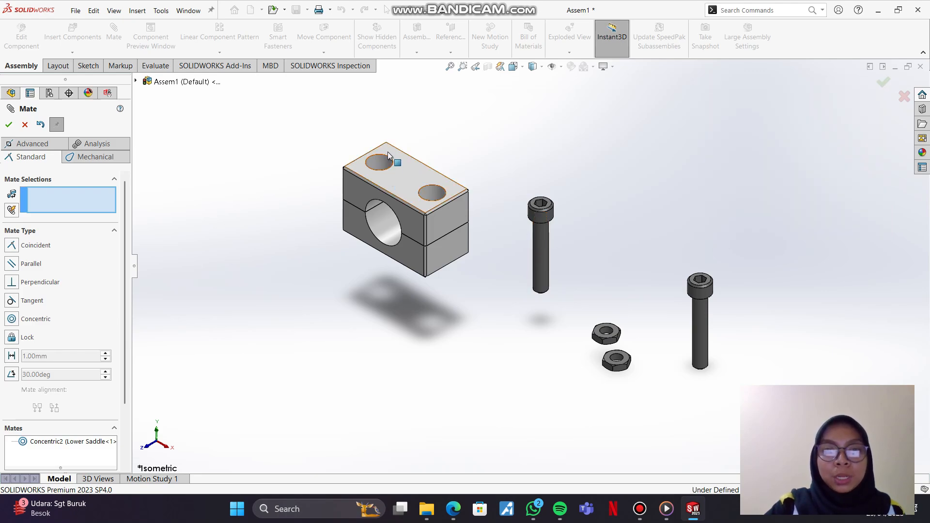
{"action": "left_click", "coordinate": [543, 243]}
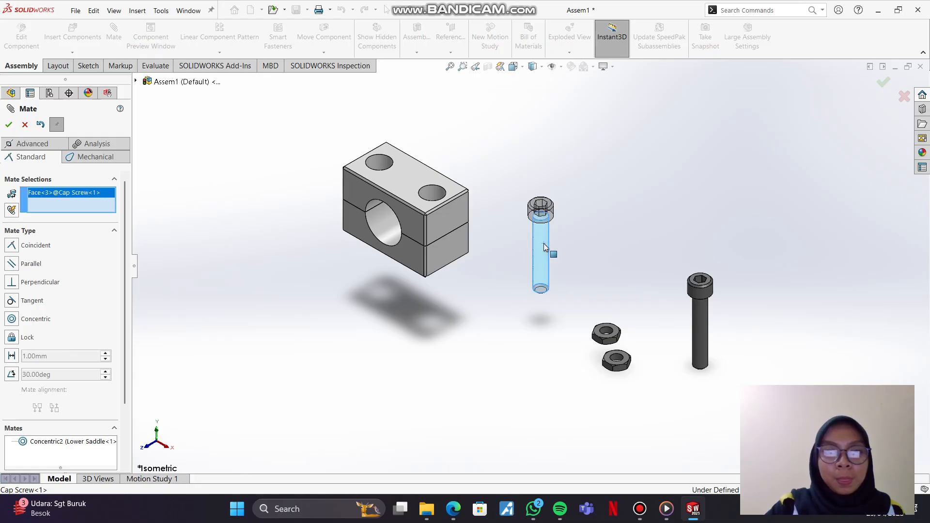
{"action": "mouse_move", "coordinate": [393, 175]}
{"action": "middle_mouse_down"}
{"action": "mouse_move", "coordinate": [389, 297]}
{"action": "mouse_move", "coordinate": [400, 249]}
{"action": "mouse_move", "coordinate": [386, 221]}
{"action": "mouse_move", "coordinate": [391, 189]}
{"action": "middle_mouse_up"}
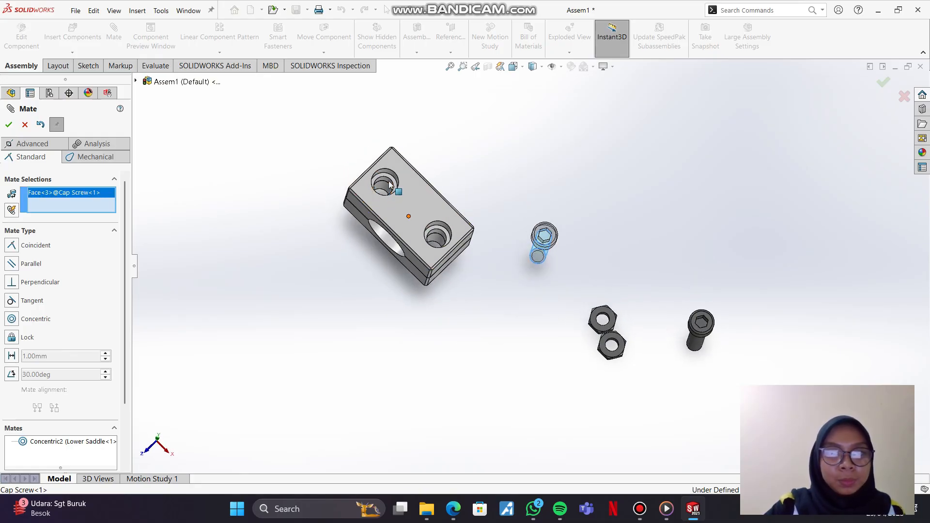
{"action": "left_click", "coordinate": [391, 184]}
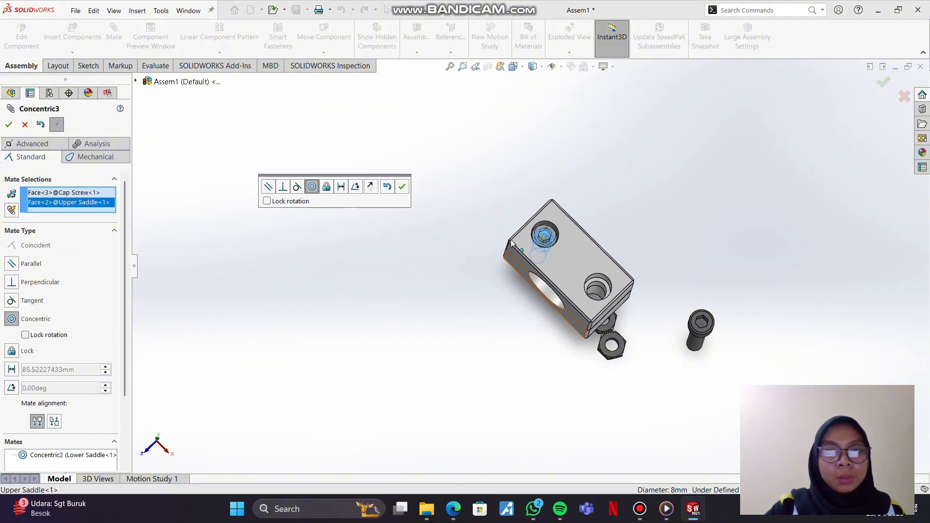
{"action": "left_click", "coordinate": [9, 125]}
Step: Add a coincident mate between the first Cap Screw's head top face and the rim edge of the Upper Saddle's left counterbore
{"action": "middle_click_drag", "start_coordinate": [537, 264], "coordinate": [539, 209]}
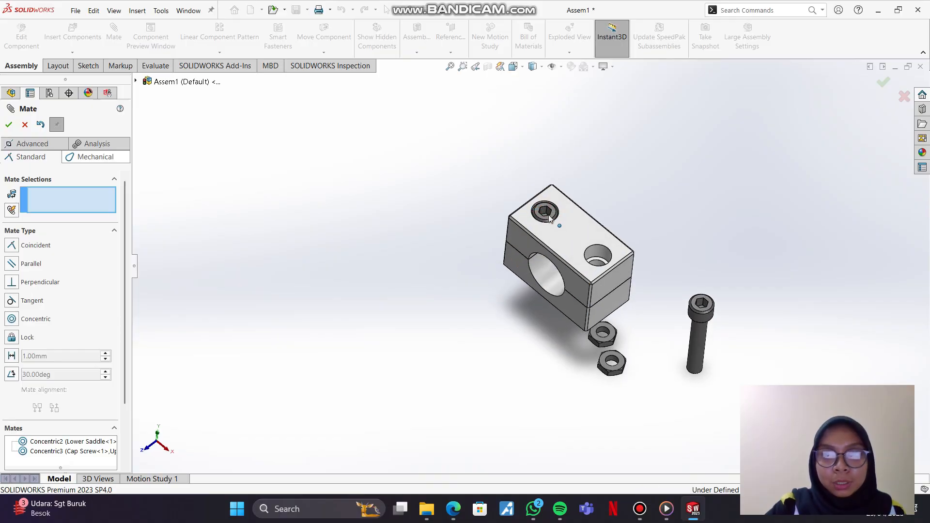
{"action": "scroll", "coordinate": [548, 215], "scroll_direction": "down", "scroll_amount": 5}
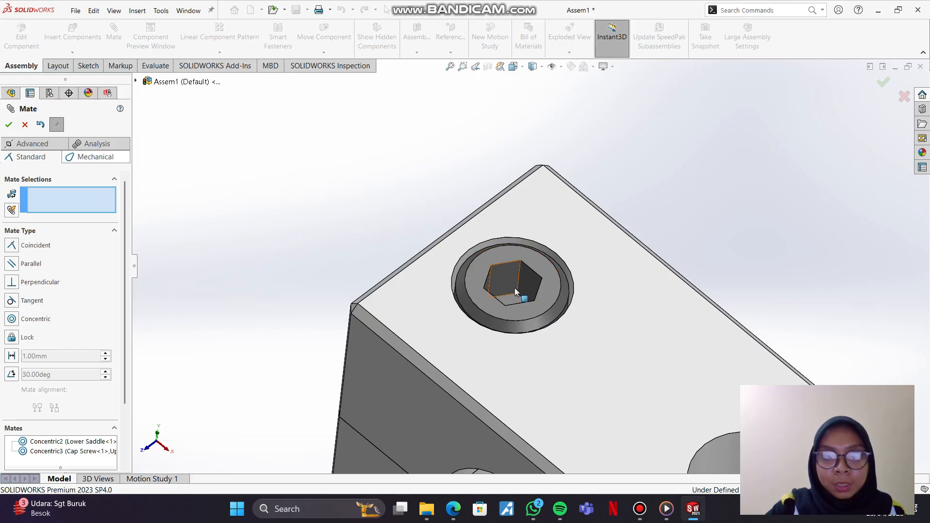
{"action": "middle_click_drag", "start_coordinate": [519, 288], "coordinate": [516, 259]}
{"action": "left_click", "coordinate": [273, 250]}
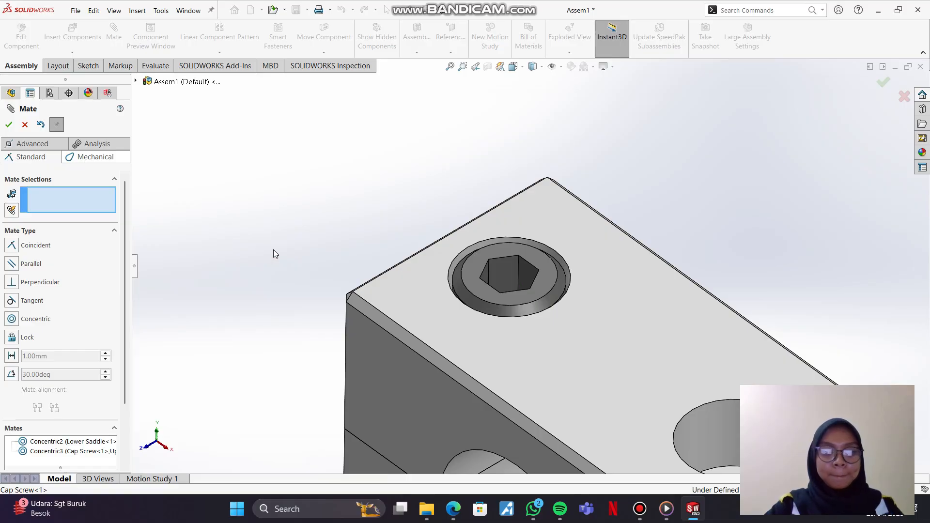
{"action": "left_click", "coordinate": [360, 205]}
{"action": "left_click", "coordinate": [423, 198]}
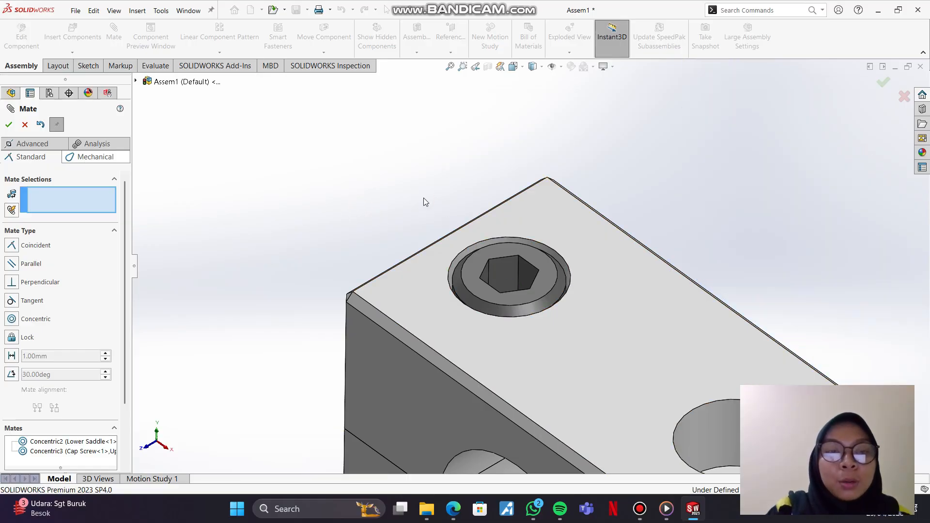
{"action": "left_click", "coordinate": [461, 267]}
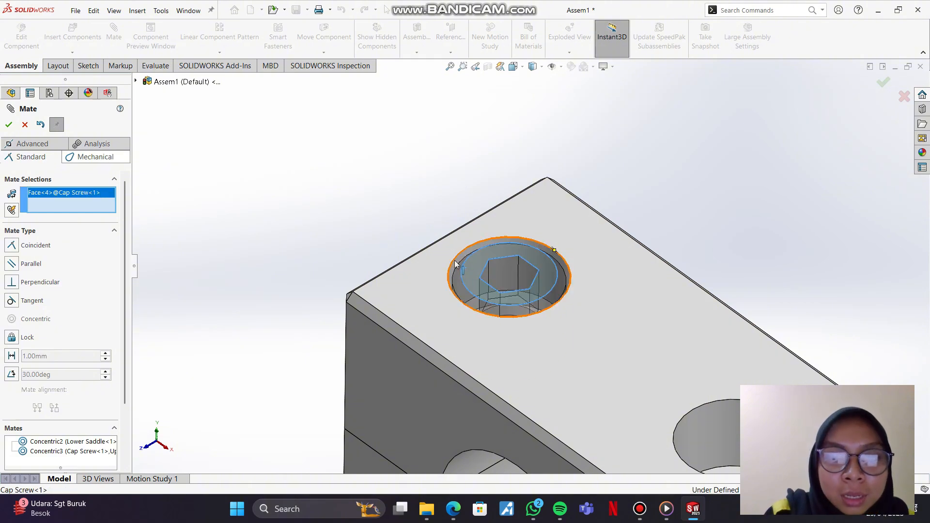
{"action": "left_click", "coordinate": [456, 264]}
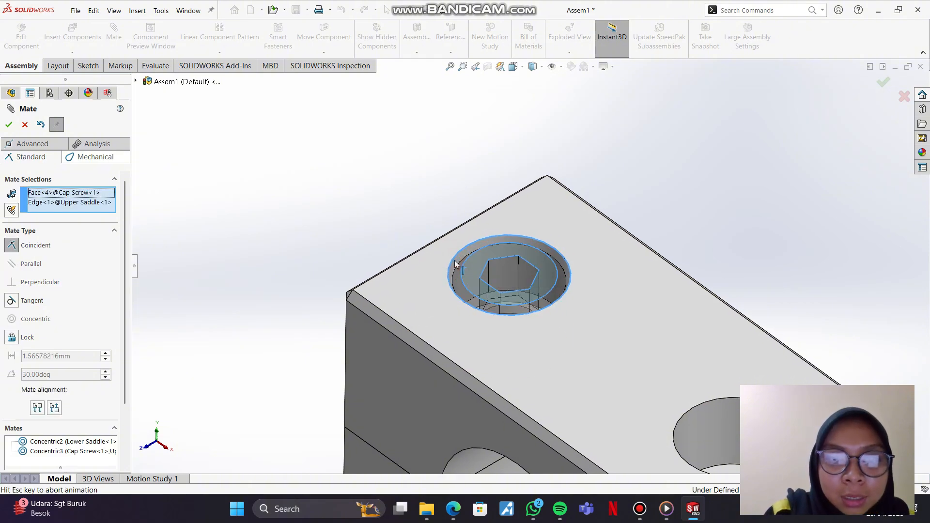
{"action": "left_click", "coordinate": [8, 124]}
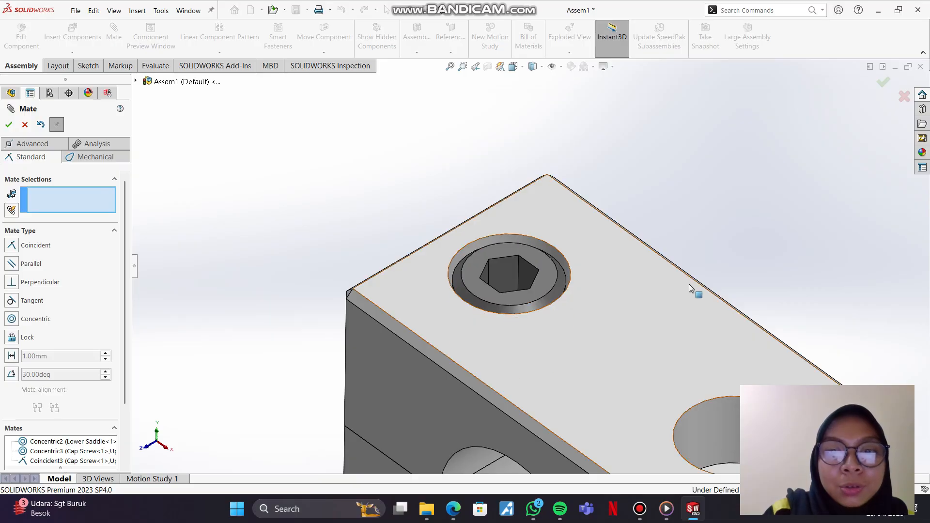
Step: Add a concentric mate between the second Cap Screw's shank and the Lower Saddle's right hole
{"action": "scroll", "coordinate": [722, 290], "scroll_direction": "down", "scroll_amount": 2}
{"action": "scroll", "coordinate": [716, 288], "scroll_direction": "up", "scroll_amount": 10}
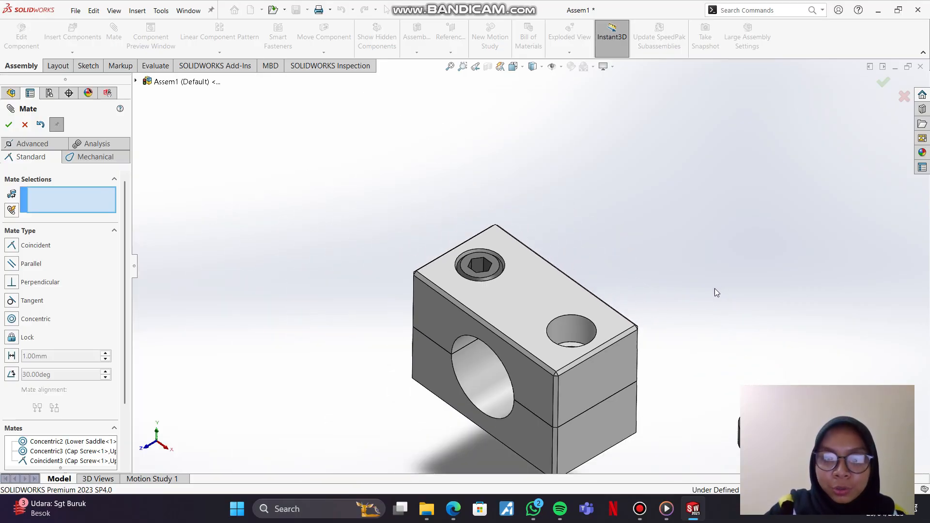
{"action": "left_click", "coordinate": [513, 66]}
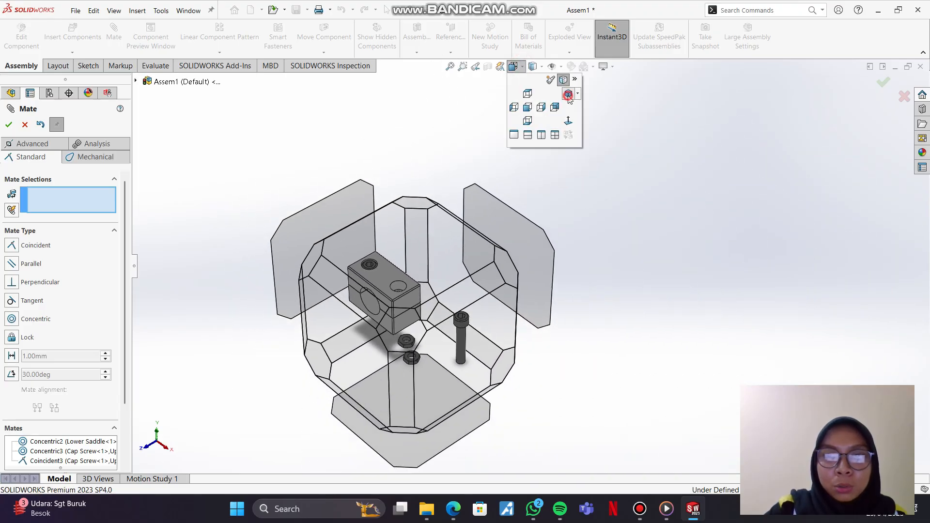
{"action": "left_click", "coordinate": [568, 95]}
{"action": "left_click", "coordinate": [653, 340]}
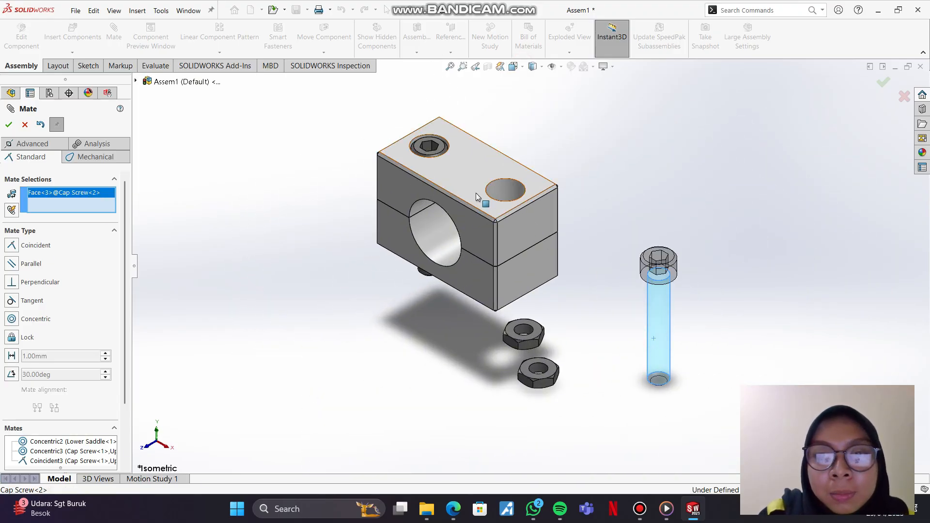
{"action": "middle_click_drag", "start_coordinate": [476, 193], "coordinate": [496, 279]}
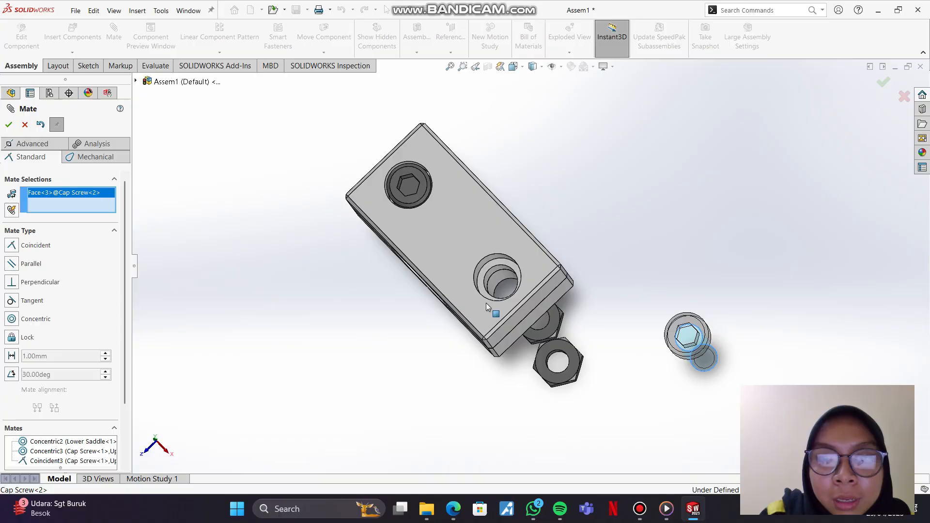
{"action": "left_click", "coordinate": [498, 275]}
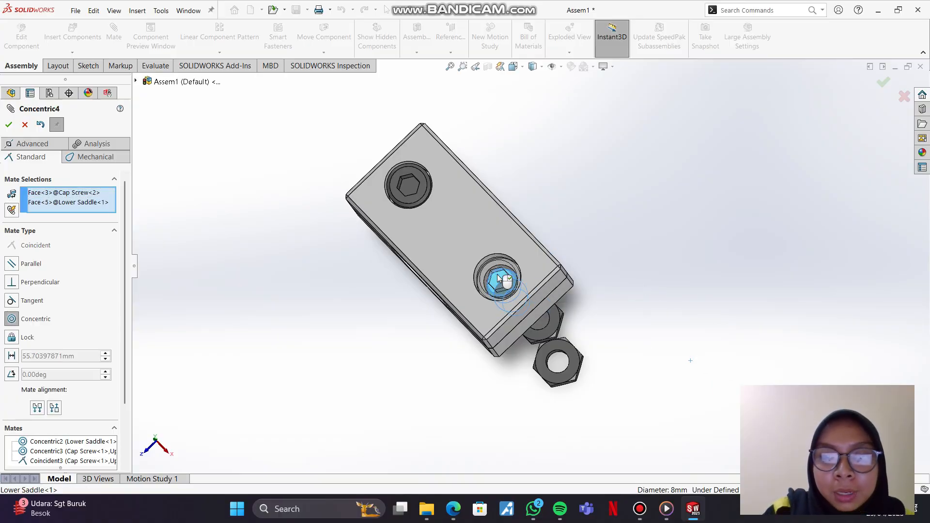
{"action": "left_click", "coordinate": [646, 290]}
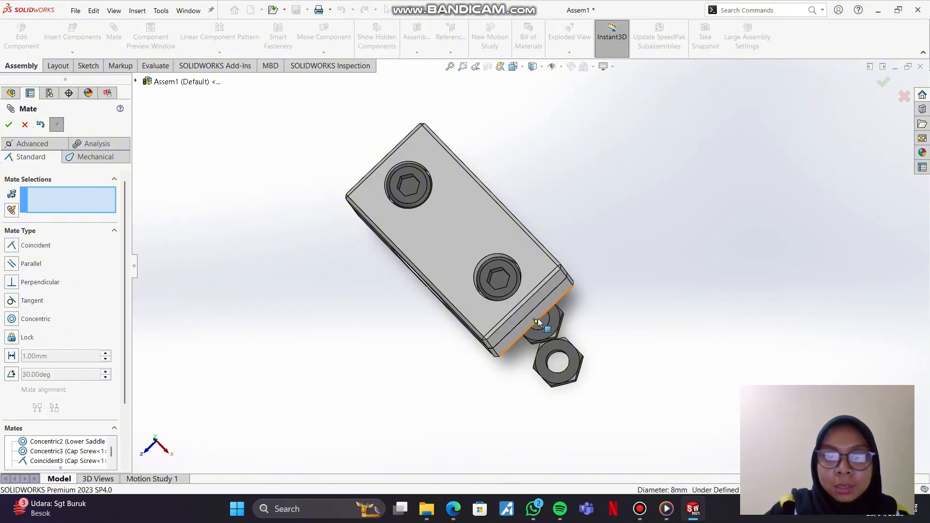
Step: Add a coincident mate between the second Cap Screw's head top face and the rim edge of the Upper Saddle's right counterbore
{"action": "middle_click_drag", "start_coordinate": [499, 276], "coordinate": [550, 236]}
{"action": "middle_click", "coordinate": [546, 246]}
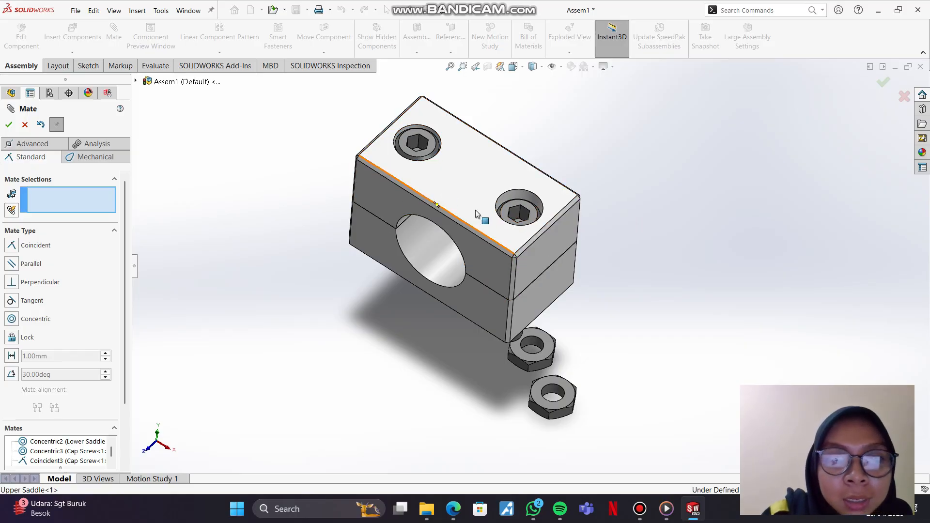
{"action": "left_click", "coordinate": [519, 203]}
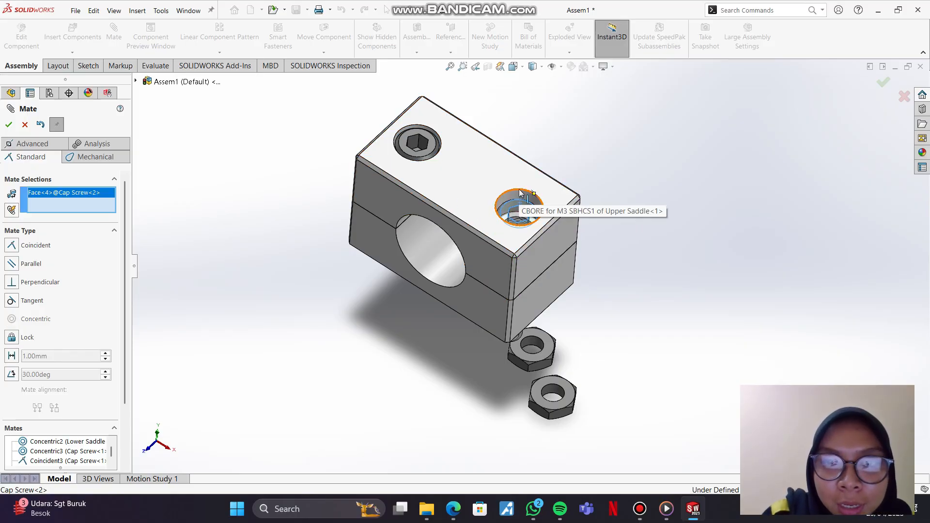
{"action": "left_click", "coordinate": [519, 191]}
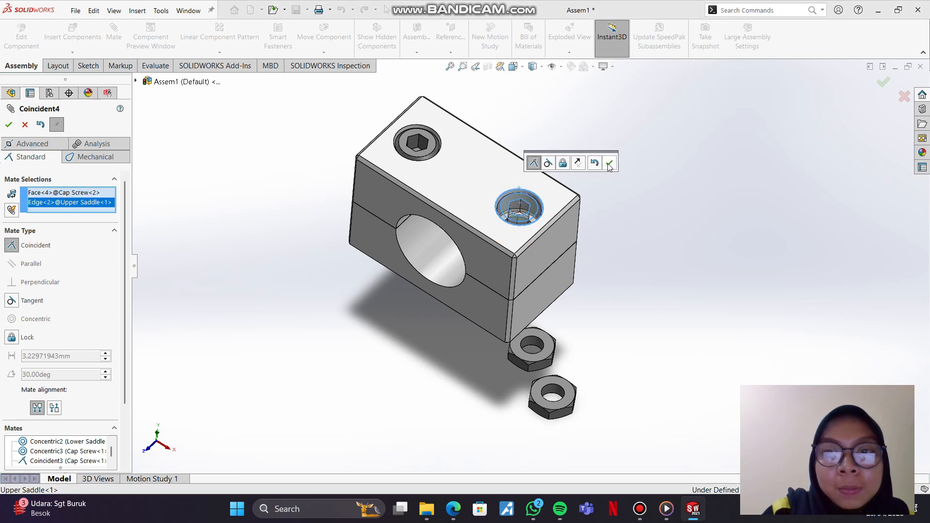
{"action": "left_click", "coordinate": [608, 164]}
{"action": "mouse_move", "coordinate": [527, 249]}
{"action": "middle_mouse_down"}
{"action": "mouse_move", "coordinate": [563, 268]}
{"action": "mouse_move", "coordinate": [528, 243]}
{"action": "middle_mouse_up"}
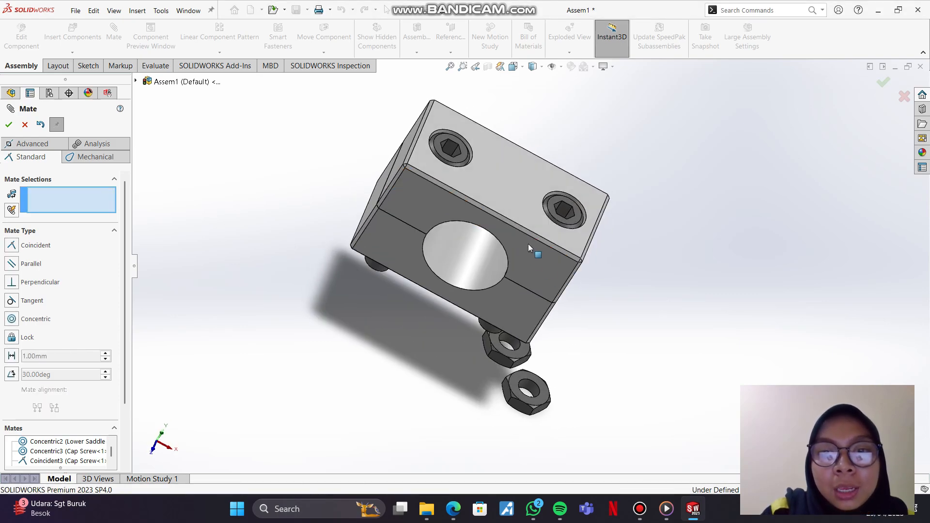
{"action": "left_click", "coordinate": [523, 69]}
{"action": "left_click", "coordinate": [571, 98]}
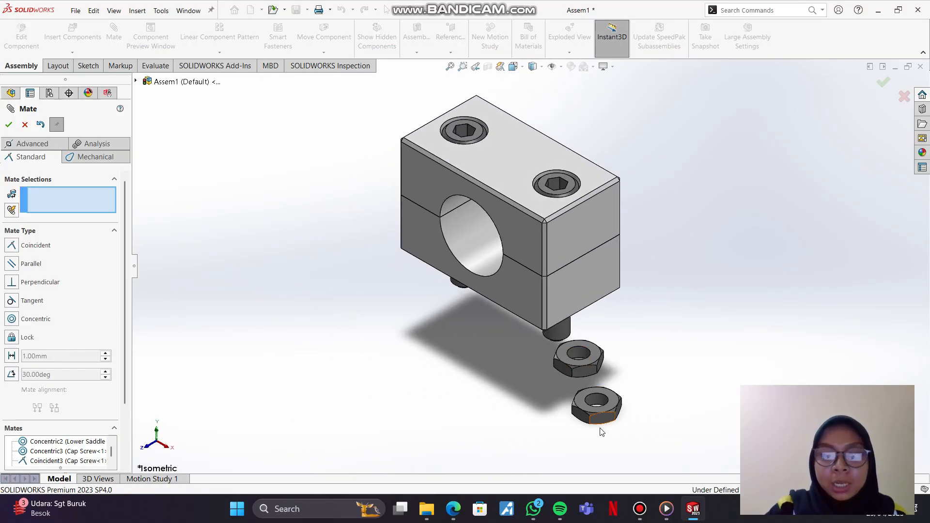
{"action": "left_click", "coordinate": [398, 404]}
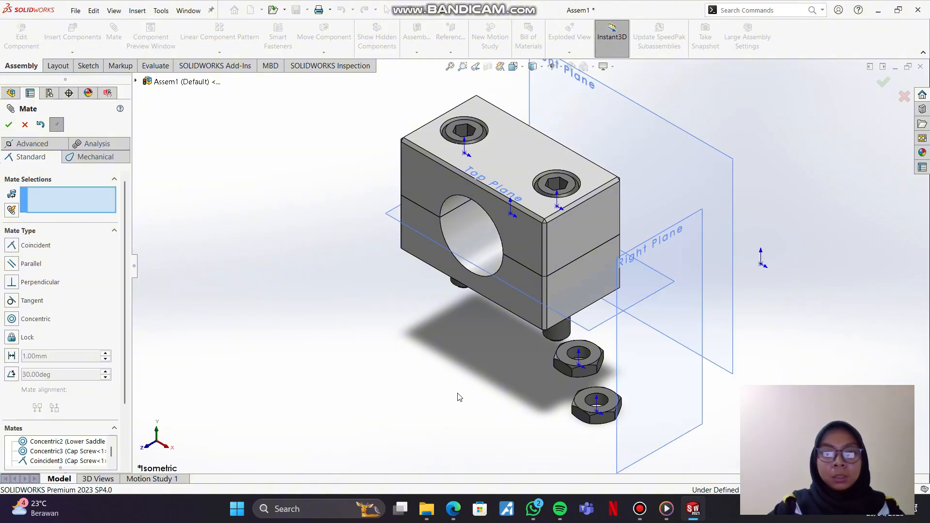
{"action": "middle_click_drag", "start_coordinate": [477, 377], "coordinate": [566, 357]}
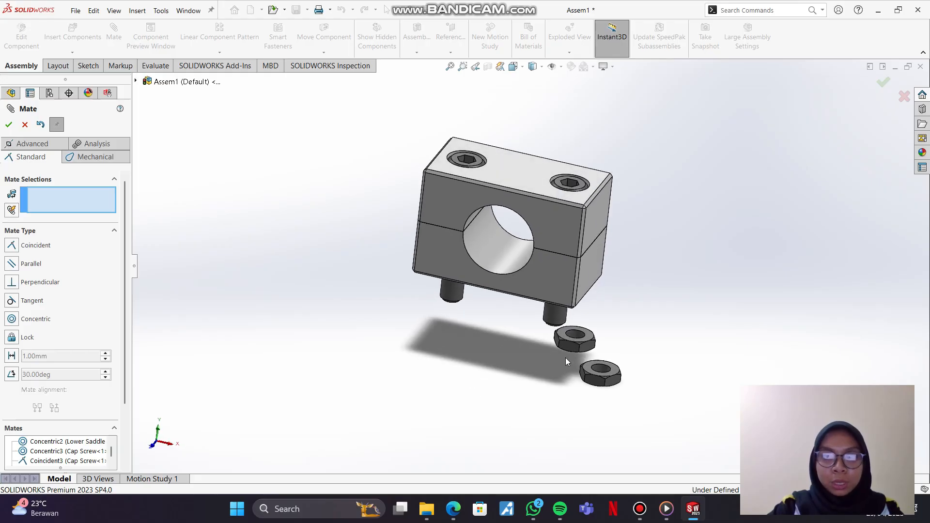
{"action": "left_click", "coordinate": [571, 338]}
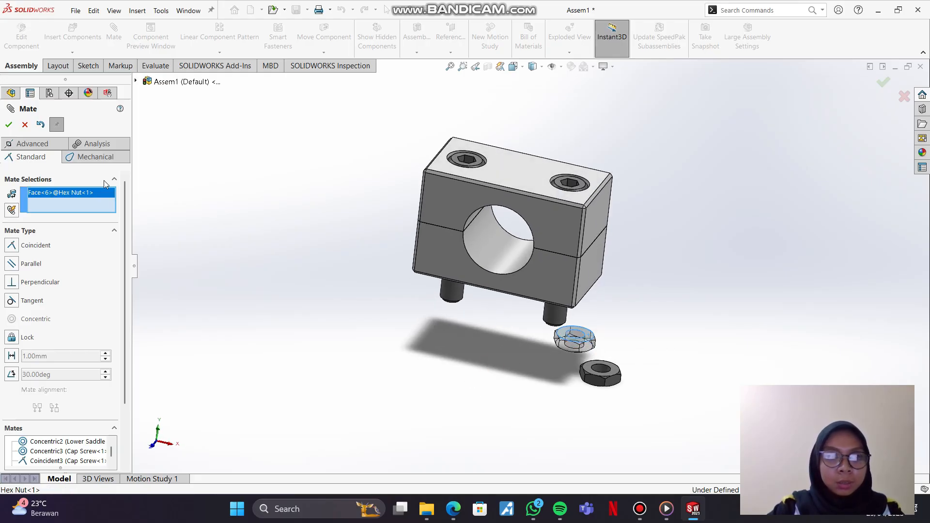
{"action": "right_click", "coordinate": [103, 195]}
{"action": "left_click", "coordinate": [138, 211]}
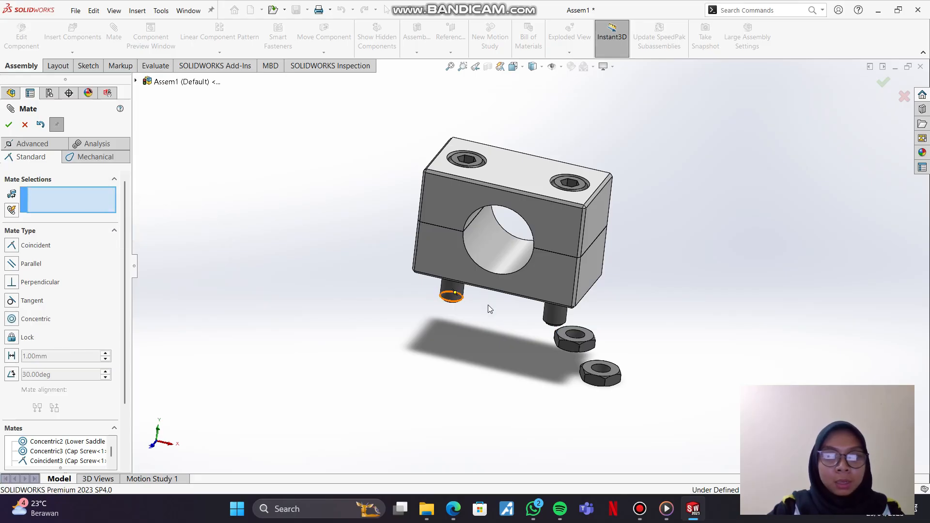
Step: Add a concentric mate between the first Hex Nut's hole and the first Cap Screw's shank
{"action": "scroll", "coordinate": [620, 358], "scroll_direction": "up", "scroll_amount": 1}
{"action": "scroll", "coordinate": [489, 275], "scroll_direction": "down", "scroll_amount": 8}
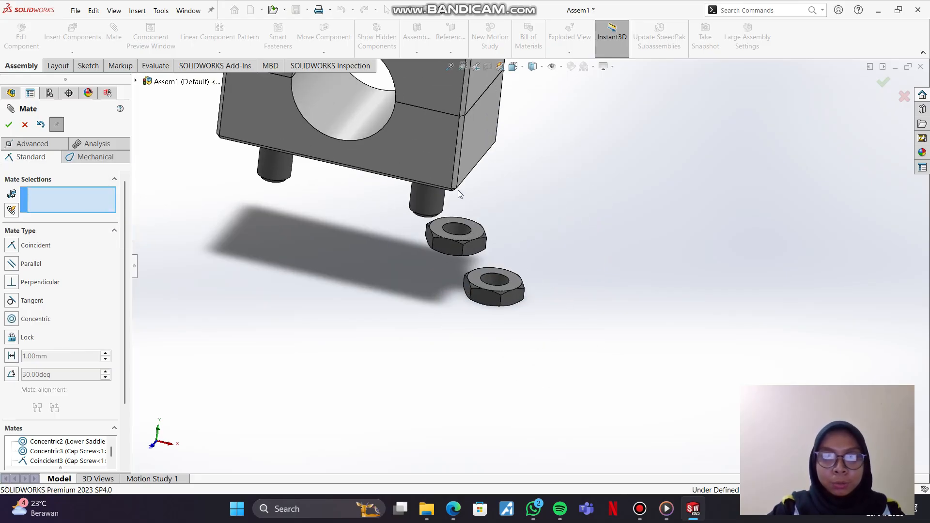
{"action": "scroll", "coordinate": [456, 234], "scroll_direction": "down", "scroll_amount": 2}
{"action": "left_click", "coordinate": [497, 278]}
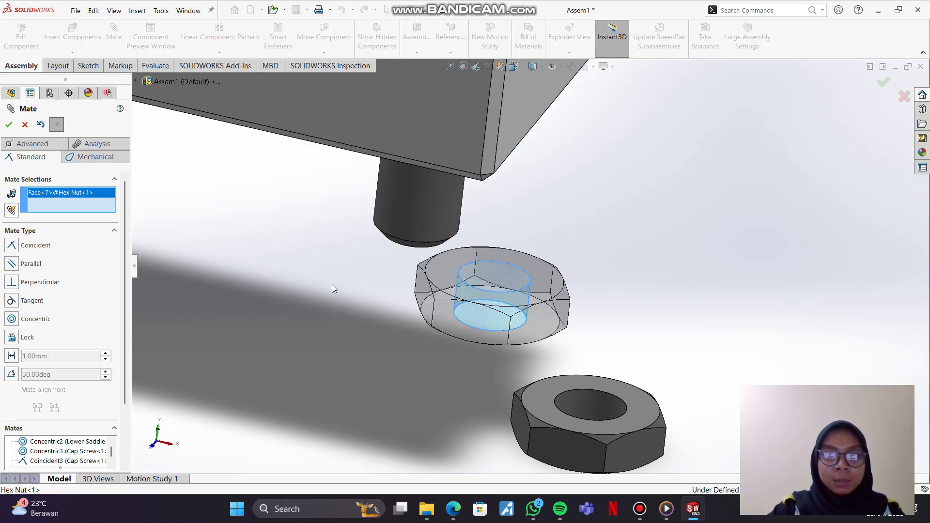
{"action": "middle_click_drag", "start_coordinate": [355, 270], "coordinate": [271, 232]}
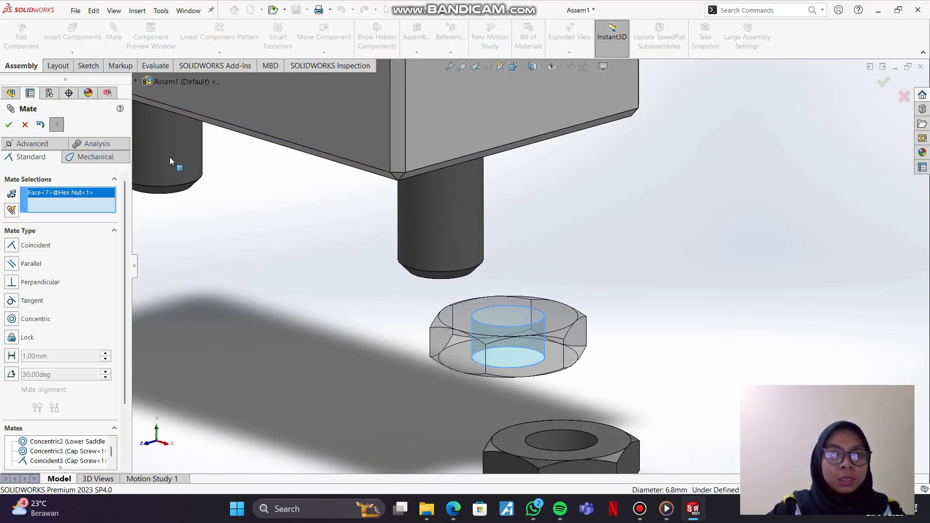
{"action": "left_click", "coordinate": [173, 142]}
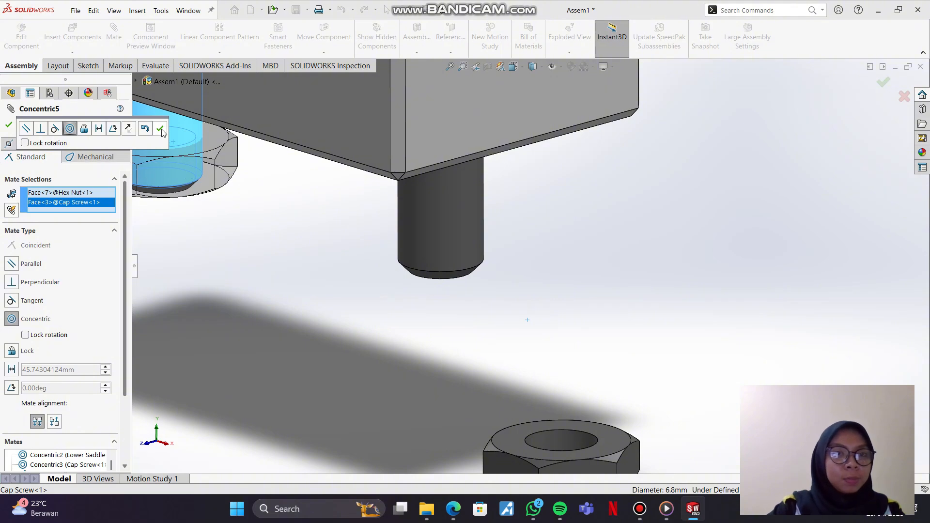
{"action": "scroll", "coordinate": [188, 227], "scroll_direction": "up", "scroll_amount": 2}
{"action": "scroll", "coordinate": [188, 227], "scroll_direction": "down", "scroll_amount": 3}
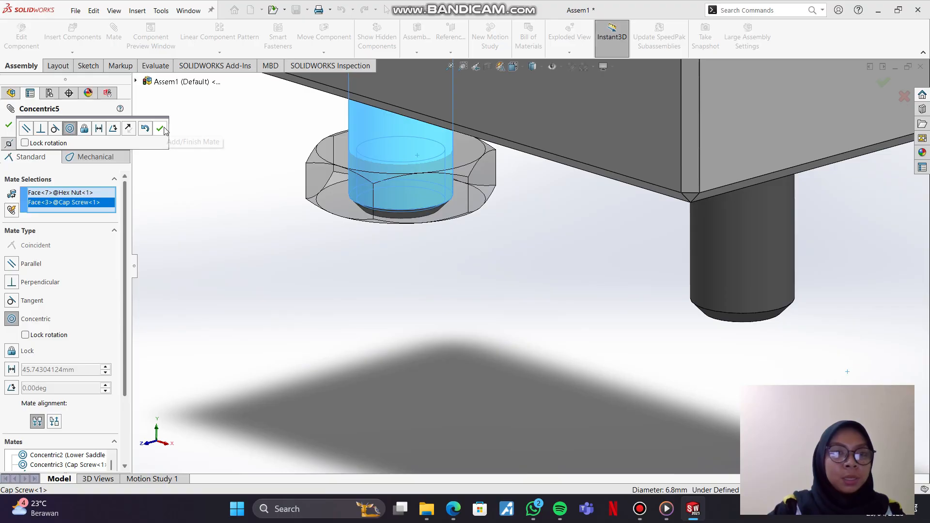
{"action": "left_click", "coordinate": [161, 128]}
Step: Add a concentric mate between the second Hex Nut's hole and the second Cap Screw's shank
{"action": "scroll", "coordinate": [581, 279], "scroll_direction": "up", "scroll_amount": 1}
{"action": "scroll", "coordinate": [581, 279], "scroll_direction": "up", "scroll_amount": 1}
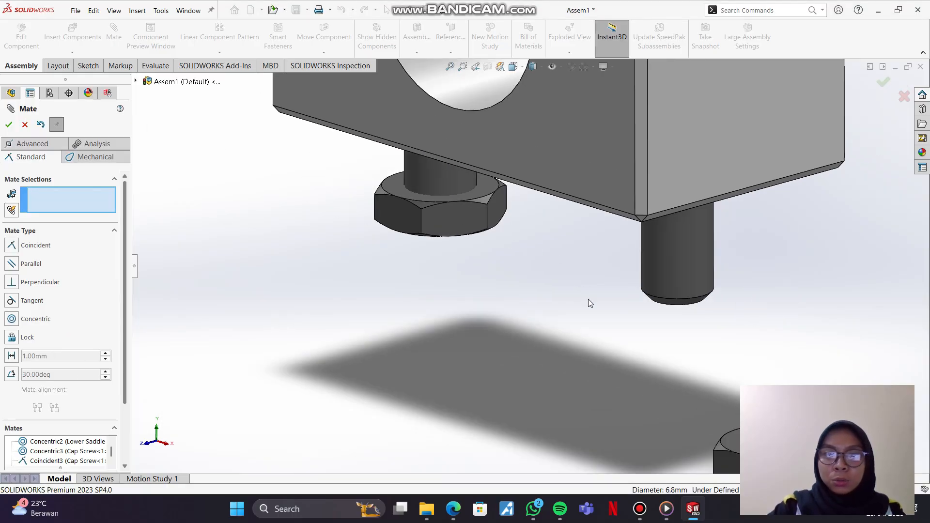
{"action": "left_click_drag", "start_coordinate": [672, 417], "coordinate": [614, 373]}
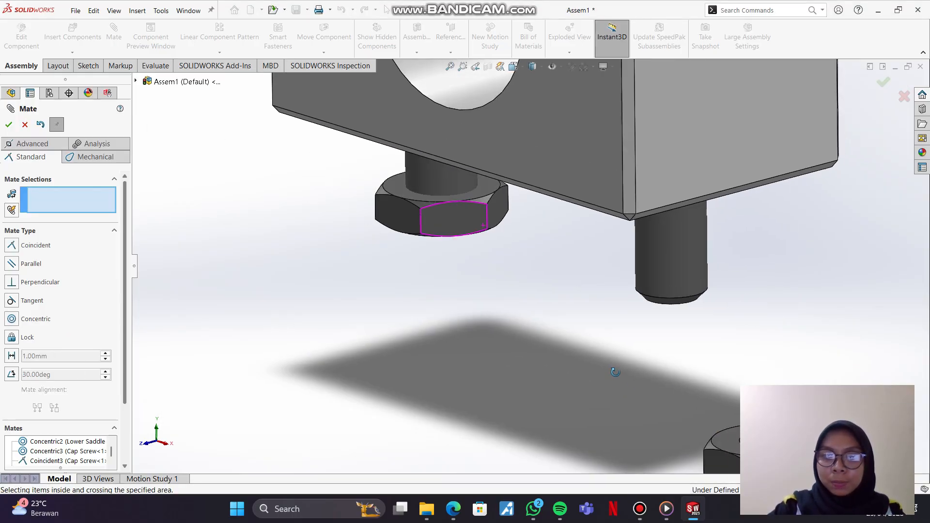
{"action": "middle_click_drag", "start_coordinate": [615, 373], "coordinate": [406, 387]}
{"action": "left_click", "coordinate": [338, 394]}
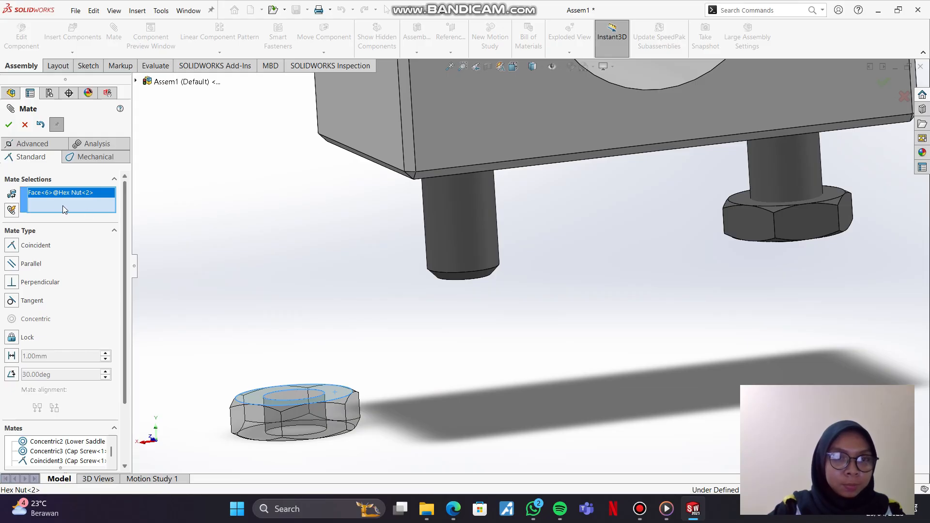
{"action": "right_click", "coordinate": [72, 192]}
{"action": "left_click", "coordinate": [98, 210]}
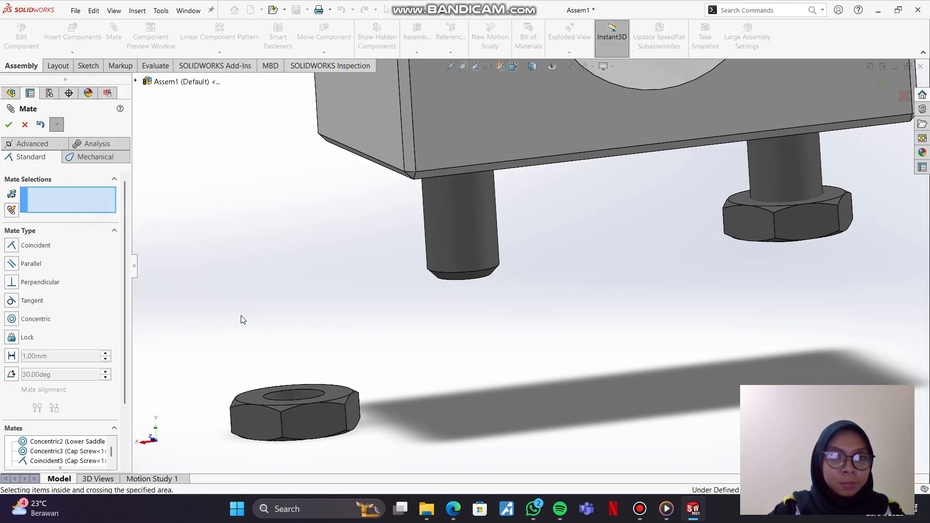
{"action": "left_click", "coordinate": [292, 395]}
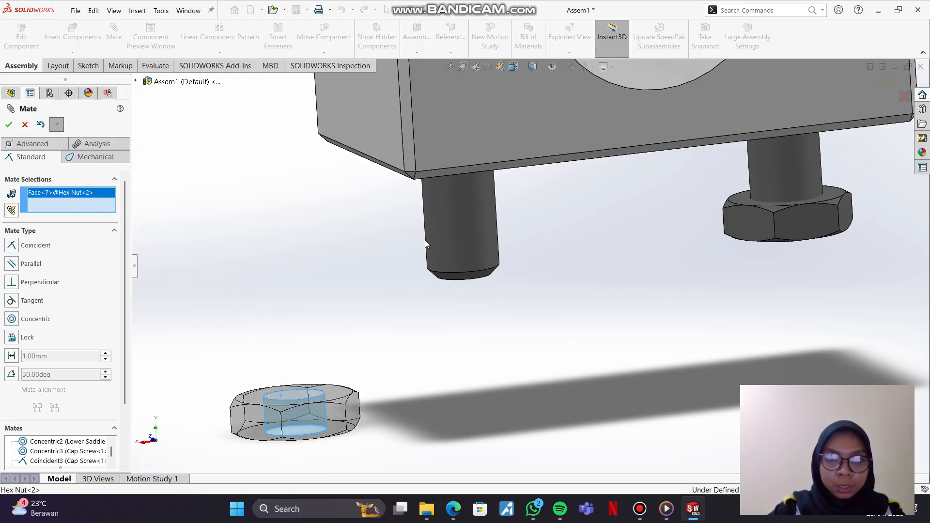
{"action": "left_click", "coordinate": [448, 217]}
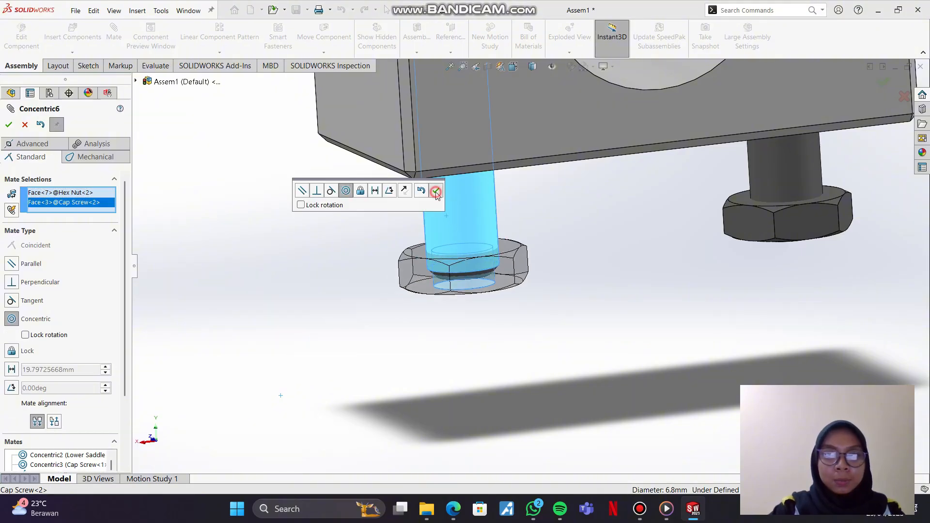
{"action": "left_click", "coordinate": [435, 191]}
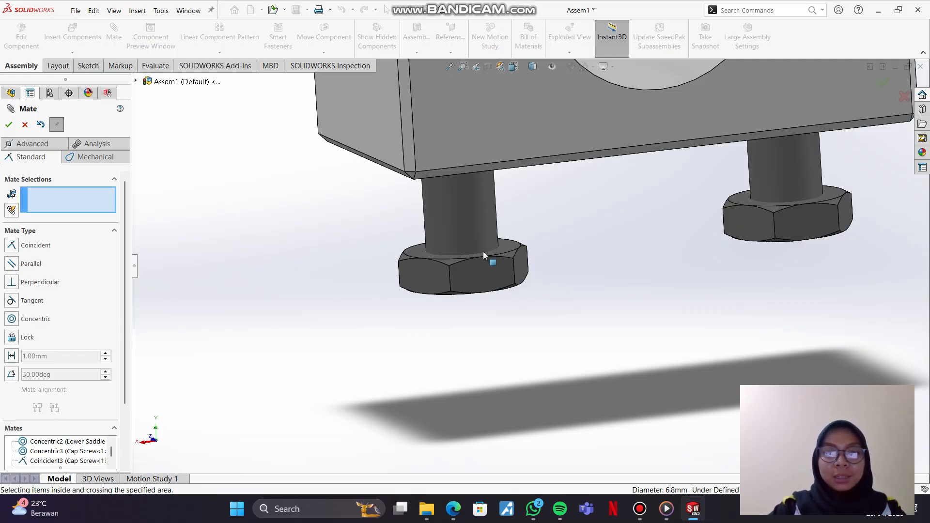
Step: Add a 5 mm distance mate between the second Hex Nut's top face and the Lower Saddle's bottom face
{"action": "middle_click_drag", "start_coordinate": [516, 253], "coordinate": [507, 291]}
{"action": "scroll", "coordinate": [507, 291], "scroll_direction": "up", "scroll_amount": 4}
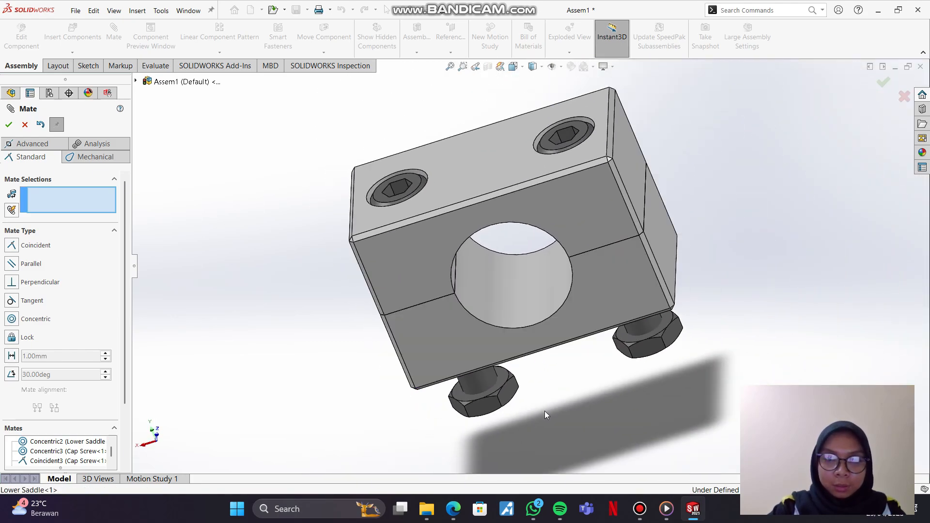
{"action": "scroll", "coordinate": [496, 400], "scroll_direction": "down", "scroll_amount": 8}
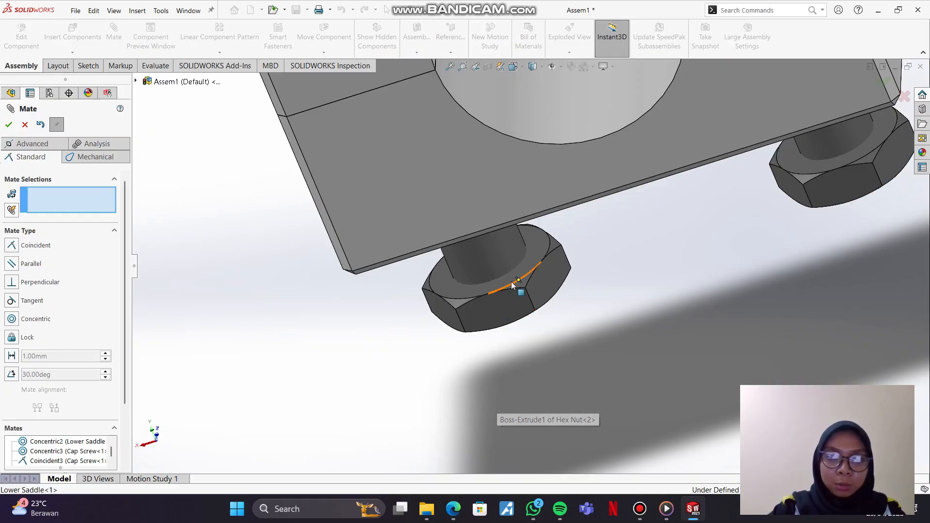
{"action": "left_click", "coordinate": [511, 282]}
{"action": "middle_click_drag", "start_coordinate": [563, 297], "coordinate": [528, 177]}
{"action": "left_click", "coordinate": [371, 199]}
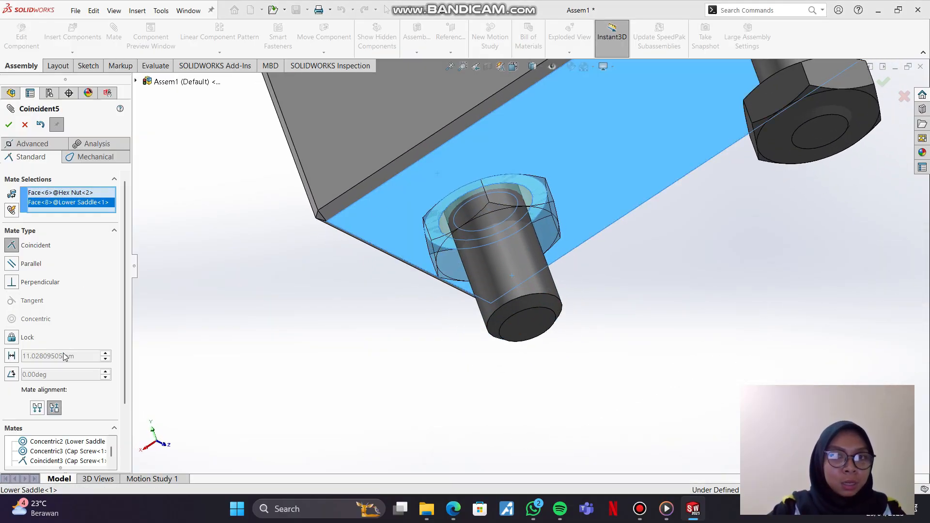
{"action": "left_click", "coordinate": [12, 360]}
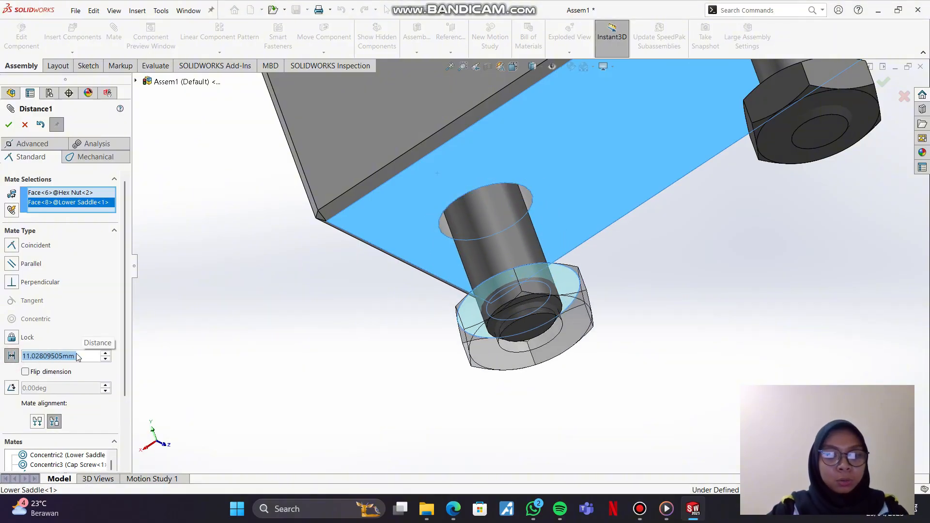
{"action": "type", "text": "5"}
{"action": "key", "text": "Return"}
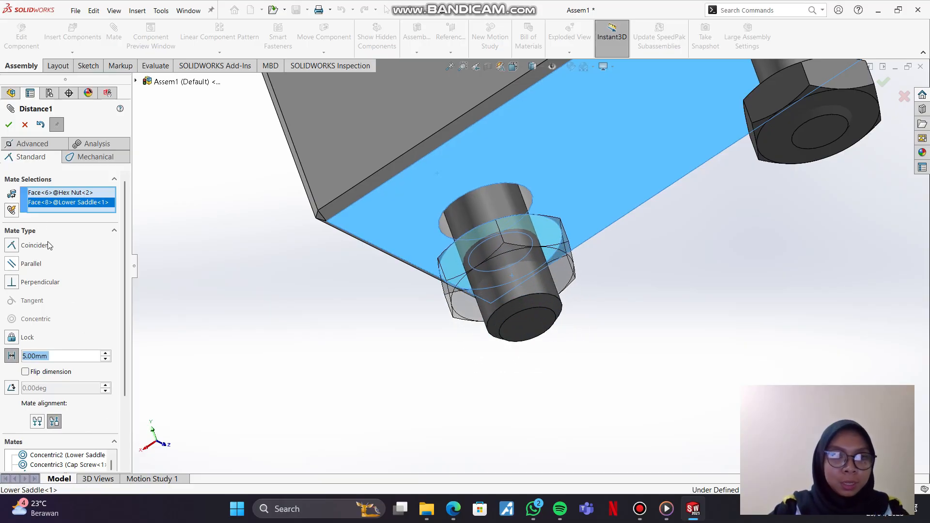
{"action": "left_click", "coordinate": [8, 124]}
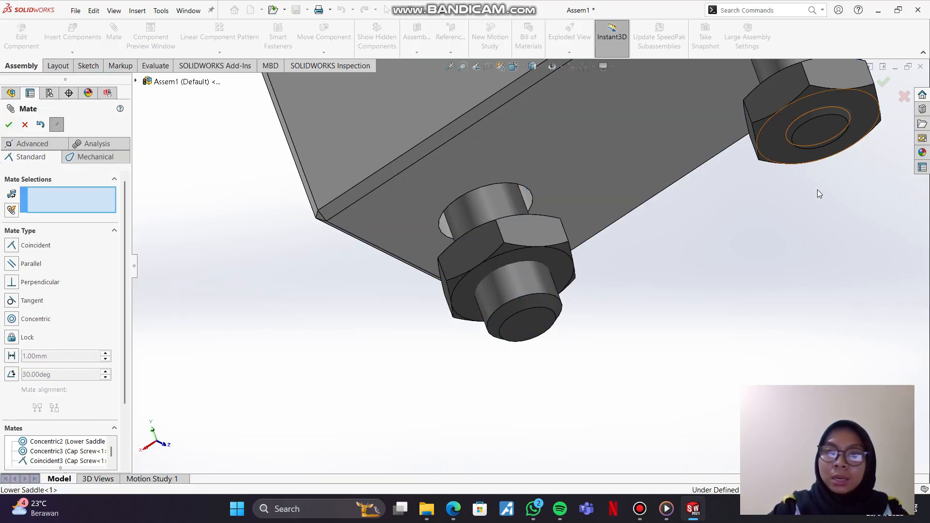
Step: Add a 5 mm distance mate between the first Hex Nut's top face and the Lower Saddle's bottom face
{"action": "middle_click_drag", "start_coordinate": [818, 190], "coordinate": [815, 312]}
{"action": "middle_click_drag", "start_coordinate": [800, 107], "coordinate": [806, 174]}
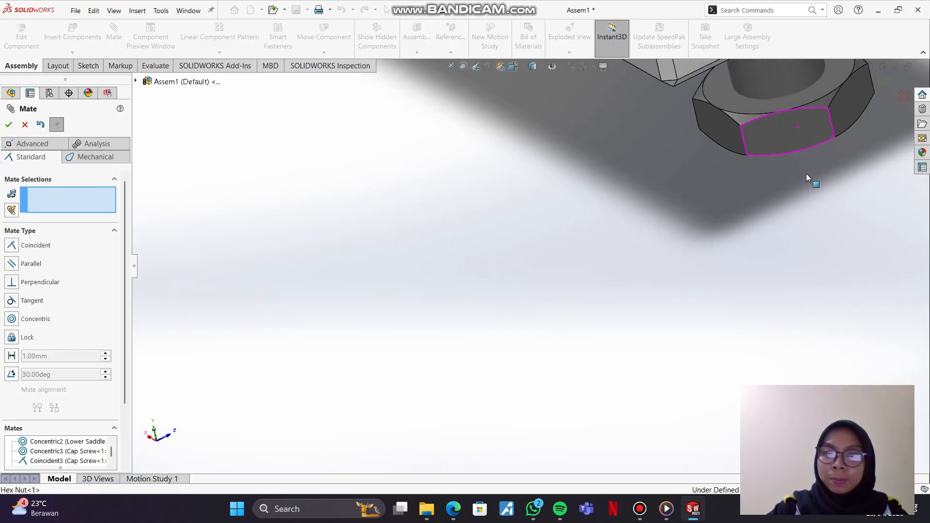
{"action": "left_click", "coordinate": [783, 98]}
{"action": "middle_click_drag", "start_coordinate": [781, 144], "coordinate": [715, 98]}
{"action": "left_click", "coordinate": [716, 97]}
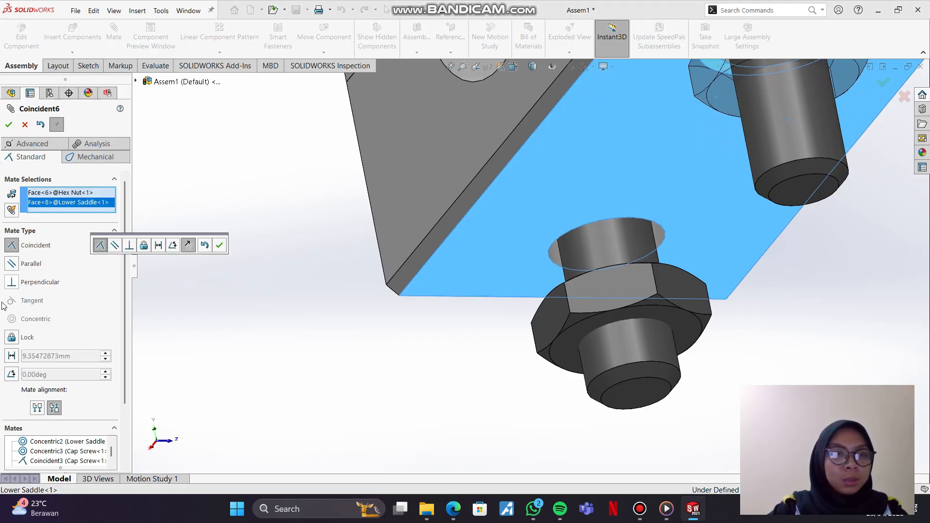
{"action": "left_click", "coordinate": [12, 356]}
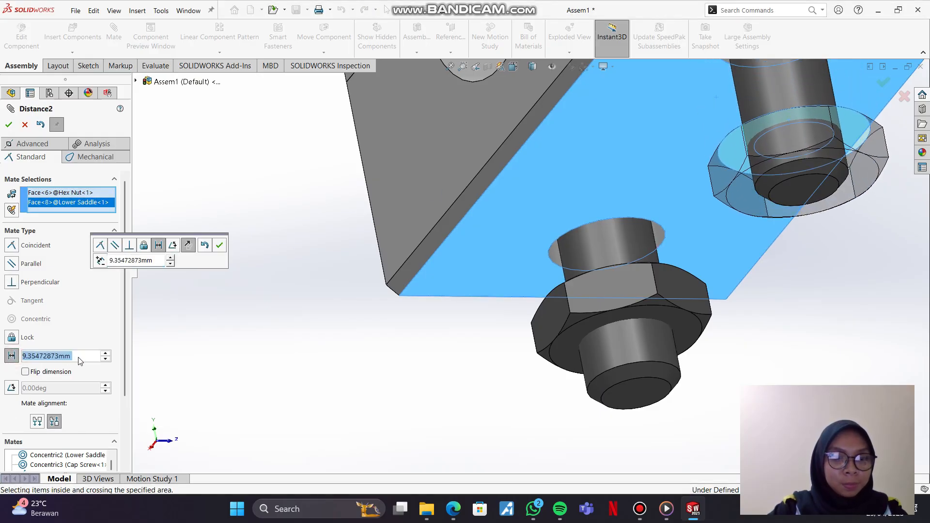
{"action": "type", "text": "5"}
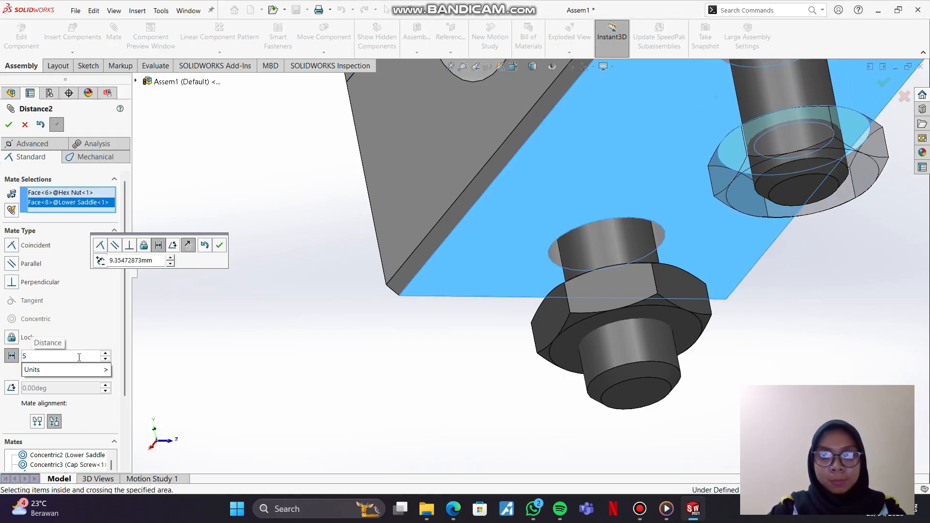
{"action": "key", "text": "Return"}
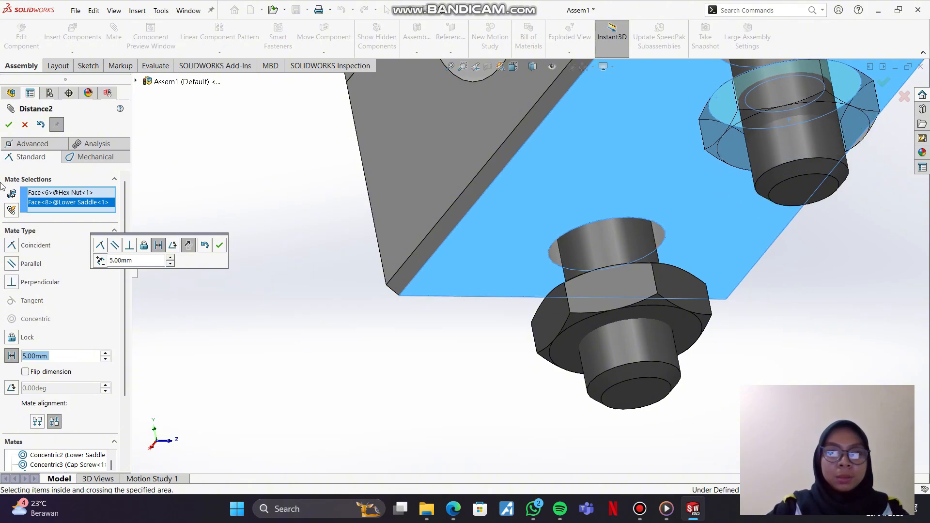
{"action": "left_click", "coordinate": [9, 124]}
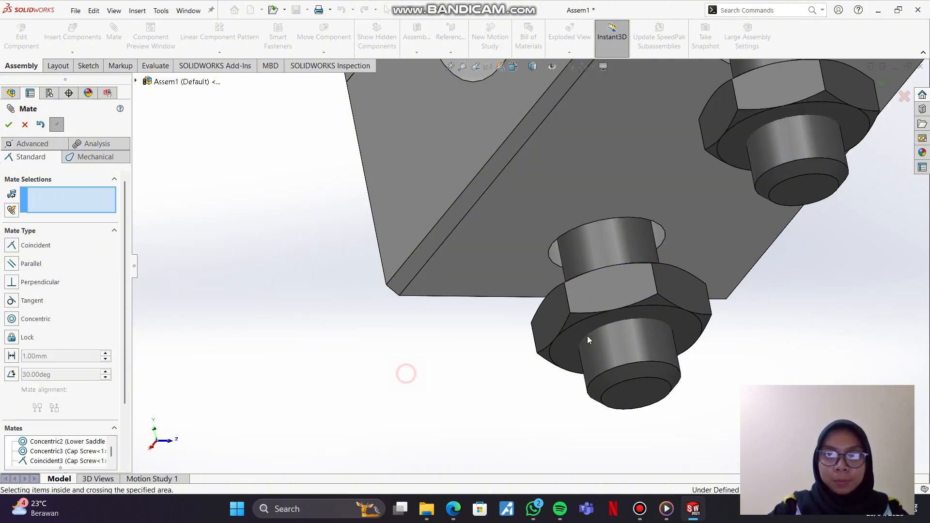
Step: Examine the placement of both Hex Nuts under the Lower Saddle from several angles, including the isometric view
{"action": "left_click_drag", "start_coordinate": [612, 304], "coordinate": [523, 274]}
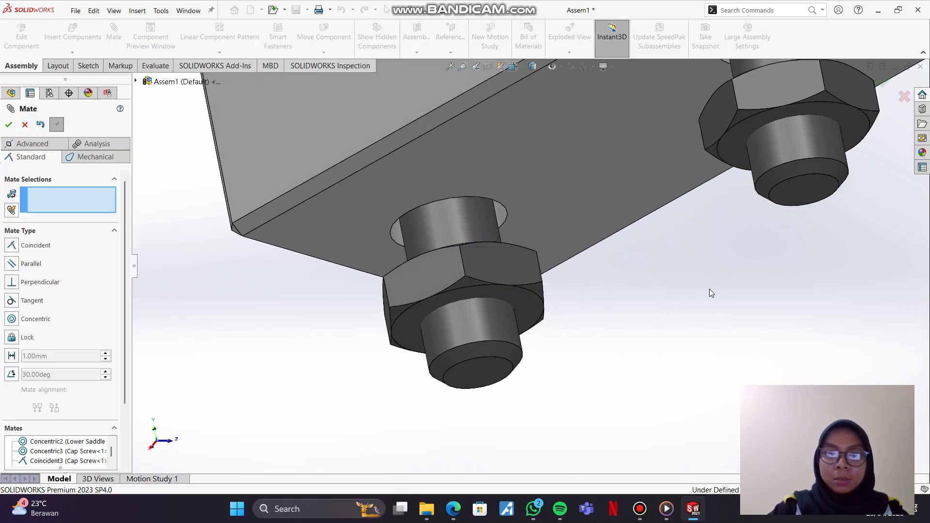
{"action": "middle_click_drag", "start_coordinate": [709, 288], "coordinate": [659, 400]}
{"action": "left_click", "coordinate": [523, 71]}
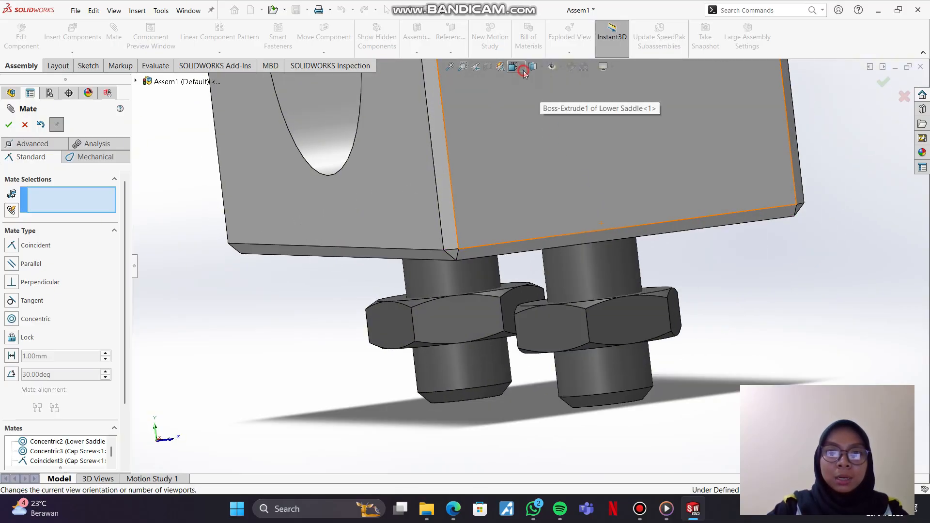
{"action": "left_click", "coordinate": [564, 93]}
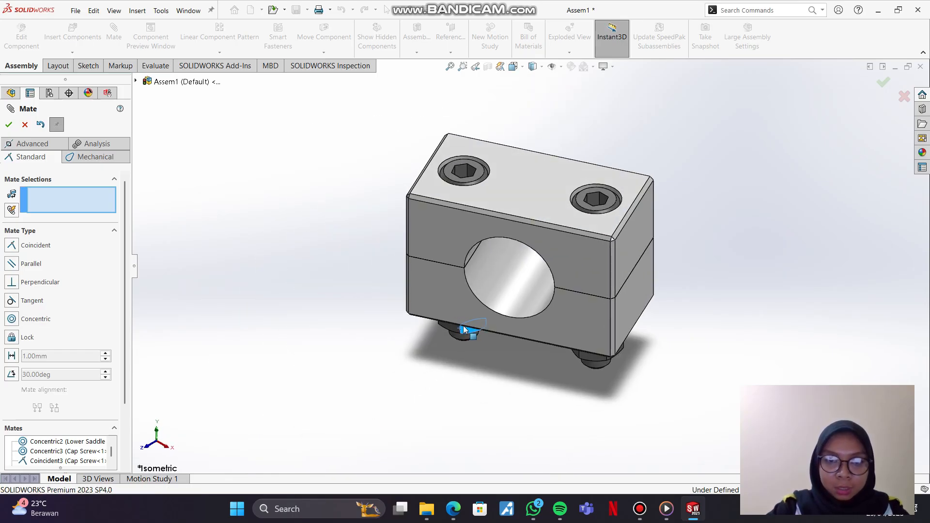
{"action": "mouse_move", "coordinate": [603, 354]}
{"action": "left_mouse_down"}
{"action": "mouse_move", "coordinate": [587, 357]}
{"action": "mouse_move", "coordinate": [601, 359]}
{"action": "left_mouse_up"}
{"action": "scroll", "coordinate": [578, 386], "scroll_direction": "up", "scroll_amount": 1}
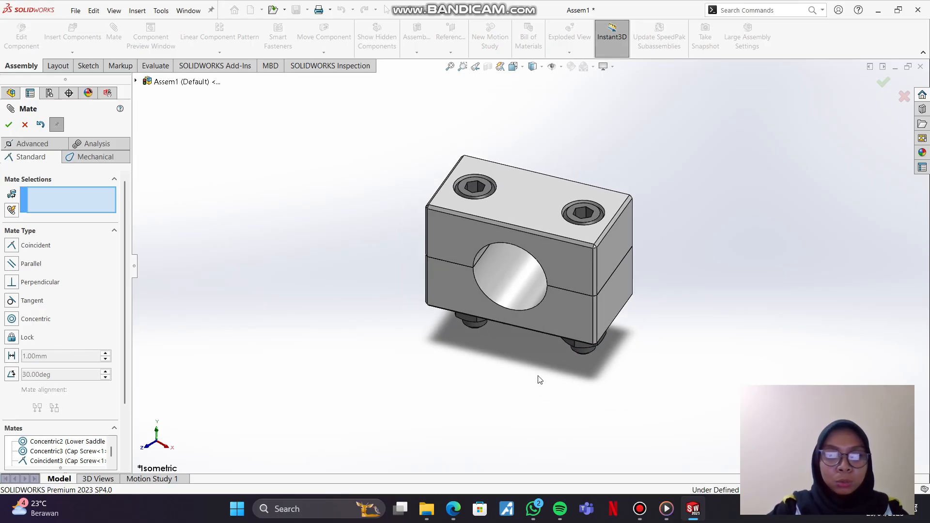
{"action": "middle_click_drag", "start_coordinate": [540, 379], "coordinate": [490, 343]}
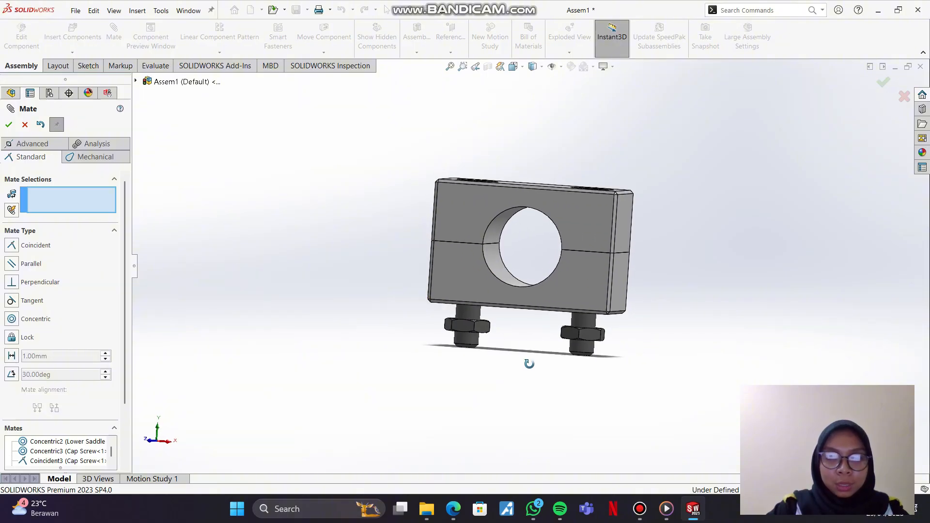
Step: Add a lock mate between the first Hex Nut and the second Hex Nut
{"action": "scroll", "coordinate": [518, 361], "scroll_direction": "down", "scroll_amount": 3}
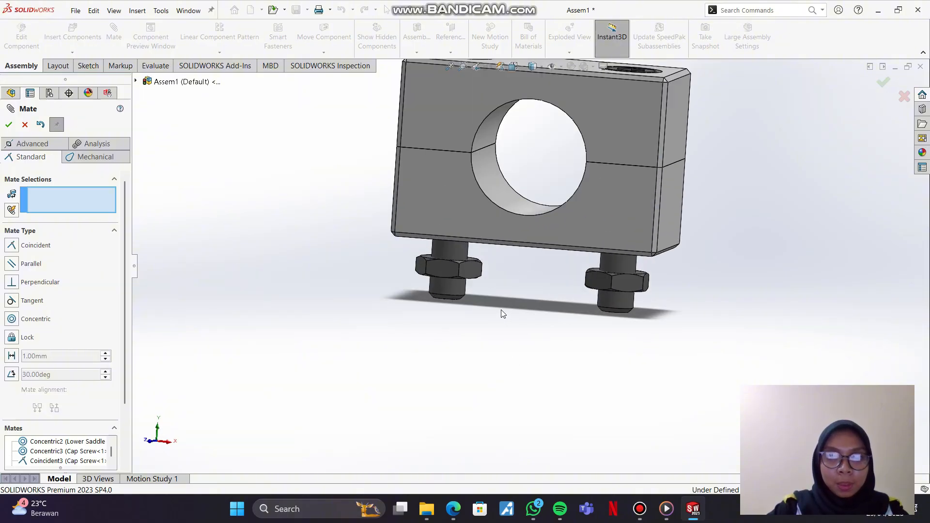
{"action": "scroll", "coordinate": [501, 314], "scroll_direction": "down", "scroll_amount": 6}
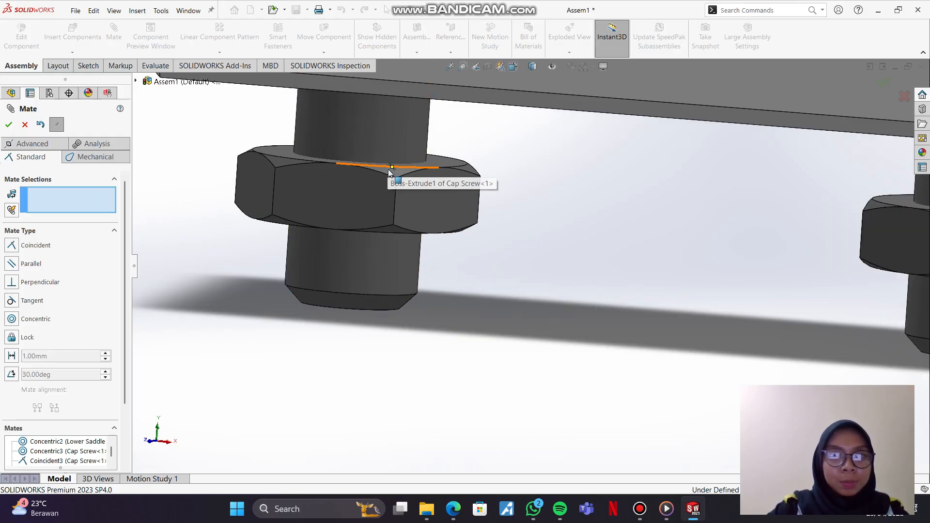
{"action": "mouse_move", "coordinate": [525, 191]}
{"action": "middle_mouse_down"}
{"action": "mouse_move", "coordinate": [523, 223]}
{"action": "mouse_move", "coordinate": [525, 201]}
{"action": "middle_mouse_up"}
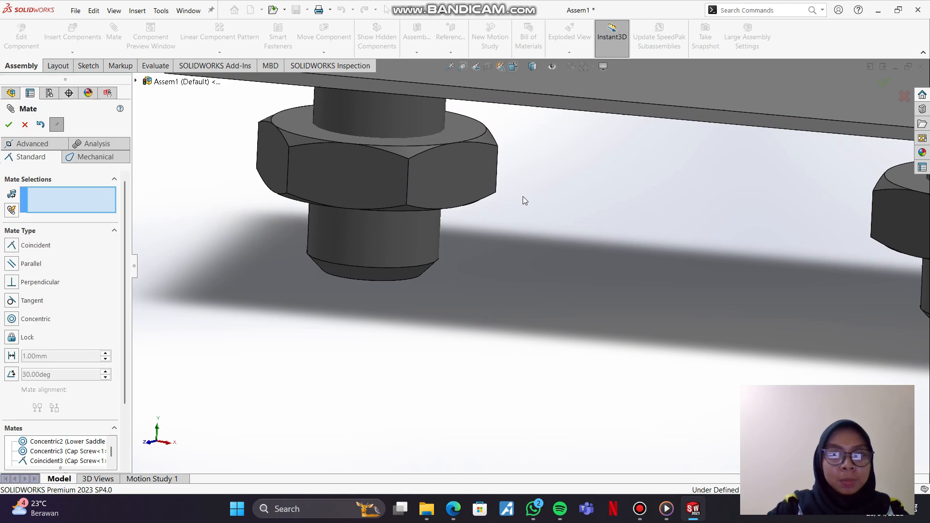
{"action": "left_click", "coordinate": [443, 139]}
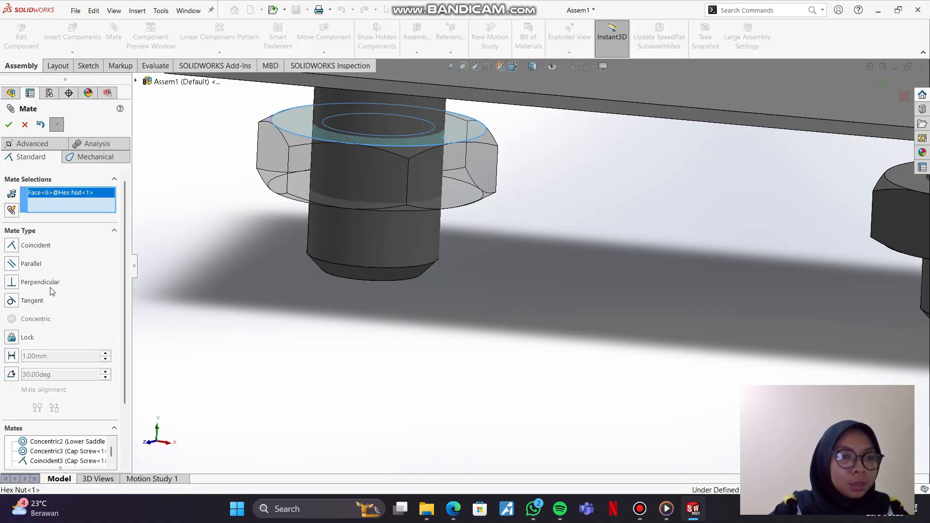
{"action": "left_click", "coordinate": [11, 337]}
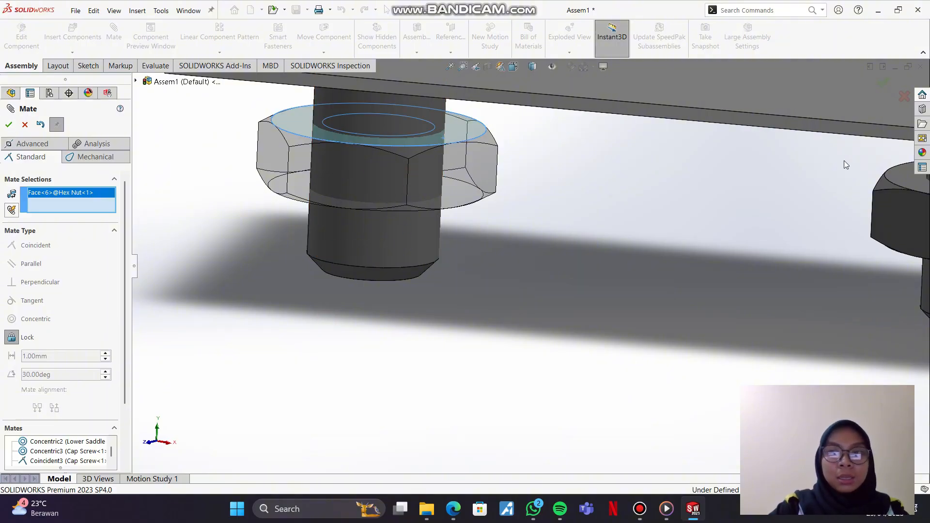
{"action": "left_click", "coordinate": [902, 186]}
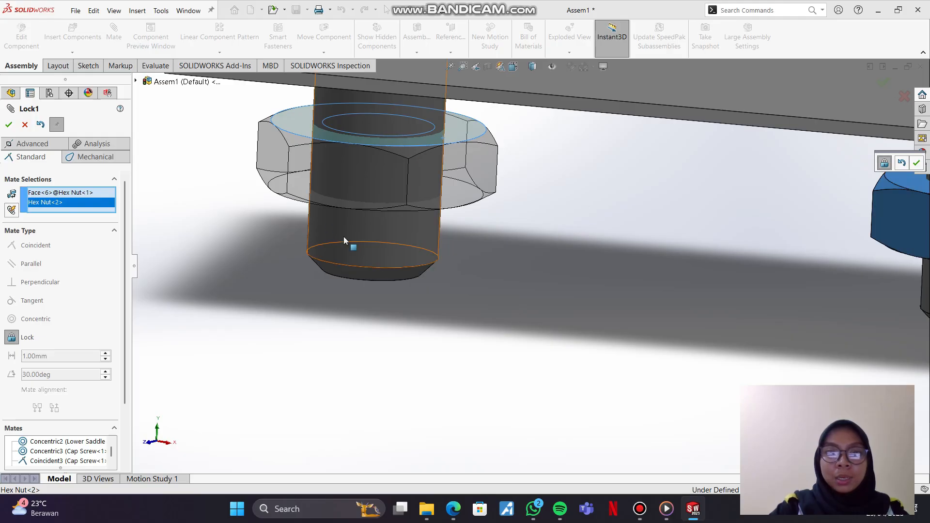
{"action": "left_click", "coordinate": [9, 125]}
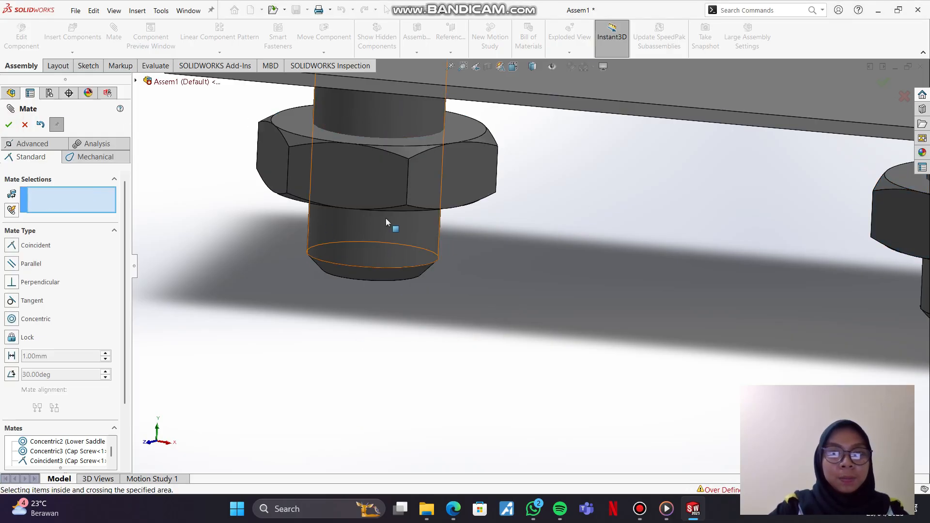
Step: Test whether the two Hex Nuts can still turn on their Cap Screws and examine them from below the Lower Saddle
{"action": "mouse_move", "coordinate": [394, 189]}
{"action": "left_mouse_down"}
{"action": "mouse_move", "coordinate": [365, 187]}
{"action": "mouse_move", "coordinate": [423, 183]}
{"action": "mouse_move", "coordinate": [397, 186]}
{"action": "left_mouse_up"}
{"action": "mouse_move", "coordinate": [906, 208]}
{"action": "left_mouse_down"}
{"action": "mouse_move", "coordinate": [834, 199]}
{"action": "mouse_move", "coordinate": [889, 214]}
{"action": "left_mouse_up"}
{"action": "left_click", "coordinate": [380, 378]}
{"action": "scroll", "coordinate": [544, 346], "scroll_direction": "up", "scroll_amount": 2}
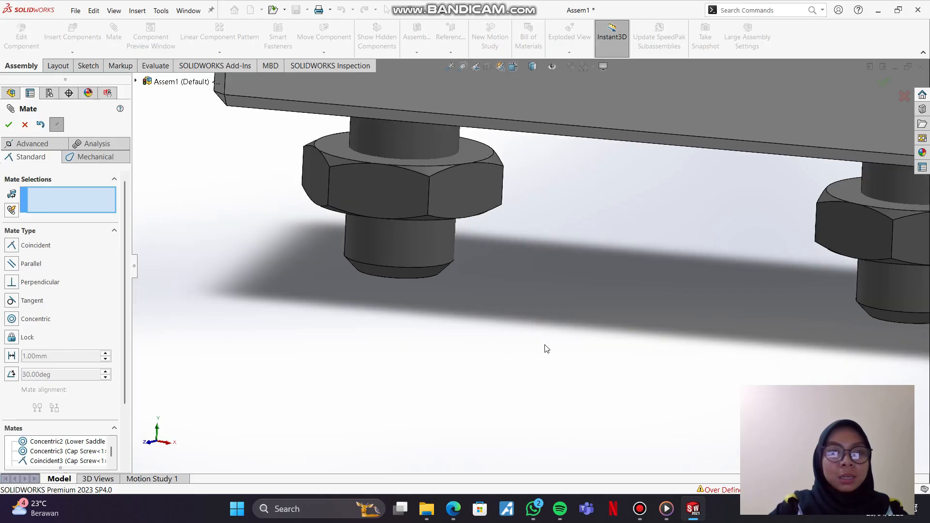
{"action": "left_click_drag", "start_coordinate": [767, 242], "coordinate": [839, 233]}
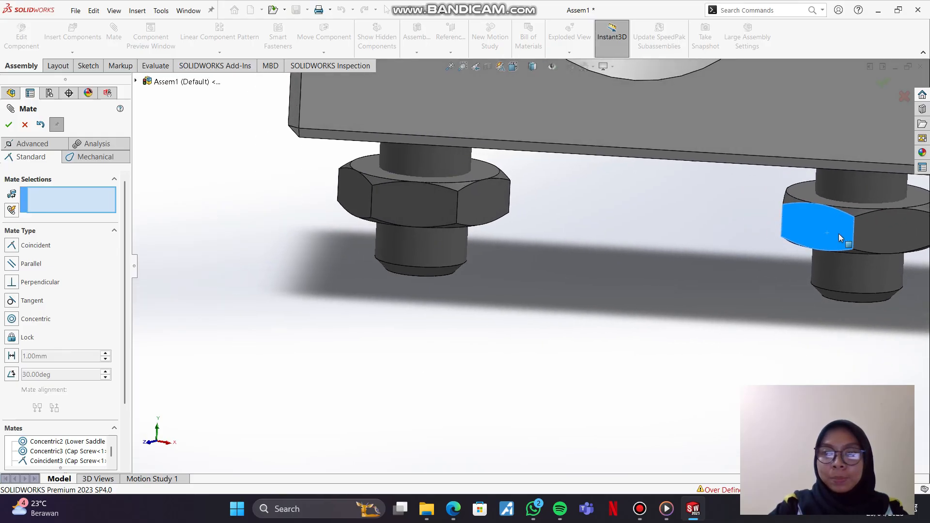
{"action": "left_click_drag", "start_coordinate": [408, 224], "coordinate": [411, 245]}
{"action": "left_click_drag", "start_coordinate": [445, 206], "coordinate": [380, 276]}
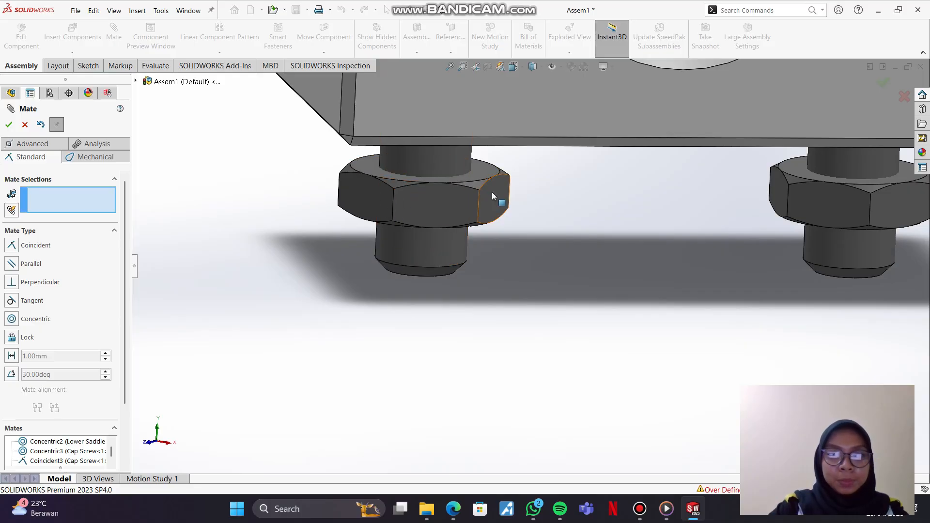
{"action": "scroll", "coordinate": [492, 191], "scroll_direction": "up", "scroll_amount": 2}
{"action": "left_click_drag", "start_coordinate": [495, 199], "coordinate": [502, 212]}
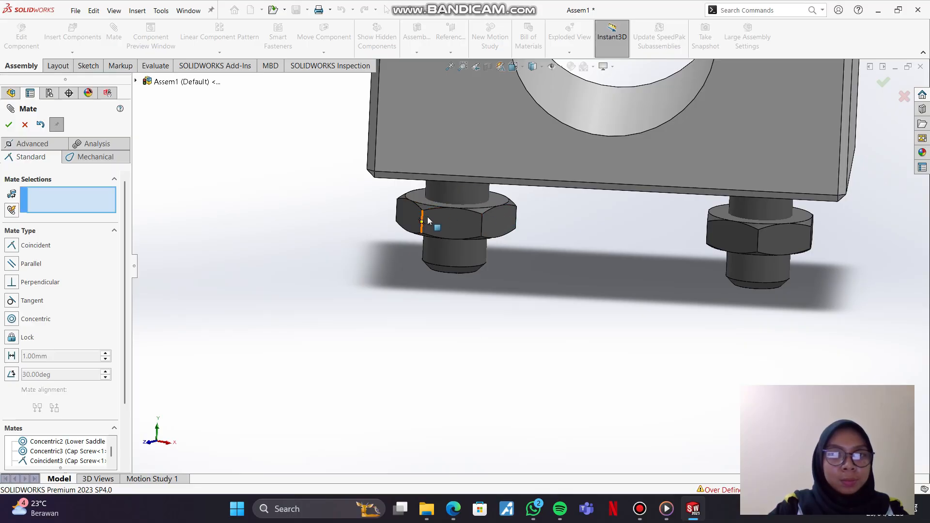
Step: Add another lock mate between the two Hex Nuts, using the first nut's top face, and test their movement
{"action": "left_click", "coordinate": [417, 198]}
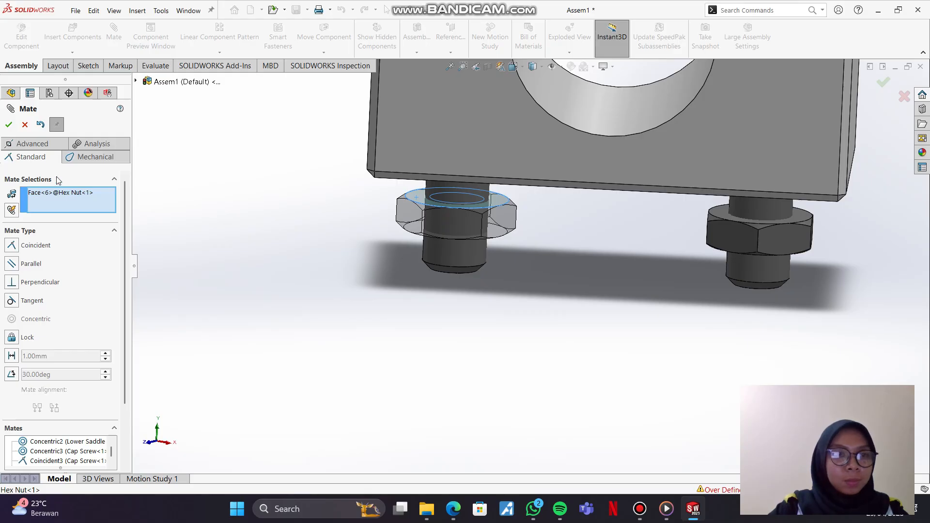
{"action": "left_click", "coordinate": [12, 338]}
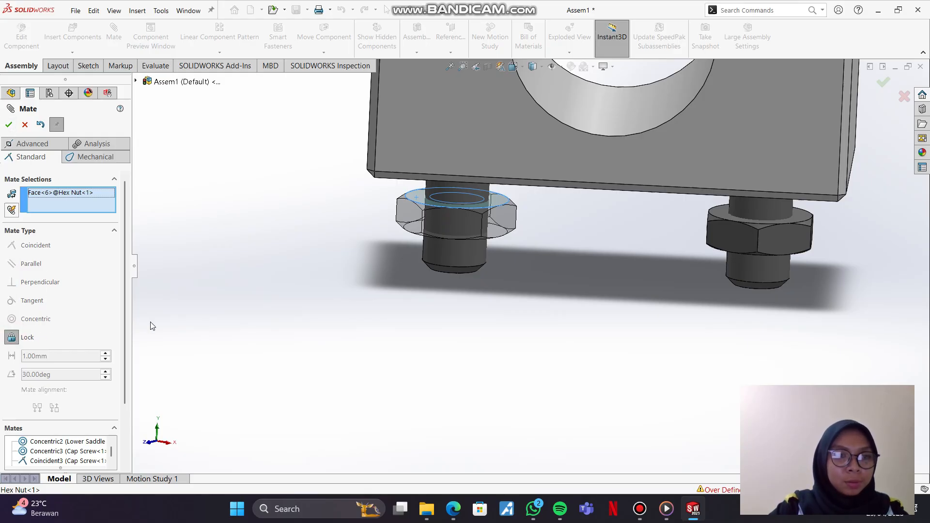
{"action": "left_click", "coordinate": [9, 125]}
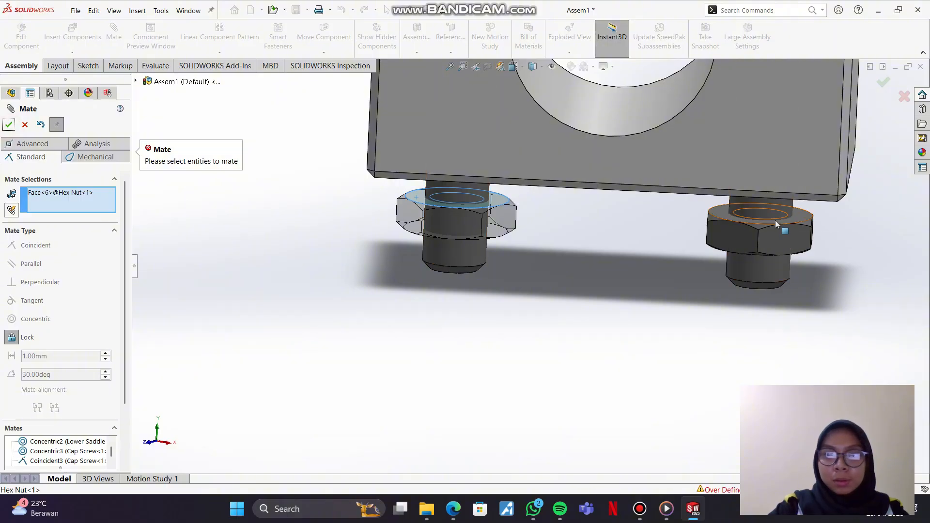
{"action": "left_click", "coordinate": [756, 239]}
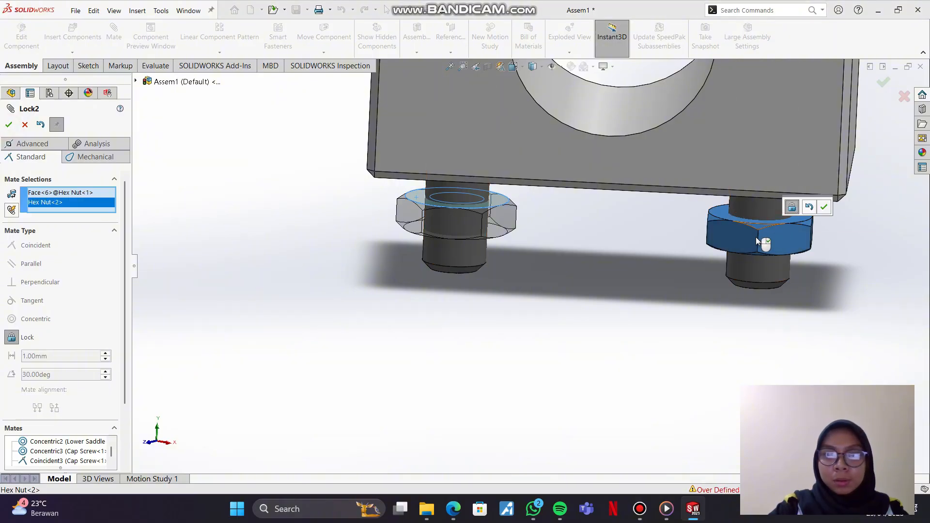
{"action": "left_click", "coordinate": [824, 207]}
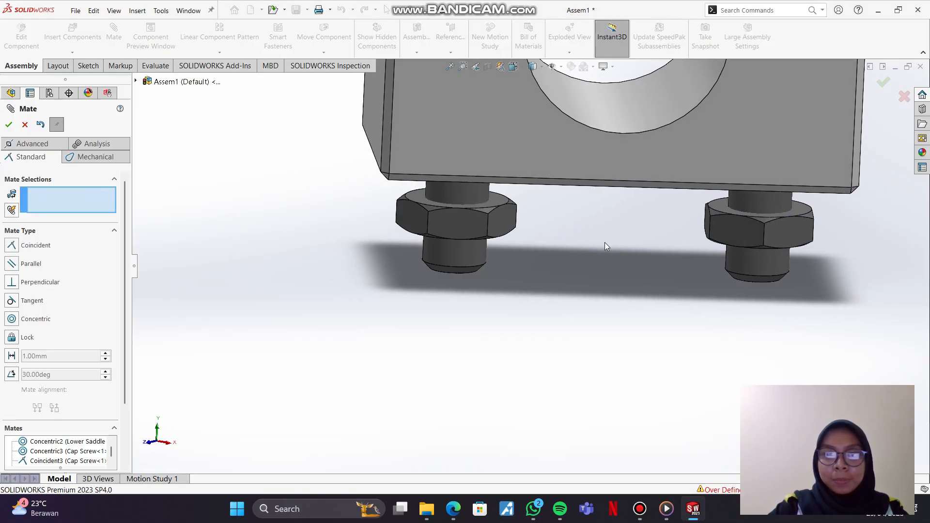
{"action": "middle_click_drag", "start_coordinate": [507, 233], "coordinate": [545, 327]}
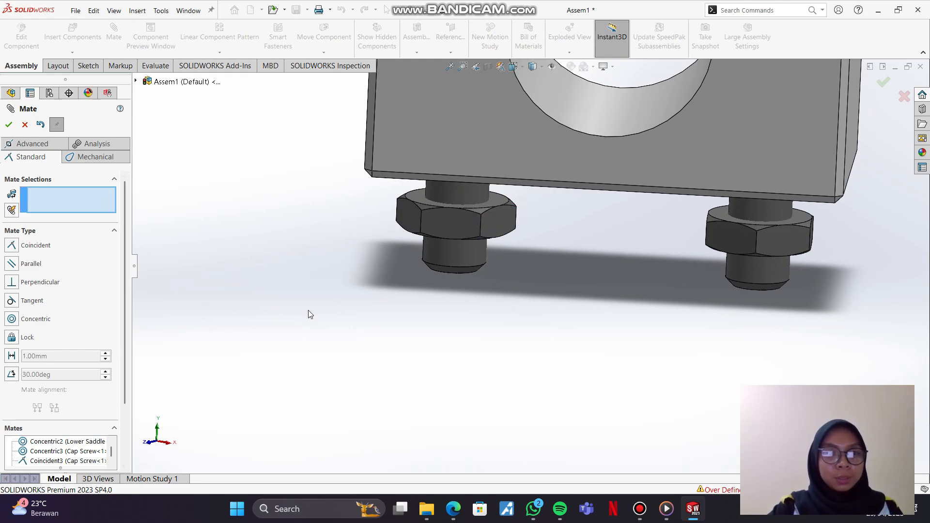
Step: Undo the last lock mate between the Hex Nuts and cancel the Mate command
{"action": "key", "text": "ctrl+z"}
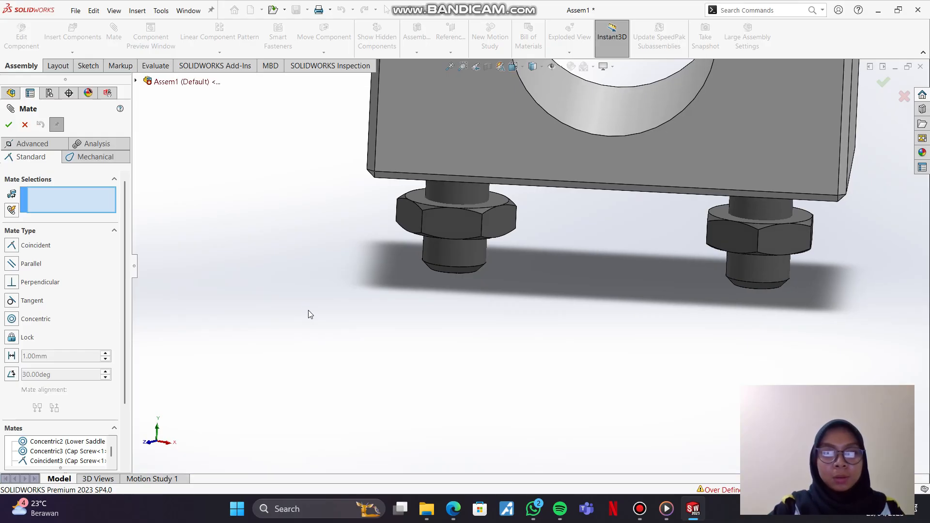
{"action": "scroll", "coordinate": [308, 310], "scroll_direction": "up", "scroll_amount": 1}
{"action": "left_click", "coordinate": [25, 125]}
Step: Show the assembly in isometric view and compare it with the EX 3 _ Assembly.PDF drawing in Edge
{"action": "key", "text": "ctrl+7"}
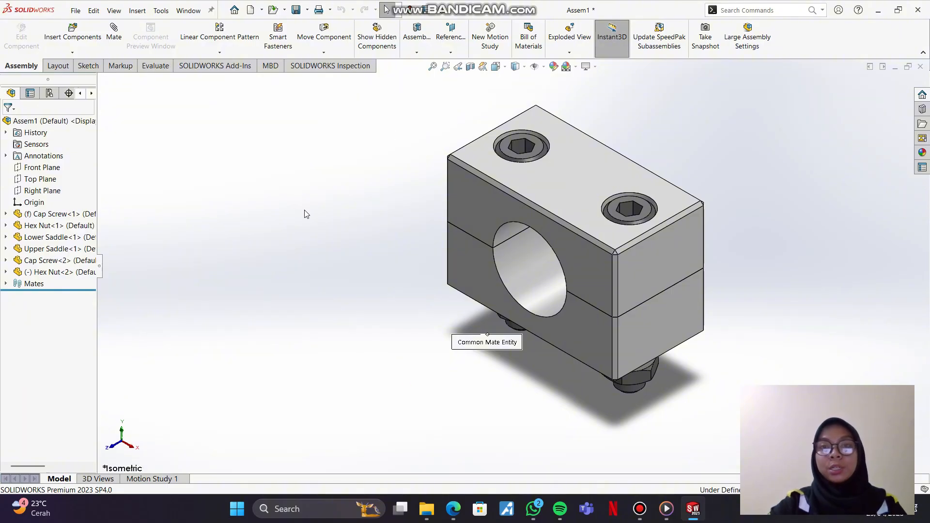
{"action": "left_click", "coordinate": [451, 509]}
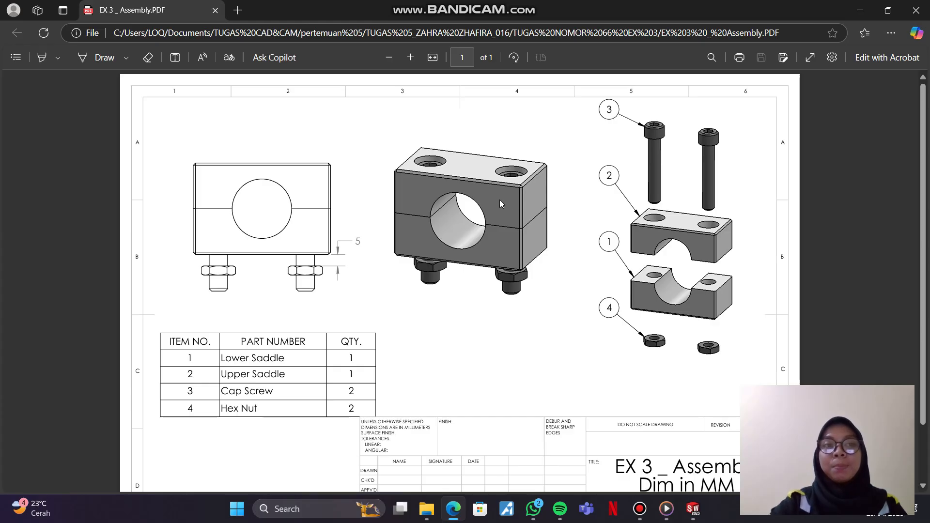
{"action": "left_click", "coordinate": [859, 10]}
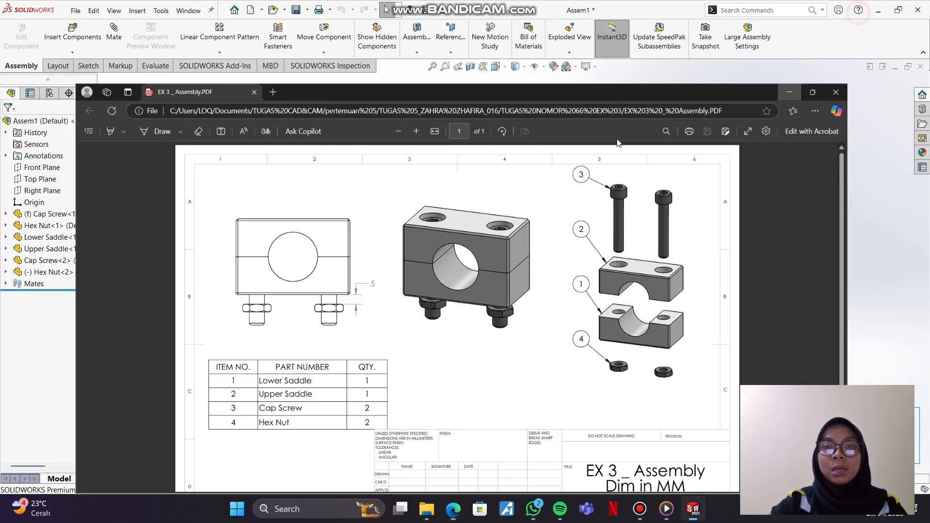